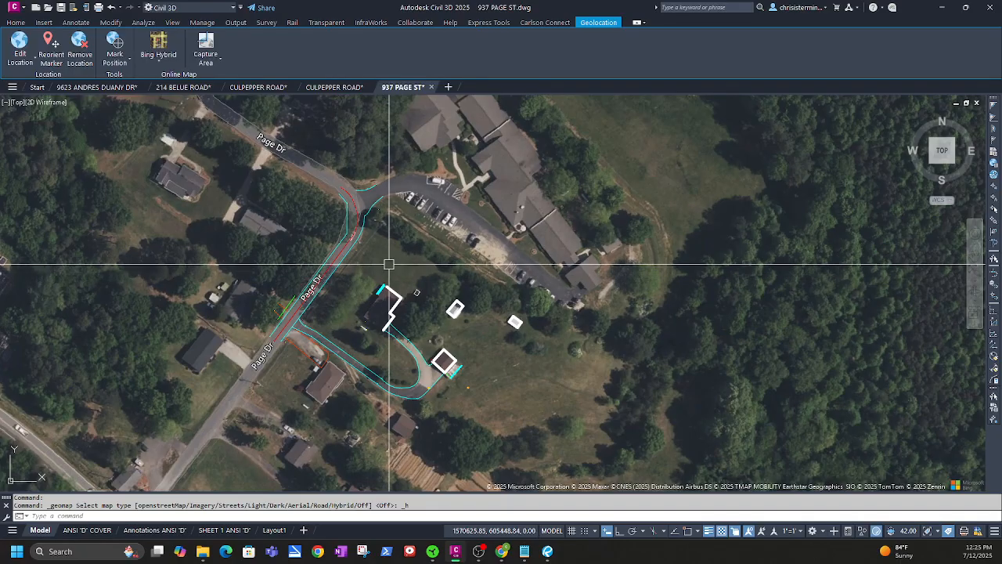
Pan and zoom the aerial map along the road edge to find survey point 30021 near Page Dr
middle_drag(389, 263, 467, 264)
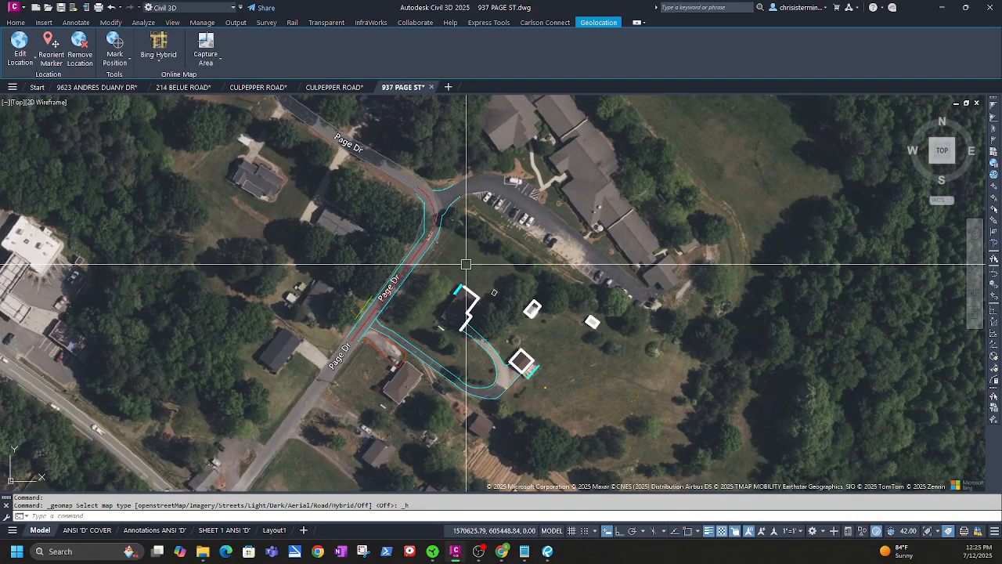
scroll(474, 344, down, 3)
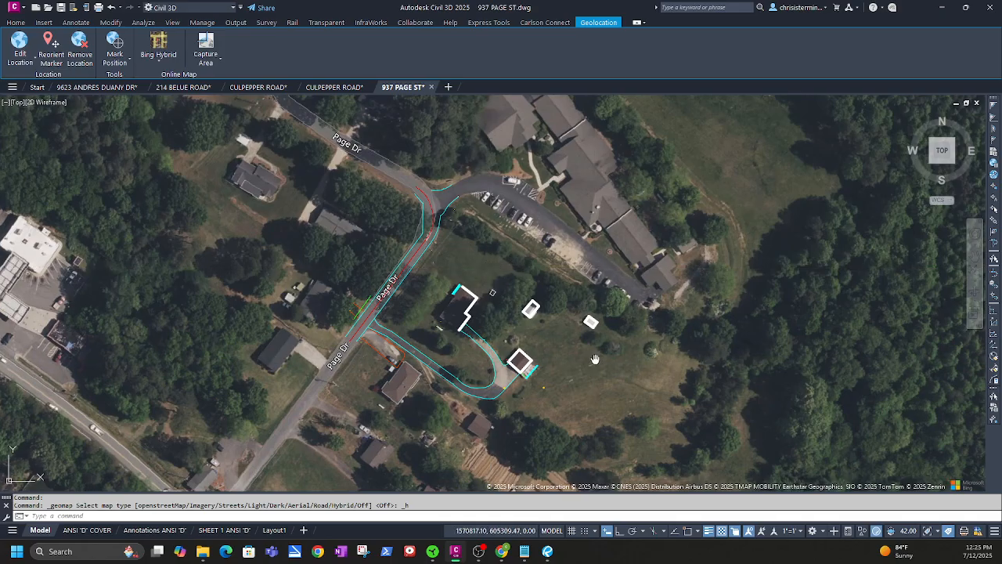
scroll(405, 298, up, 3)
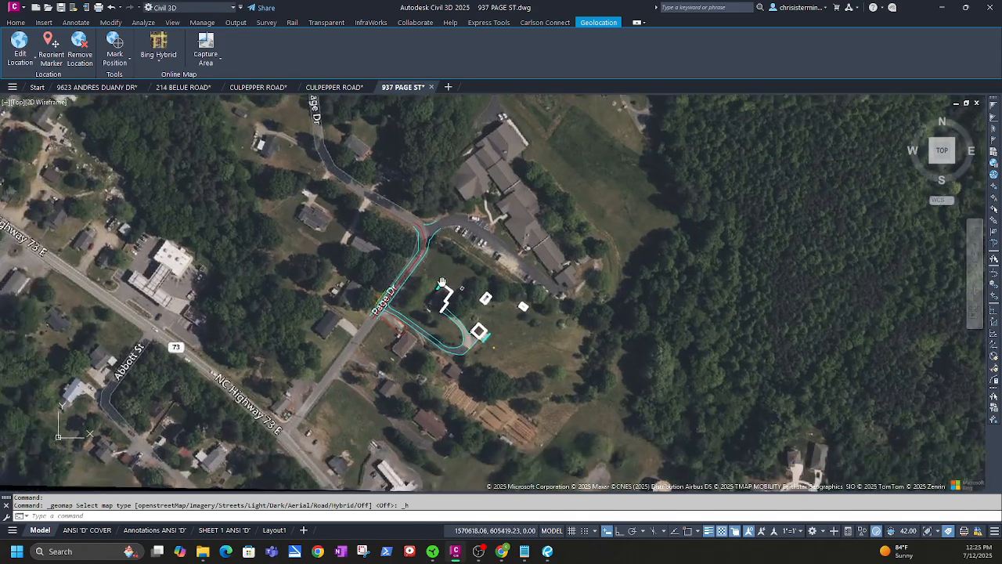
scroll(392, 306, up, 4)
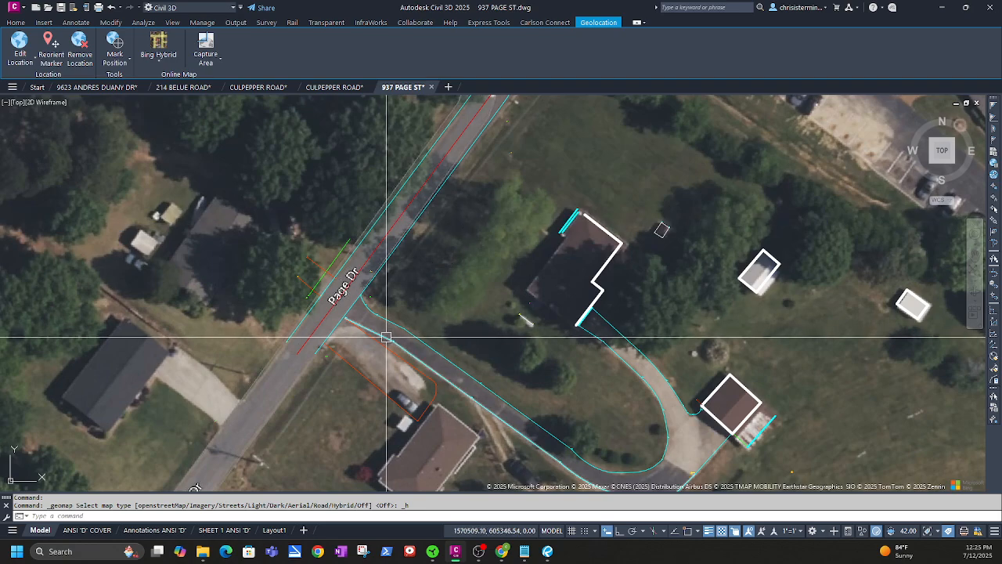
middle_drag(466, 263, 323, 453)
middle_drag(378, 277, 394, 342)
scroll(337, 287, up, 4)
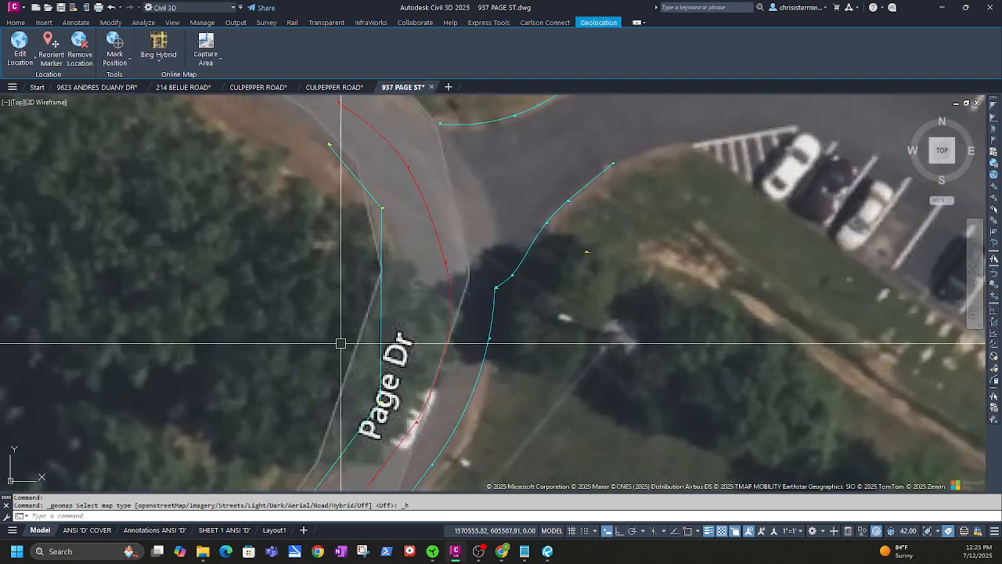
scroll(341, 343, up, 10)
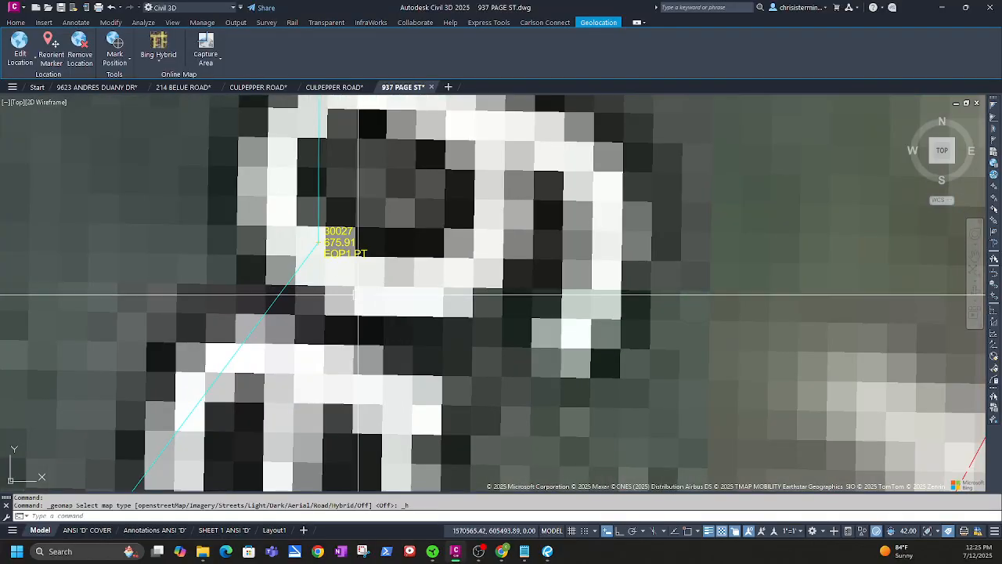
scroll(353, 301, down, 3)
middle_drag(349, 299, 338, 430)
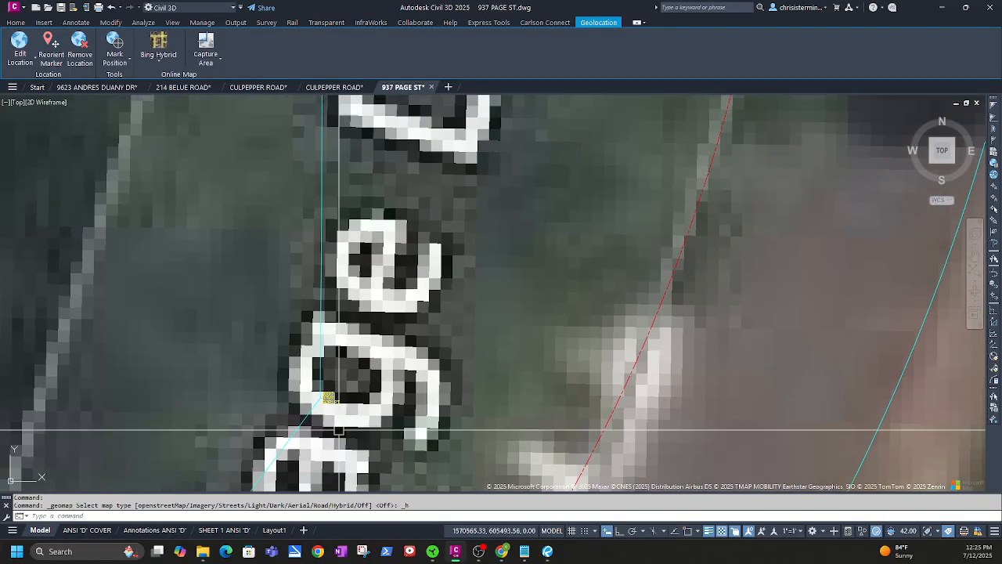
scroll(336, 428, up, 3)
scroll(346, 408, down, 5)
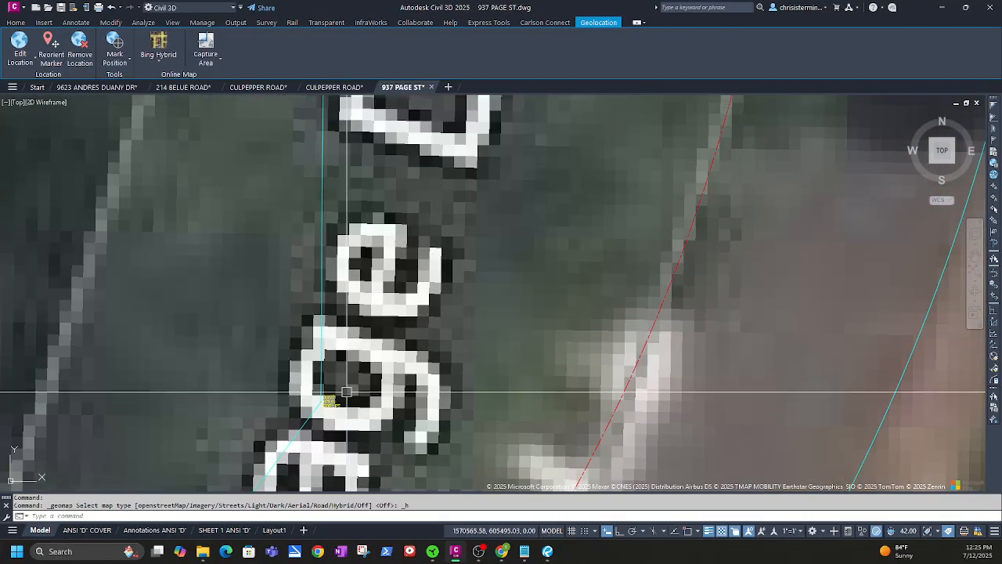
middle_drag(381, 150, 436, 484)
scroll(454, 377, down, 6)
scroll(519, 420, up, 8)
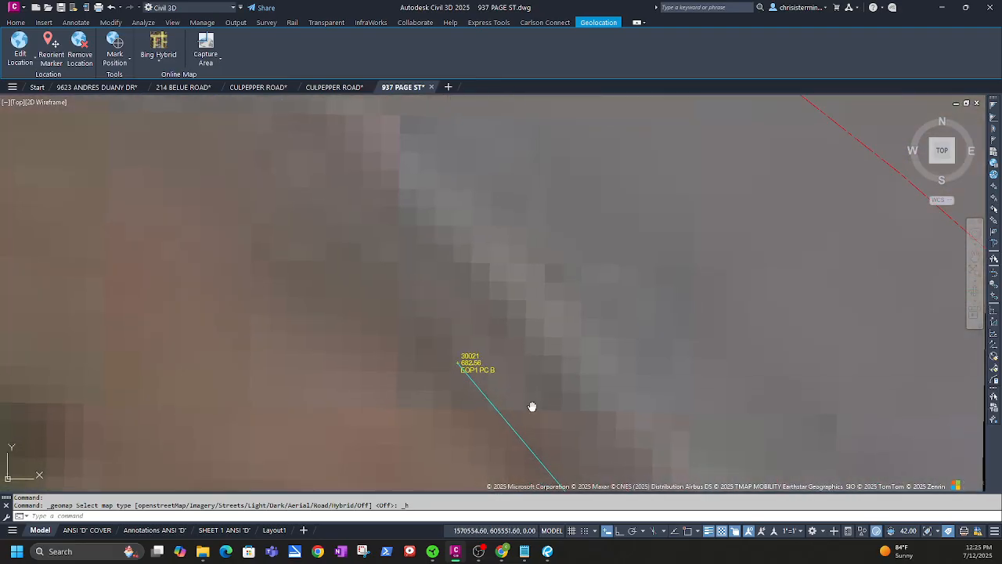
middle_drag(532, 406, 276, 211)
scroll(329, 262, down, 3)
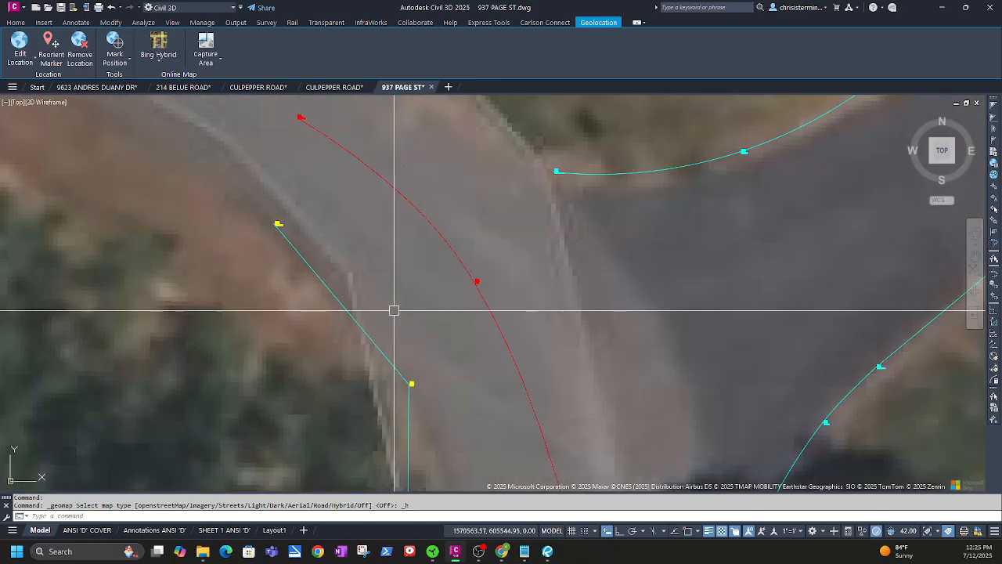
scroll(457, 428, down, 3)
scroll(441, 270, up, 10)
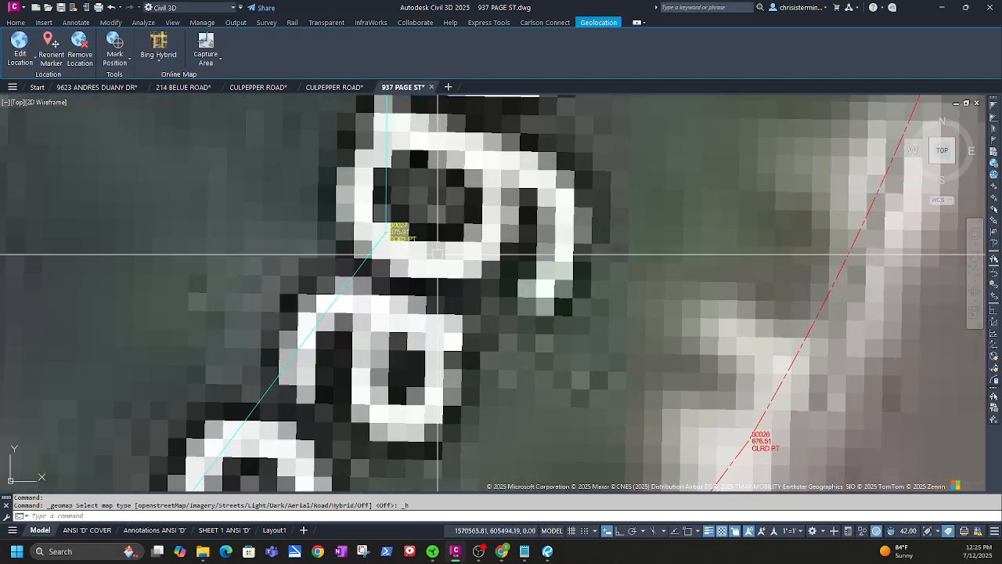
scroll(436, 251, up, 4)
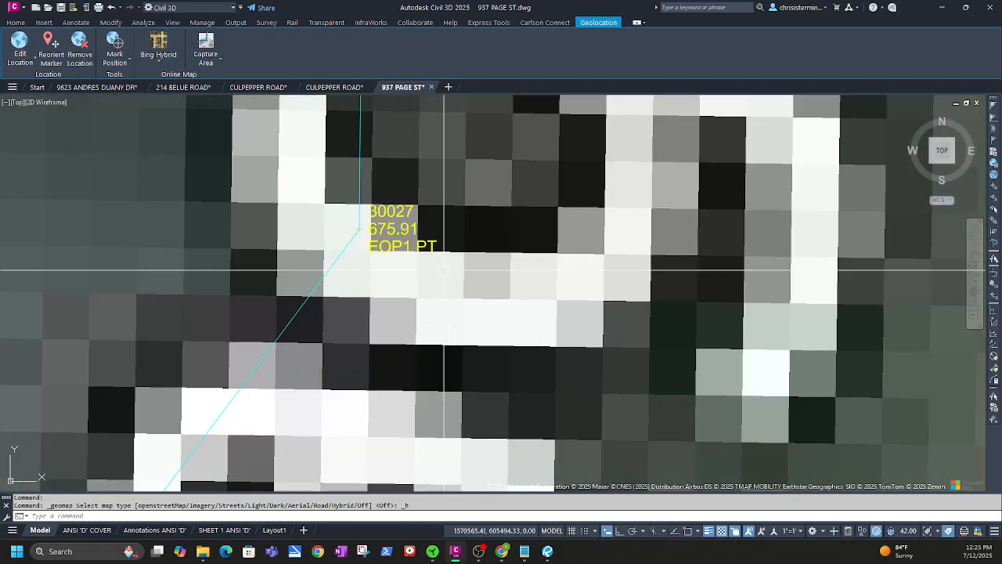
scroll(442, 274, down, 4)
scroll(439, 280, up, 3)
scroll(433, 321, down, 3)
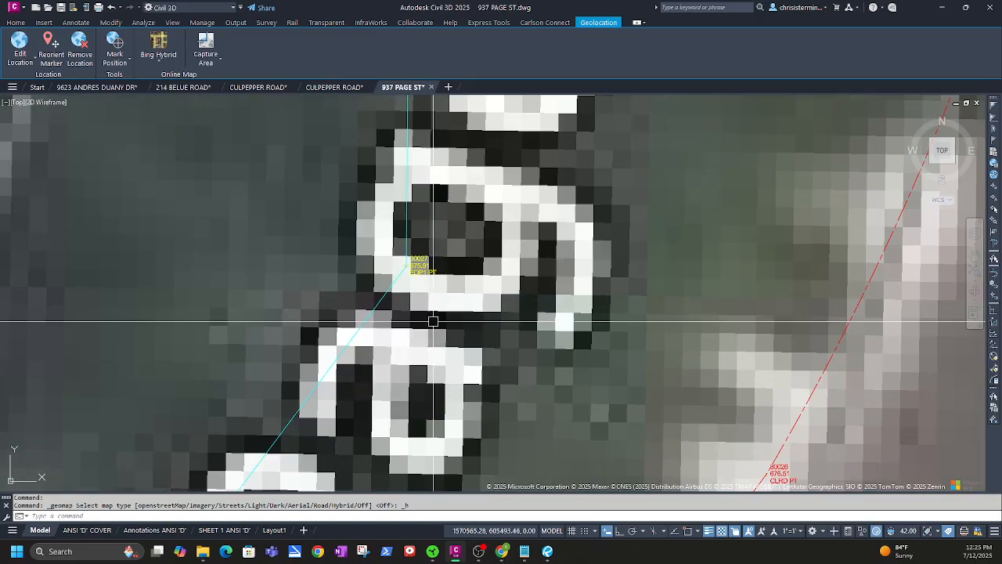
scroll(433, 321, down, 4)
middle_drag(433, 321, 427, 454)
scroll(392, 177, down, 2)
middle_drag(389, 168, 418, 398)
scroll(382, 228, up, 2)
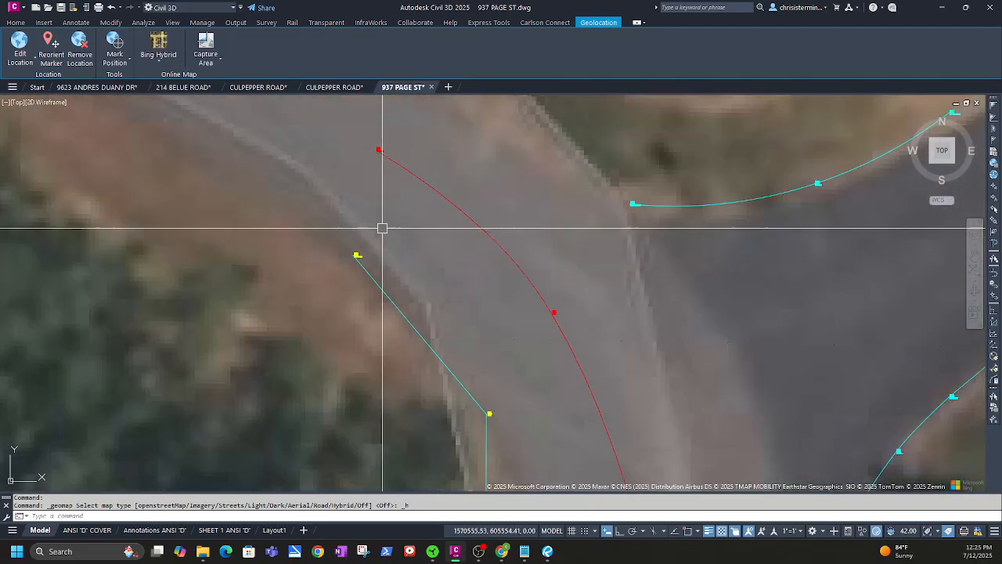
scroll(357, 258, up, 4)
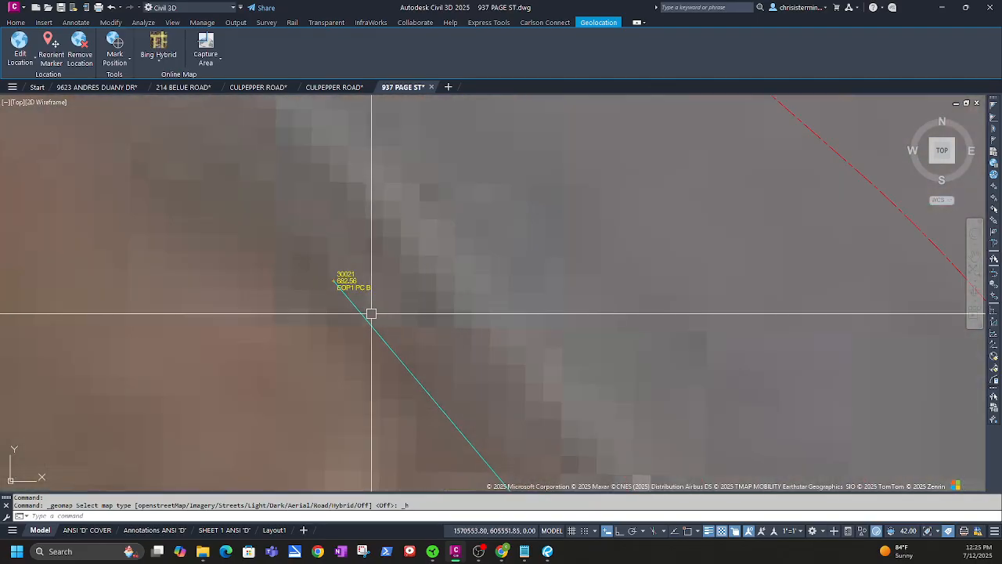
Change point 30021's description to EOP1 B PC and reprocess the road edge linework
click(356, 287)
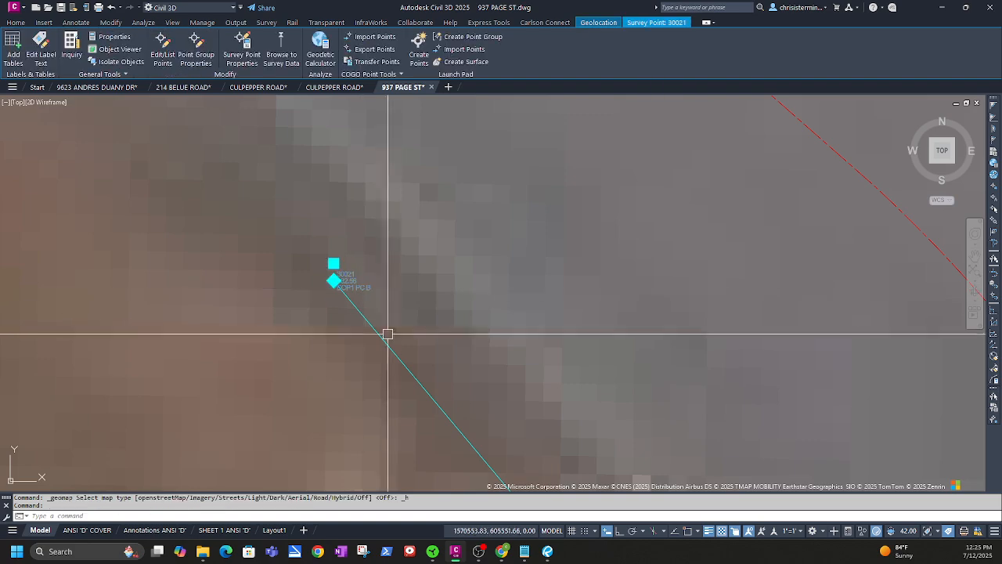
click(247, 56)
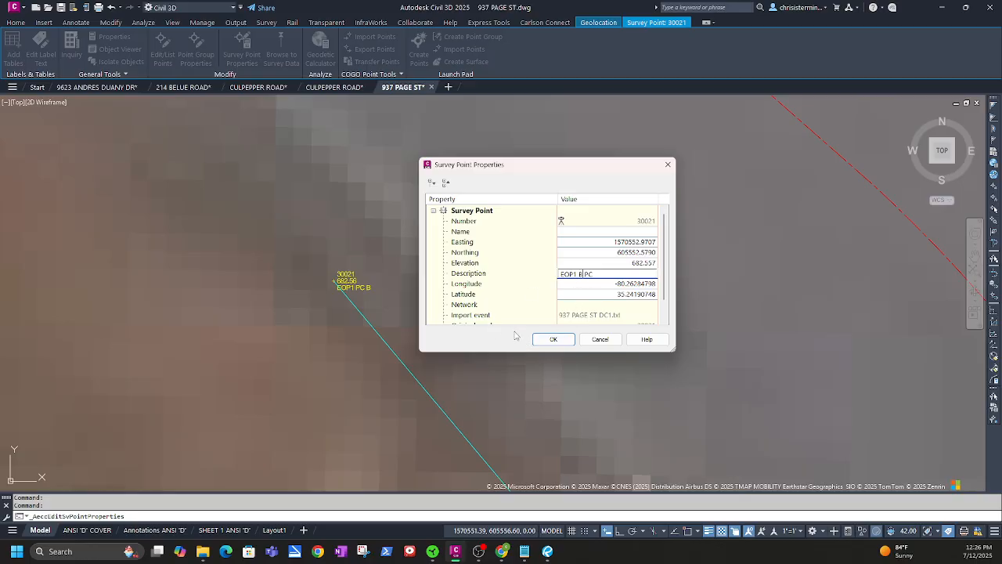
click(553, 340)
scroll(512, 317, down, 3)
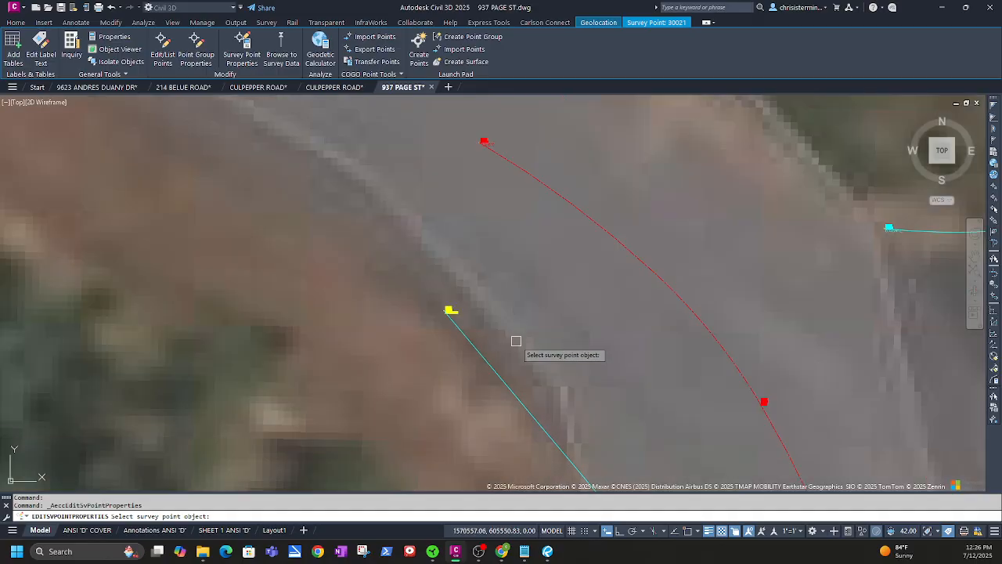
key(Return)
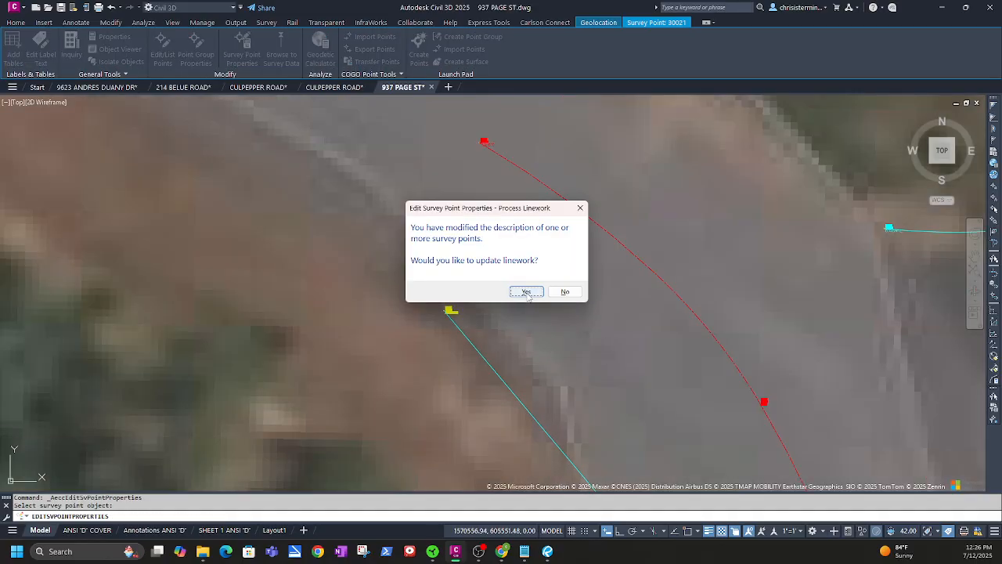
click(526, 292)
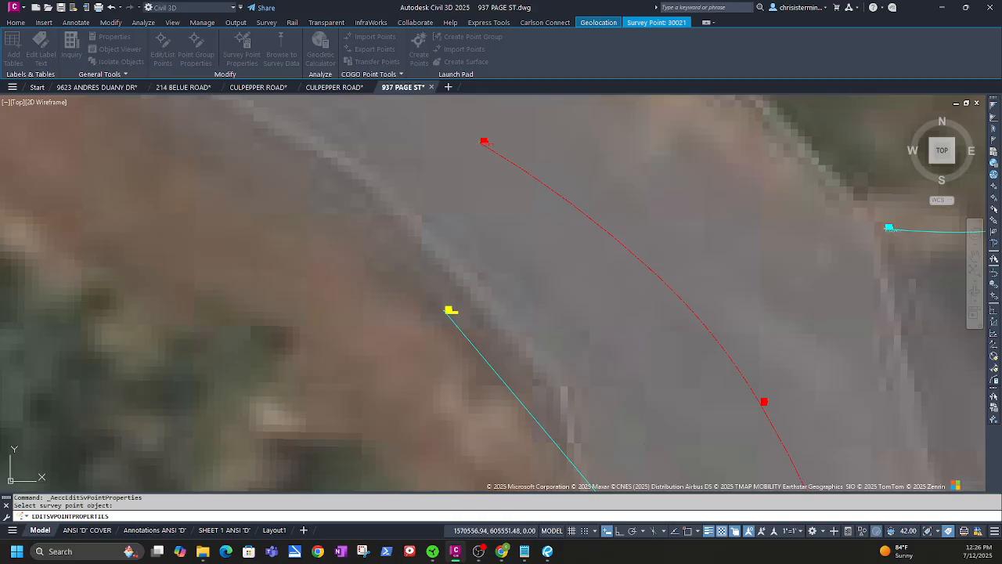
drag(320, 366, 481, 149)
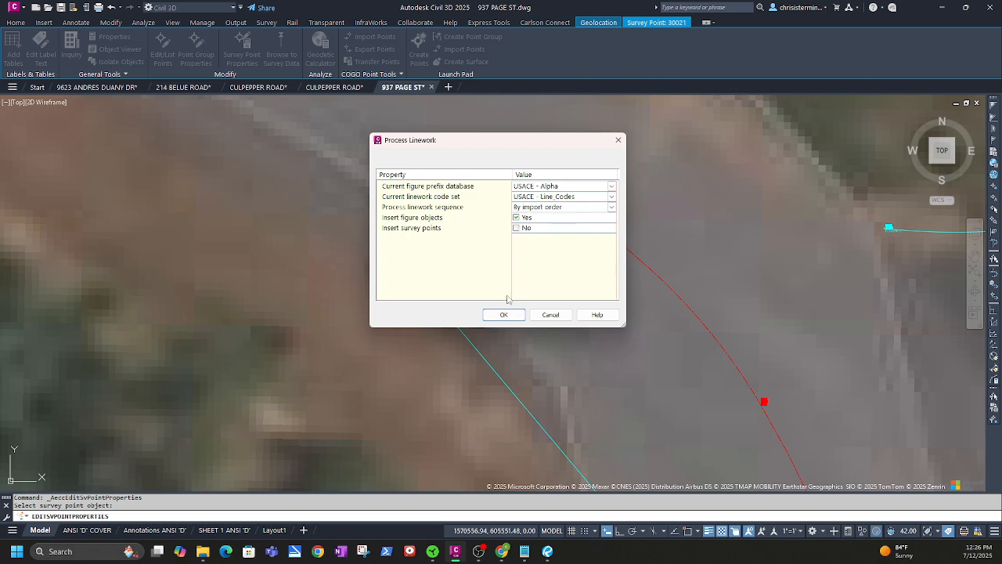
click(495, 318)
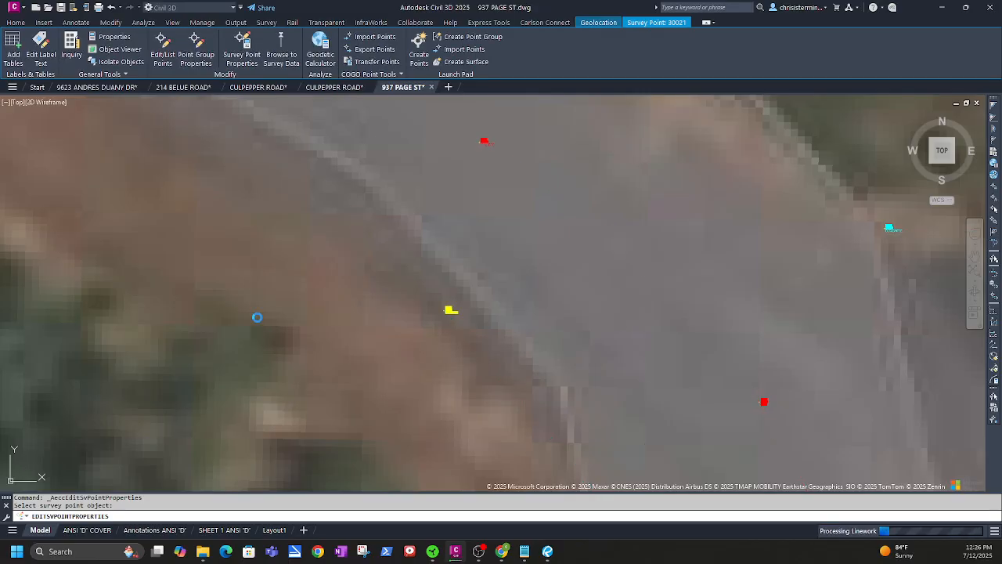
Move point 30012's label up, clear of point 30013's label
scroll(470, 358, down, 8)
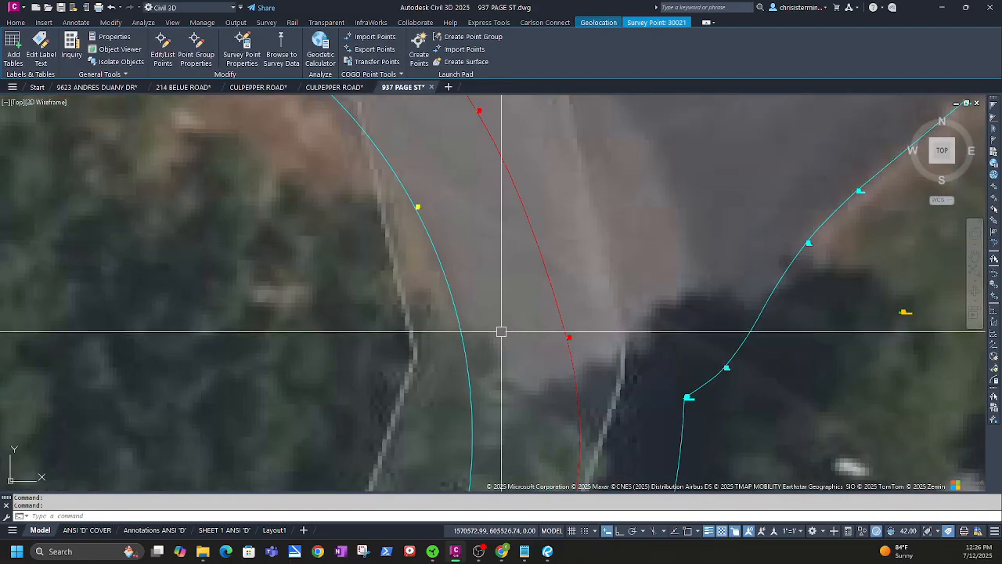
scroll(501, 331, down, 2)
middle_drag(525, 382, 445, 171)
middle_drag(445, 207, 353, 230)
scroll(346, 408, up, 3)
scroll(342, 401, up, 2)
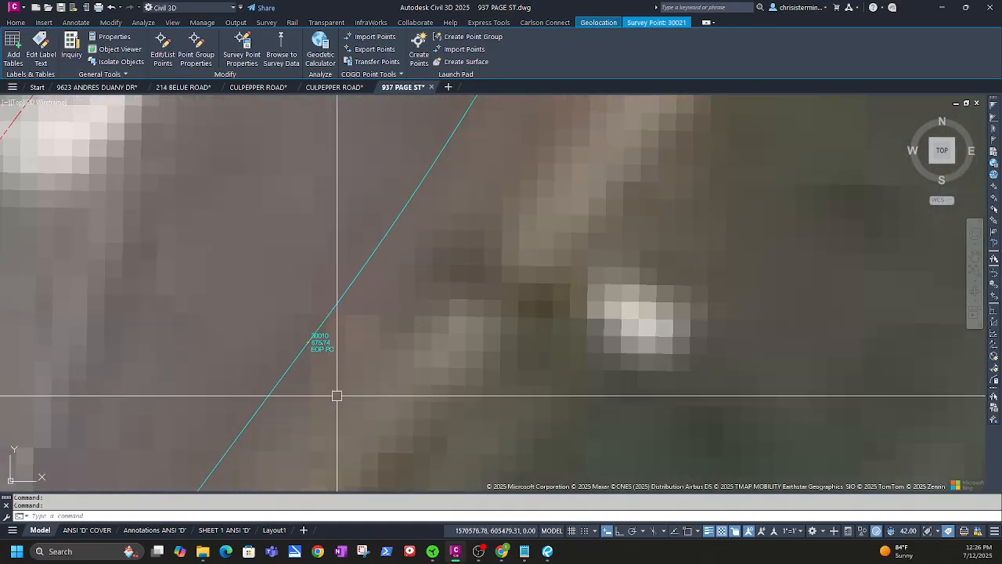
scroll(340, 391, down, 7)
middle_drag(468, 206, 319, 420)
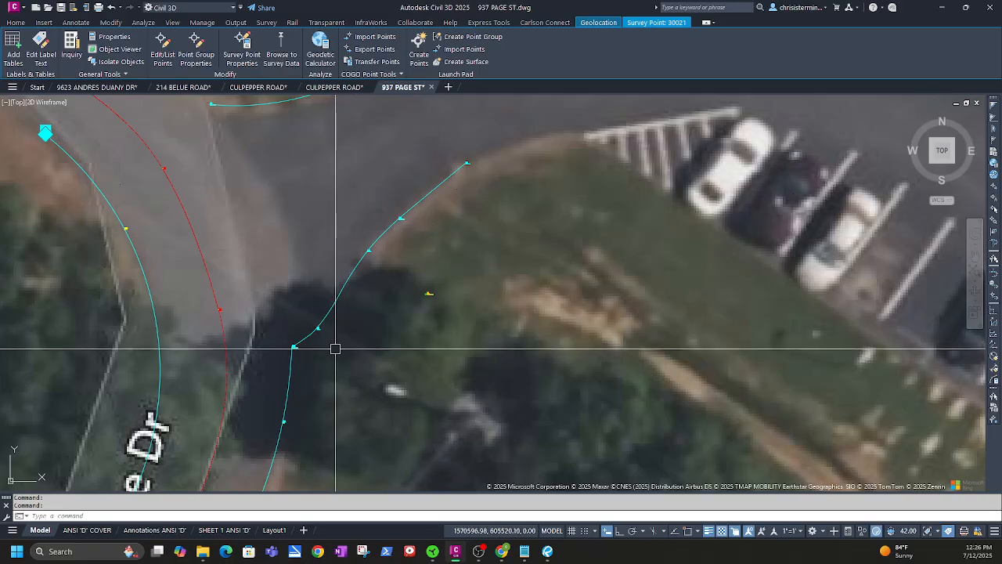
scroll(318, 346, up, 4)
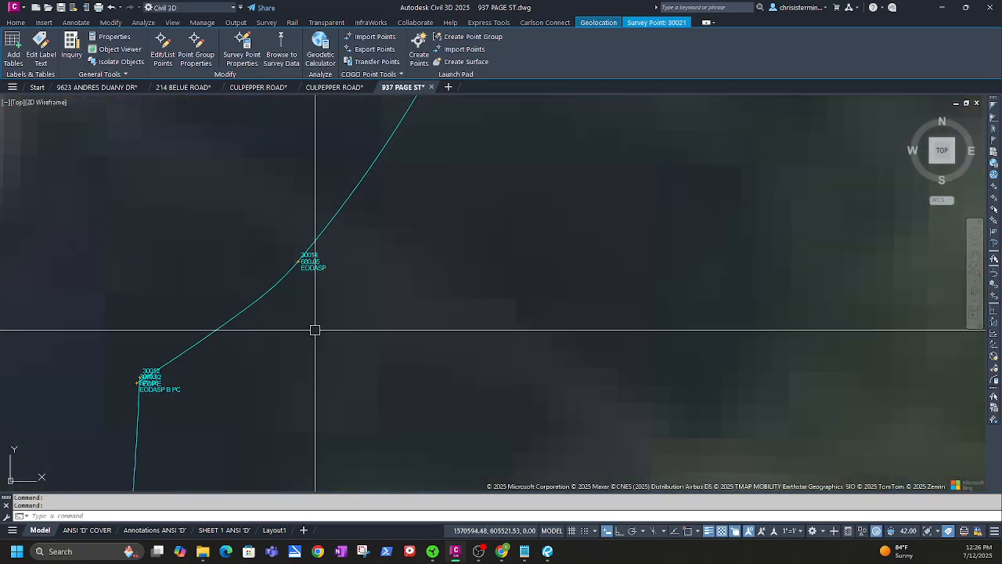
scroll(169, 395, up, 3)
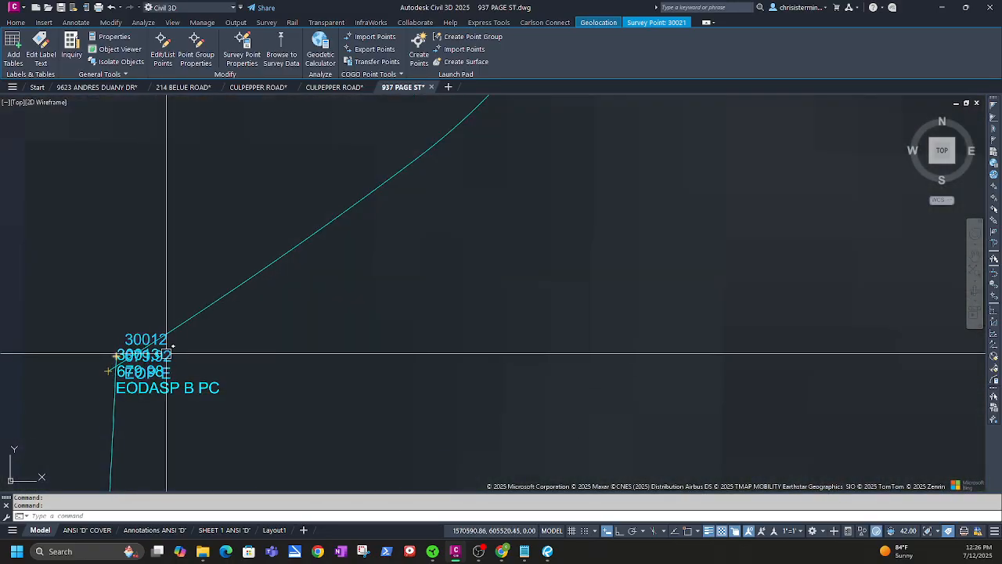
click(117, 356)
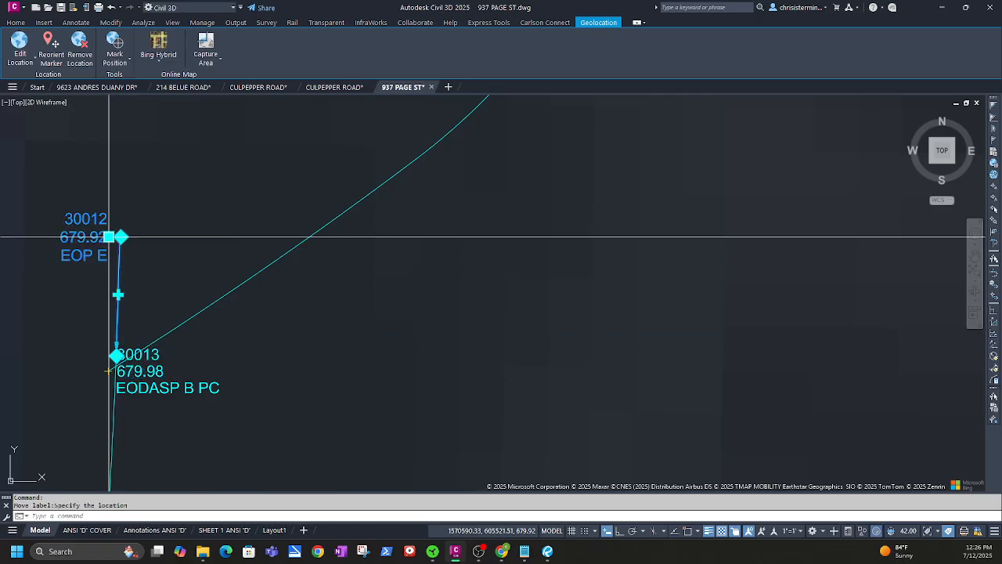
click(121, 237)
Drag point 30013's label left of the curb line on a leader, then deselect
middle_drag(238, 360, 310, 335)
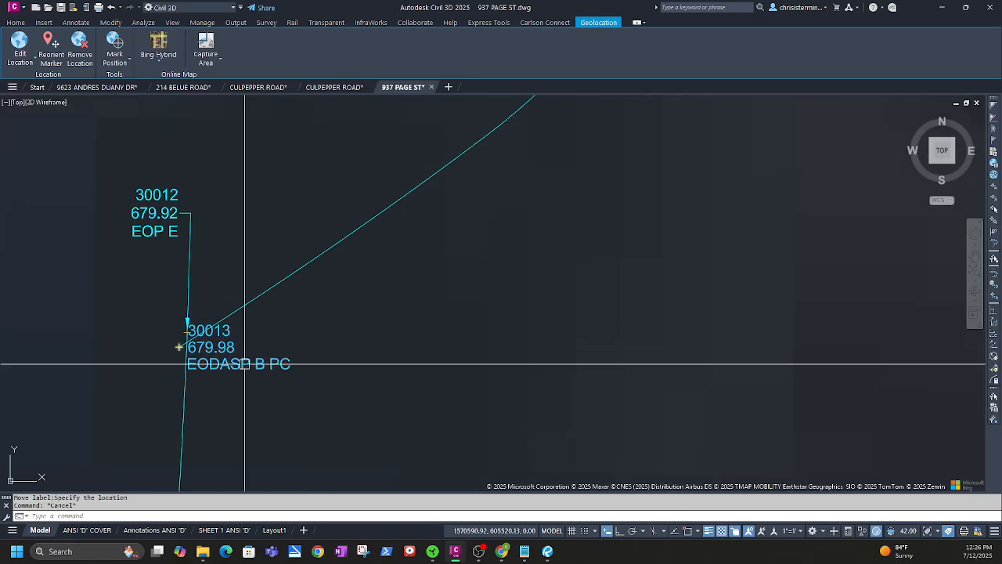
click(180, 344)
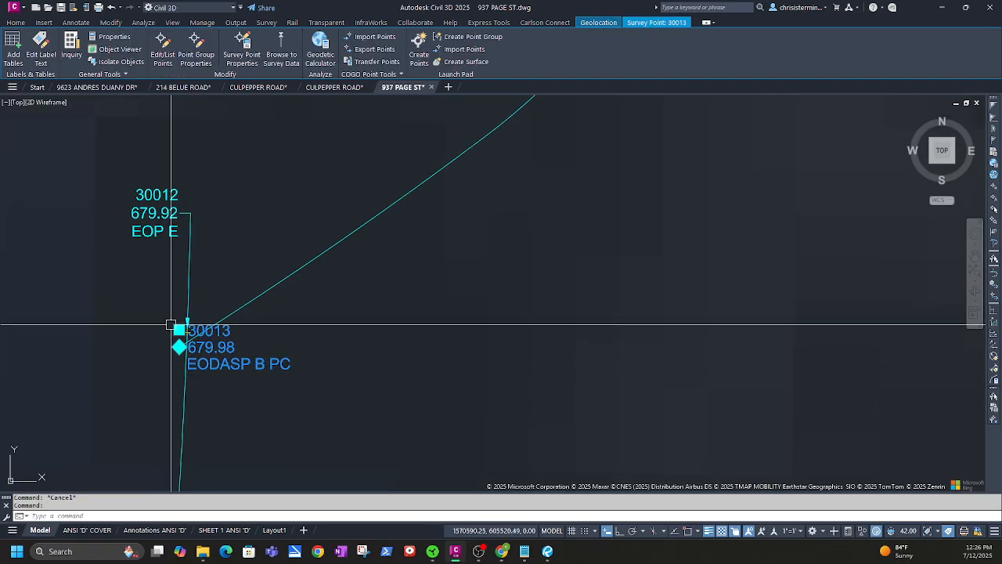
click(179, 330)
click(90, 345)
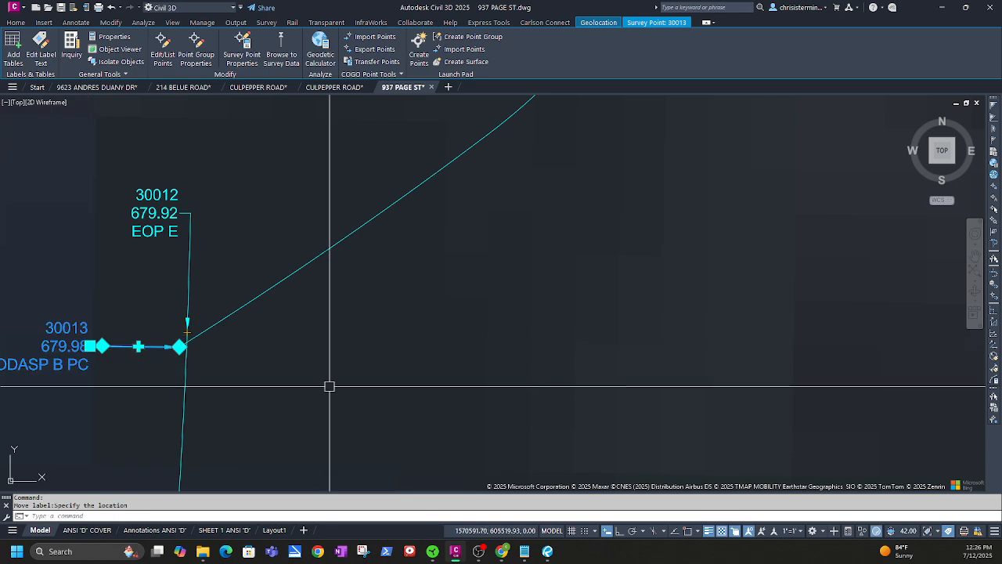
scroll(329, 386, down, 2)
key(Escape)
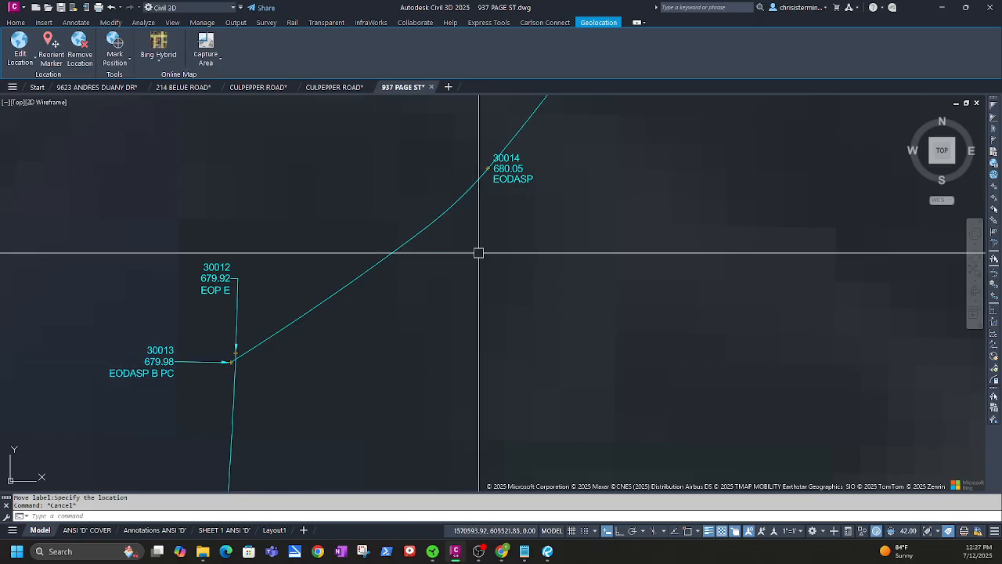
middle_drag(246, 402, 323, 331)
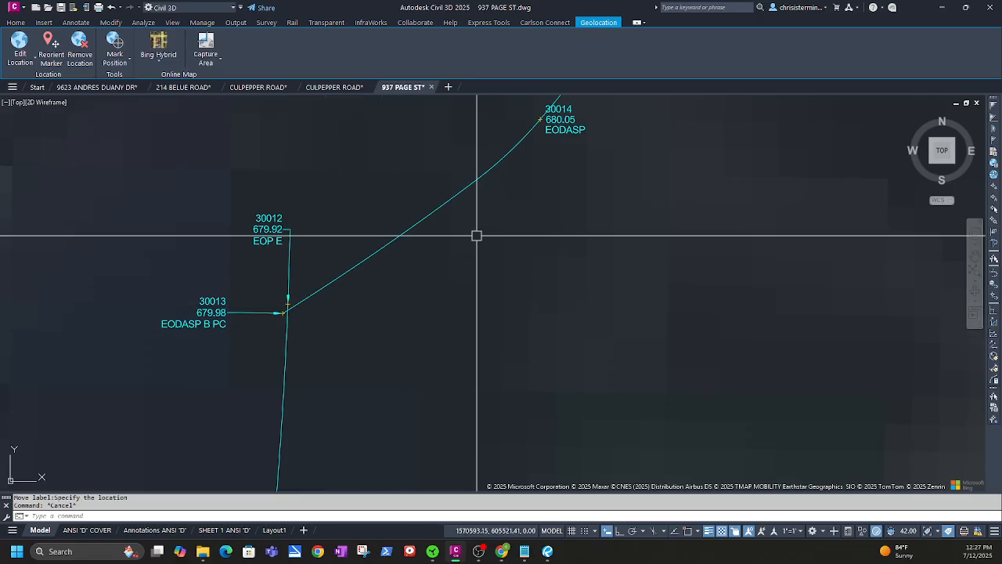
middle_drag(476, 235, 429, 293)
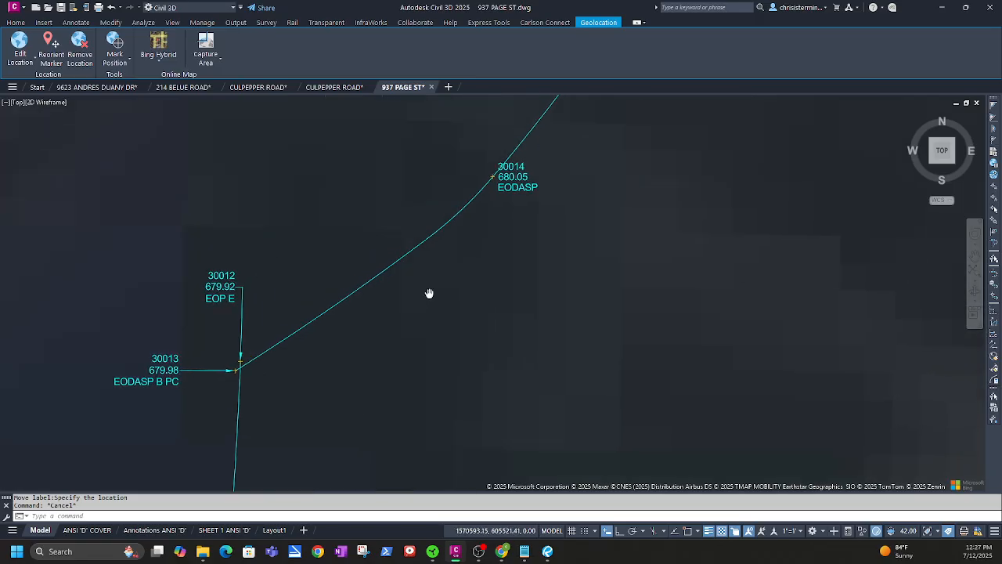
scroll(431, 310, down, 3)
scroll(406, 346, up, 2)
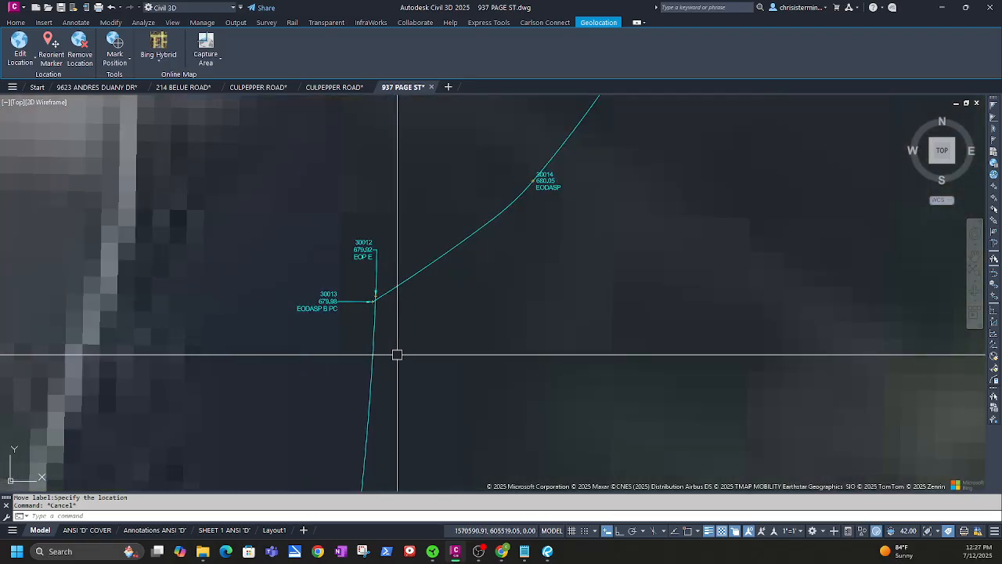
scroll(401, 358, down, 4)
scroll(468, 282, up, 2)
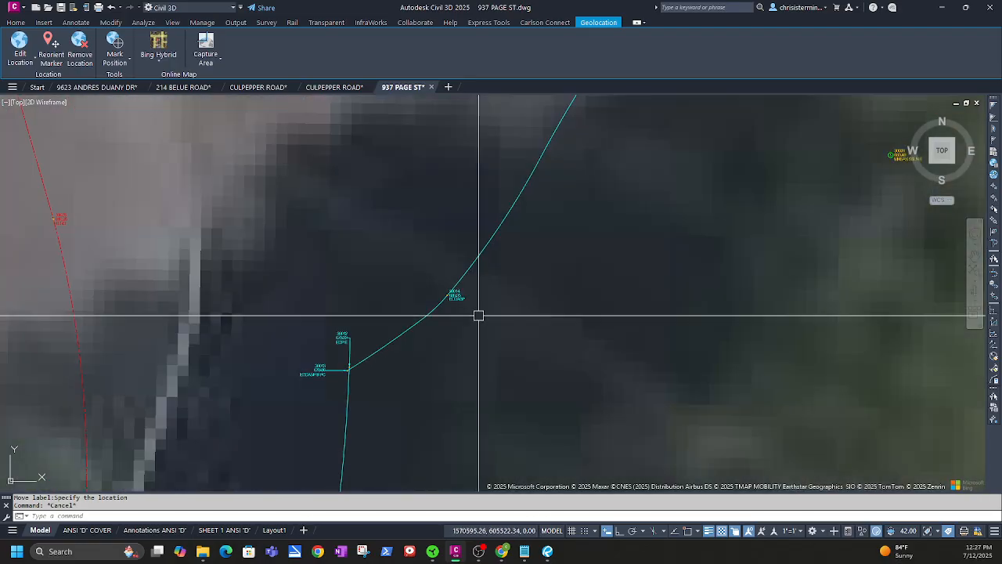
scroll(479, 321, down, 2)
scroll(522, 282, up, 2)
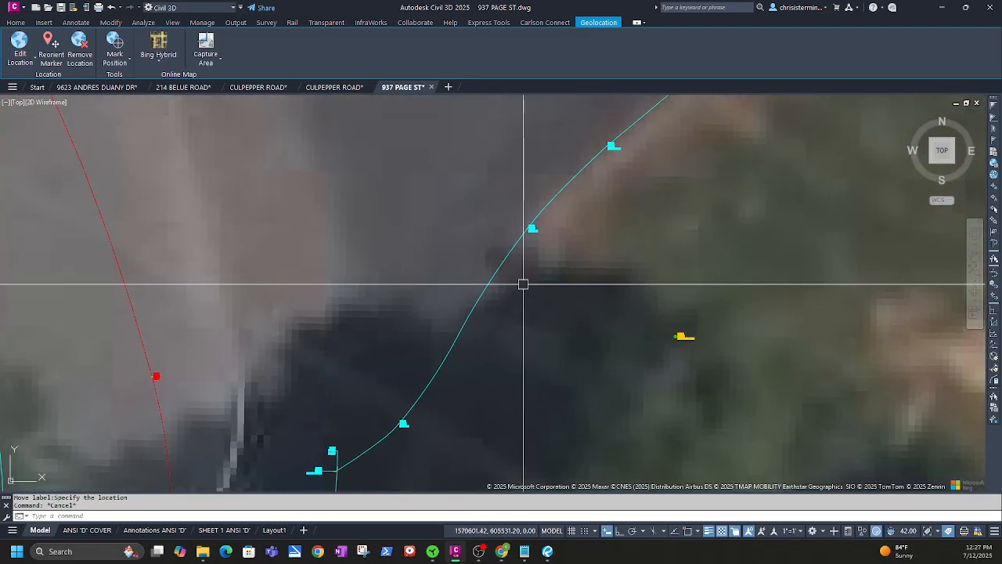
scroll(539, 231, up, 3)
scroll(541, 258, down, 4)
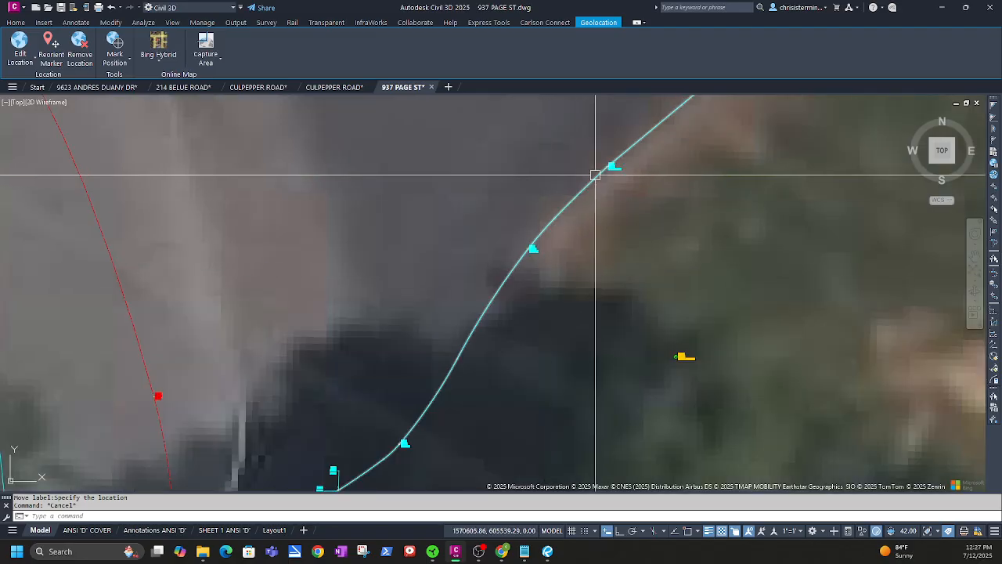
scroll(623, 179, up, 5)
scroll(626, 204, down, 3)
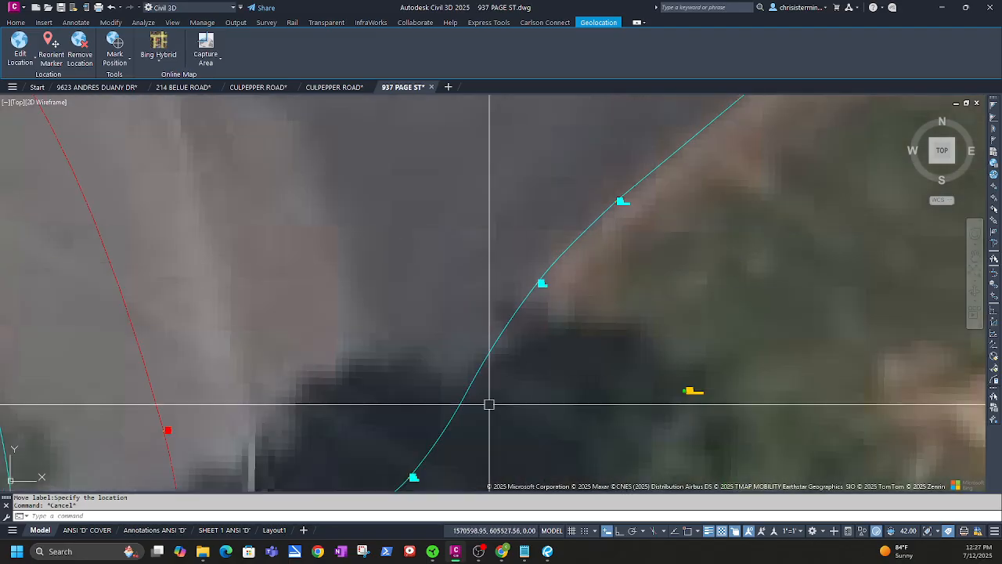
middle_drag(490, 402, 554, 252)
click(510, 277)
scroll(465, 340, up, 4)
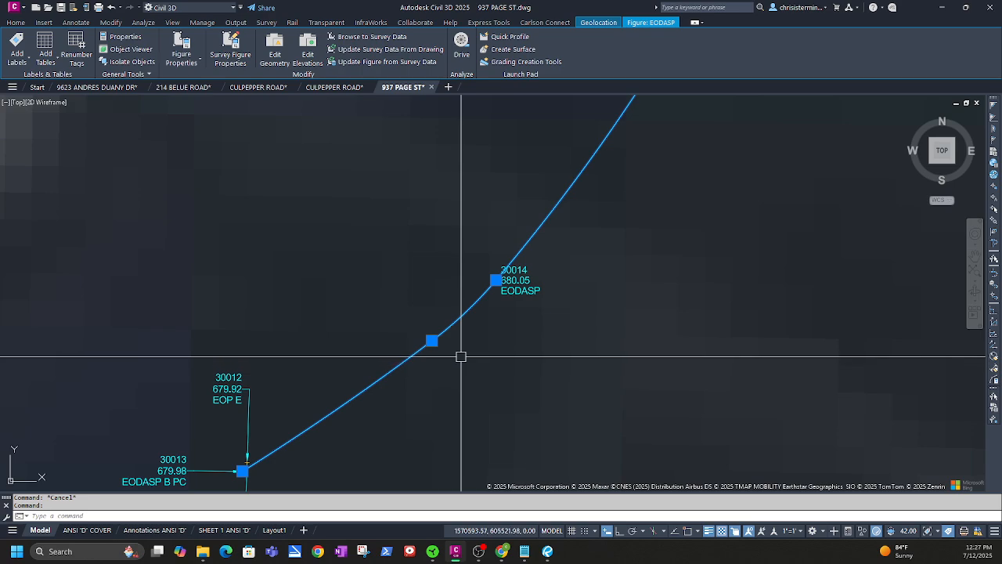
key(Escape)
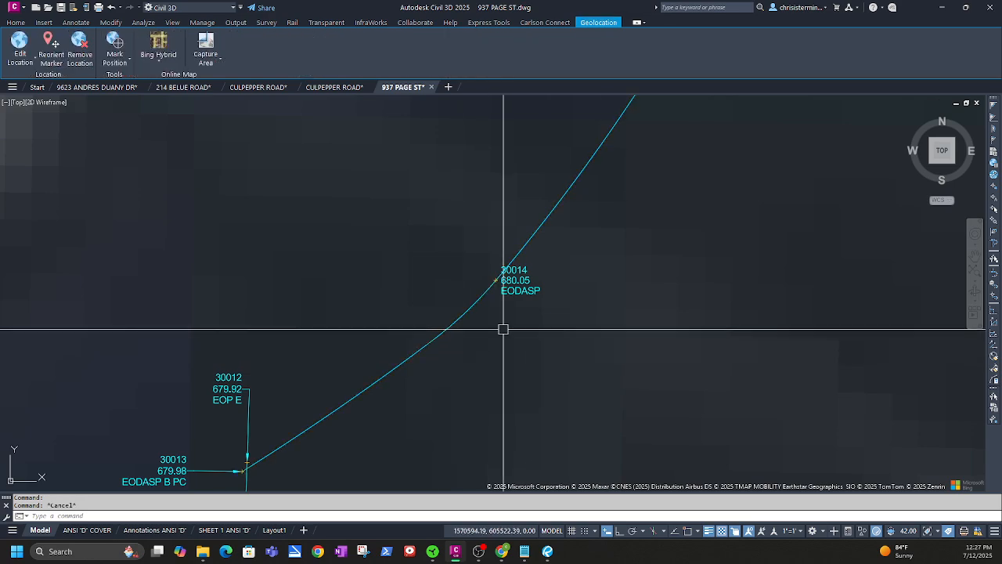
scroll(495, 344, down, 2)
middle_drag(445, 399, 457, 370)
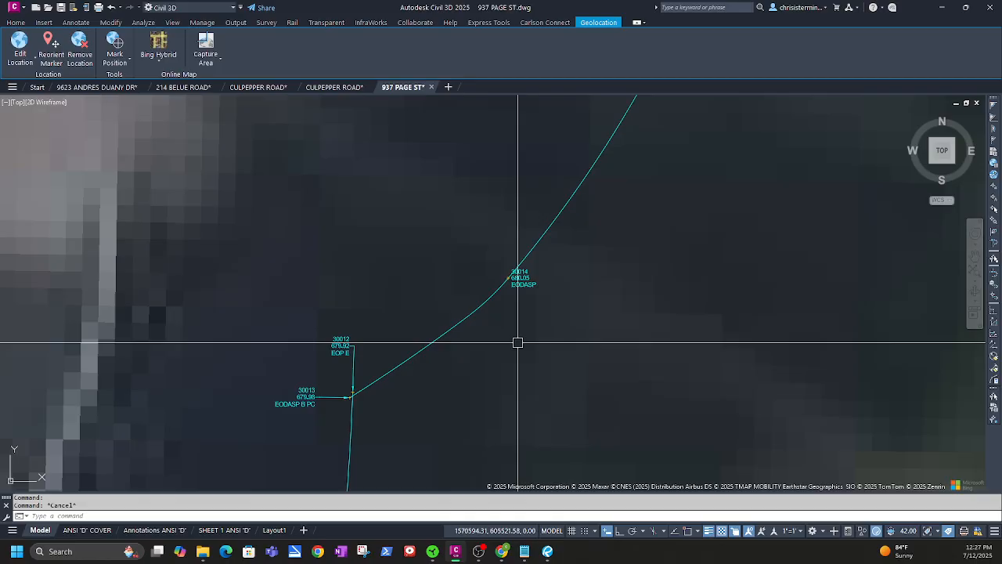
scroll(518, 342, up, 3)
mouse_move(631, 217)
middle_down()
mouse_move(563, 291)
mouse_move(540, 353)
middle_up()
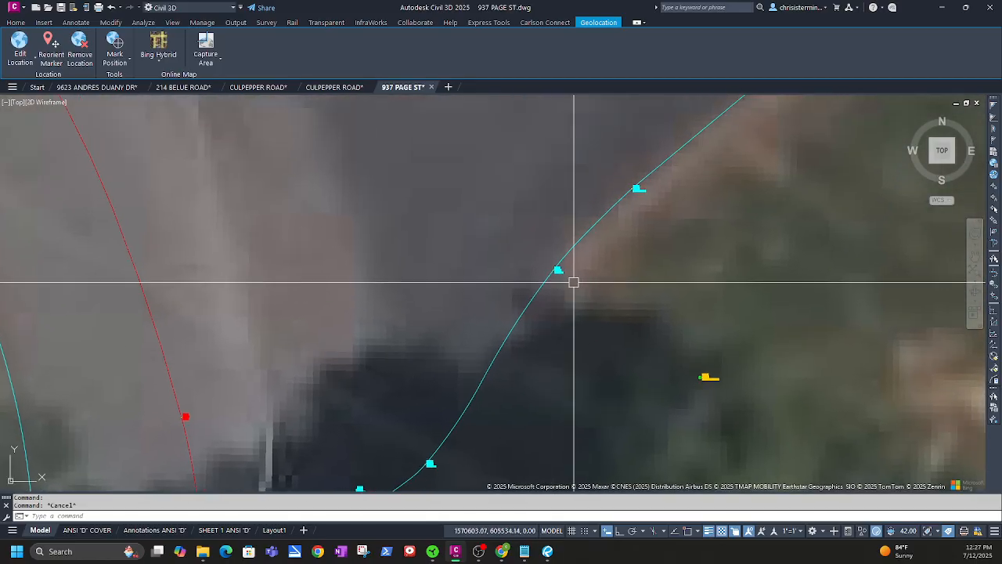
middle_drag(611, 218, 571, 270)
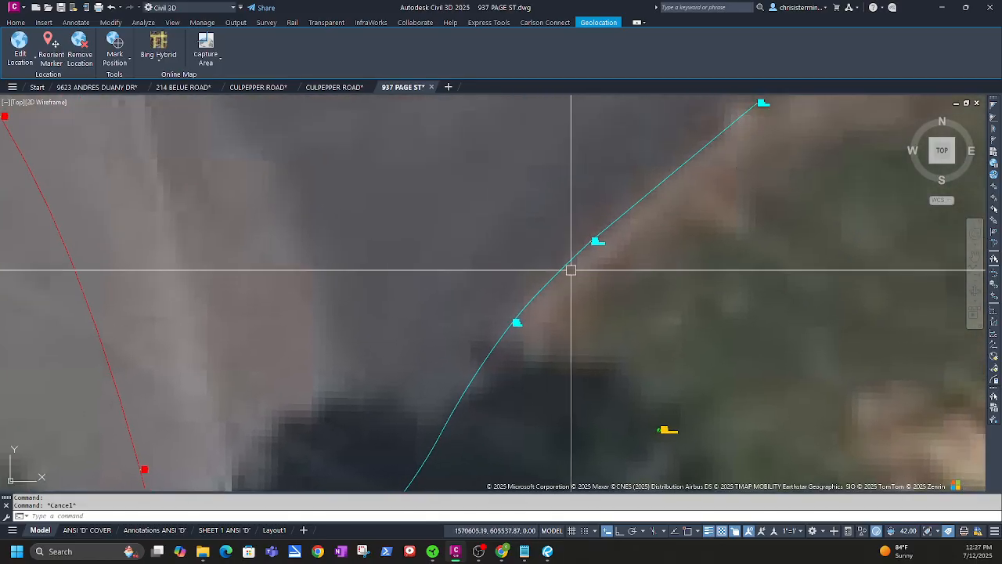
scroll(570, 270, up, 4)
scroll(592, 282, down, 4)
scroll(528, 376, up, 5)
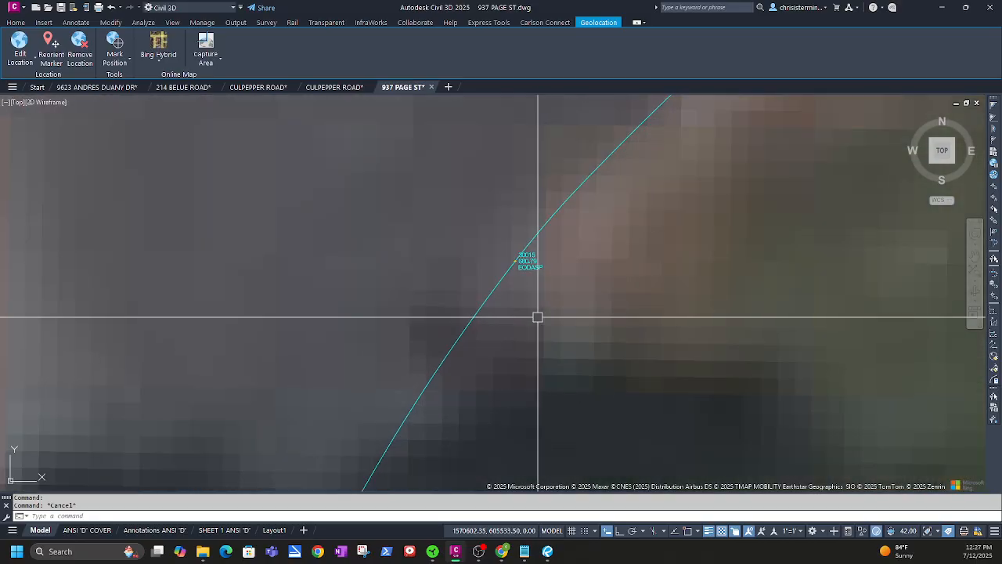
scroll(617, 245, down, 4)
scroll(517, 340, up, 5)
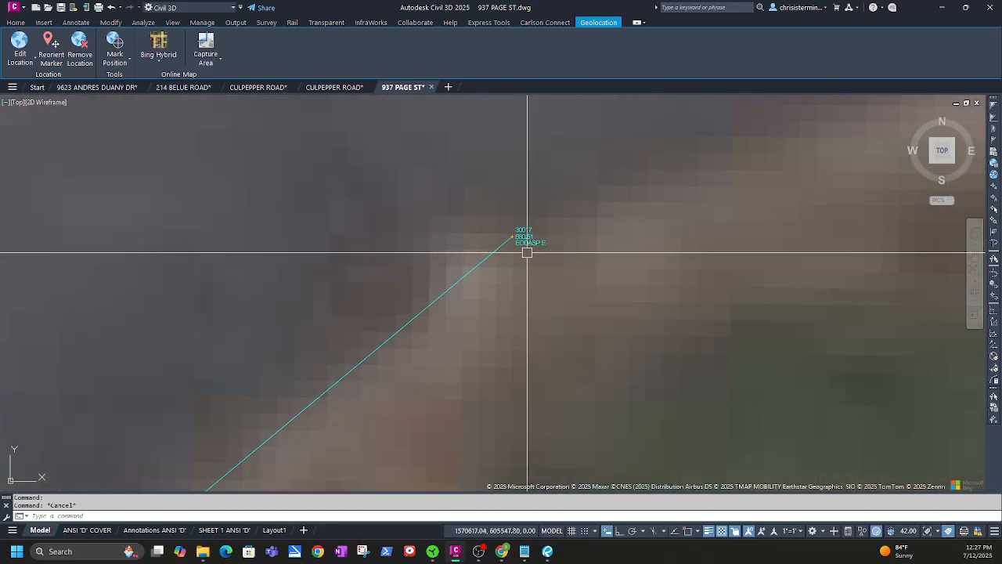
scroll(460, 336, down, 2)
middle_drag(380, 454, 604, 244)
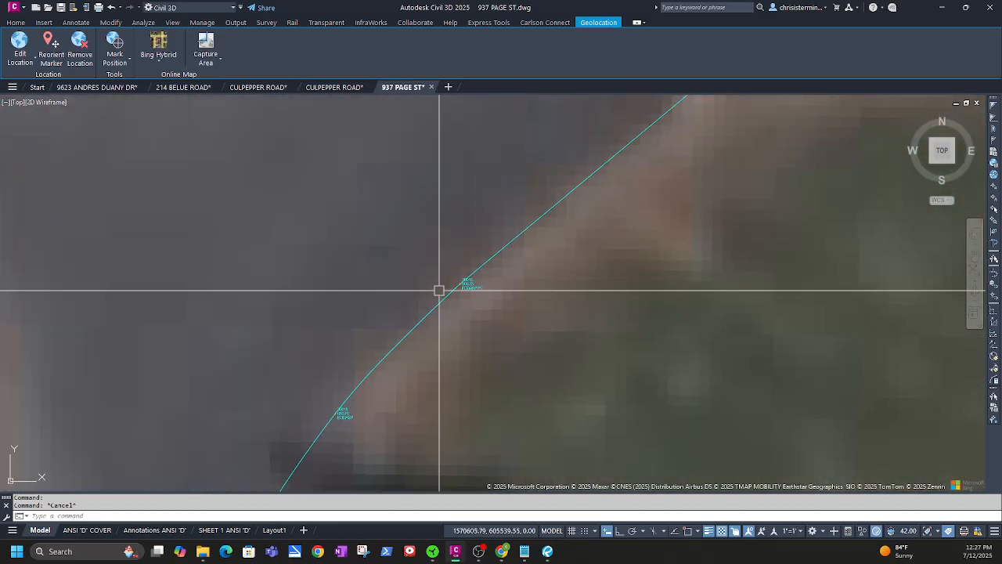
scroll(443, 288, up, 2)
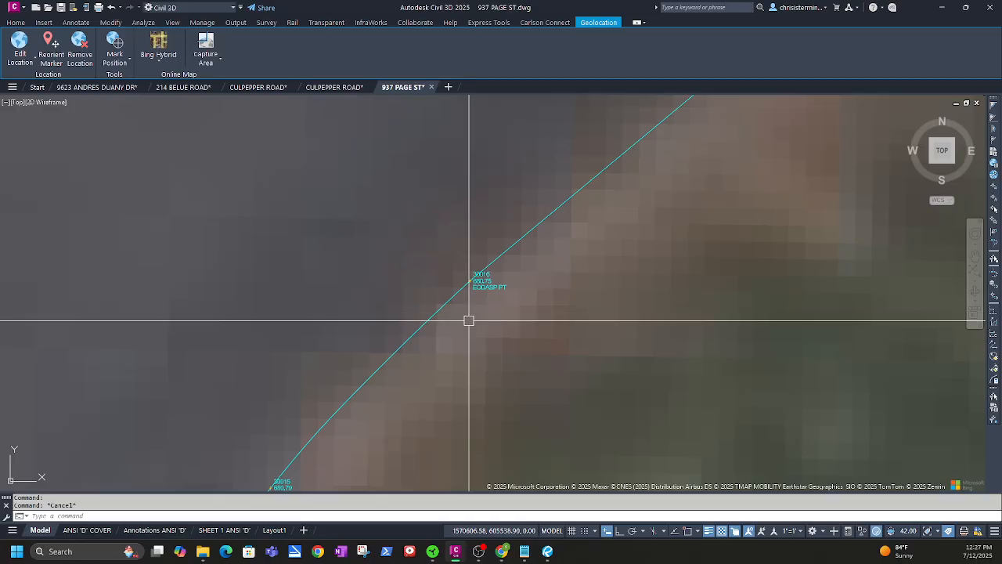
scroll(468, 322, down, 2)
middle_drag(425, 394, 516, 241)
middle_drag(450, 295, 458, 284)
scroll(458, 284, up, 3)
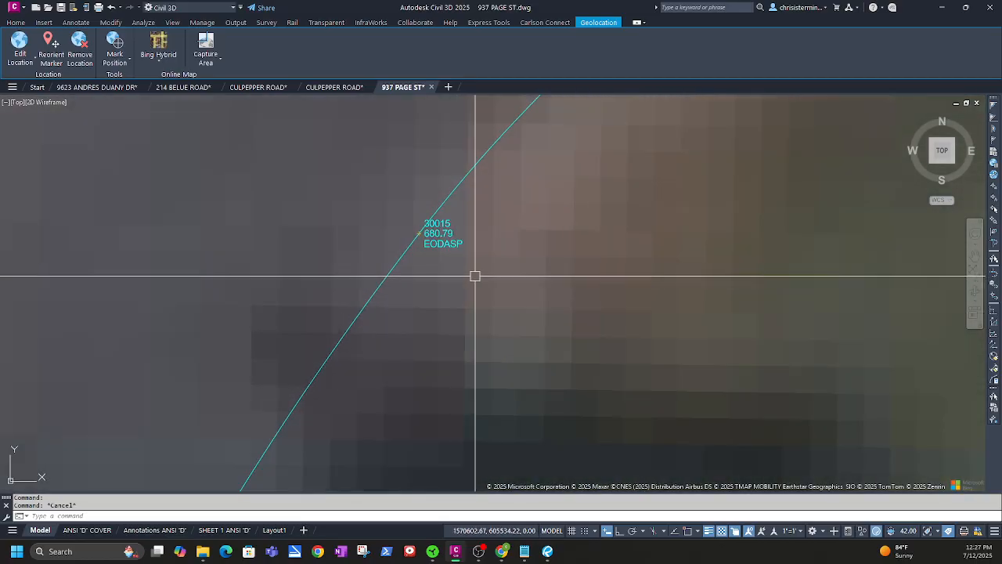
scroll(475, 275, down, 4)
middle_drag(416, 404, 561, 176)
middle_drag(427, 352, 494, 273)
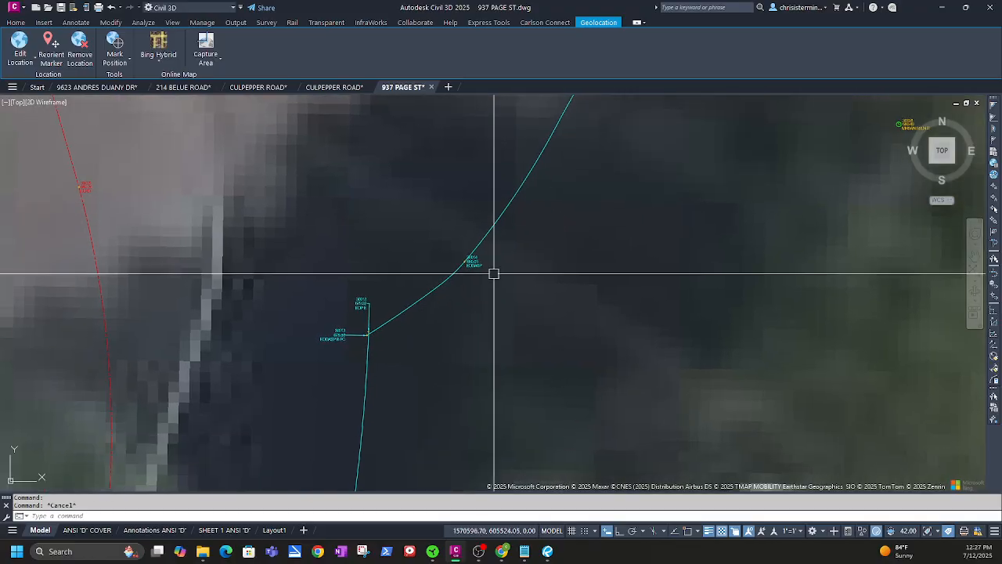
scroll(481, 291, up, 4)
middle_drag(363, 332, 591, 197)
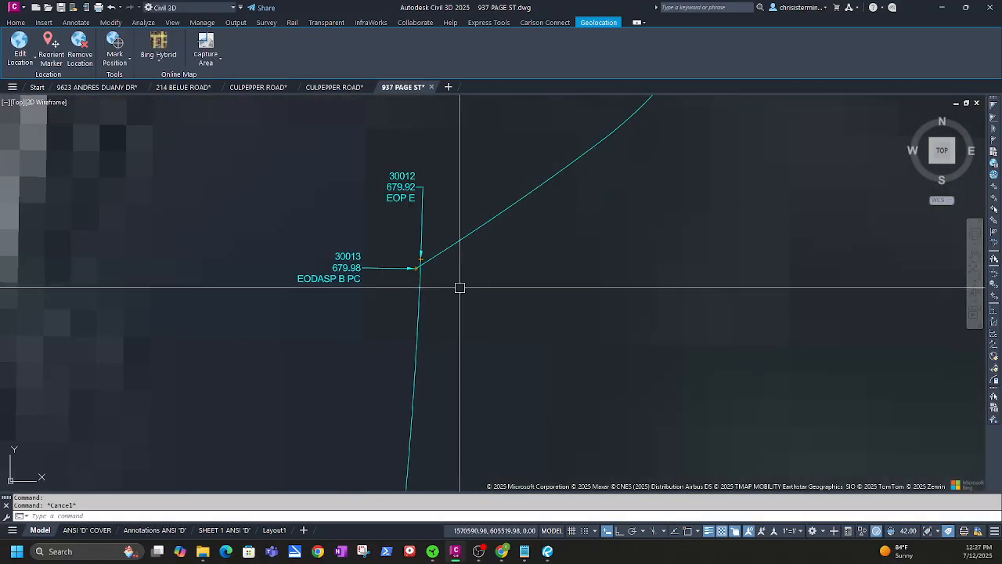
scroll(505, 310, down, 6)
middle_drag(705, 154, 633, 302)
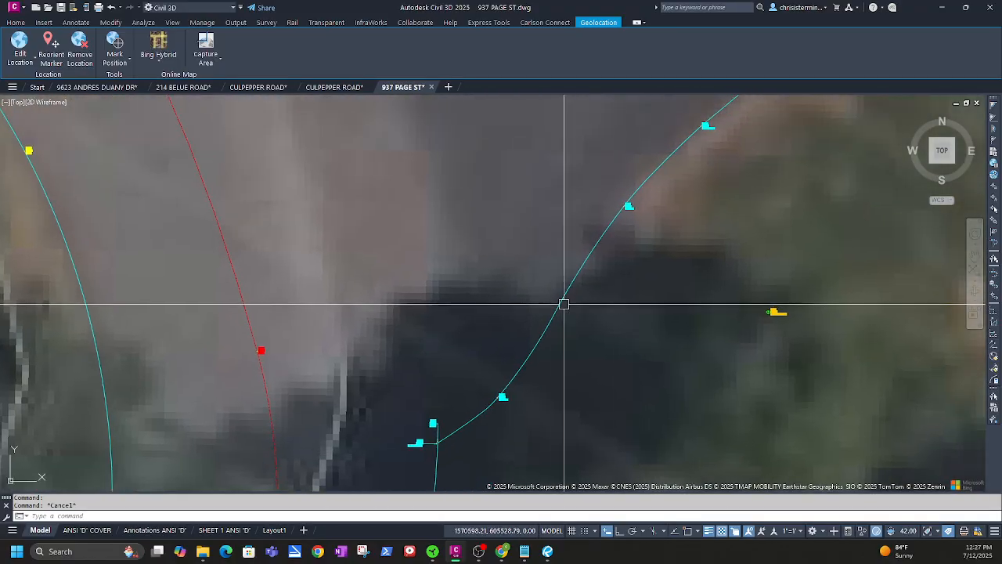
scroll(631, 204, up, 3)
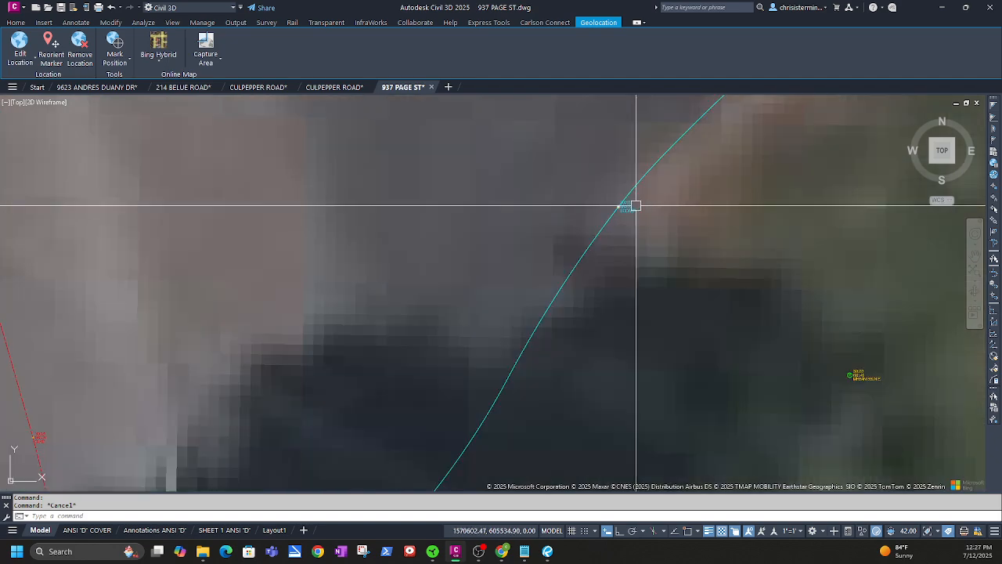
scroll(648, 223, down, 3)
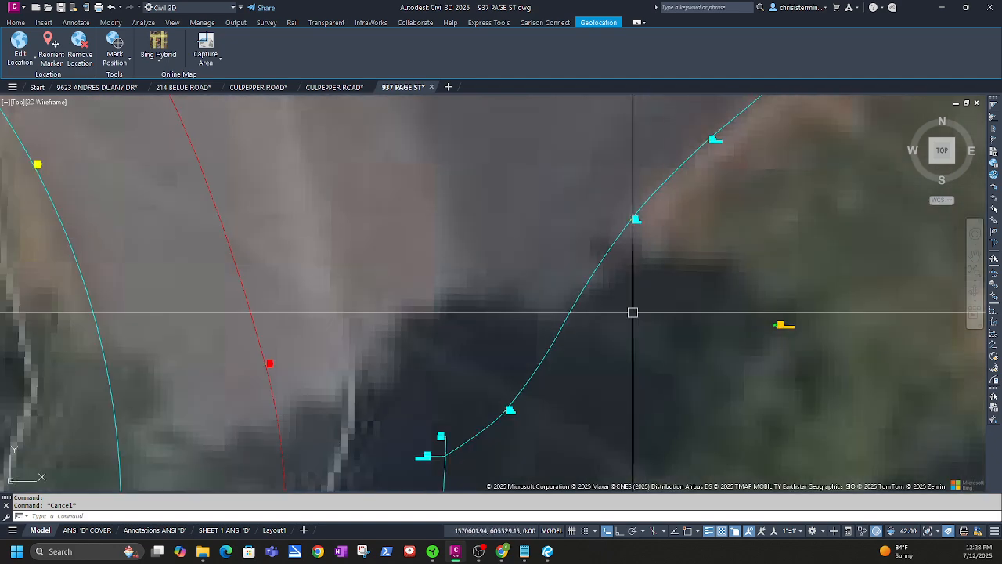
middle_drag(601, 332, 579, 290)
scroll(579, 290, down, 3)
scroll(509, 362, up, 6)
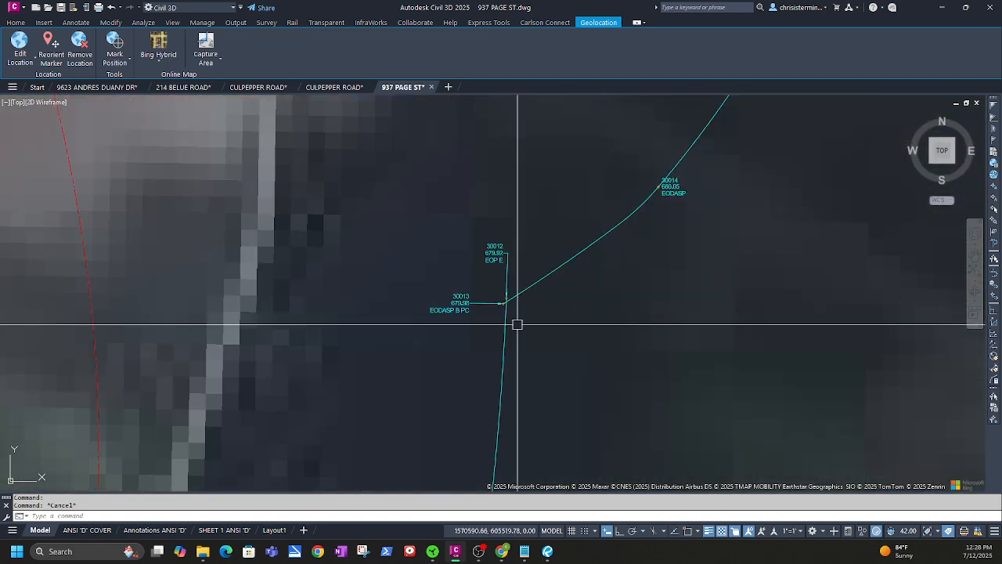
scroll(493, 331, up, 2)
scroll(494, 320, down, 3)
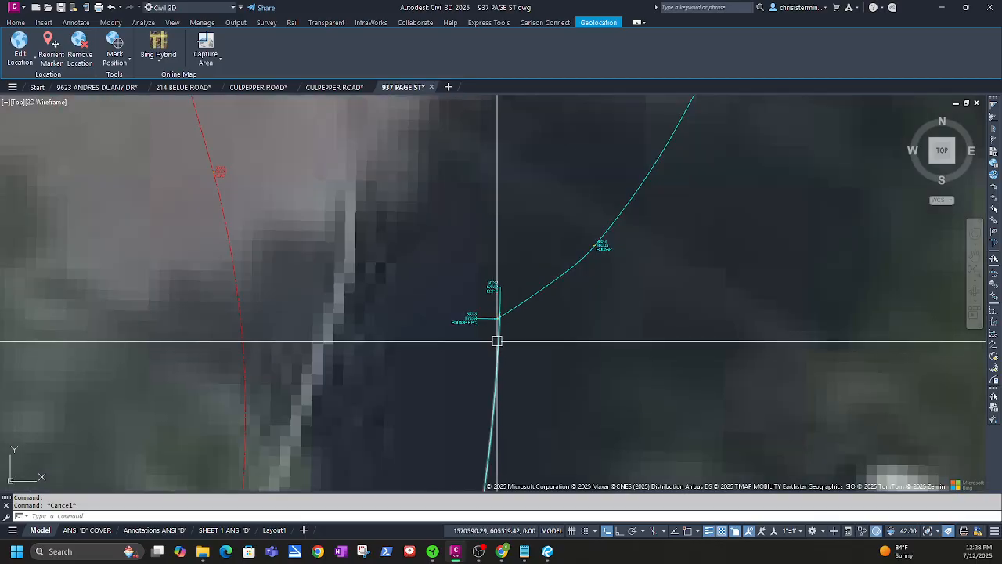
scroll(517, 409, up, 2)
middle_drag(556, 421, 436, 352)
middle_drag(418, 405, 425, 238)
middle_drag(391, 353, 484, 203)
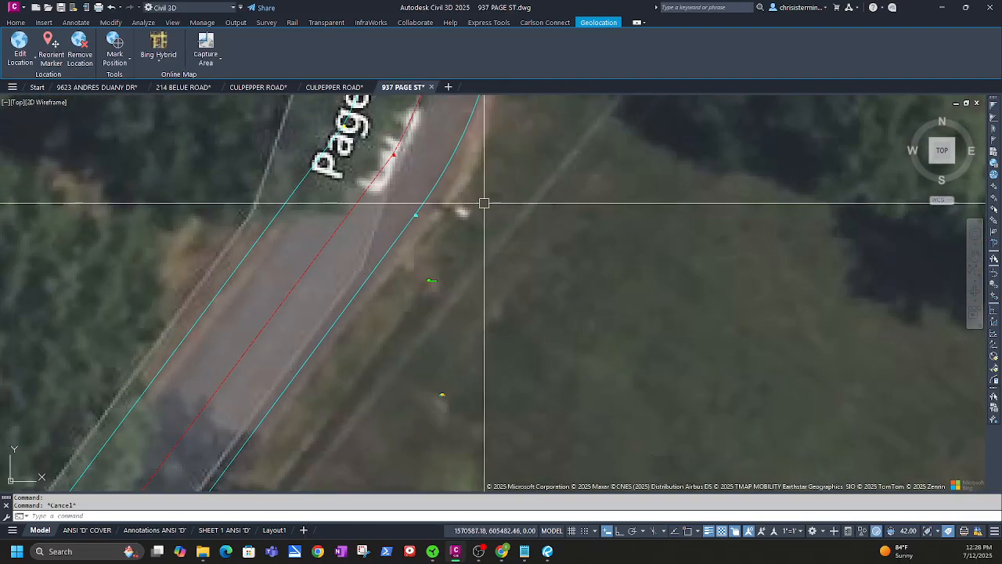
scroll(427, 276, up, 5)
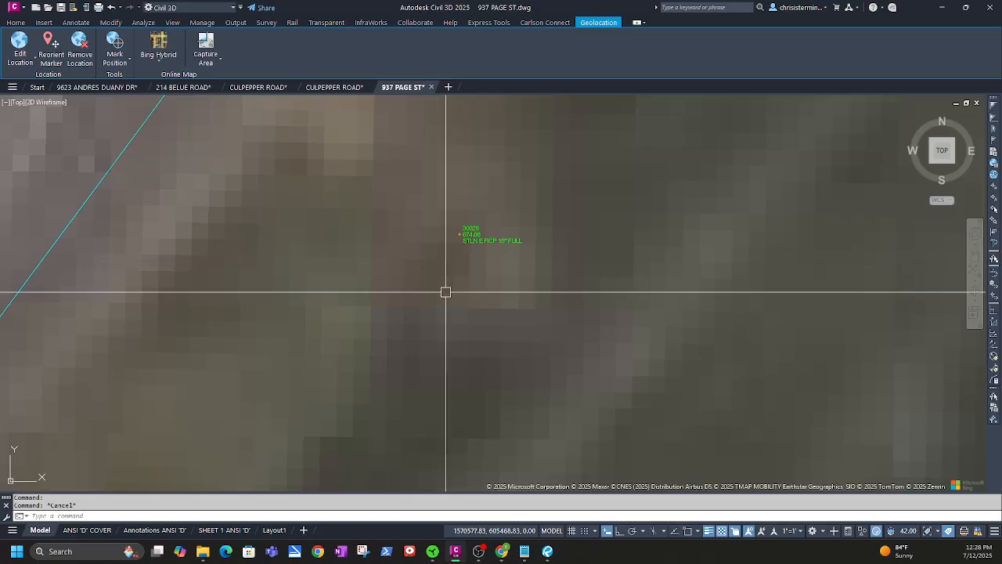
scroll(444, 288, down, 3)
middle_drag(420, 334, 536, 248)
scroll(467, 315, down, 5)
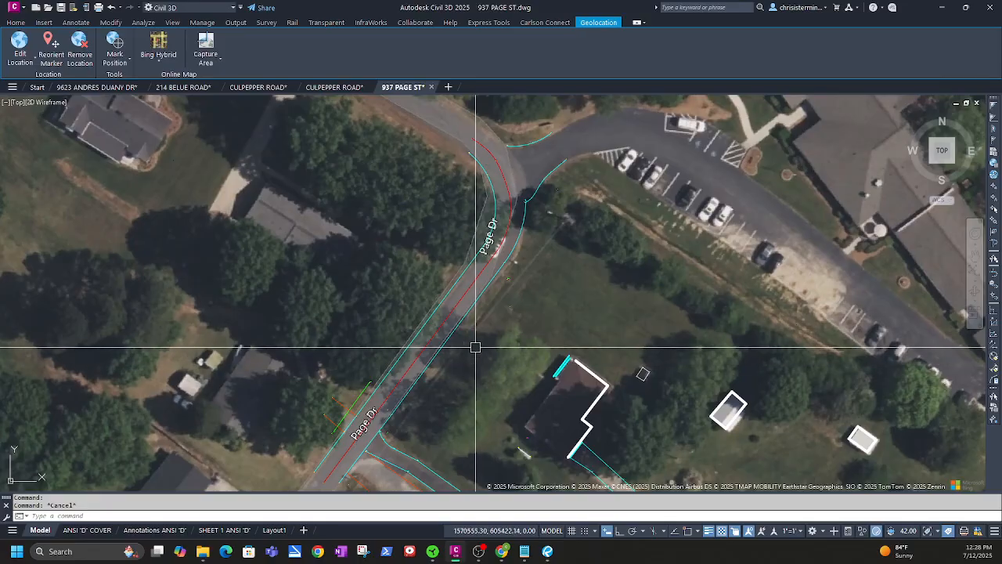
scroll(380, 436, up, 2)
middle_drag(581, 231, 438, 357)
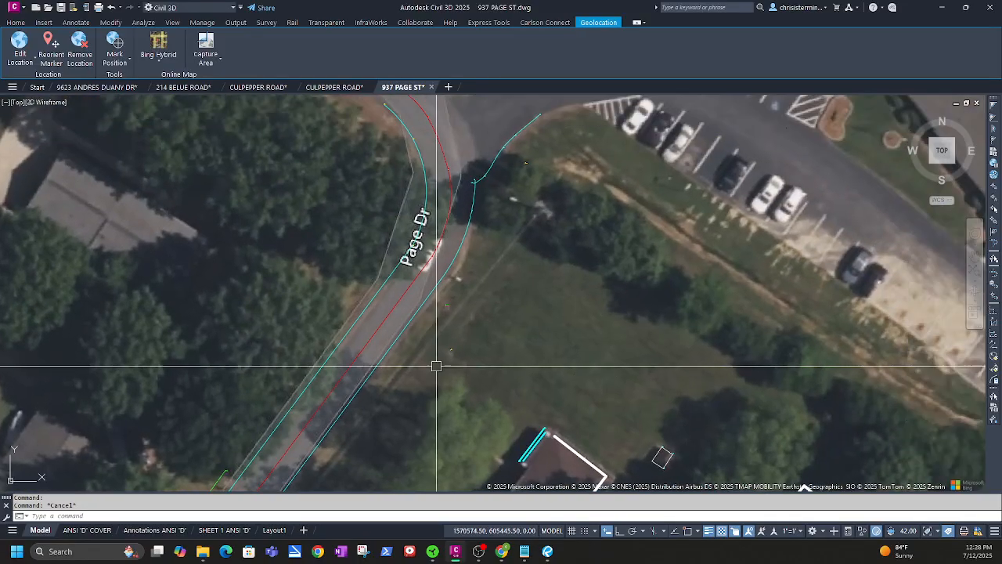
scroll(436, 364, up, 4)
scroll(474, 320, up, 7)
scroll(482, 358, down, 6)
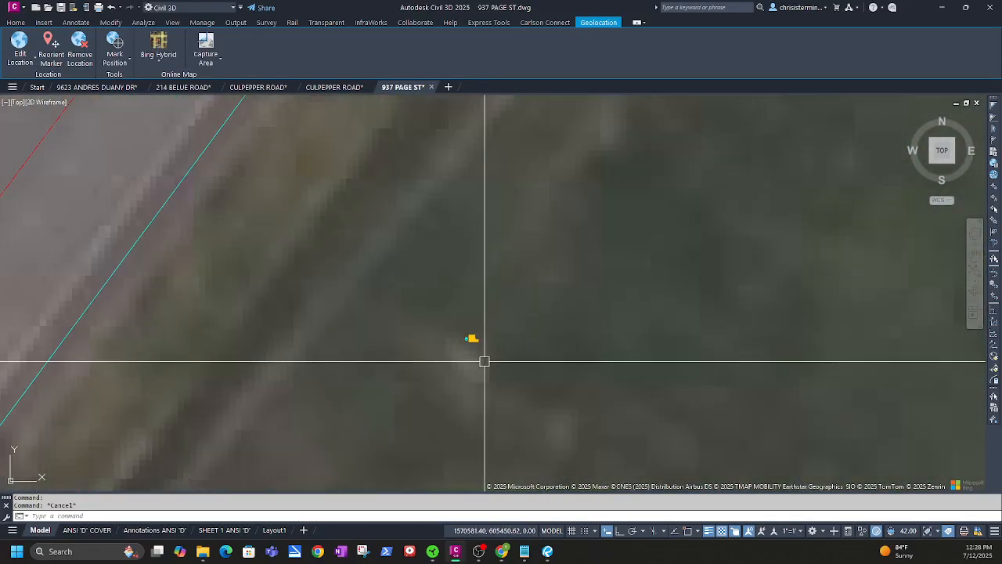
middle_drag(449, 217, 445, 240)
scroll(462, 416, down, 4)
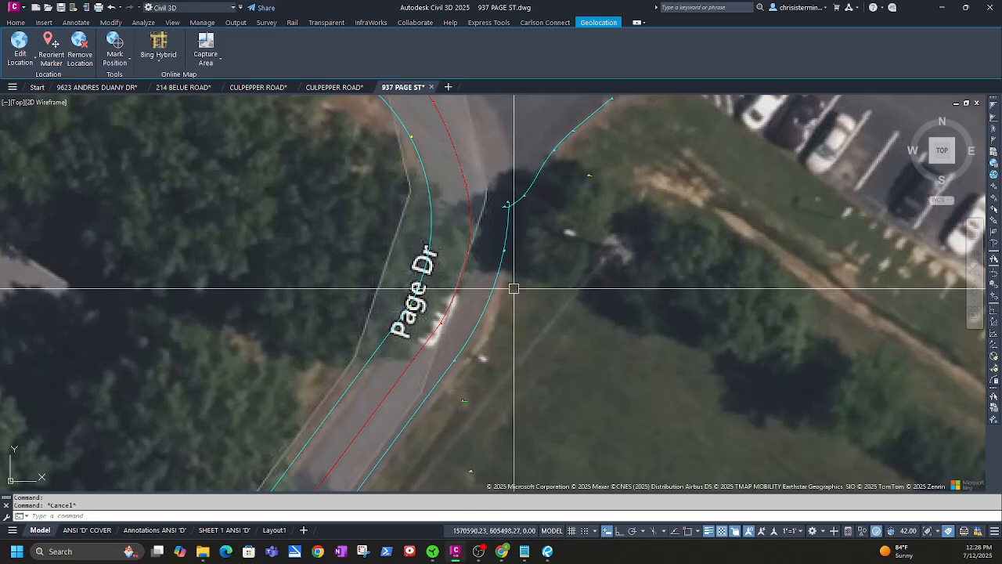
scroll(514, 289, down, 2)
scroll(548, 239, up, 9)
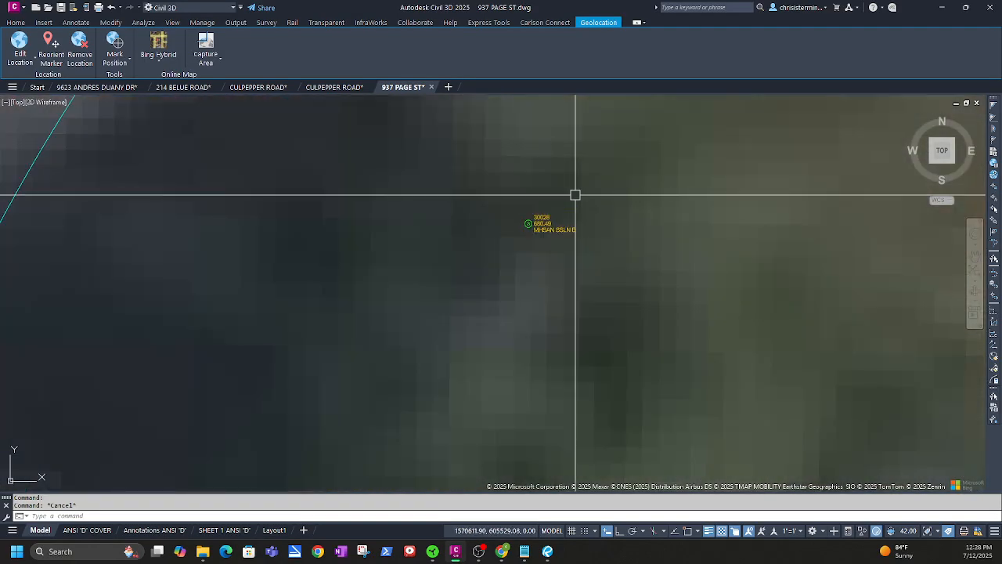
scroll(573, 270, down, 8)
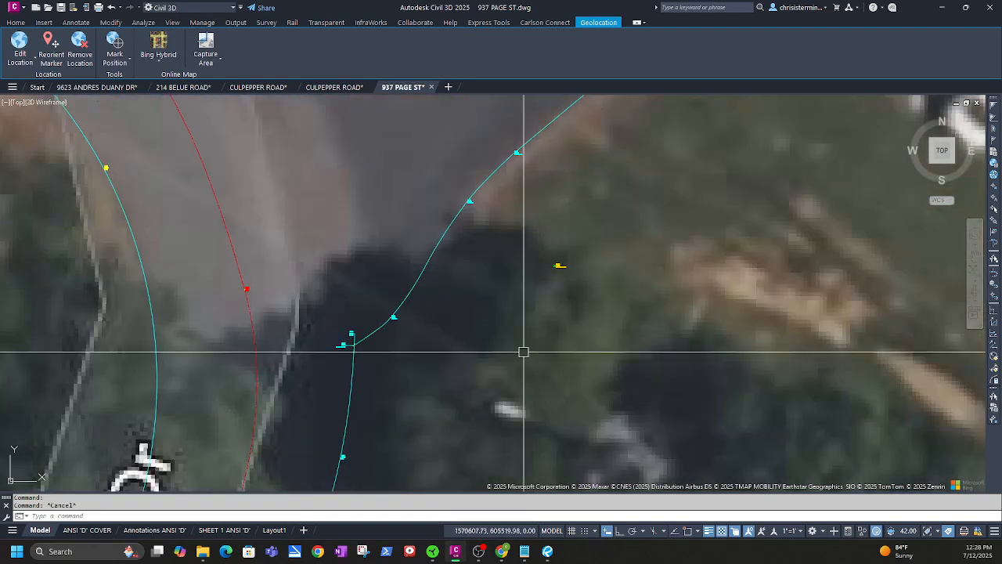
middle_drag(467, 450, 527, 298)
scroll(478, 313, up, 6)
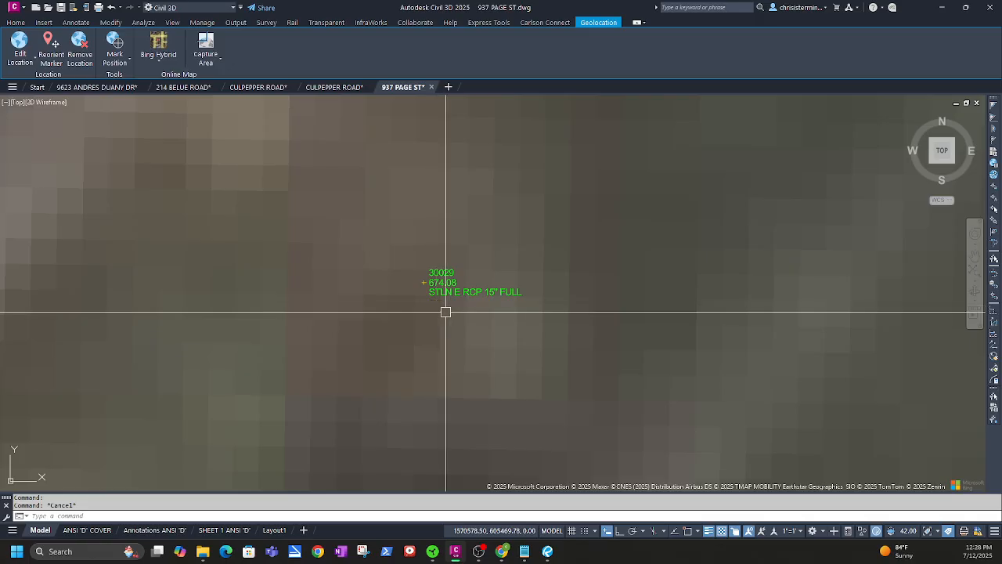
scroll(448, 315, down, 4)
scroll(441, 343, down, 4)
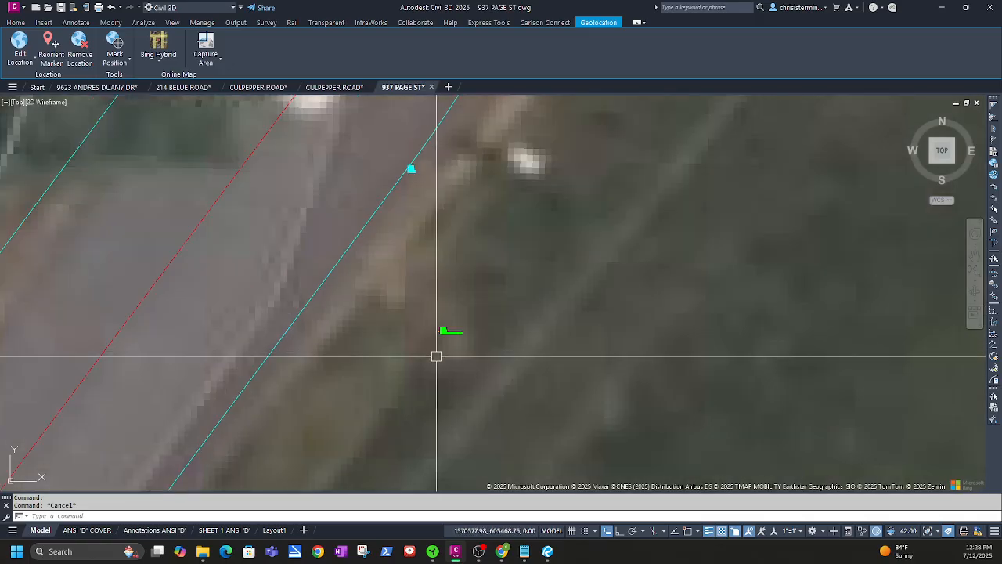
middle_drag(433, 354, 421, 312)
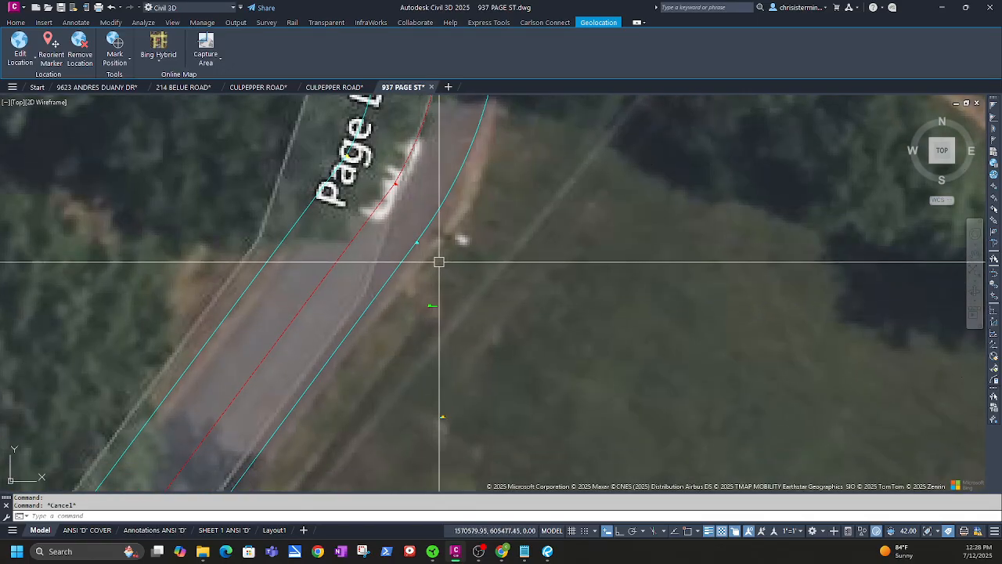
mouse_move(143, 230)
middle_down()
mouse_move(306, 229)
mouse_move(428, 96)
middle_up()
scroll(306, 229, down, 4)
scroll(335, 234, up, 10)
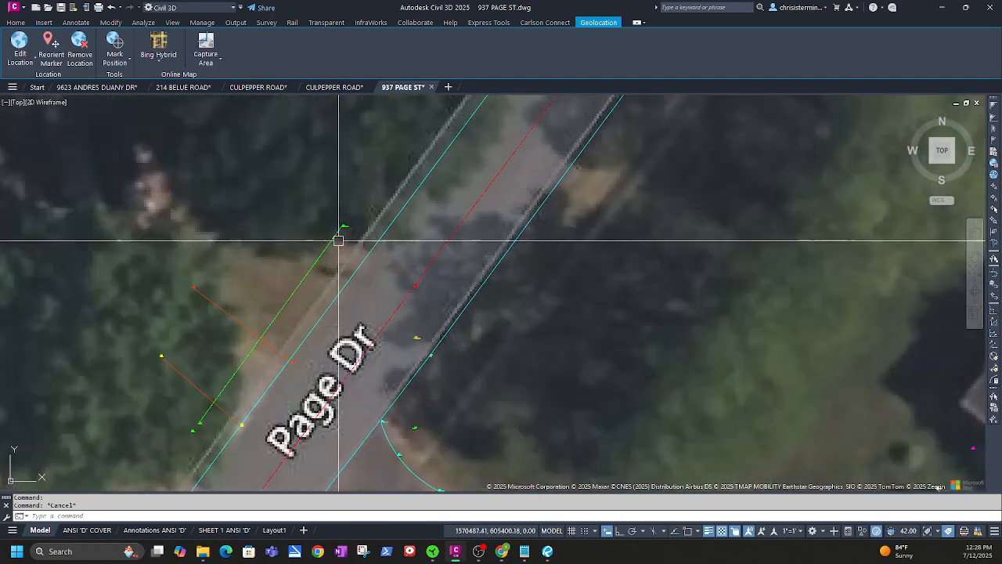
scroll(337, 216, down, 5)
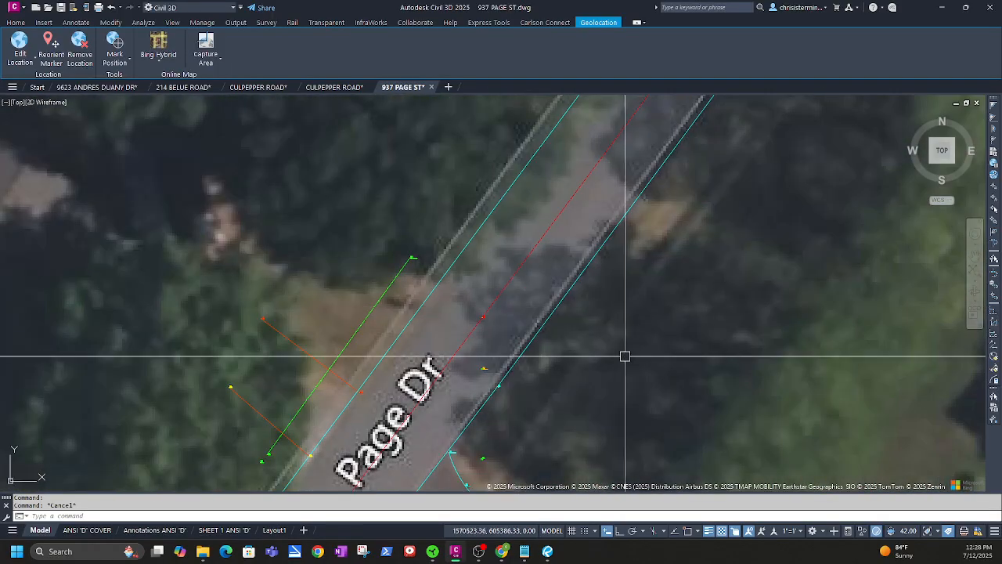
middle_drag(625, 356, 470, 193)
scroll(380, 215, up, 8)
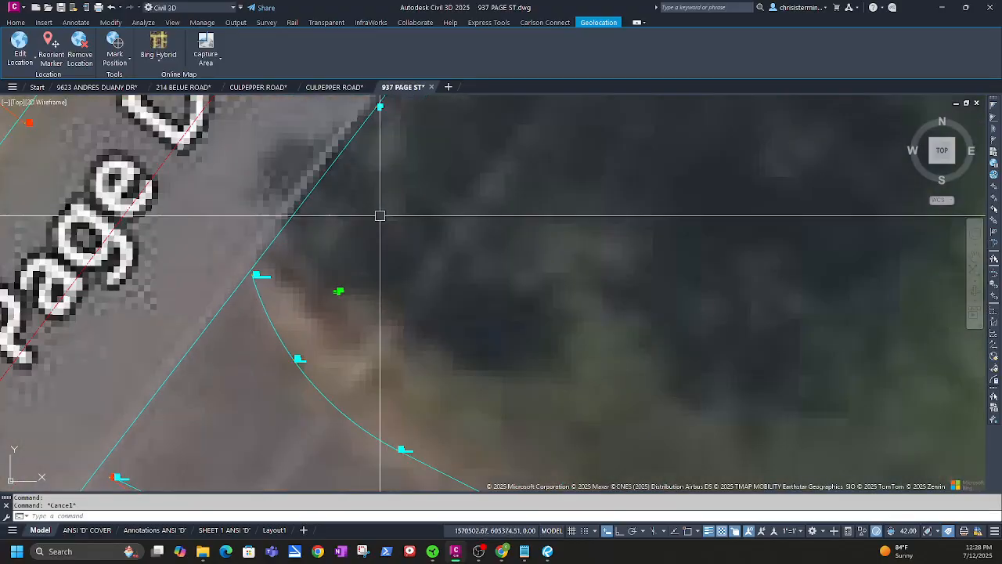
scroll(306, 364, down, 6)
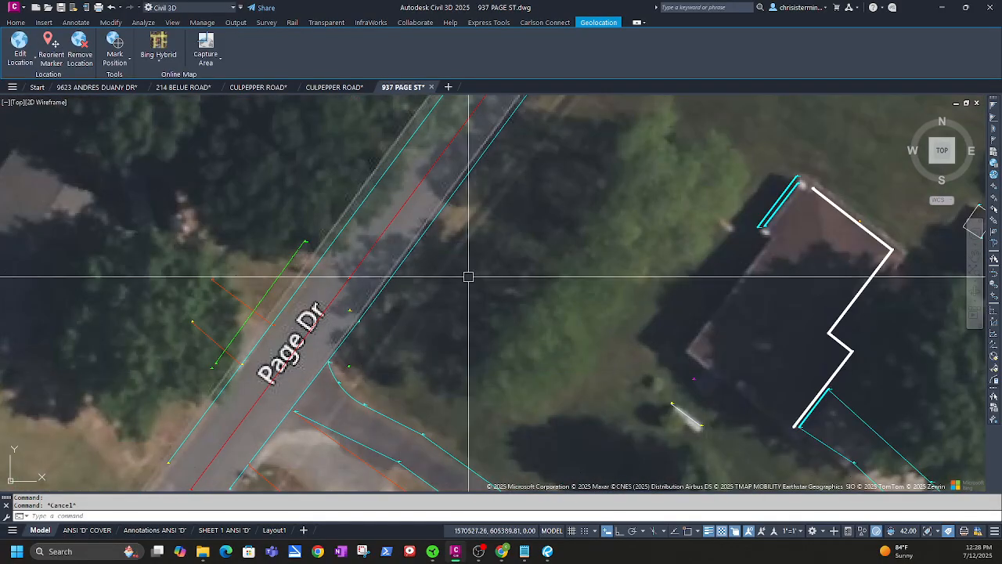
middle_drag(468, 277, 405, 329)
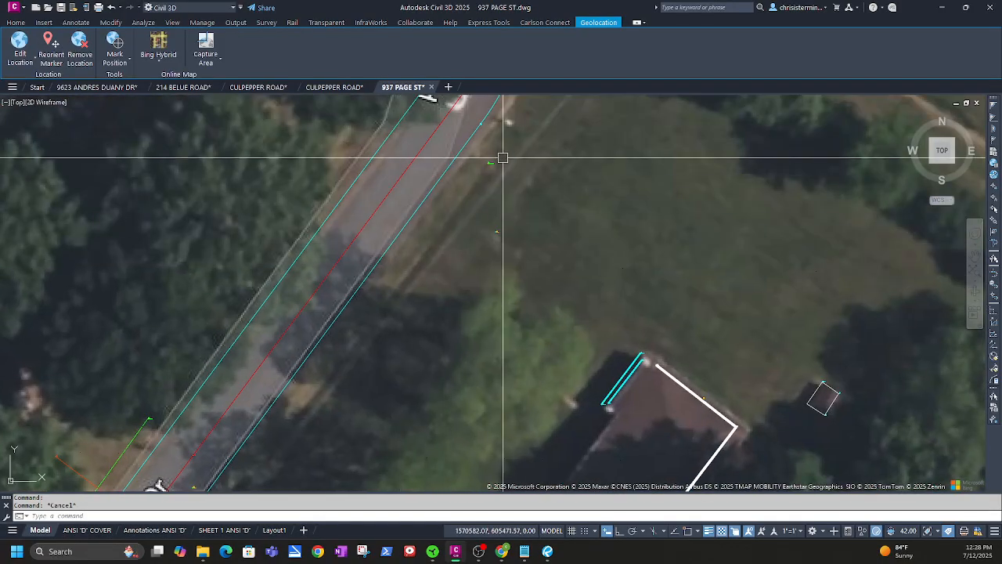
scroll(462, 162, up, 6)
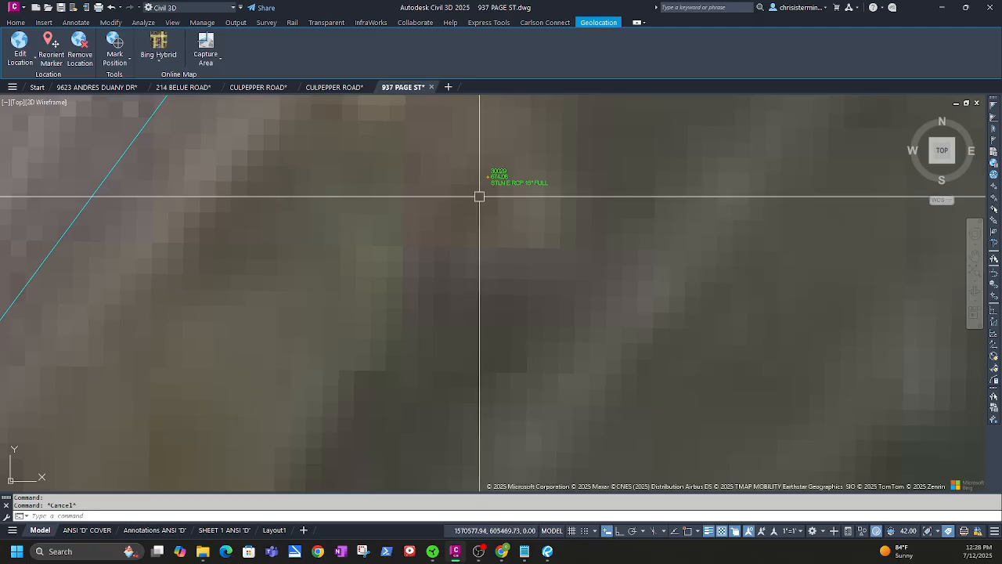
scroll(508, 200, down, 5)
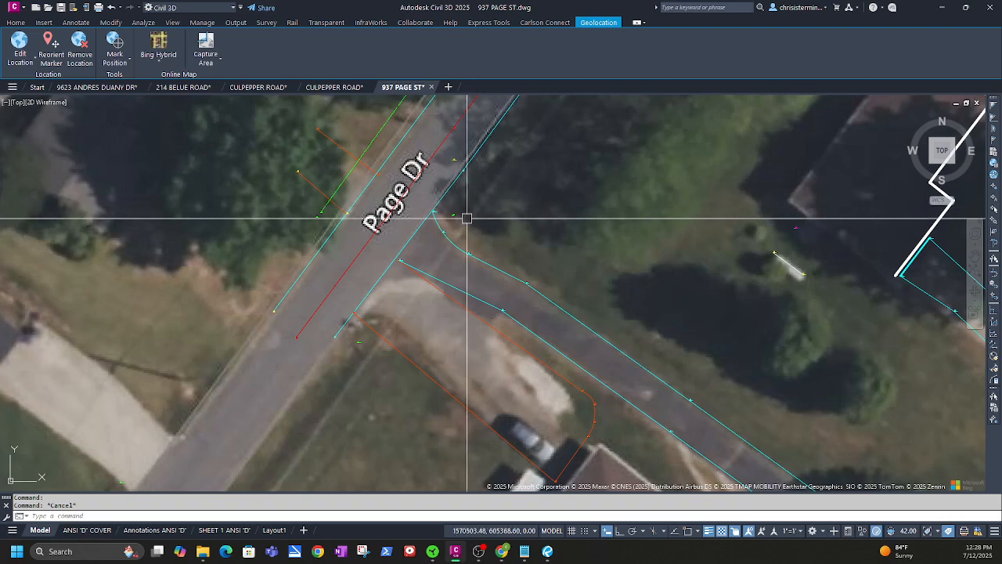
scroll(325, 347, up, 6)
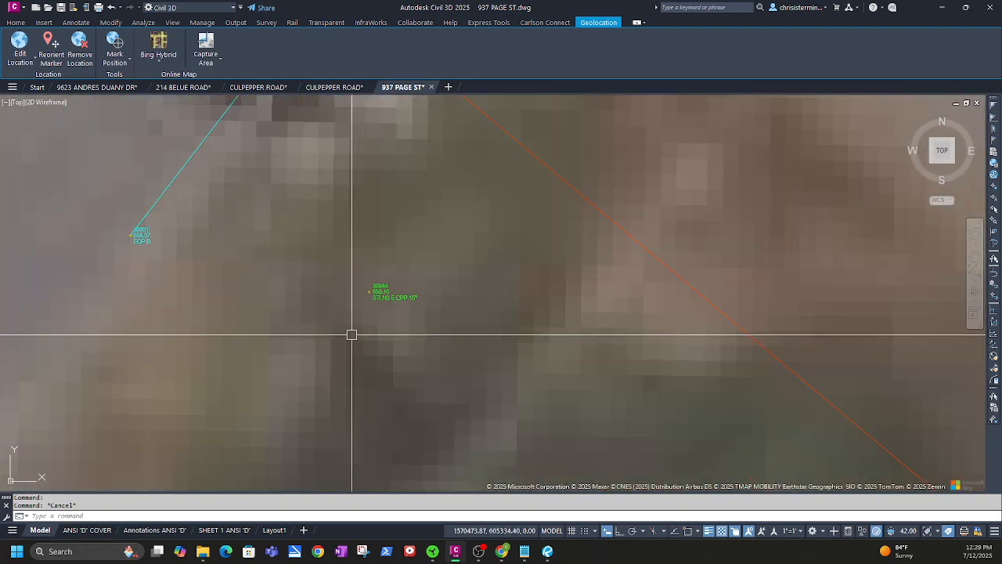
scroll(368, 313, down, 2)
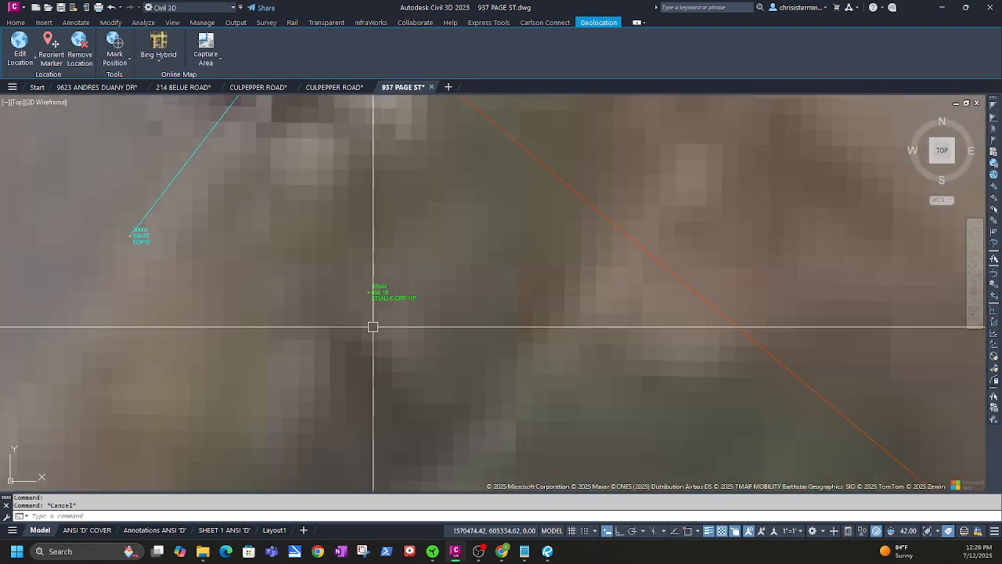
scroll(407, 331, down, 3)
scroll(440, 273, up, 6)
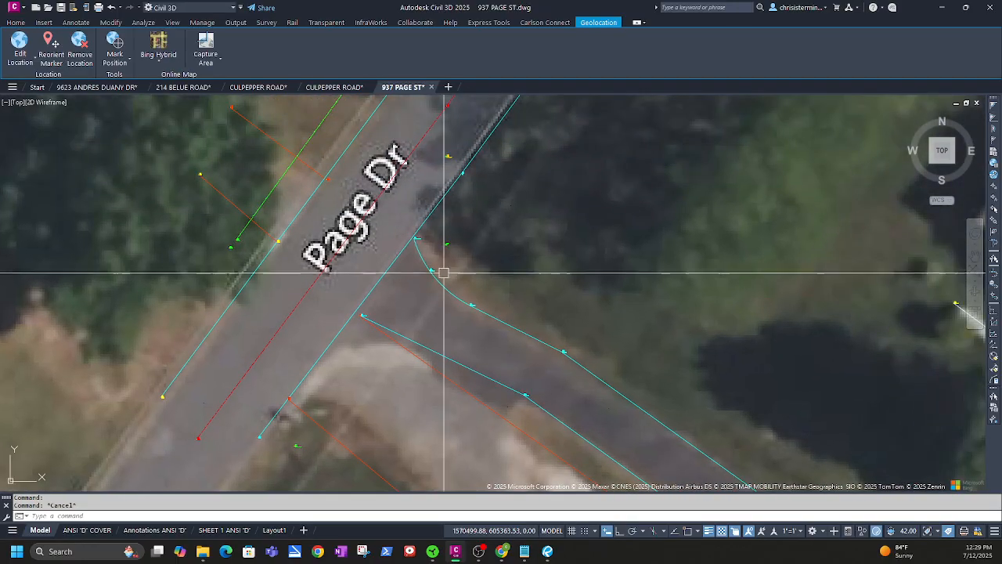
scroll(487, 228, up, 2)
scroll(483, 262, down, 4)
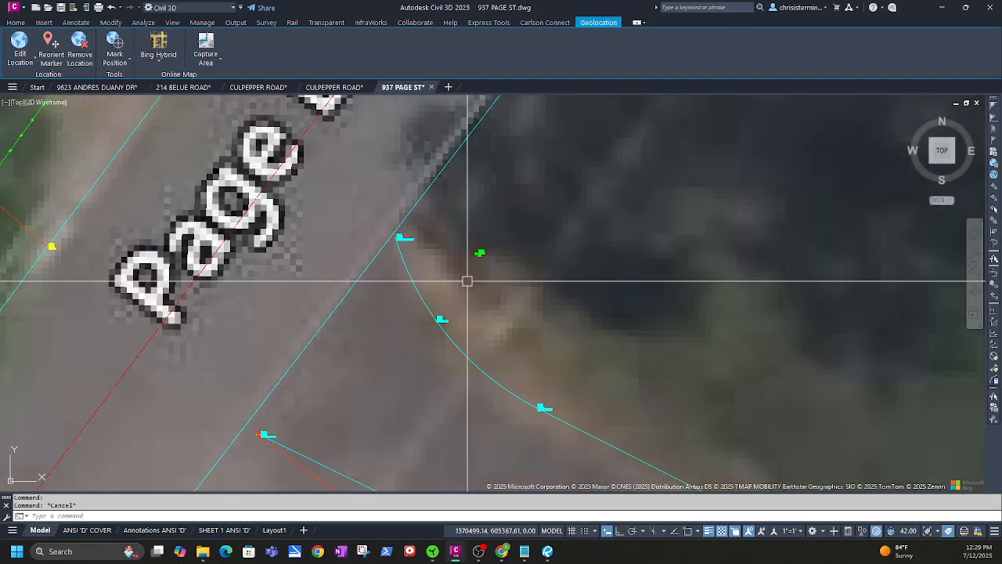
middle_drag(361, 407, 414, 330)
scroll(391, 344, up, 5)
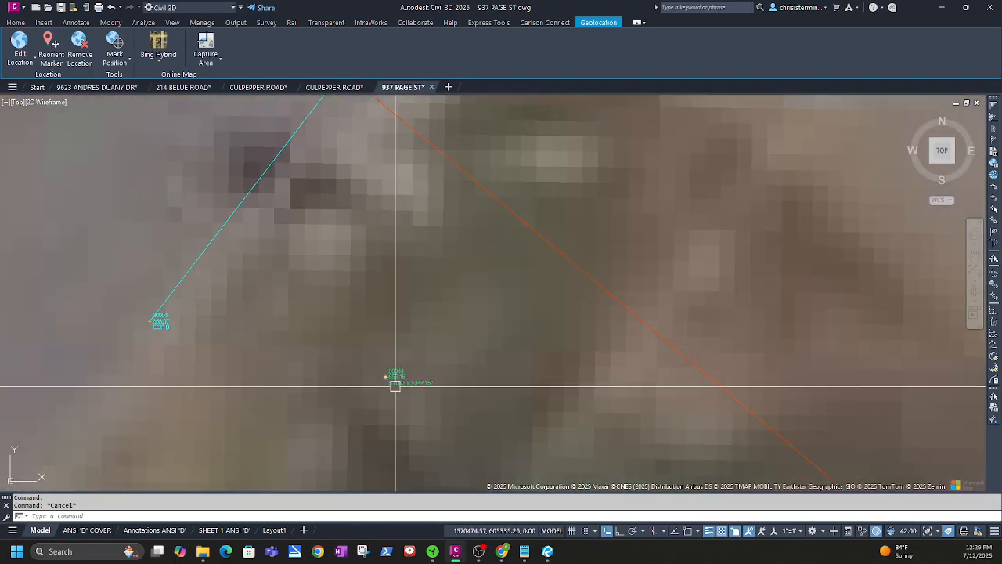
click(386, 376)
click(269, 52)
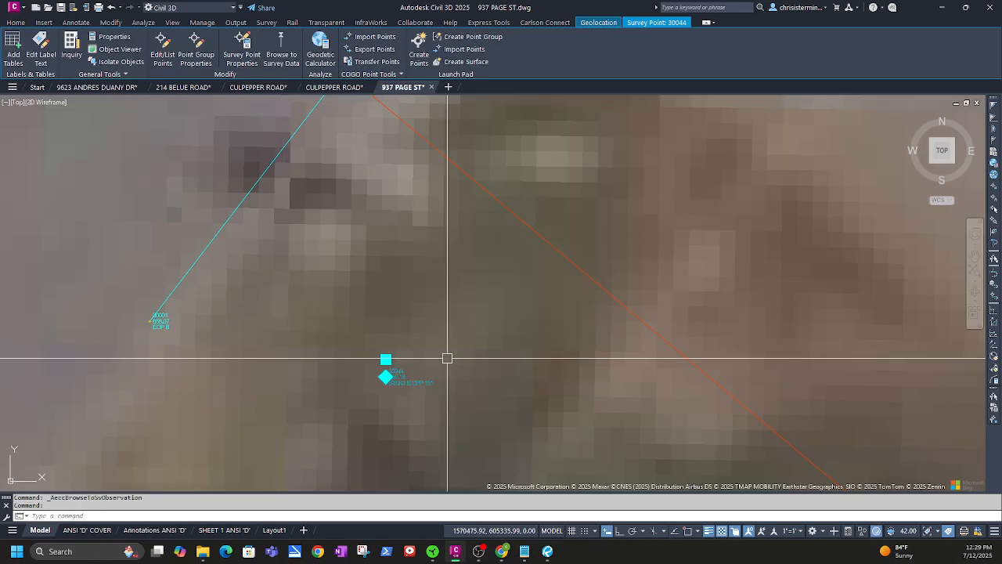
scroll(454, 353, down, 4)
scroll(689, 259, up, 2)
middle_drag(733, 201, 319, 477)
middle_drag(431, 231, 295, 479)
scroll(339, 416, down, 4)
scroll(350, 324, up, 2)
scroll(350, 324, up, 4)
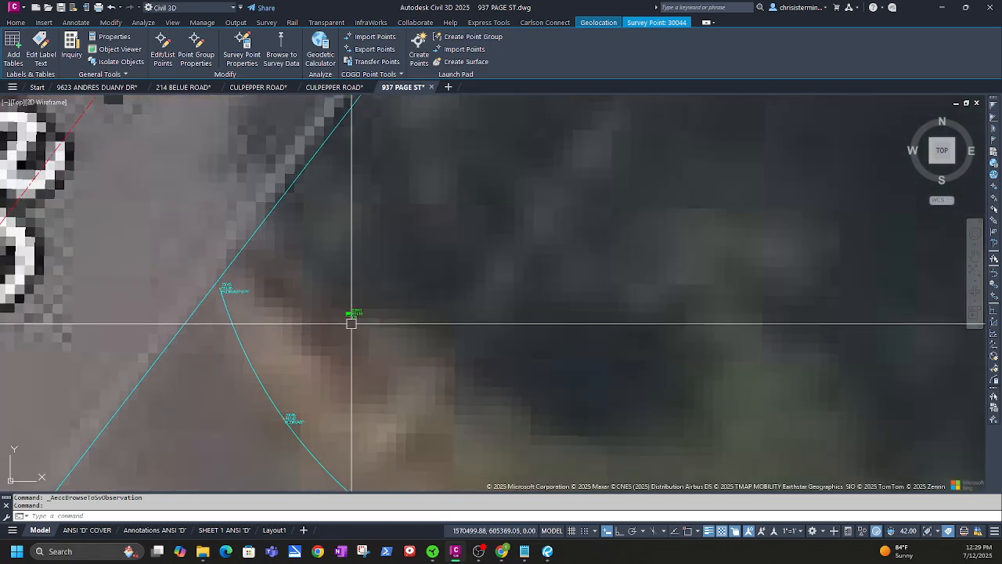
scroll(360, 336, down, 4)
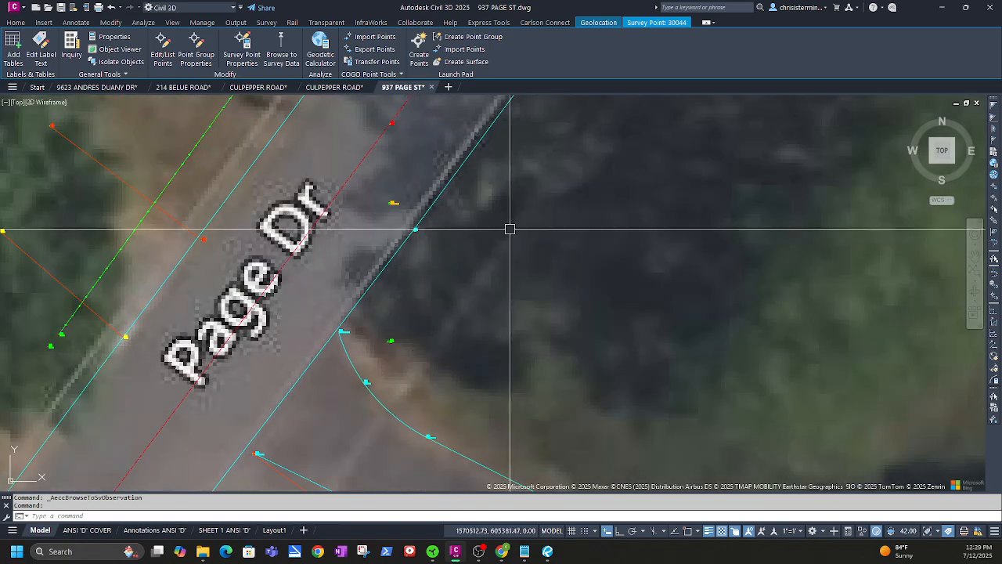
scroll(352, 423, up, 4)
scroll(313, 425, down, 4)
scroll(331, 430, up, 7)
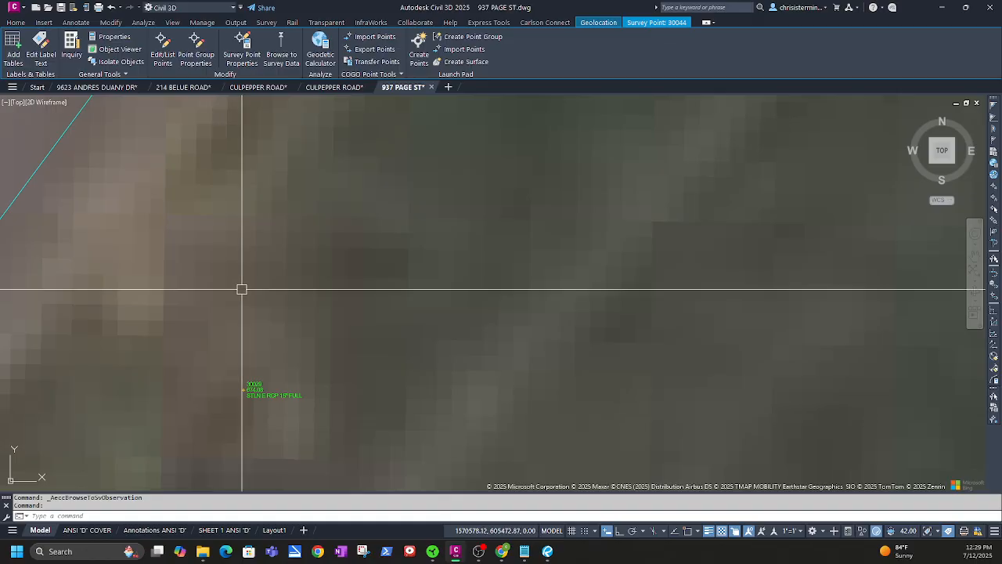
middle_drag(241, 388, 356, 333)
scroll(354, 360, up, 2)
scroll(339, 371, down, 6)
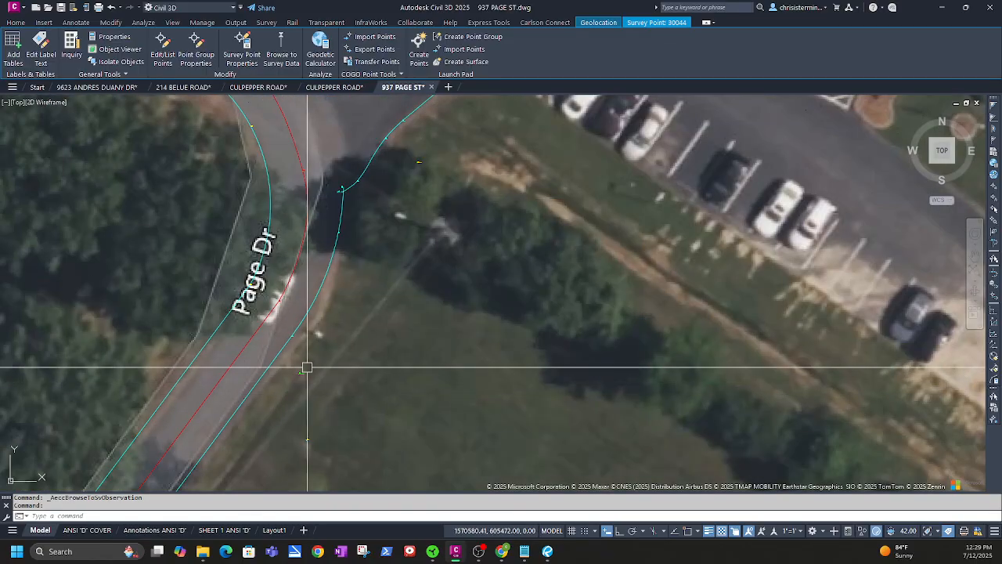
scroll(384, 279, up, 7)
Reselect survey point 30029 and confirm its properties with description STLN E RCP 15" FULL
click(416, 252)
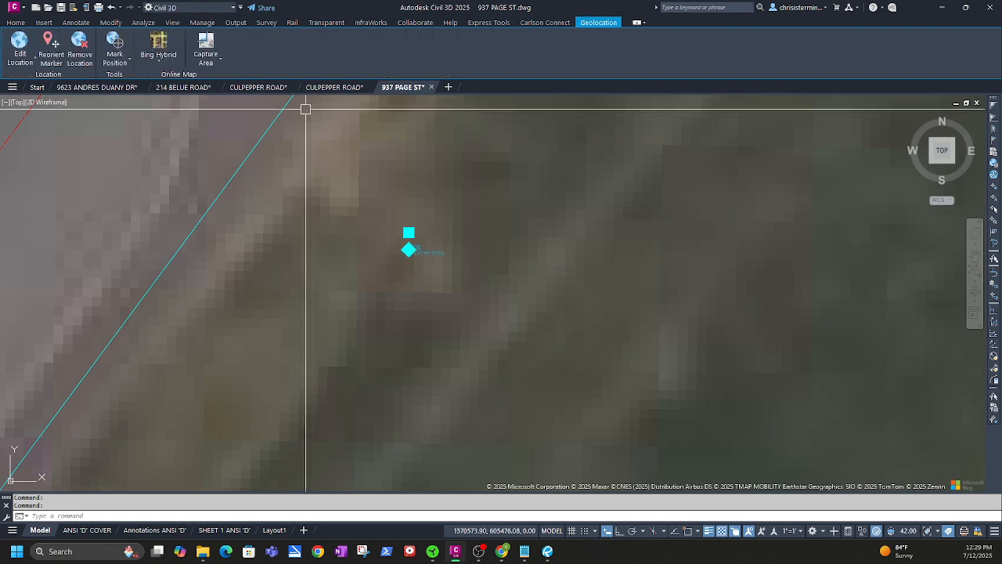
key(Escape)
click(427, 249)
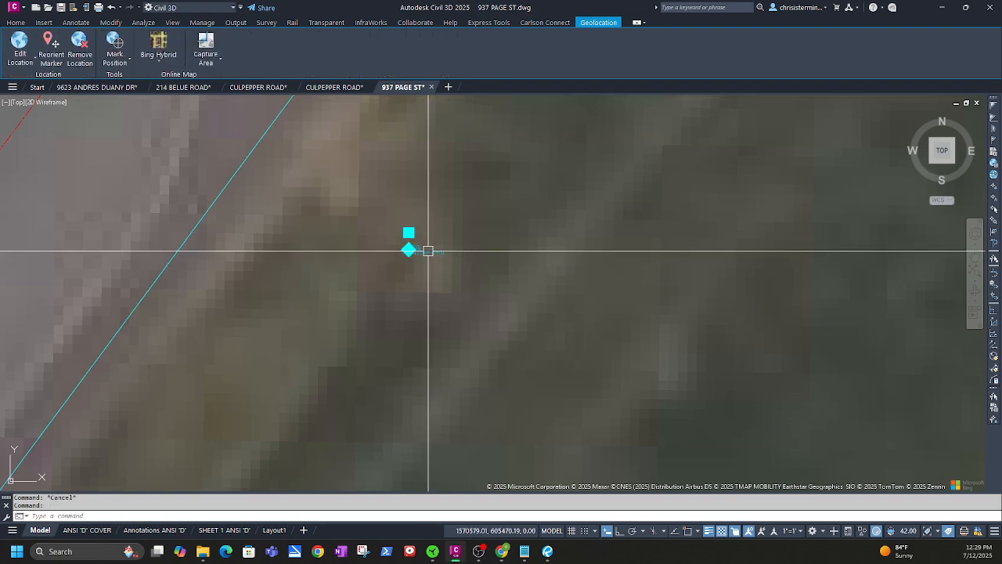
click(242, 47)
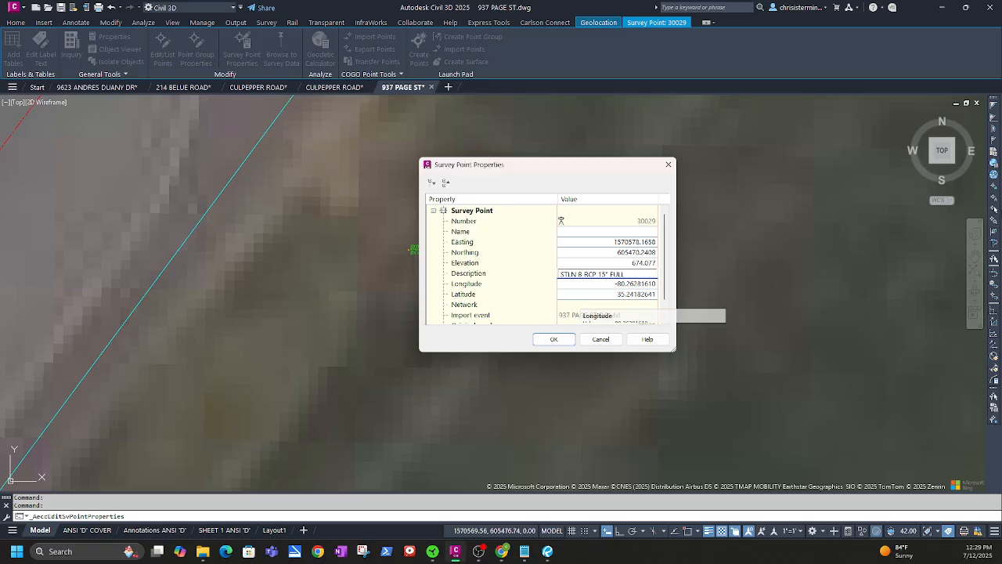
click(555, 339)
scroll(406, 353, up, 8)
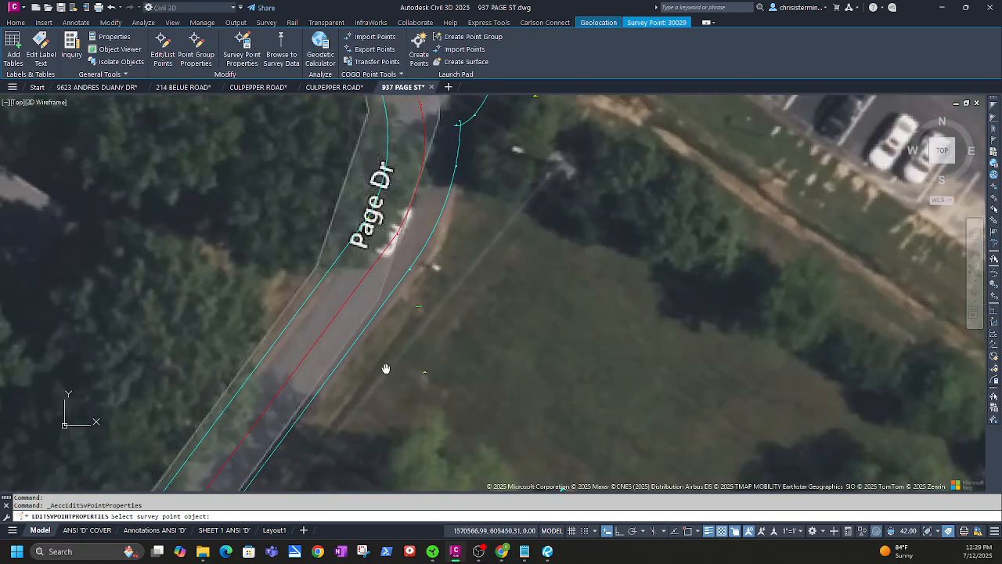
Pick survey point 30043 and review its current properties
scroll(484, 281, up, 4)
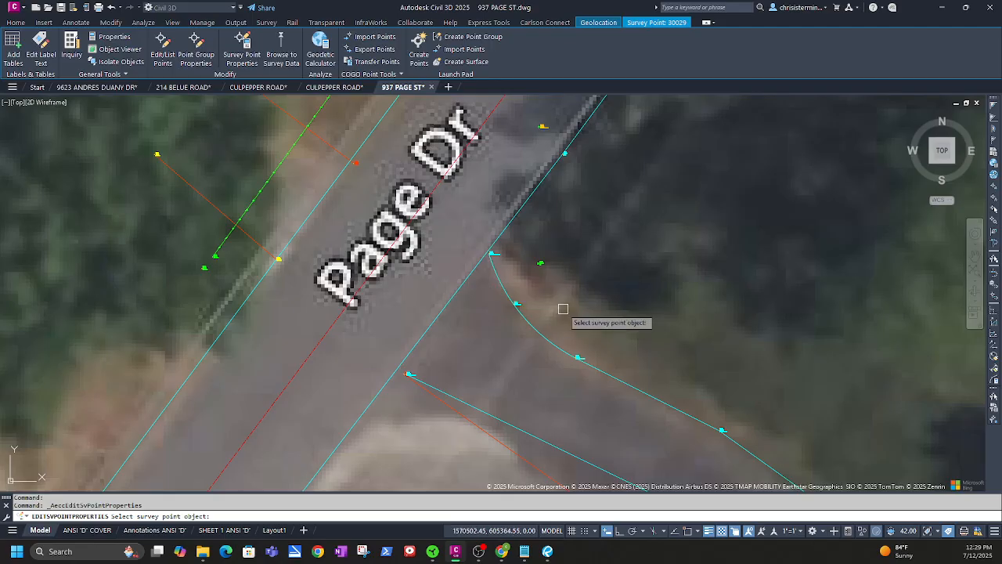
scroll(563, 309, down, 5)
scroll(533, 293, up, 7)
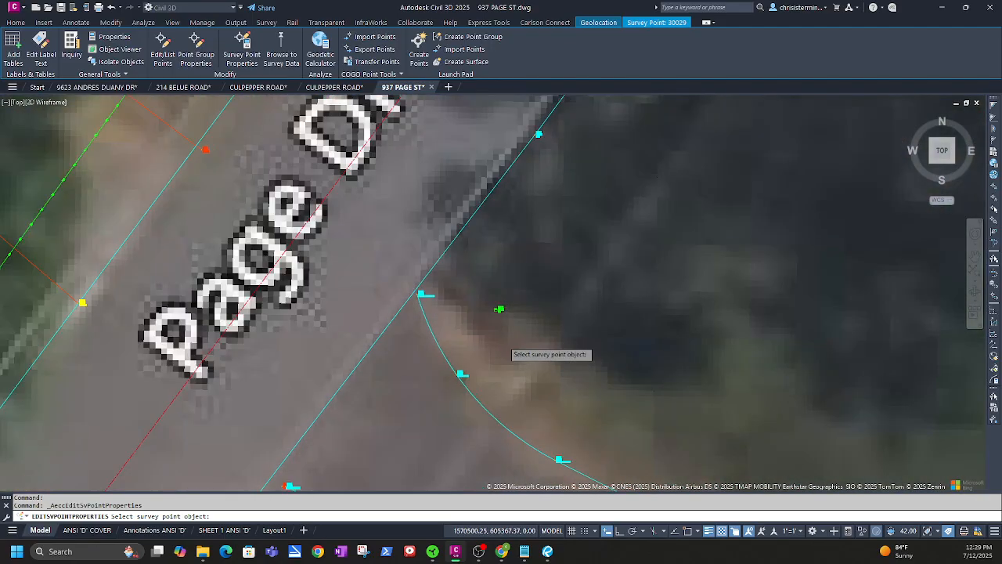
scroll(502, 341, up, 3)
click(500, 263)
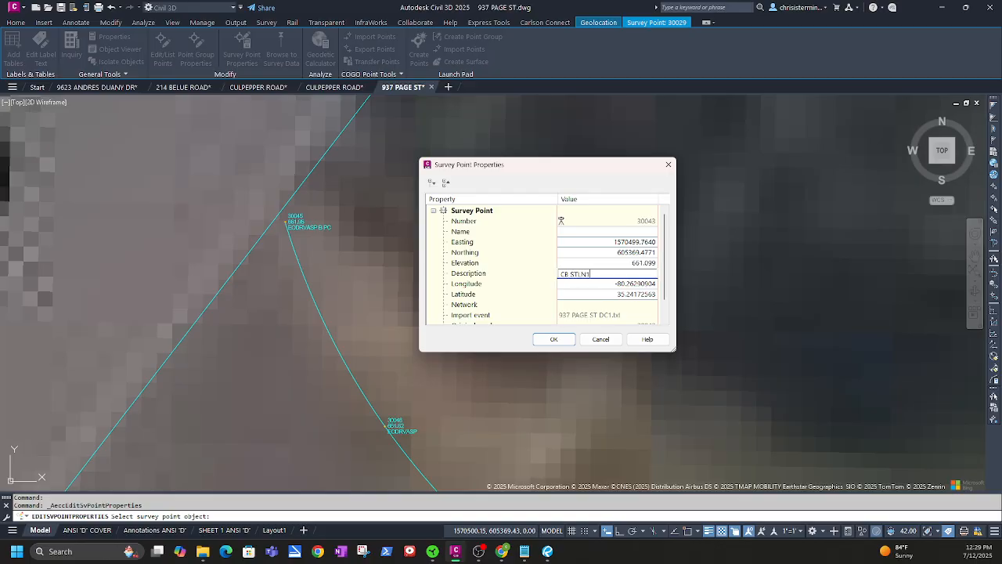
click(554, 338)
Return to the Page Dr area and set point 30043's description to CB STLN
scroll(544, 354, down, 4)
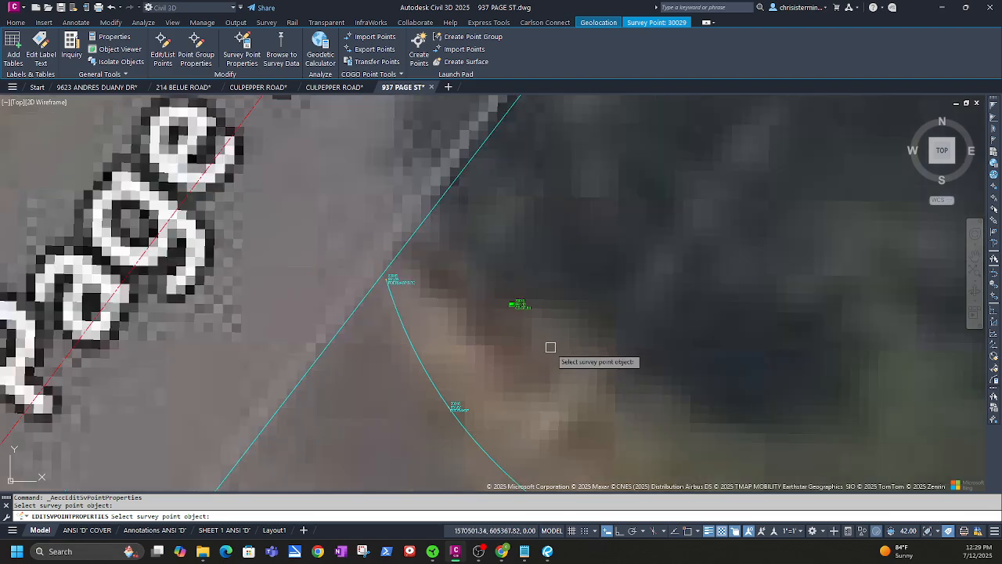
middle_drag(689, 168, 687, 177)
scroll(548, 329, up, 10)
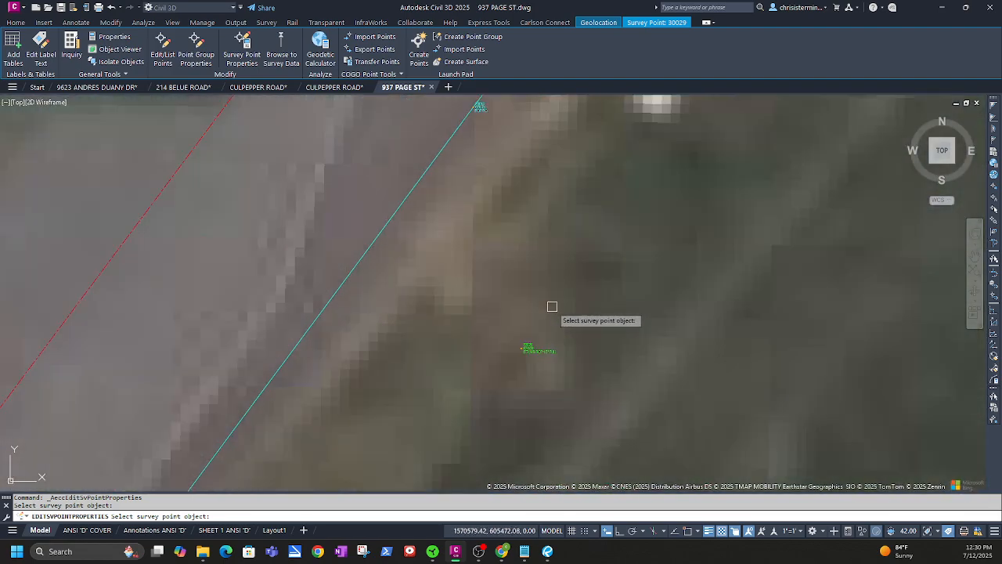
scroll(539, 364, up, 2)
scroll(512, 339, down, 4)
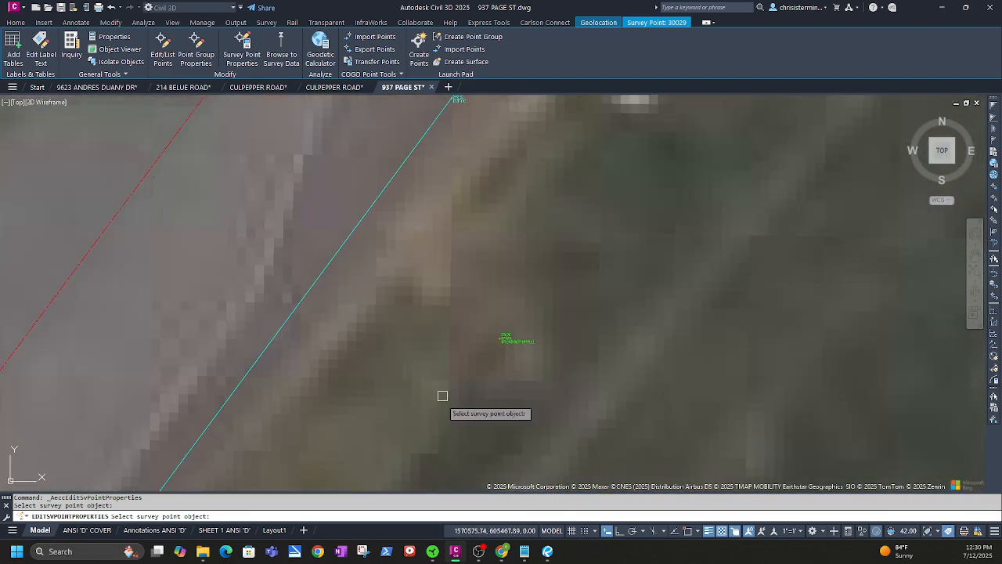
scroll(437, 411, down, 3)
middle_drag(367, 472, 587, 129)
middle_drag(346, 459, 548, 161)
middle_drag(423, 310, 505, 214)
scroll(421, 371, down, 2)
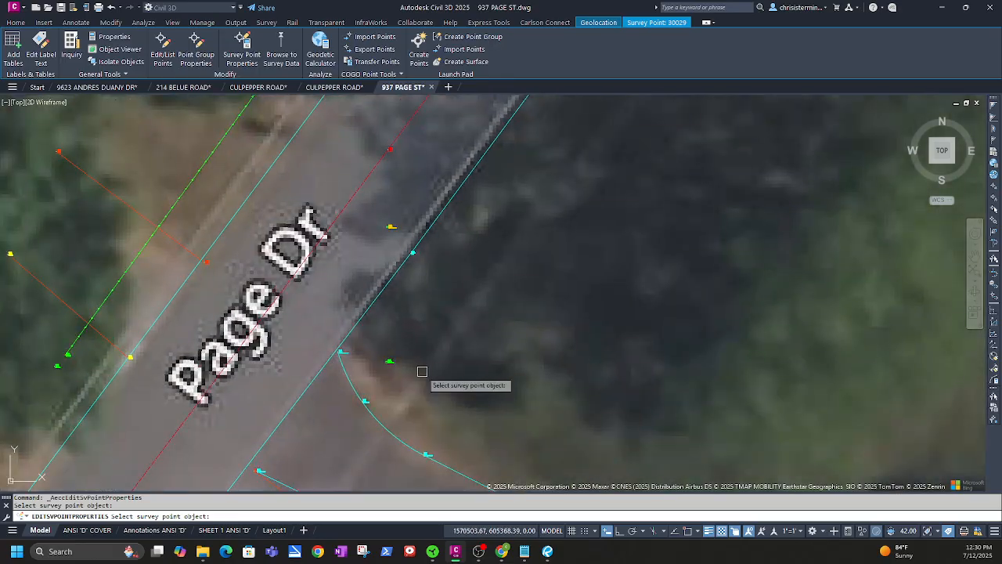
scroll(391, 360, up, 8)
click(409, 346)
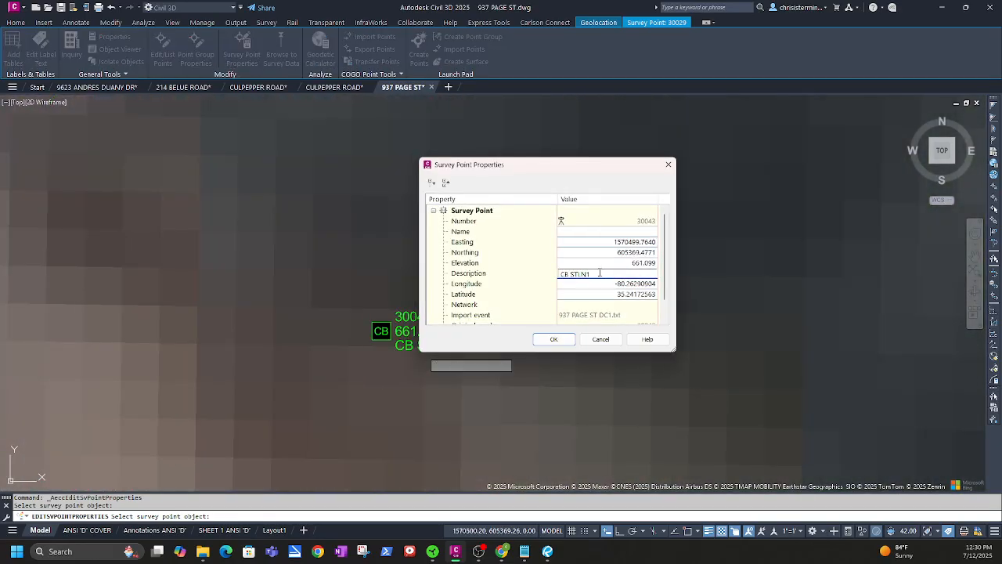
click(553, 345)
Pan the map over to bring survey point 30044 into view
scroll(479, 425, down, 4)
scroll(459, 436, down, 2)
middle_drag(415, 458, 576, 207)
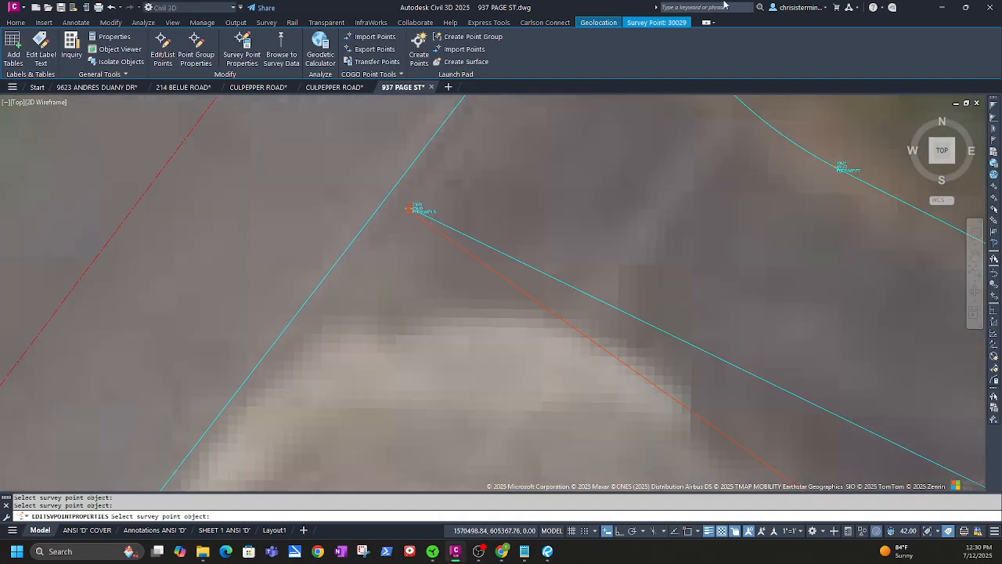
middle_drag(519, 281, 667, 96)
middle_drag(487, 413, 675, 193)
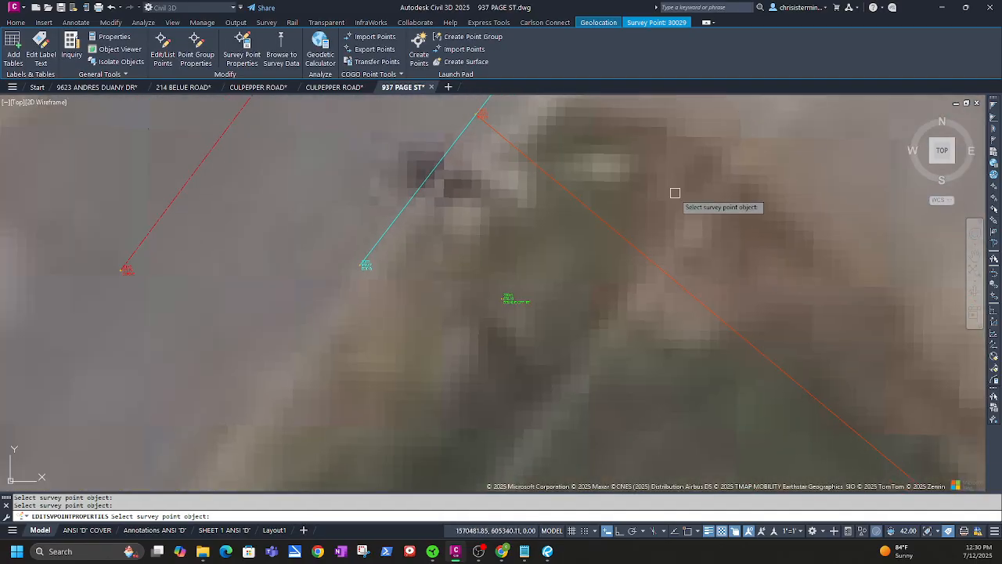
scroll(517, 312, up, 3)
Give point 30044 the description STLN1 E CPP 15", accept the linework update and process it
click(509, 291)
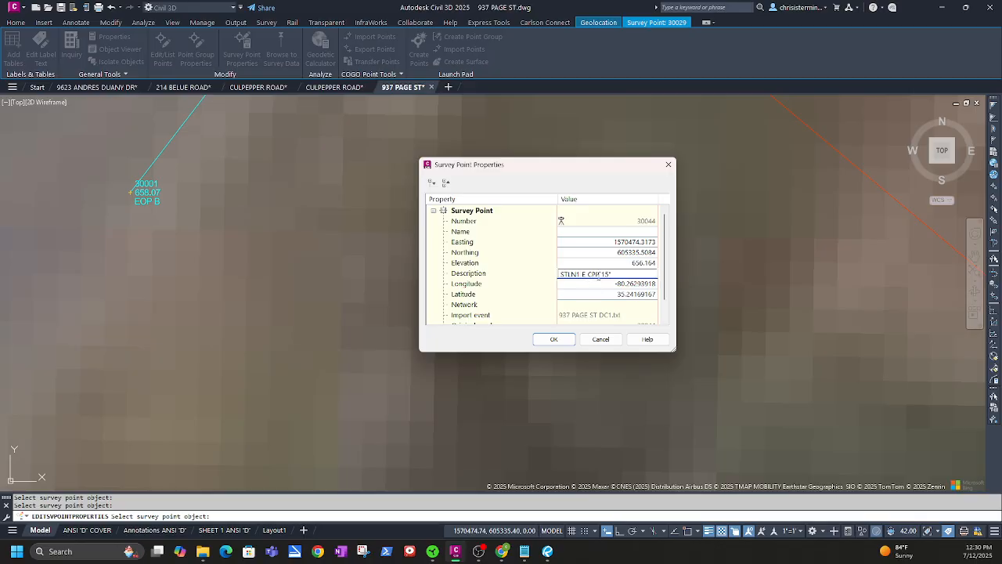
click(554, 339)
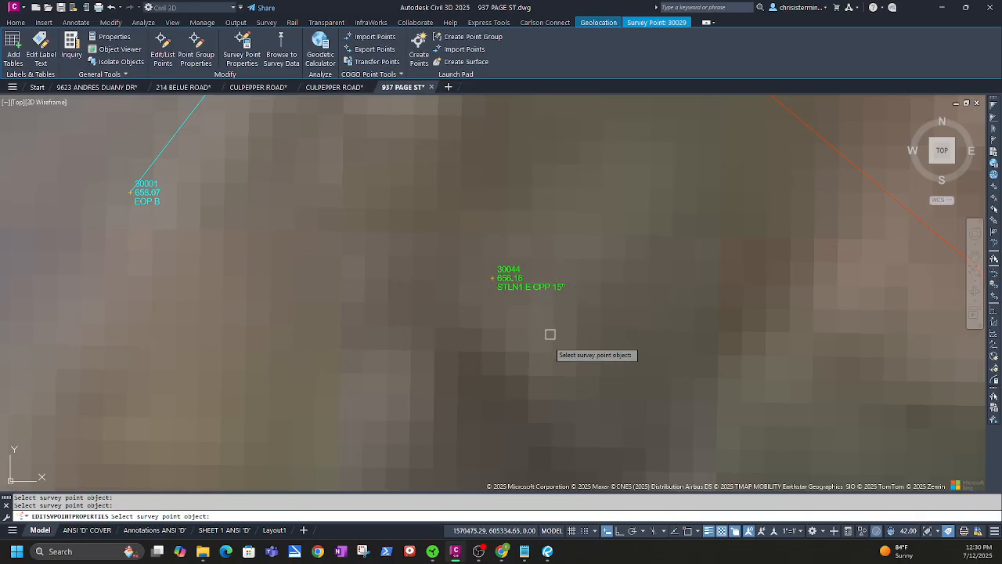
key(Return)
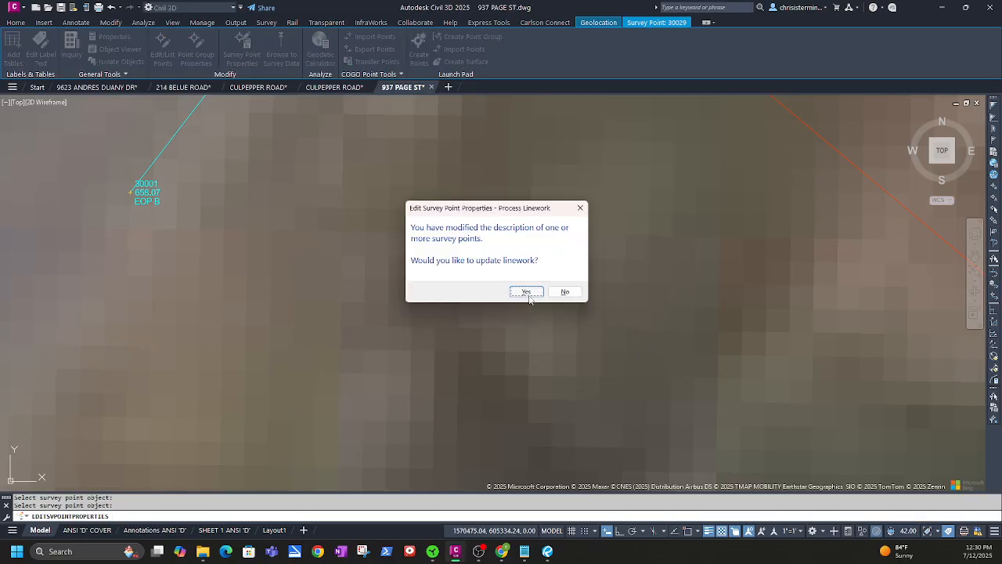
click(524, 292)
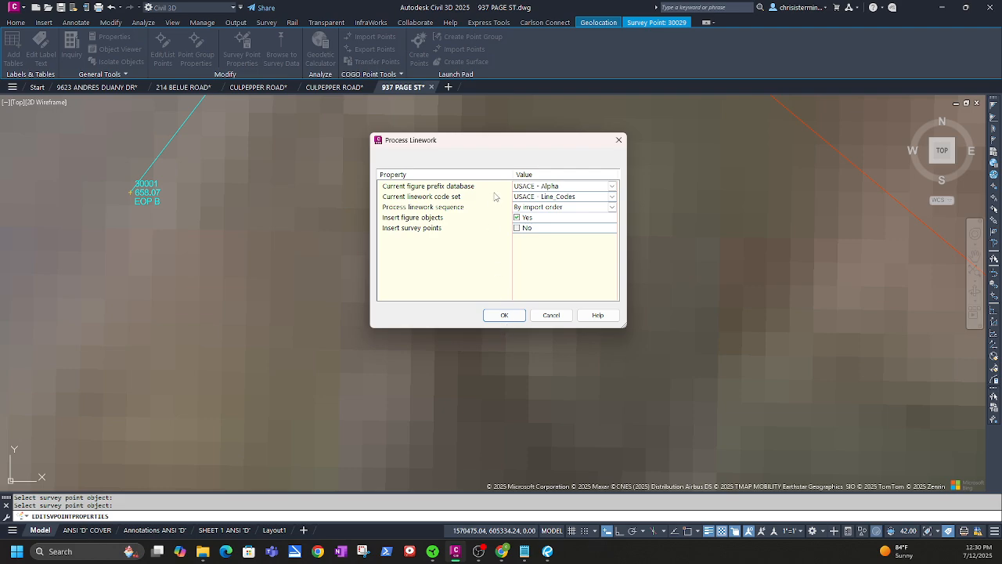
click(504, 318)
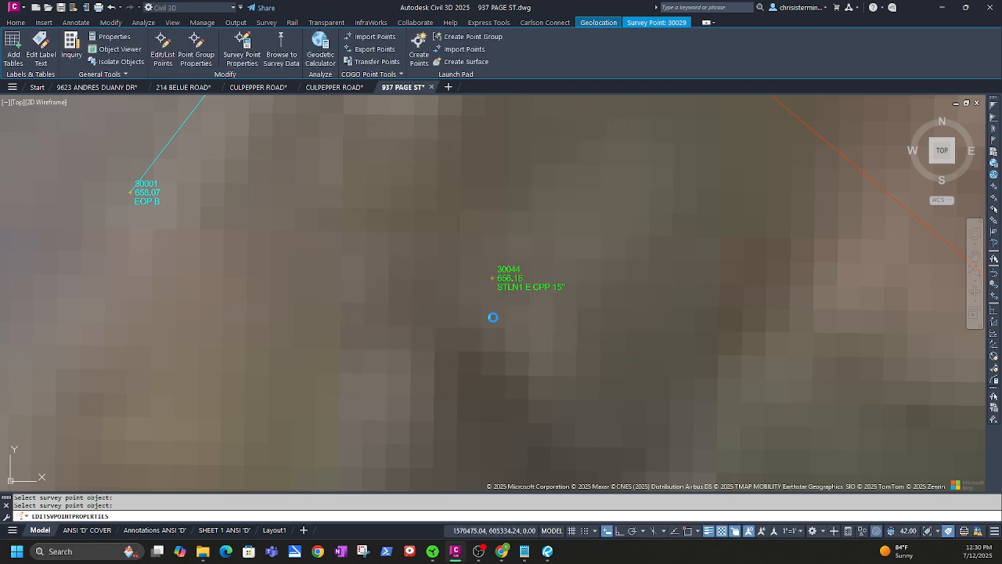
scroll(587, 287, down, 4)
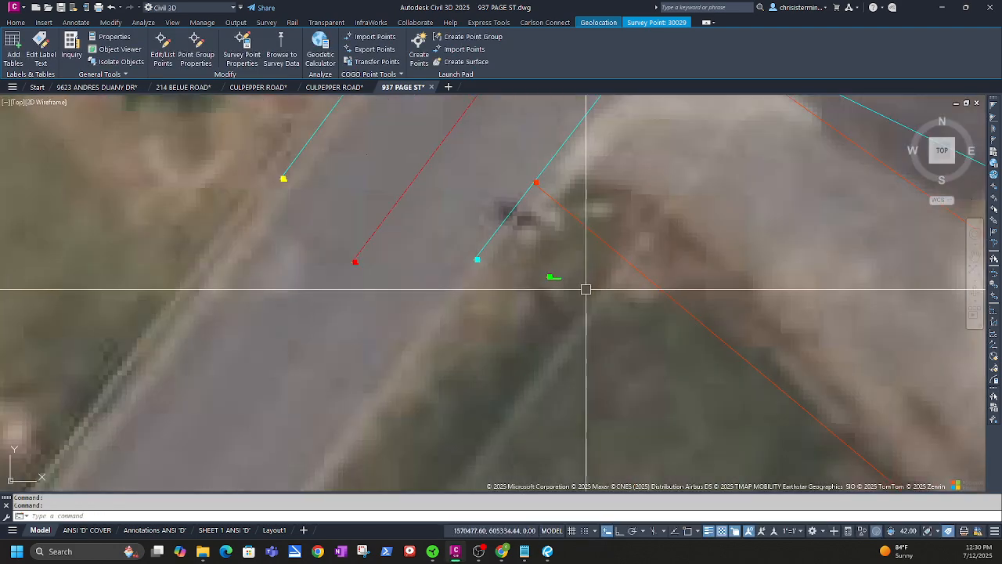
middle_drag(553, 324, 481, 342)
scroll(482, 343, up, 6)
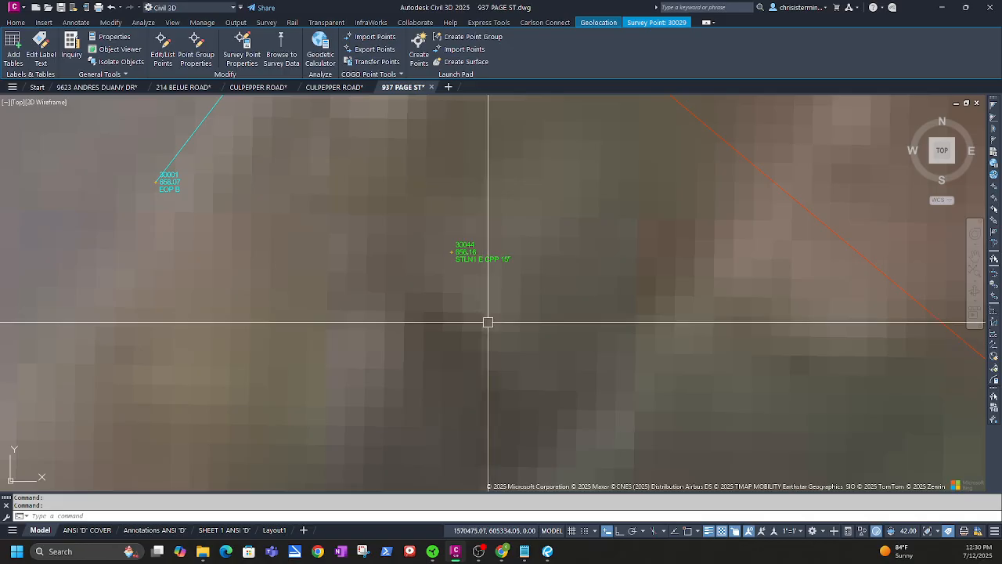
scroll(501, 313, down, 3)
scroll(500, 320, up, 4)
scroll(500, 320, down, 4)
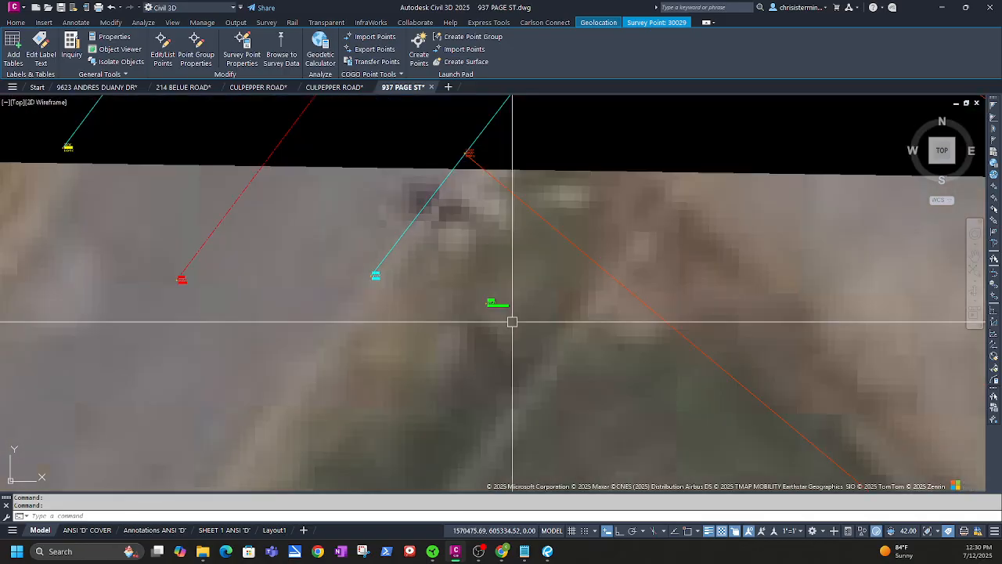
scroll(512, 297, up, 4)
scroll(512, 297, up, 5)
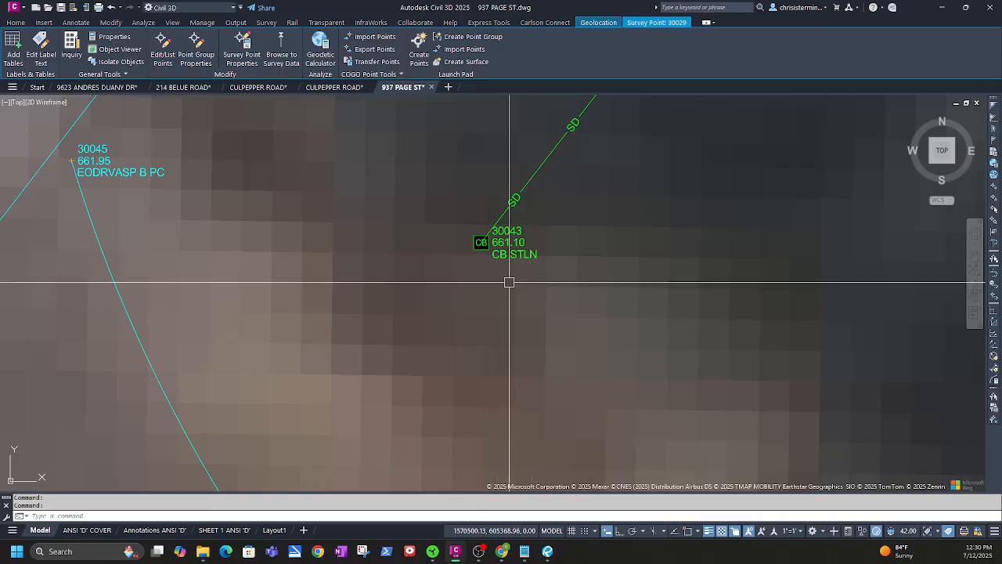
scroll(505, 274, down, 5)
middle_drag(361, 410, 456, 289)
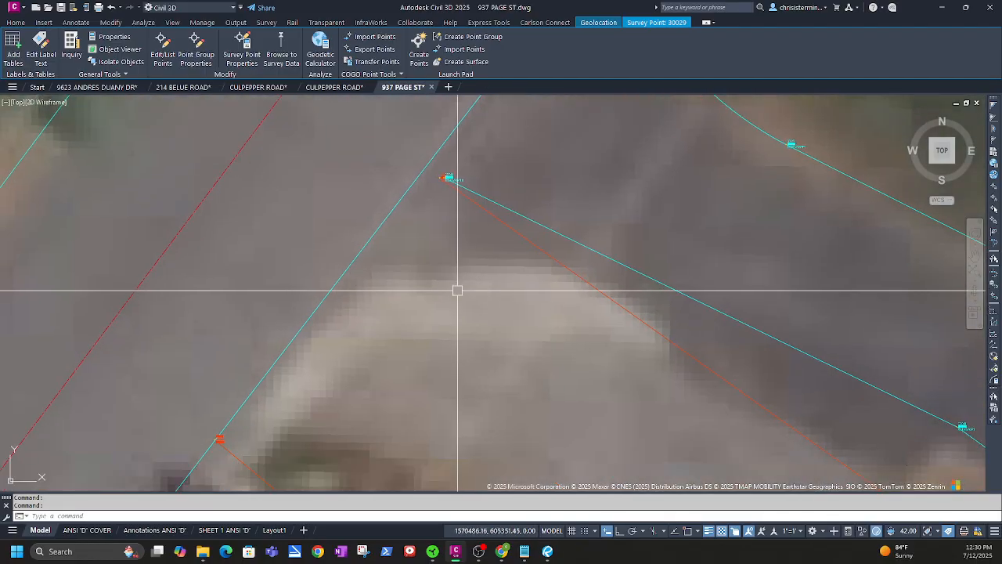
mouse_move(391, 462)
middle_down()
mouse_move(467, 378)
mouse_move(497, 289)
middle_up()
scroll(497, 289, up, 5)
click(507, 198)
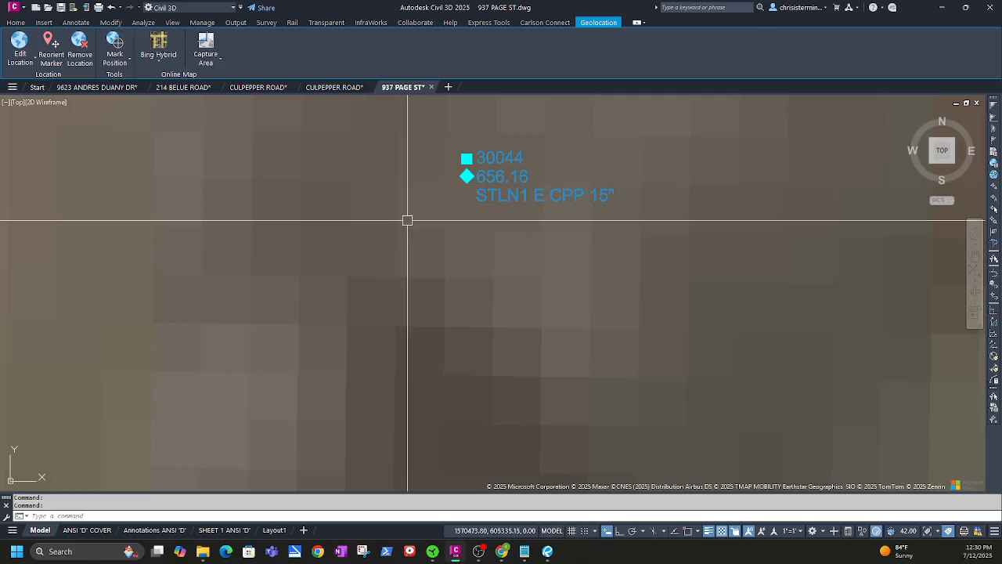
Correct point 30044 to STLN E CPP 15" and reprocess so the green storm line reaches it
key(Escape)
click(510, 179)
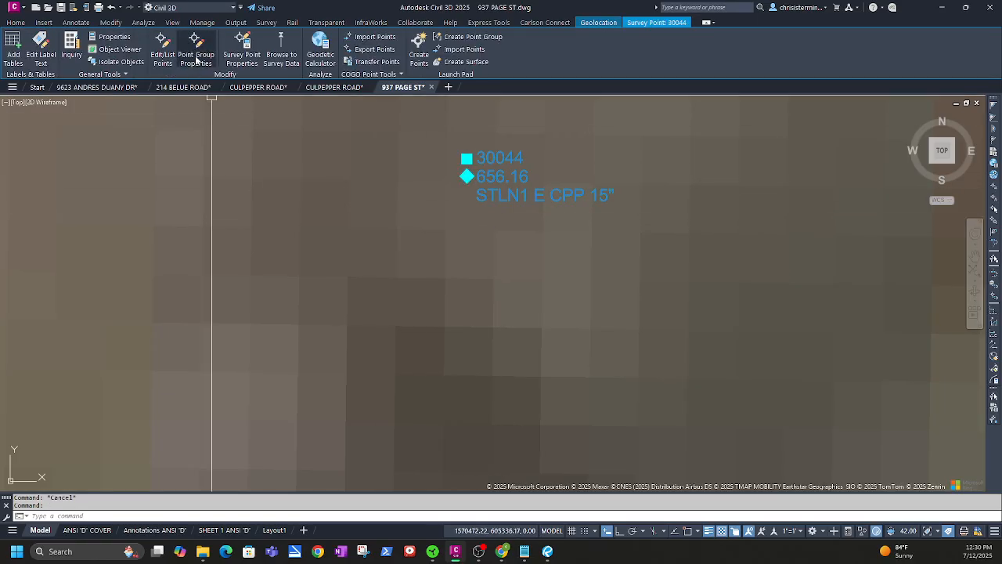
click(235, 42)
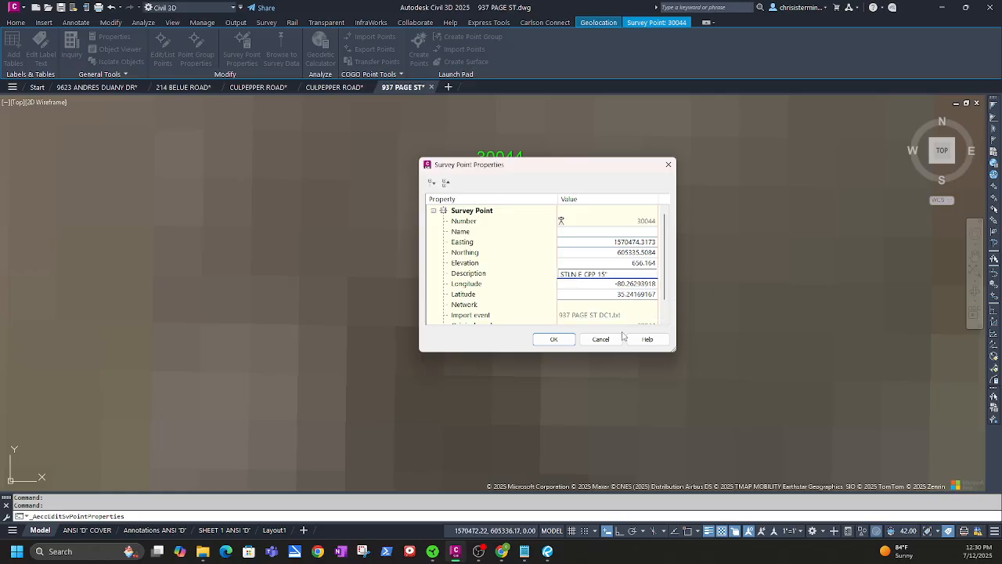
click(556, 339)
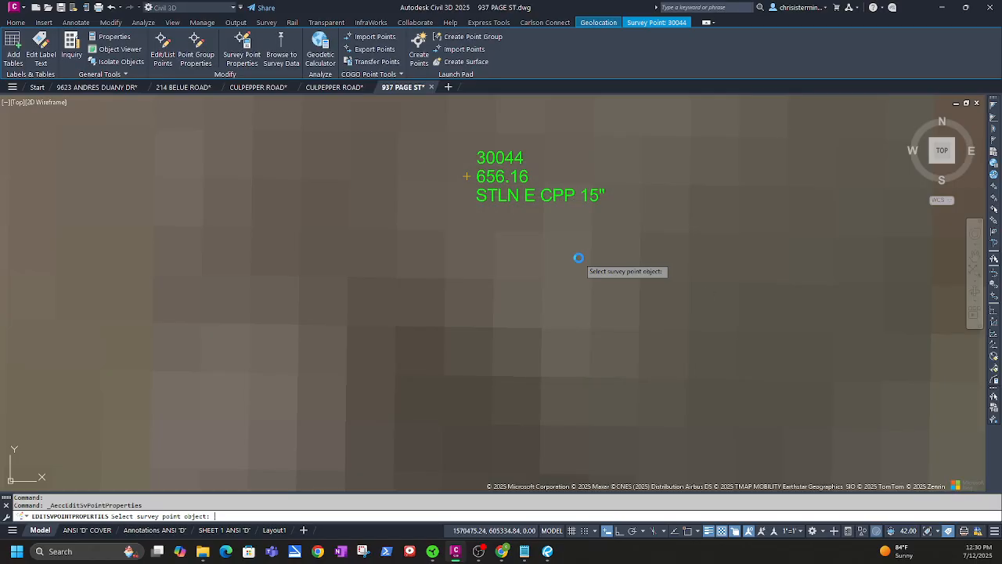
click(526, 292)
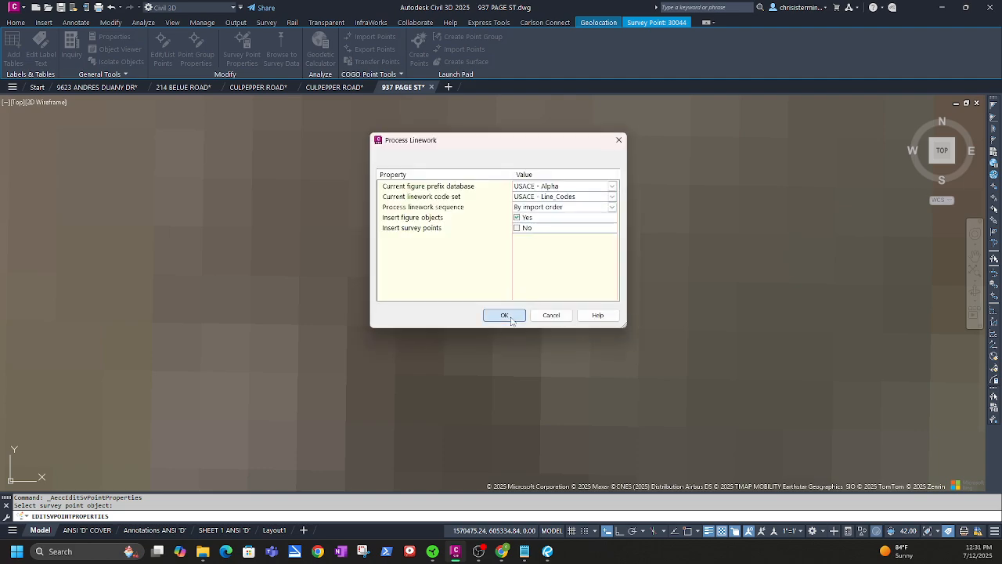
click(504, 315)
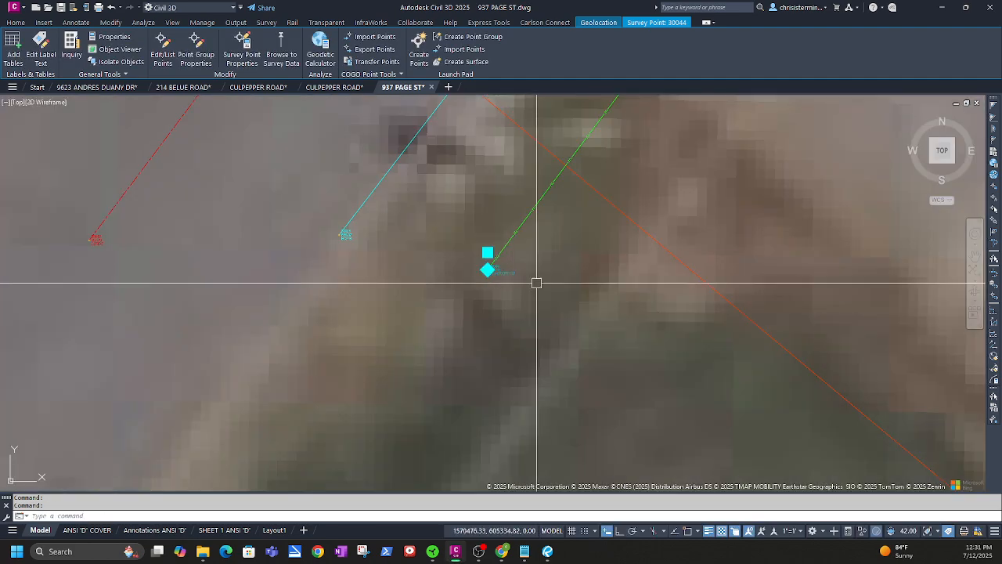
scroll(546, 284, down, 8)
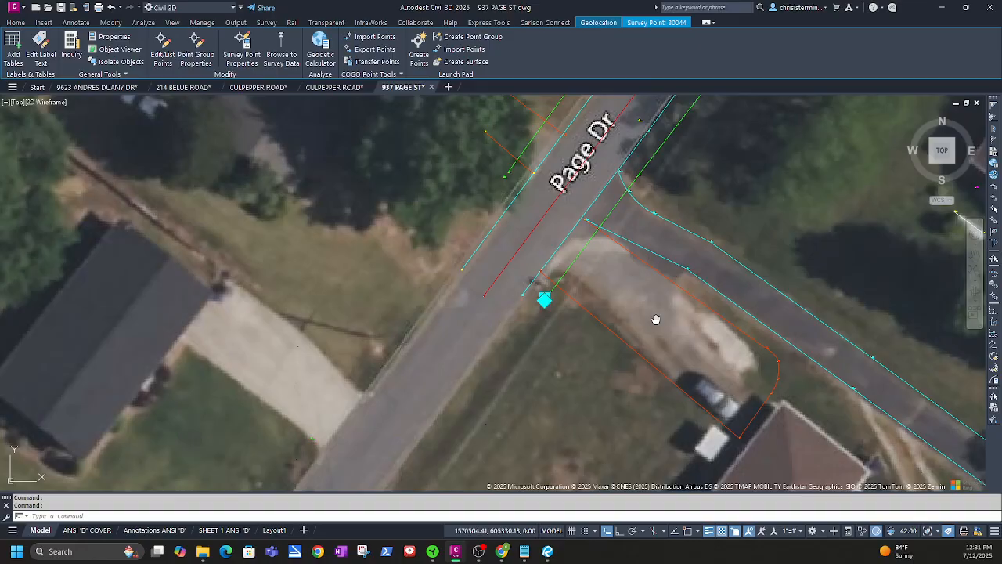
middle_drag(655, 318, 406, 280)
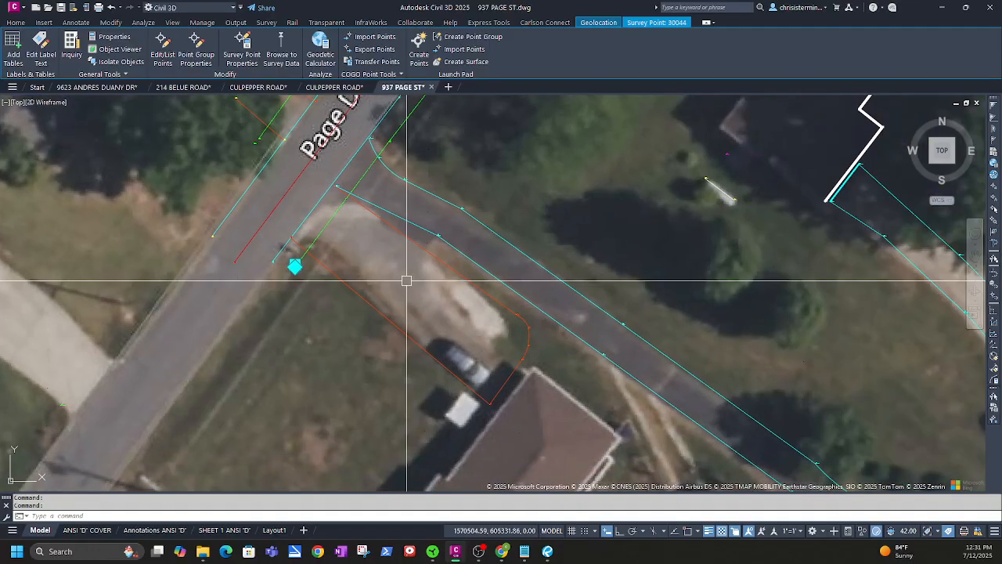
scroll(540, 328, down, 4)
middle_drag(667, 356, 492, 286)
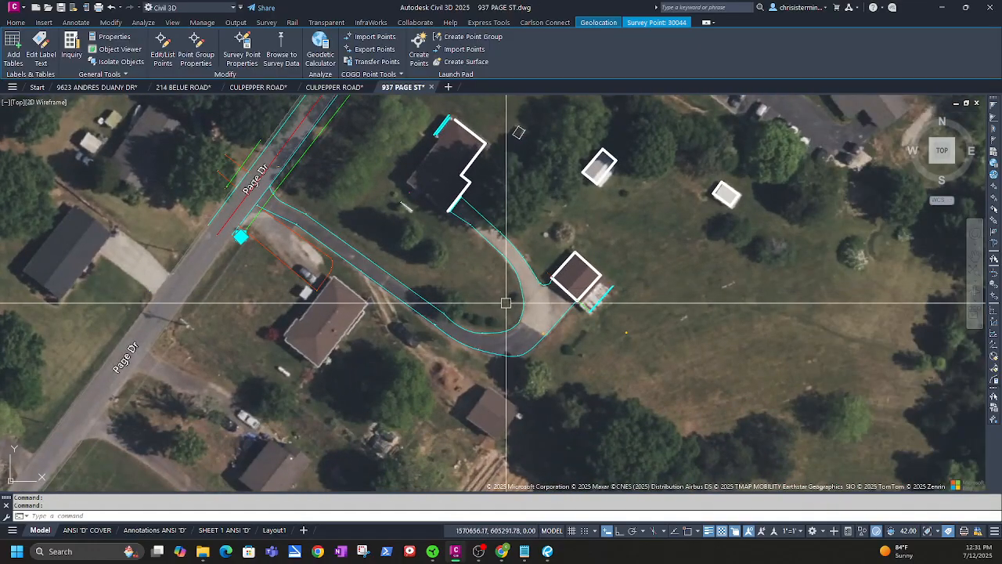
middle_drag(463, 238, 523, 329)
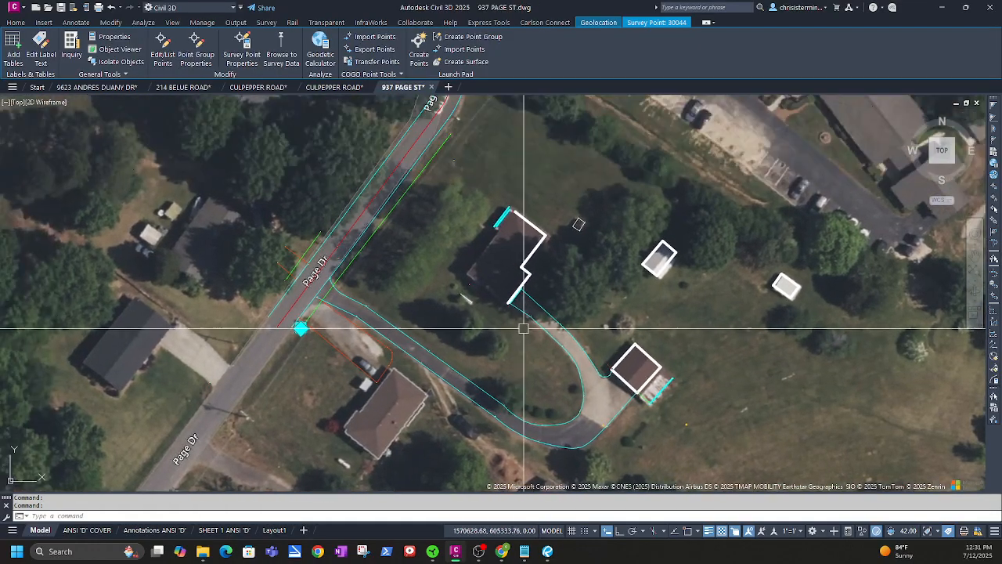
scroll(490, 284, up, 4)
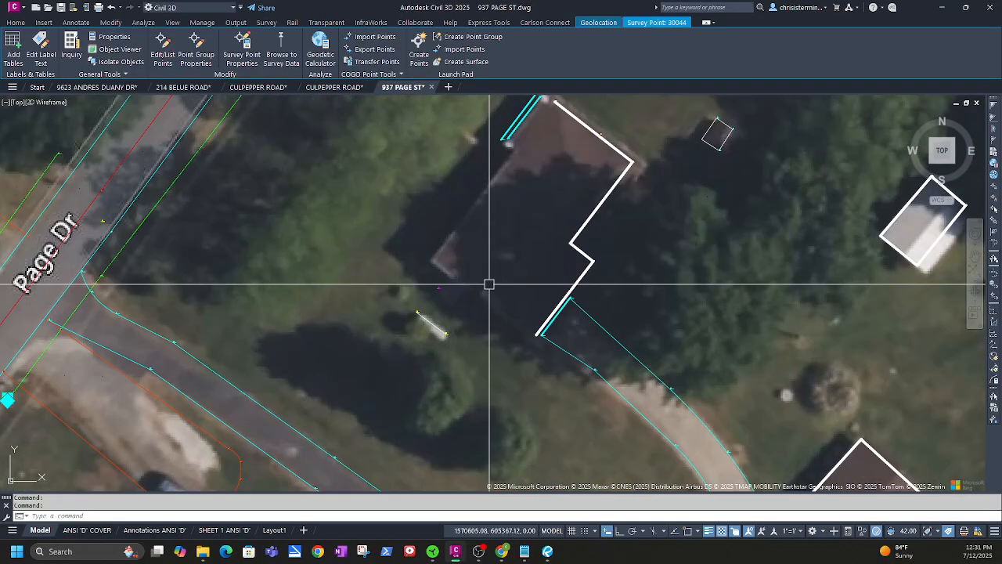
scroll(443, 331, up, 4)
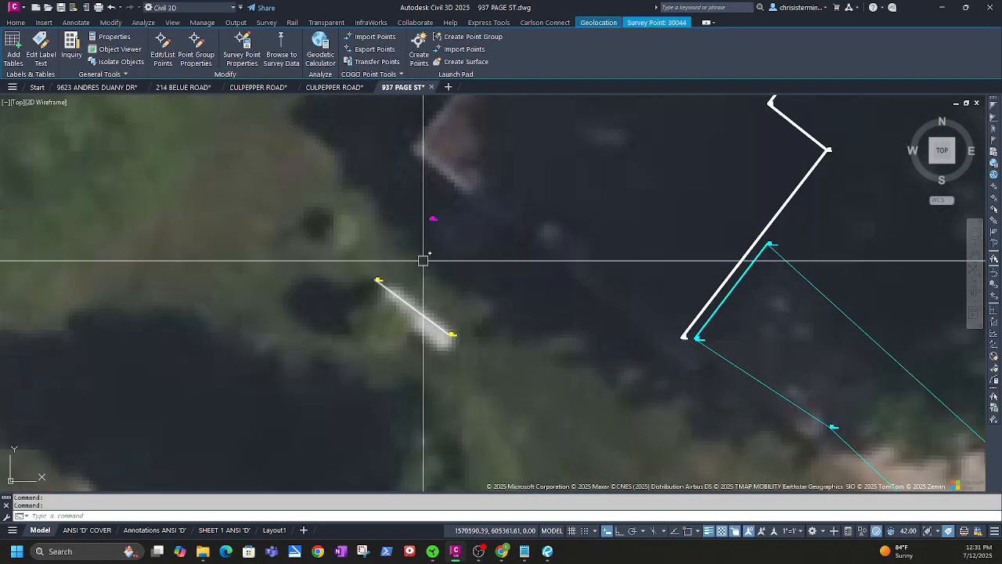
mouse_move(423, 260)
middle_down()
mouse_move(451, 341)
mouse_move(483, 358)
mouse_move(458, 309)
middle_up()
scroll(464, 304, up, 6)
scroll(475, 310, down, 5)
scroll(439, 337, up, 5)
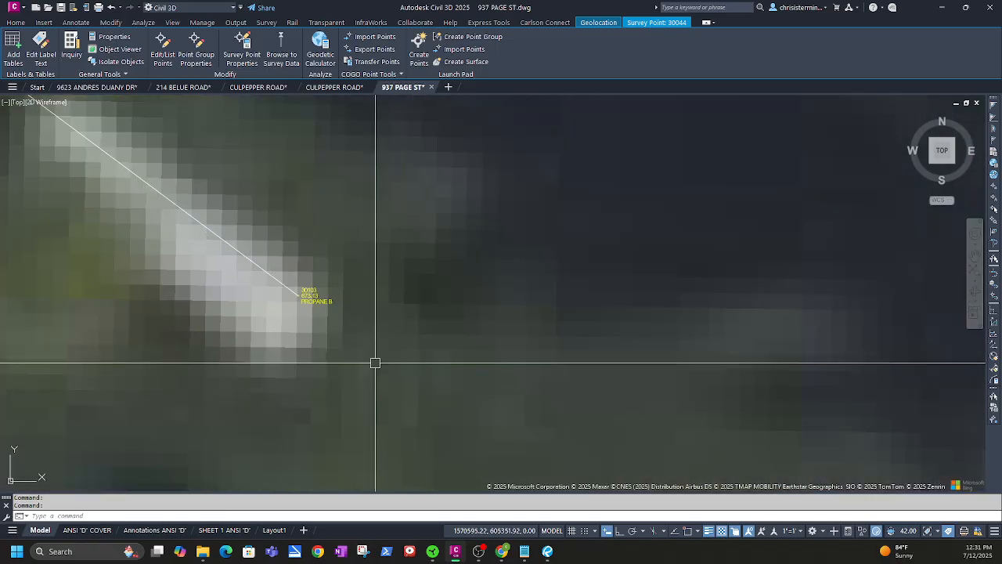
middle_drag(373, 362, 345, 315)
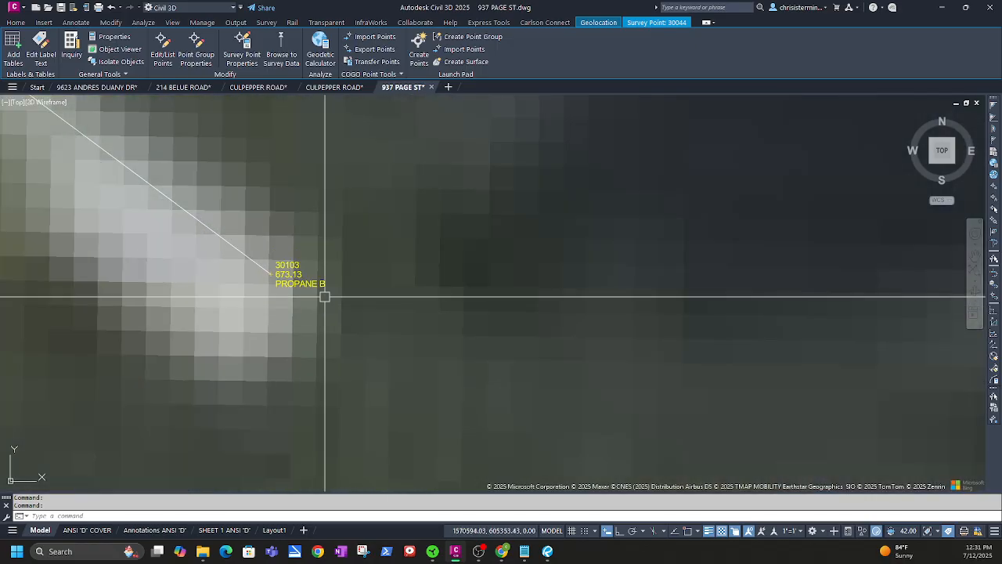
scroll(324, 297, down, 3)
scroll(337, 327, down, 2)
scroll(335, 335, down, 2)
scroll(383, 331, down, 3)
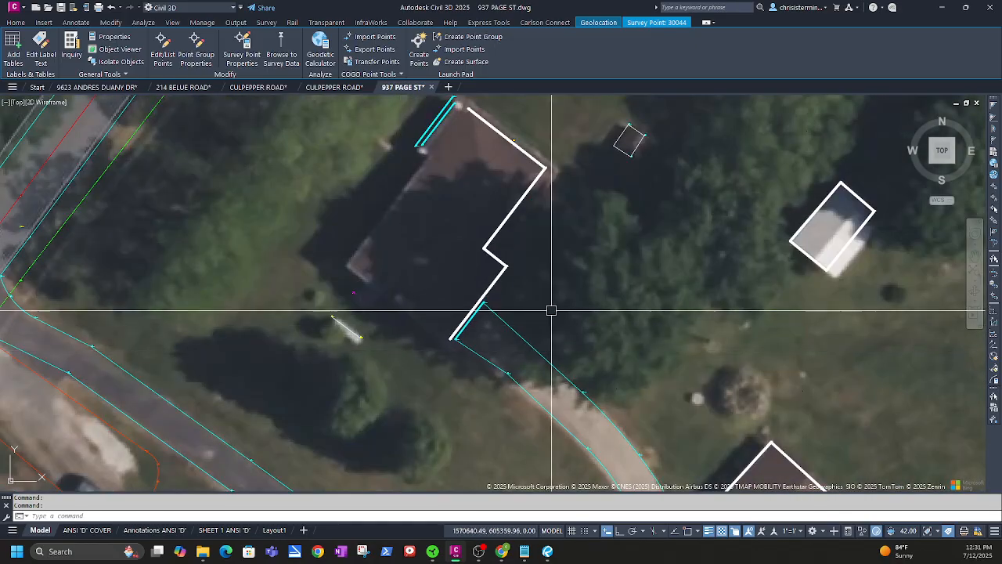
mouse_move(552, 311)
middle_down()
mouse_move(457, 318)
mouse_move(340, 295)
mouse_move(840, 376)
middle_up()
middle_drag(329, 434, 437, 334)
scroll(279, 438, up, 2)
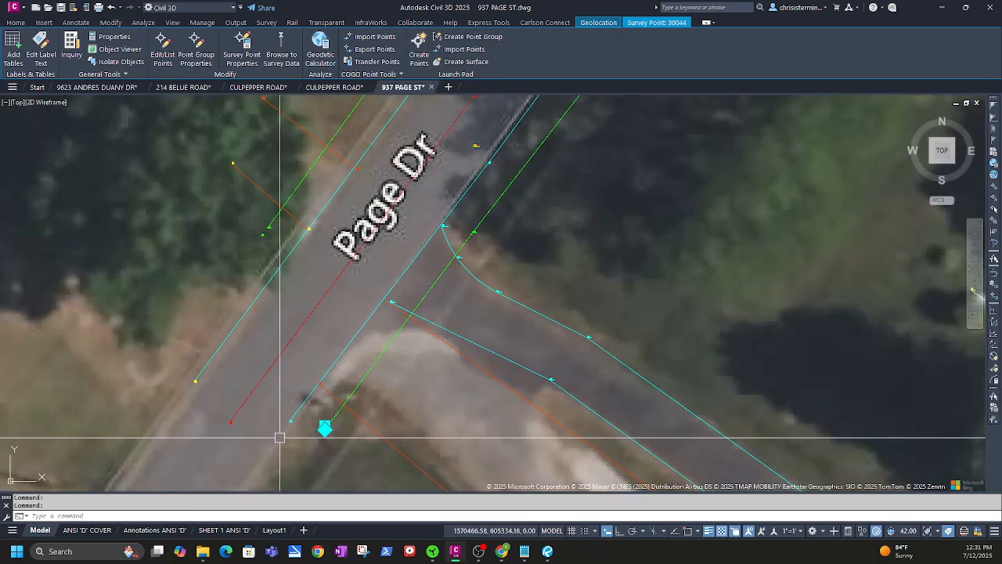
scroll(283, 437, up, 4)
scroll(402, 435, up, 2)
middle_drag(403, 436, 376, 374)
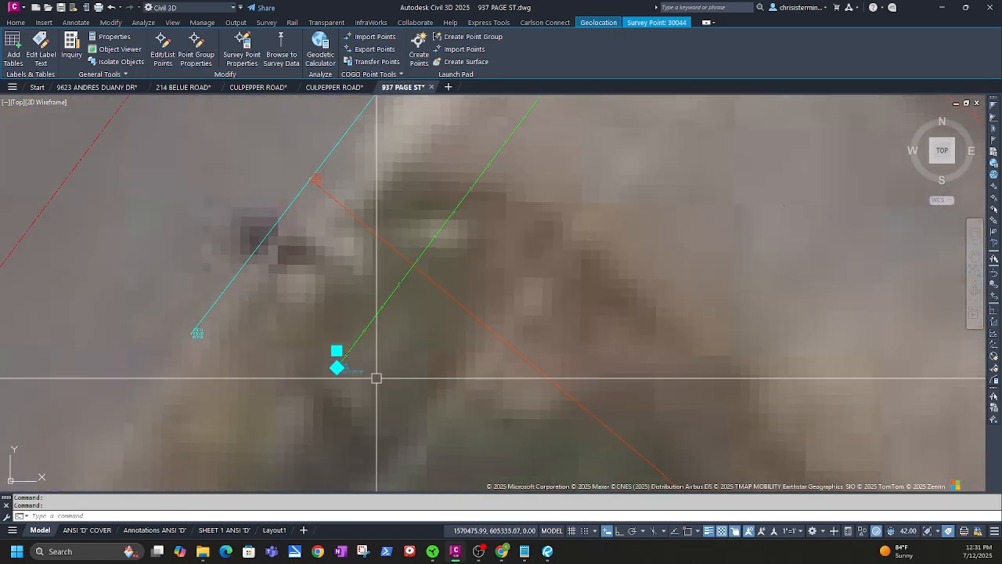
scroll(331, 400, up, 3)
scroll(269, 347, up, 1)
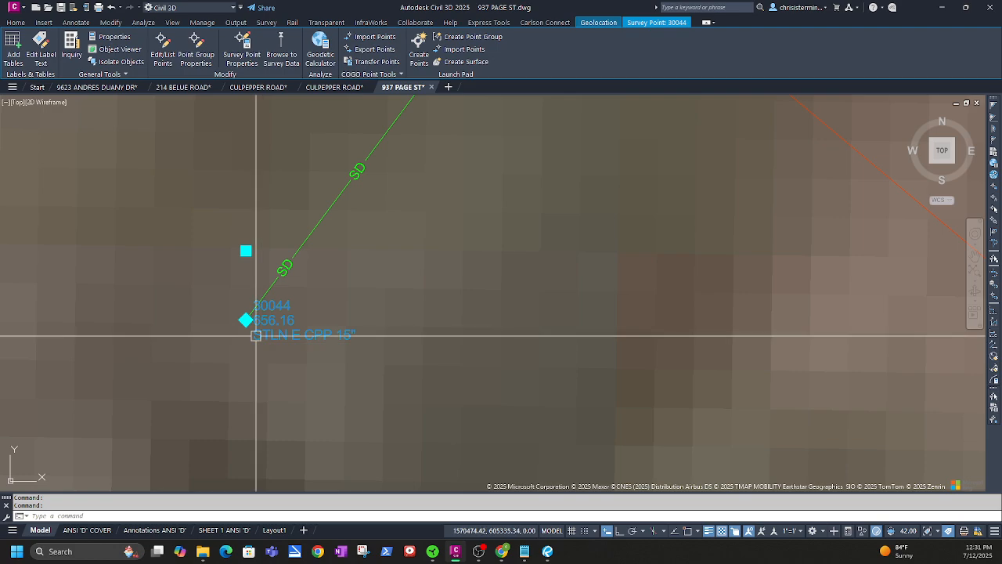
scroll(371, 283, down, 4)
middle_drag(425, 231, 375, 458)
scroll(474, 343, down, 2)
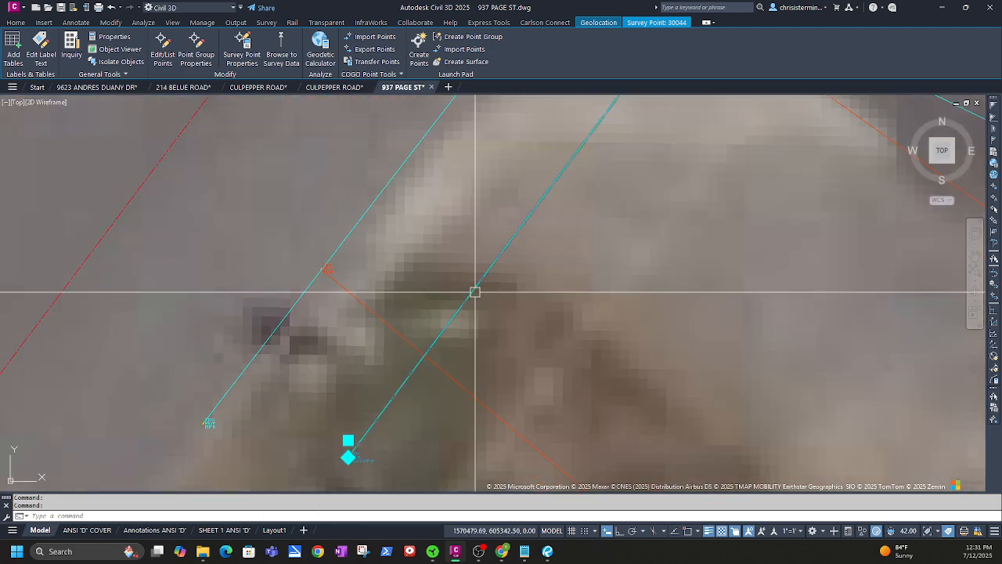
click(475, 292)
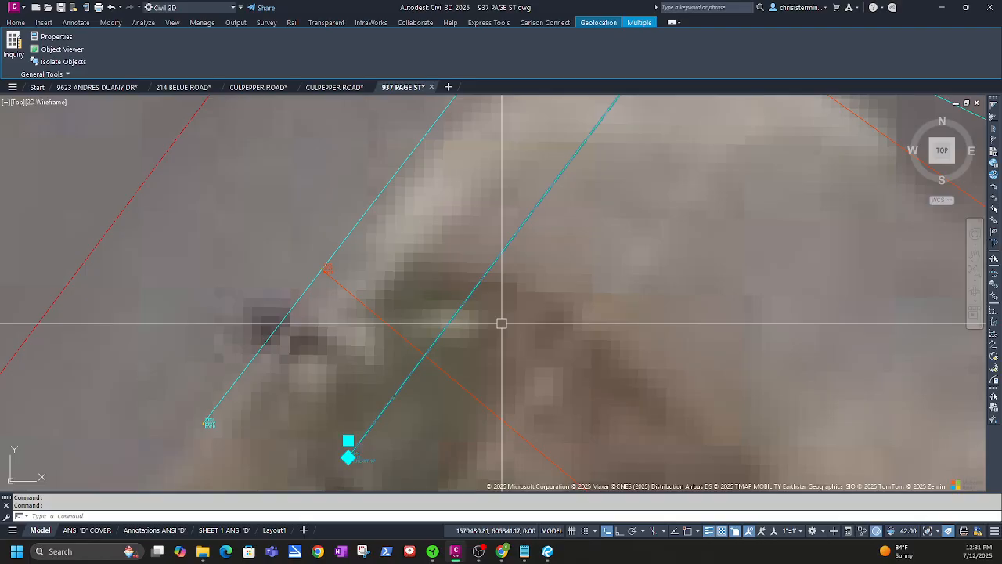
Pan and zoom over the white building linework and driveway against the aerial imagery
key(Escape)
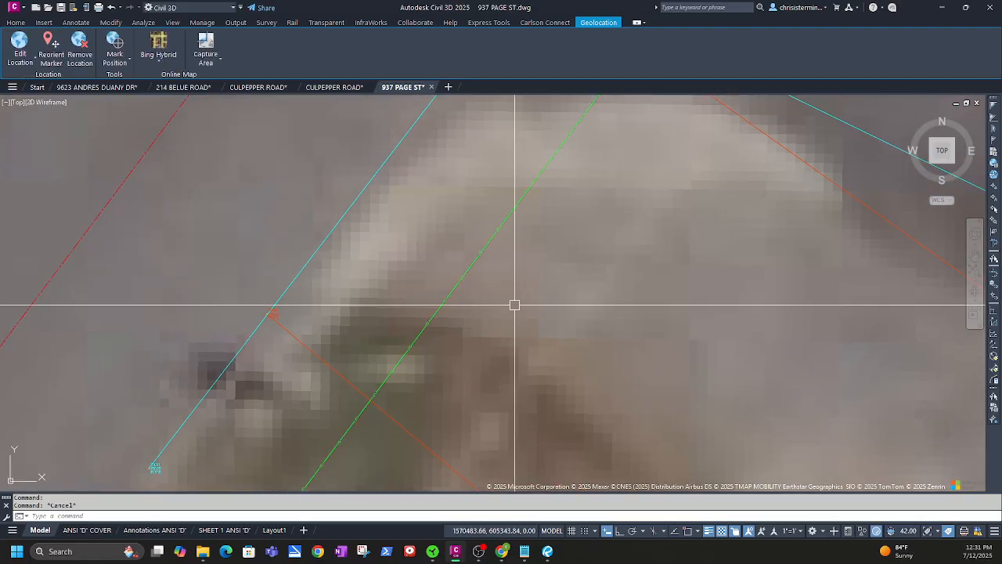
scroll(514, 306, down, 4)
middle_drag(574, 300, 332, 394)
middle_drag(693, 256, 255, 353)
middle_drag(638, 316, 242, 209)
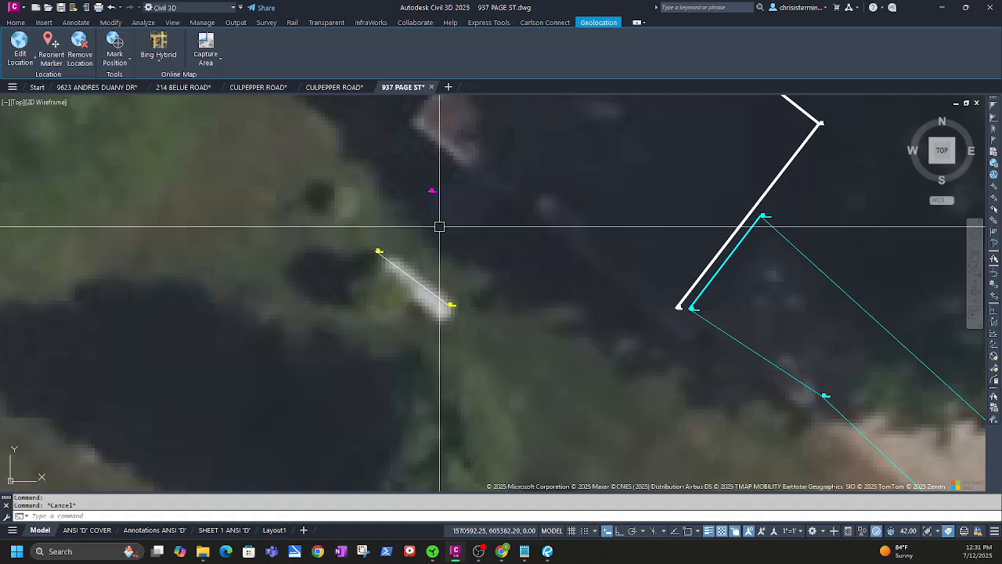
middle_drag(595, 365, 351, 266)
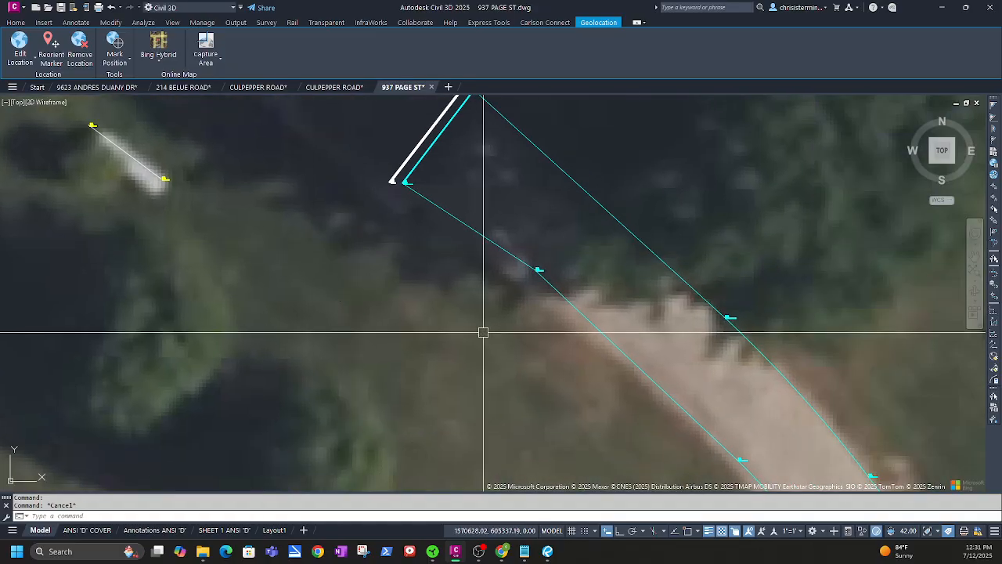
scroll(541, 354, down, 2)
middle_drag(592, 420, 416, 290)
mouse_move(538, 428)
middle_down()
mouse_move(493, 389)
mouse_move(382, 247)
middle_up()
scroll(640, 342, up, 8)
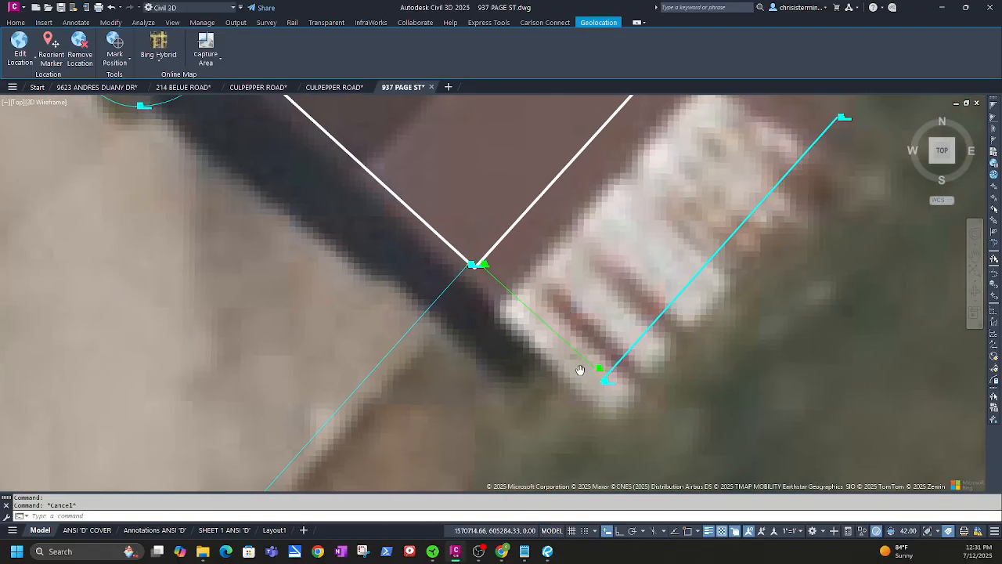
scroll(578, 368, down, 7)
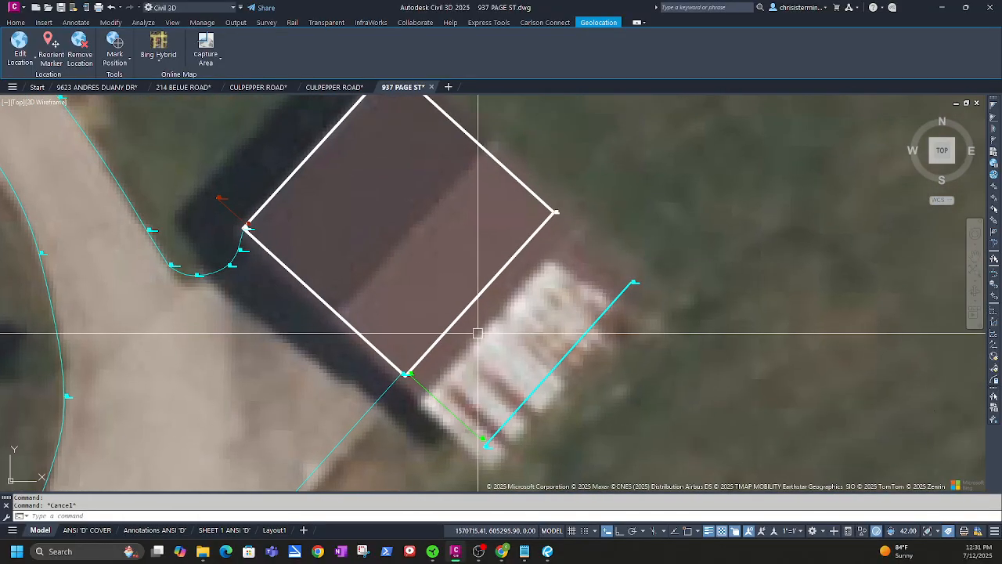
middle_drag(458, 356, 480, 333)
scroll(655, 264, up, 2)
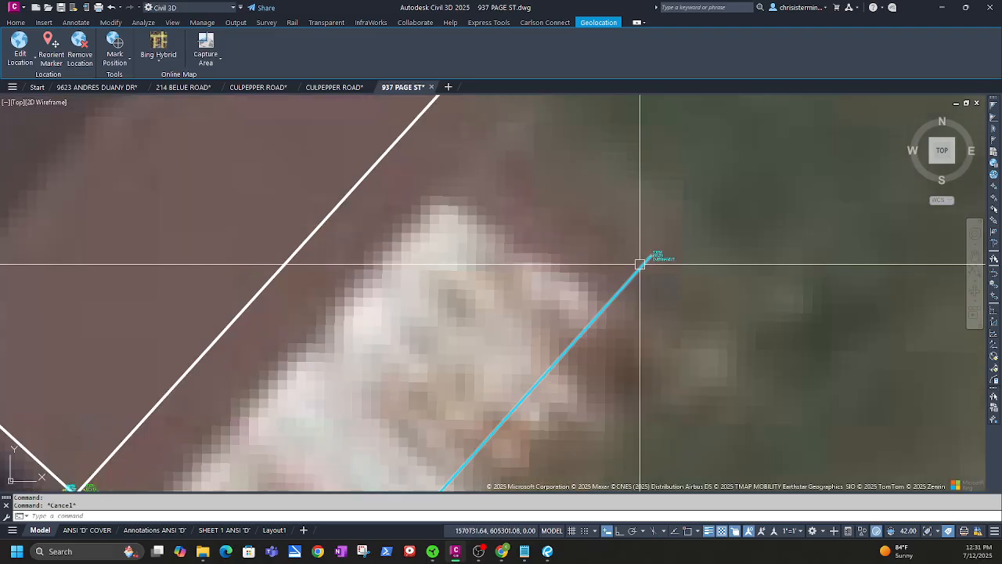
scroll(658, 260, down, 7)
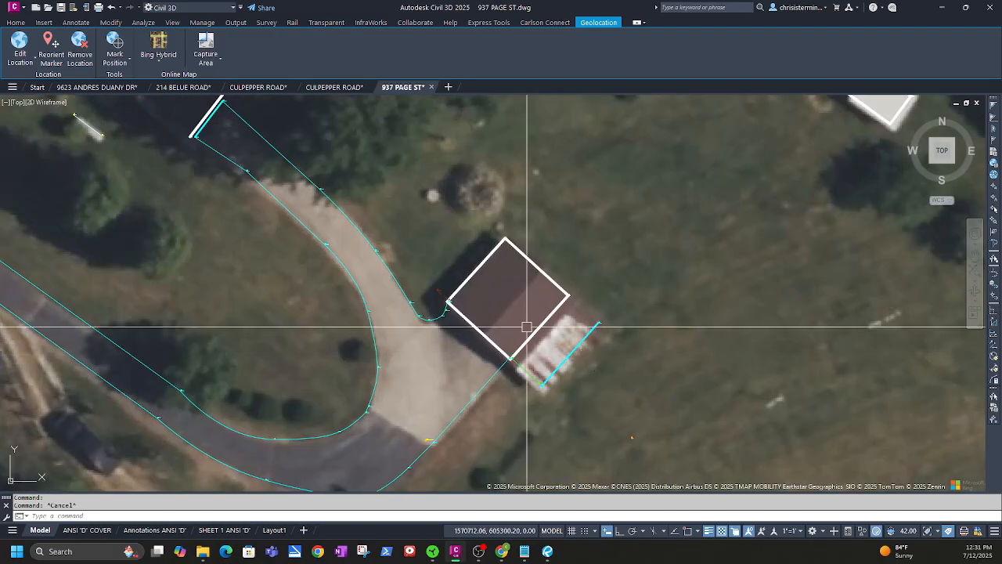
mouse_move(403, 253)
middle_down()
mouse_move(532, 332)
mouse_move(689, 273)
mouse_move(636, 308)
middle_up()
Inspect the sheds, well rectangle and house boundary linework across the site
middle_drag(700, 320, 414, 289)
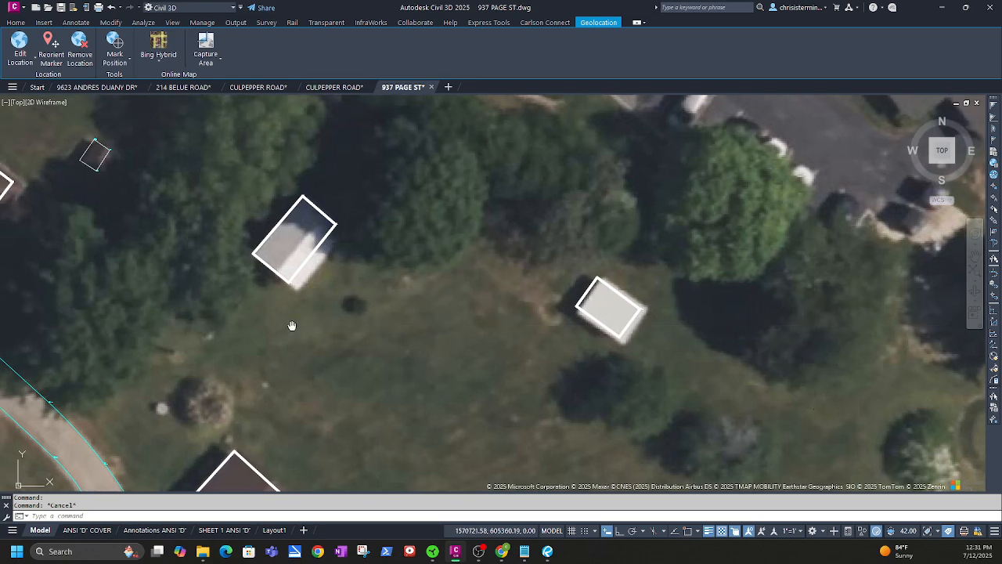
middle_drag(291, 326, 688, 427)
scroll(506, 233, up, 10)
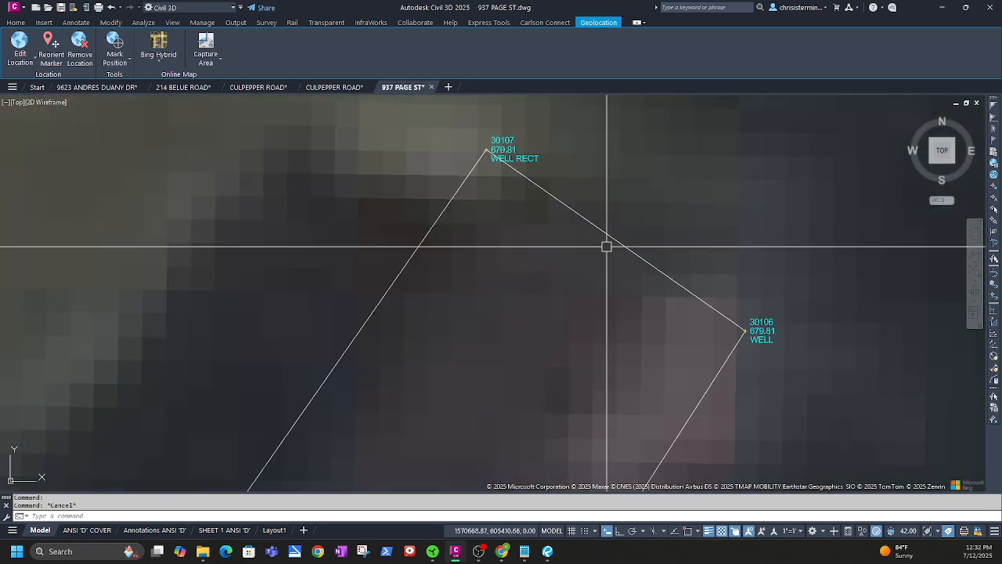
scroll(468, 353, down, 8)
mouse_move(293, 358)
middle_down()
mouse_move(312, 368)
mouse_move(425, 326)
middle_up()
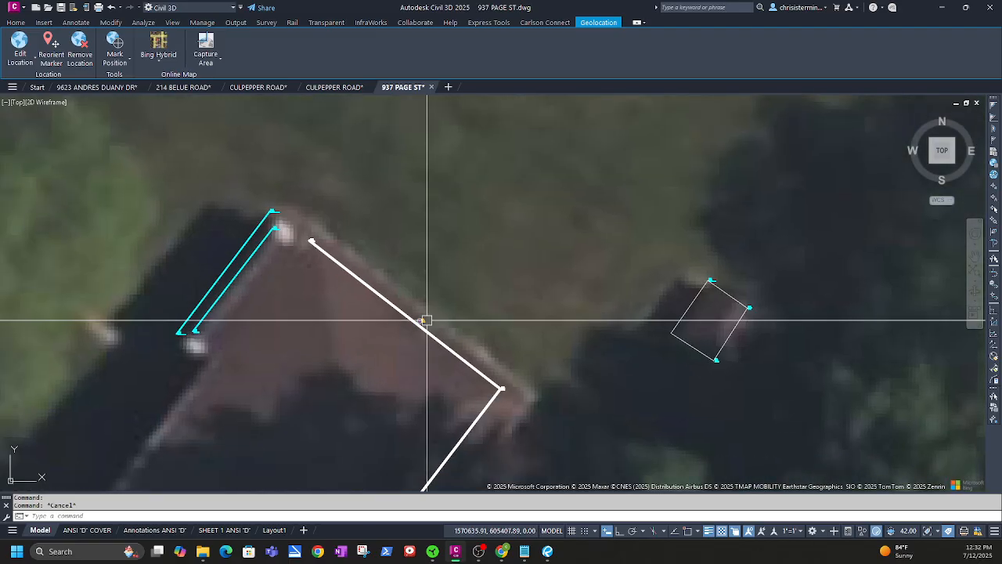
scroll(425, 332, up, 8)
scroll(128, 258, down, 3)
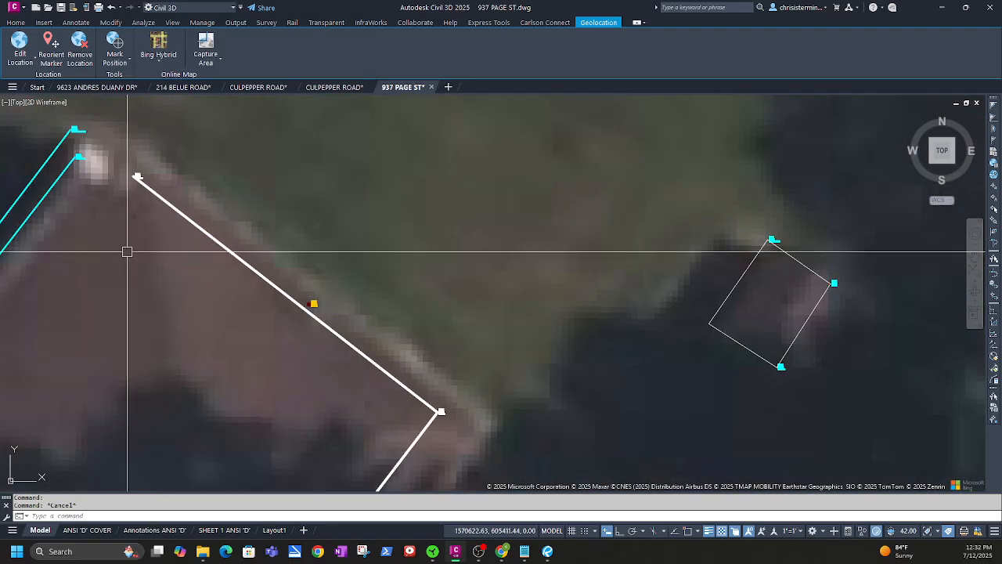
middle_drag(128, 250, 506, 166)
scroll(480, 219, down, 3)
scroll(414, 200, up, 3)
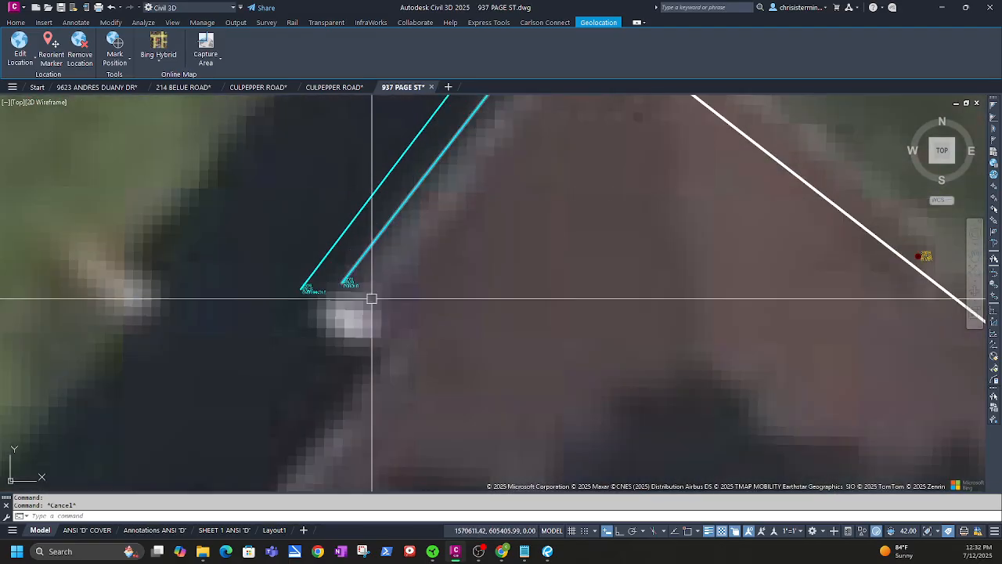
scroll(364, 293, up, 1)
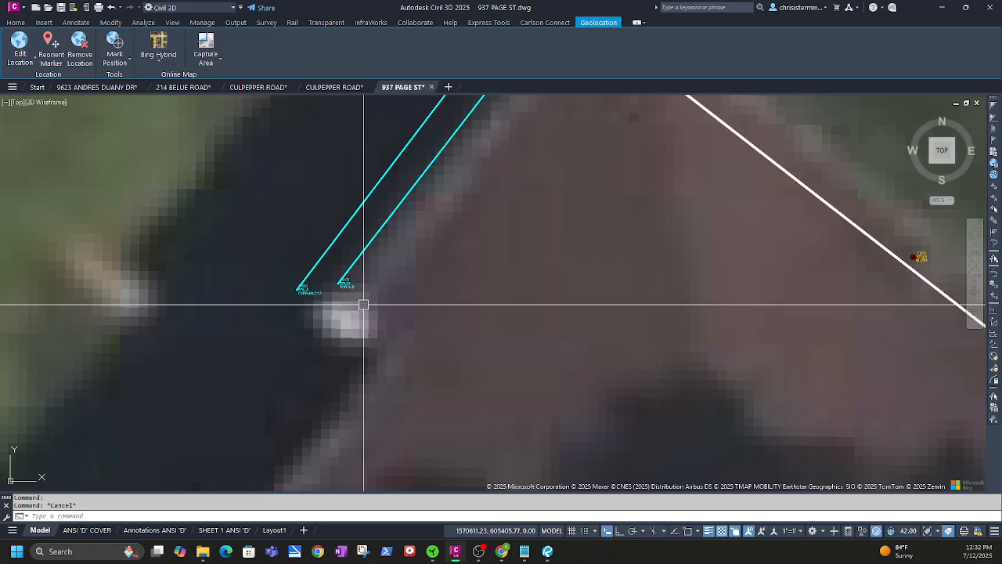
scroll(377, 317, down, 6)
middle_drag(379, 342, 522, 74)
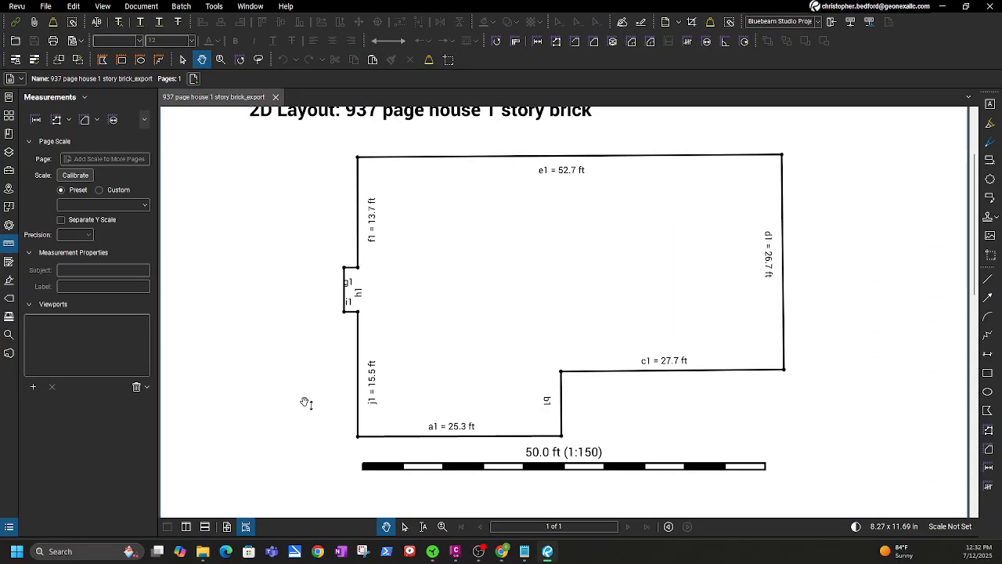
drag(684, 7, 342, 21)
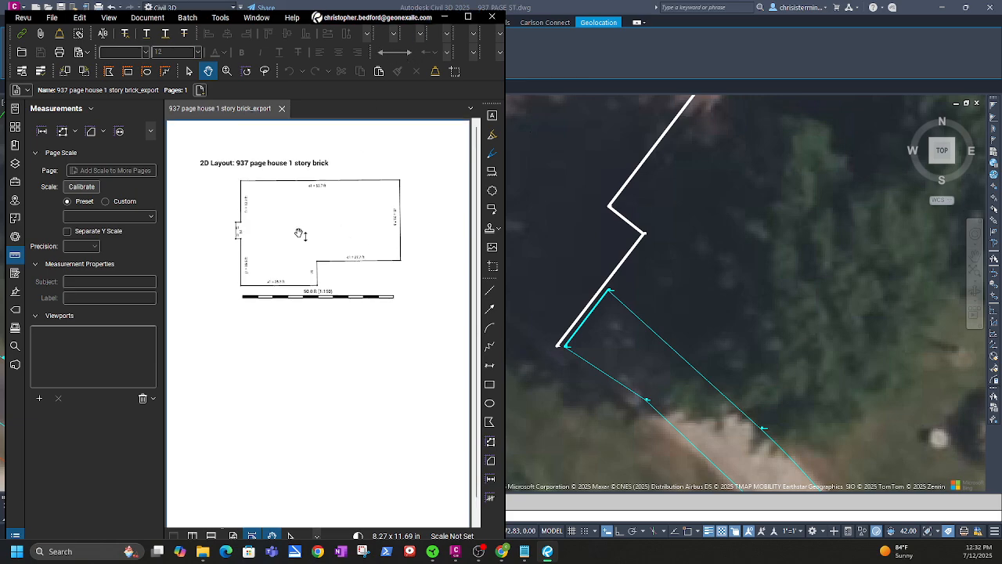
click(467, 16)
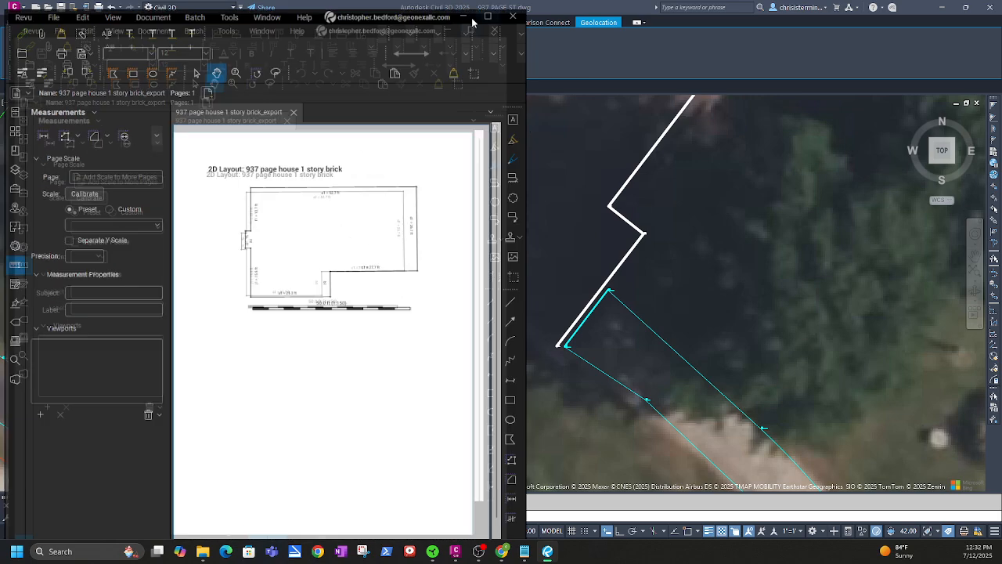
scroll(565, 314, down, 3)
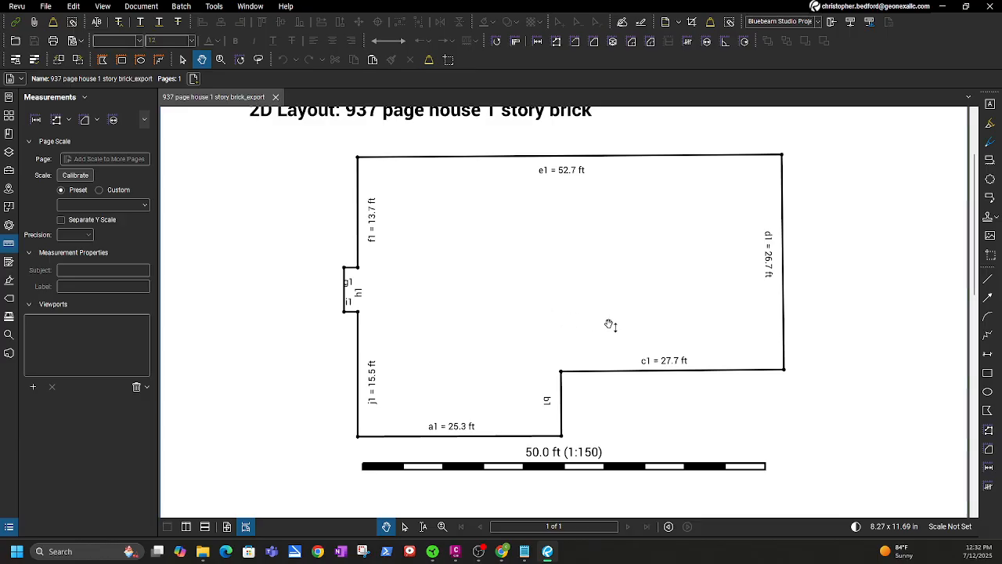
click(942, 6)
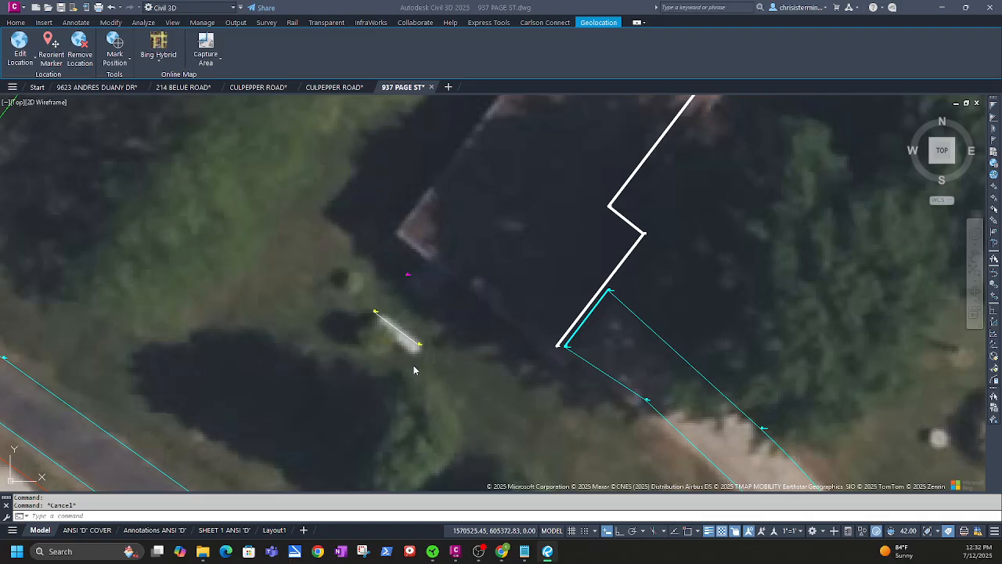
scroll(570, 288, down, 2)
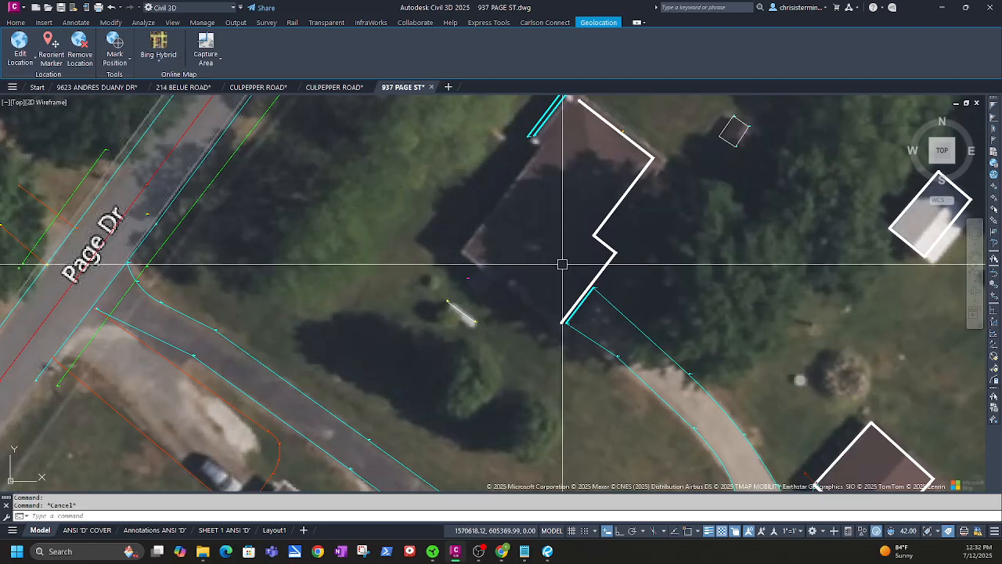
click(15, 22)
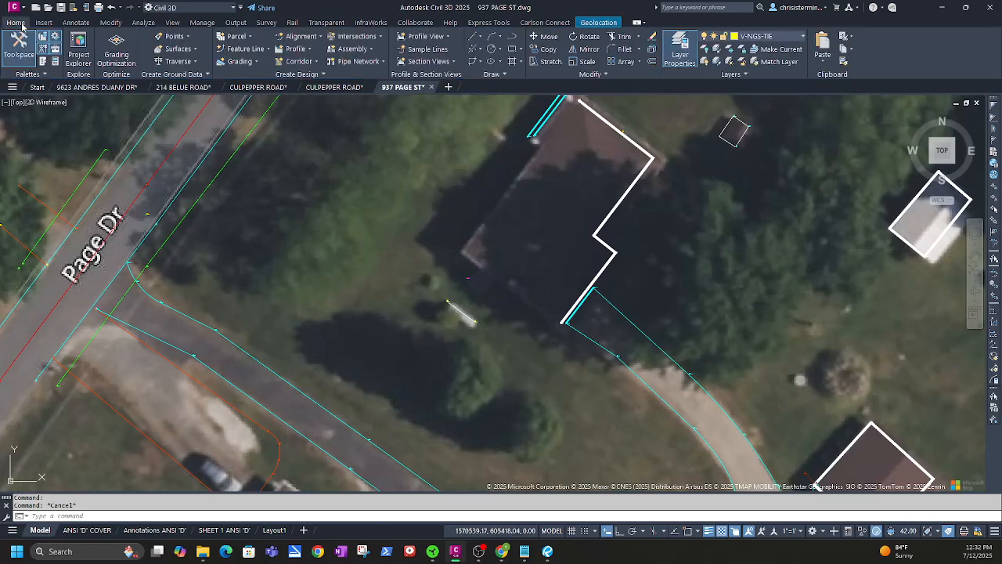
click(628, 191)
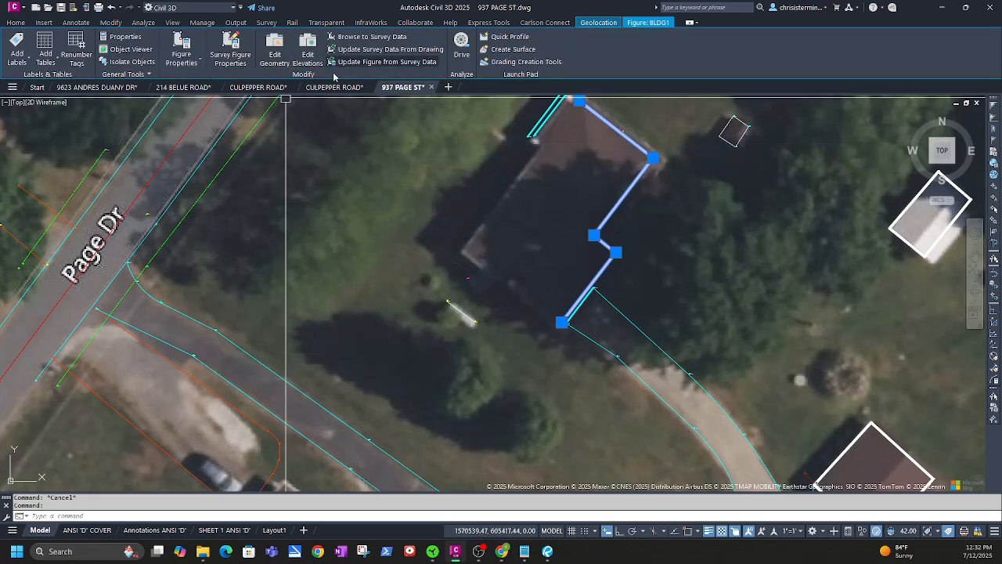
click(274, 50)
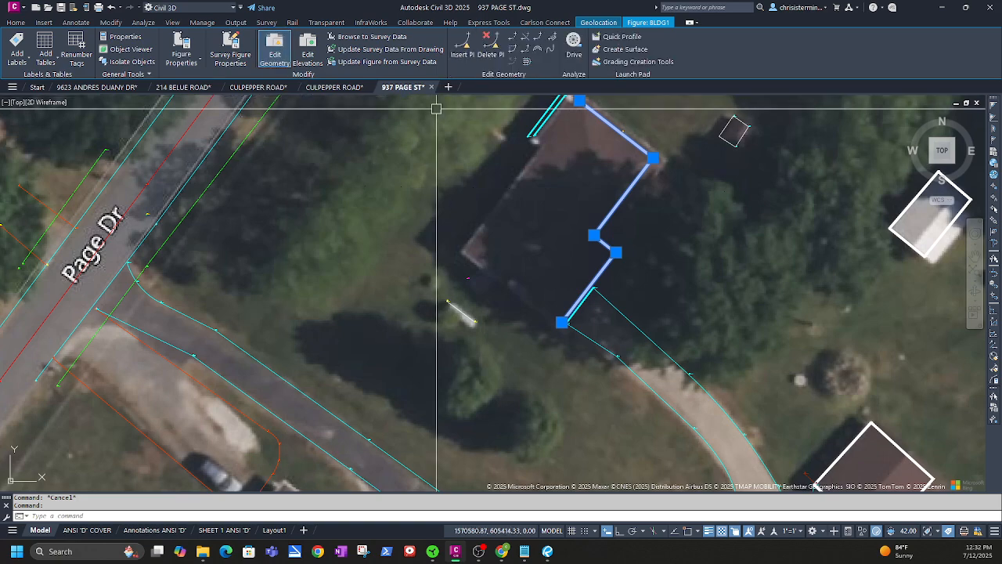
click(465, 54)
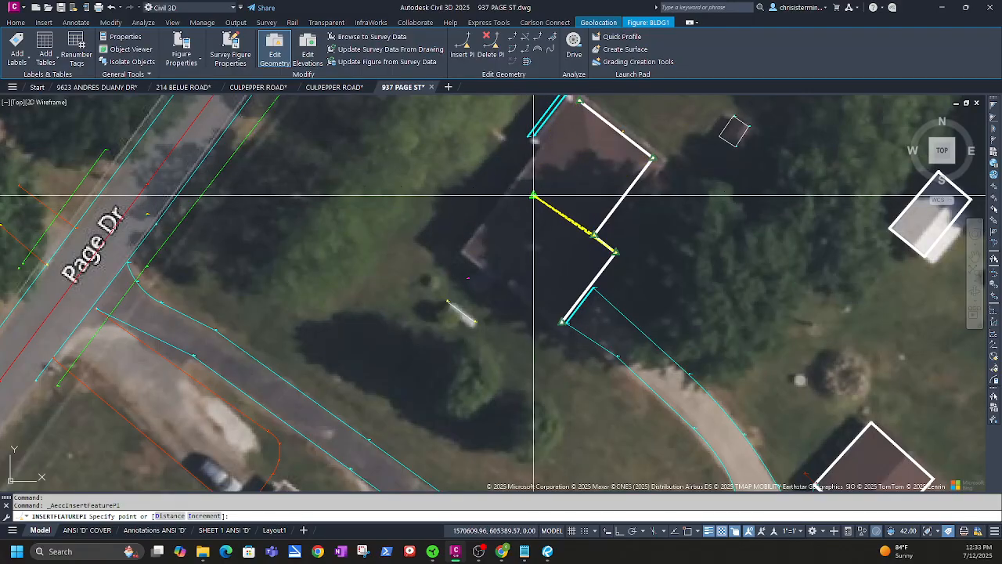
key(Escape)
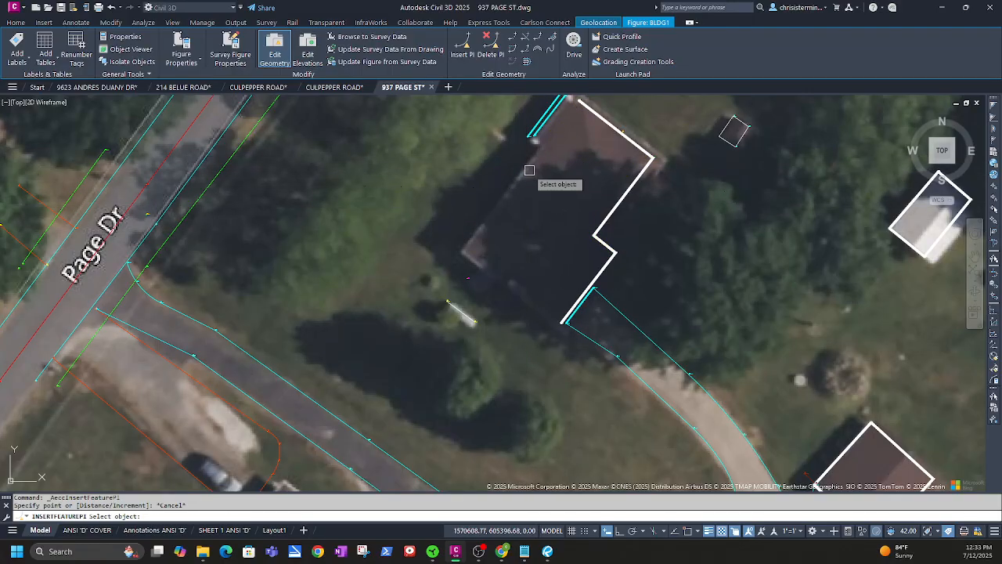
key(Escape)
click(538, 118)
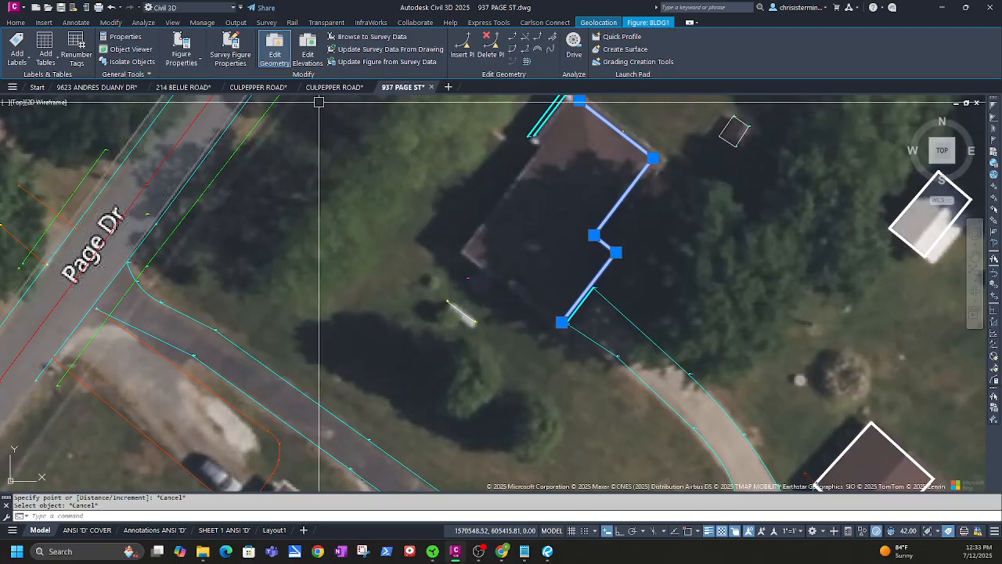
key(Escape)
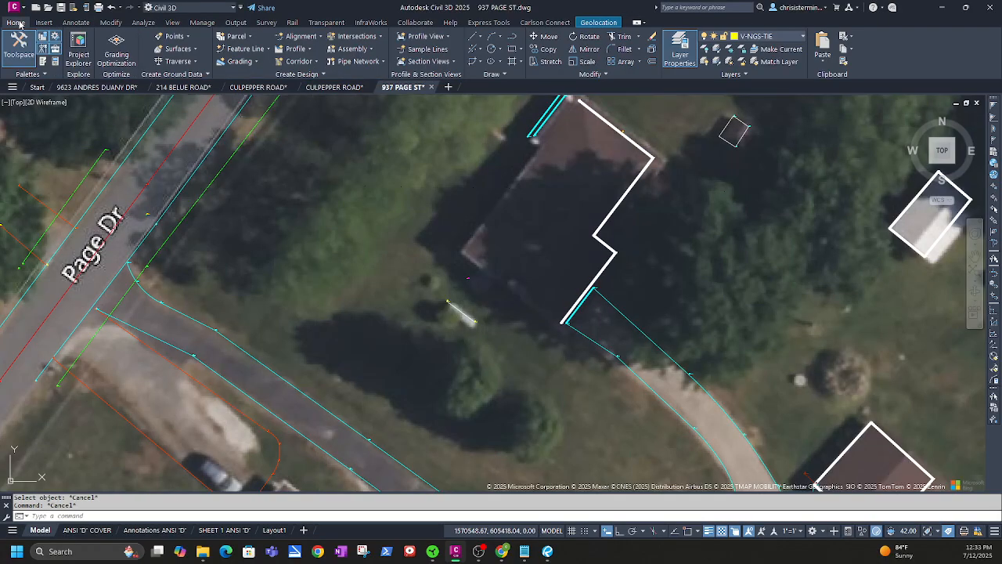
Make V-BLDG-FTPT the current layer from the house outline figure using LAYMCUR
click(633, 142)
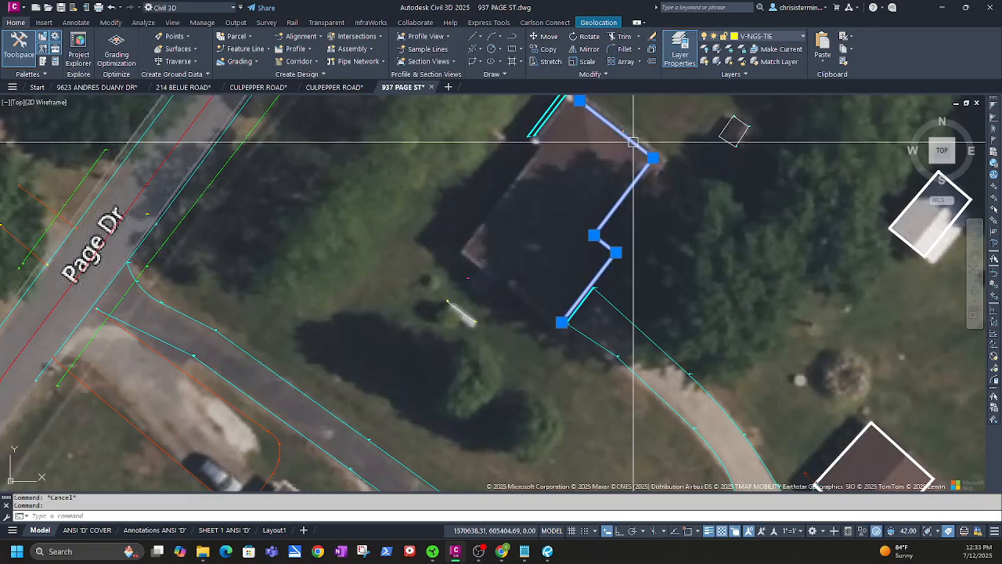
click(17, 23)
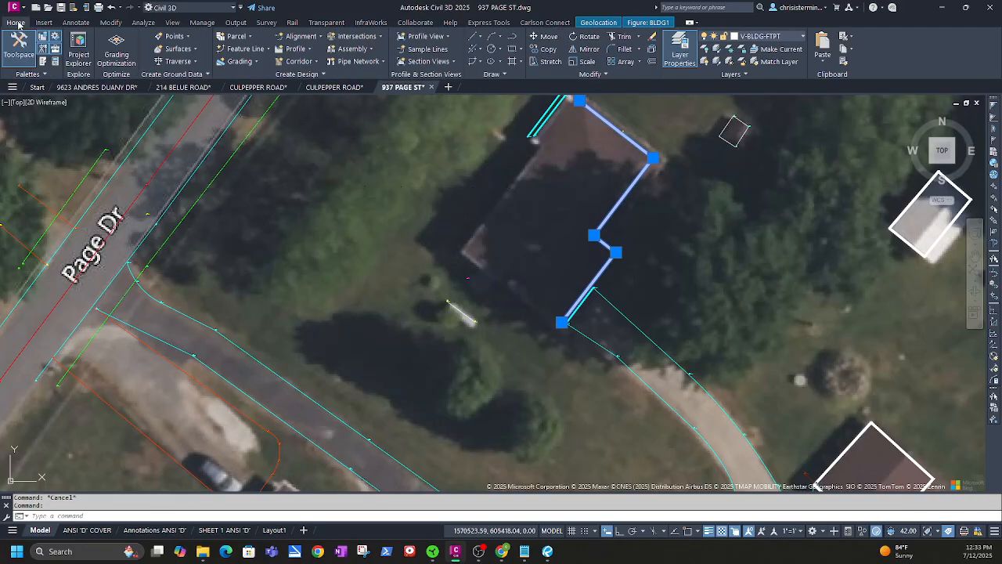
click(781, 49)
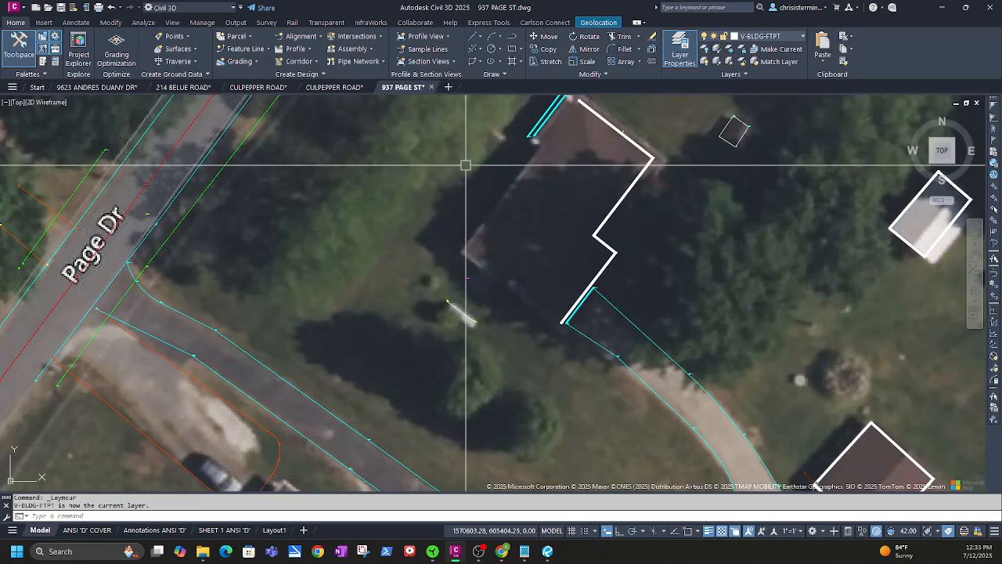
text(LAYMCUR)
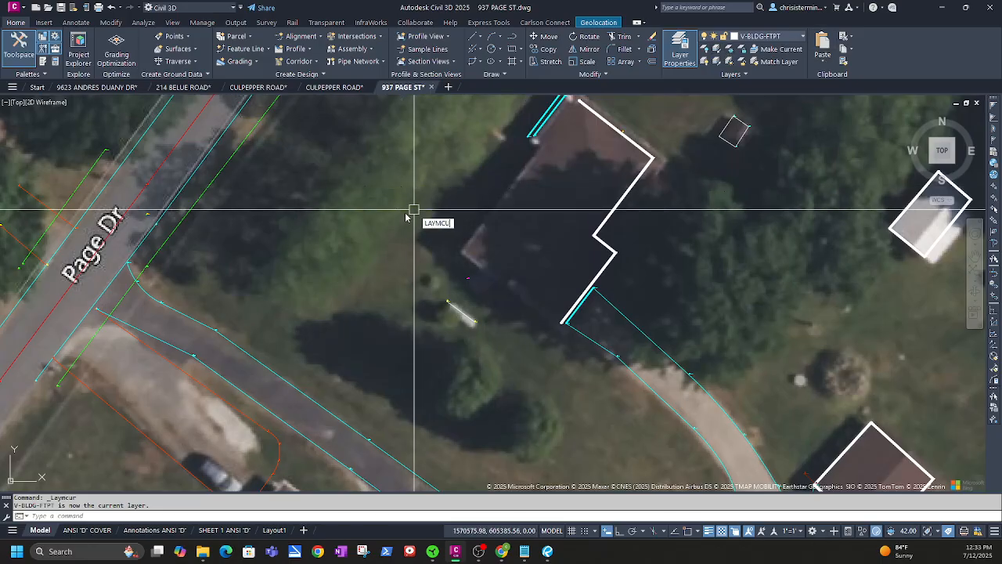
key(Return)
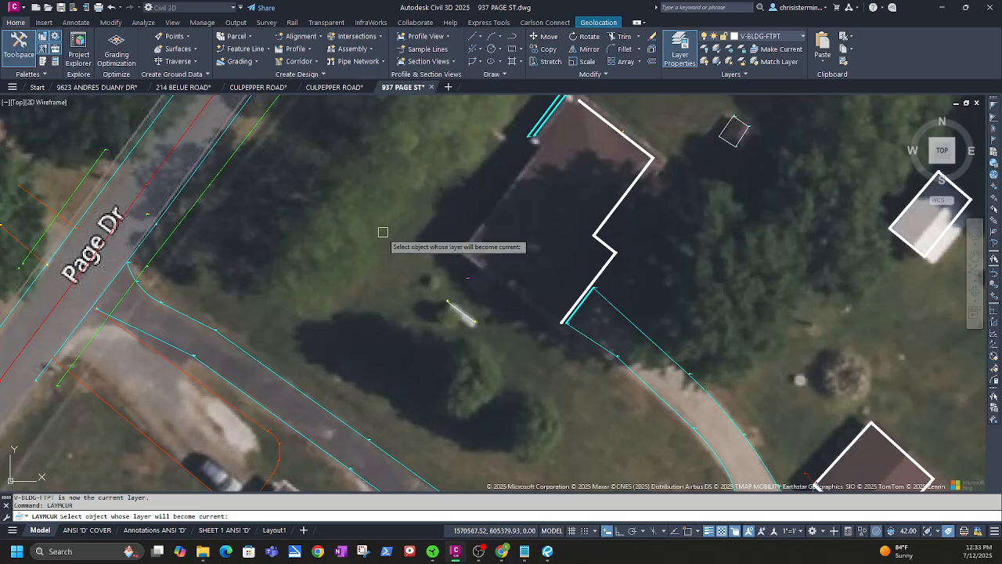
click(612, 214)
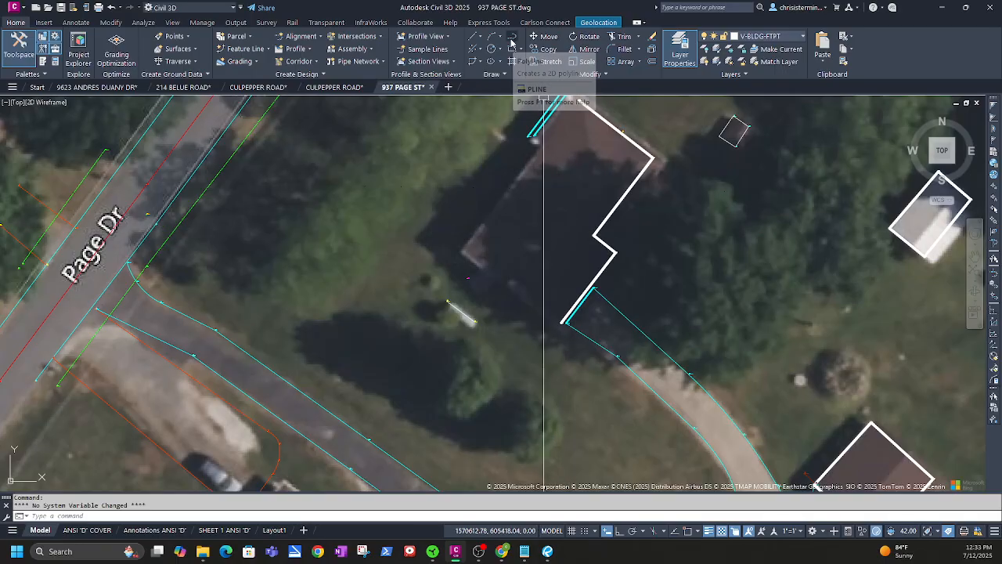
Turn on polar tracking and object snap (F3), centring the house in view
click(643, 532)
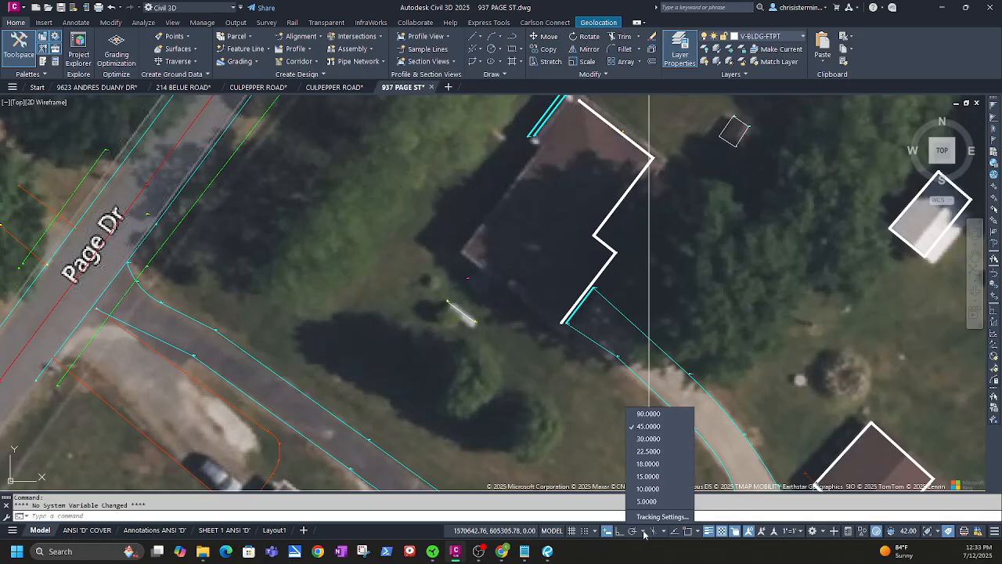
click(635, 535)
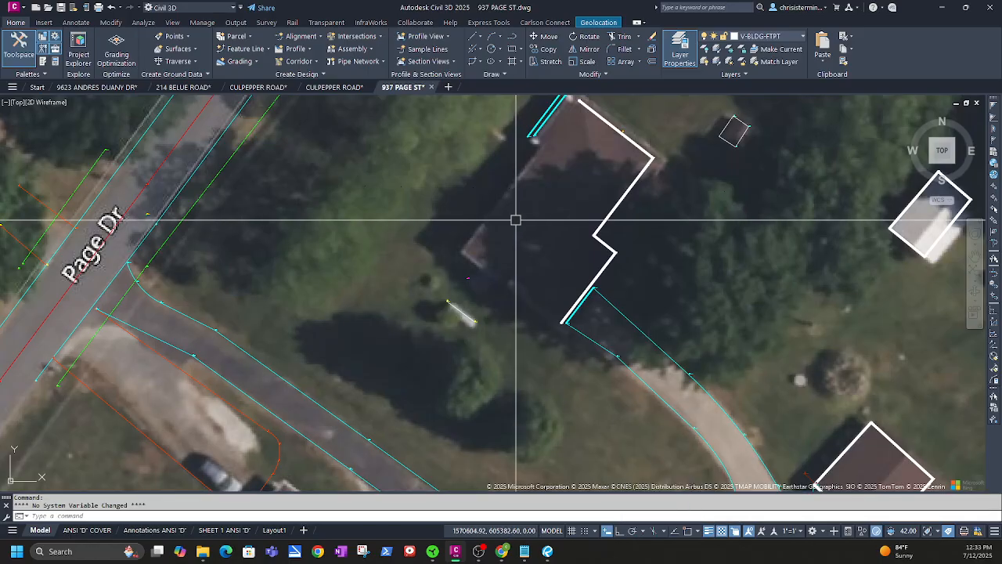
click(633, 532)
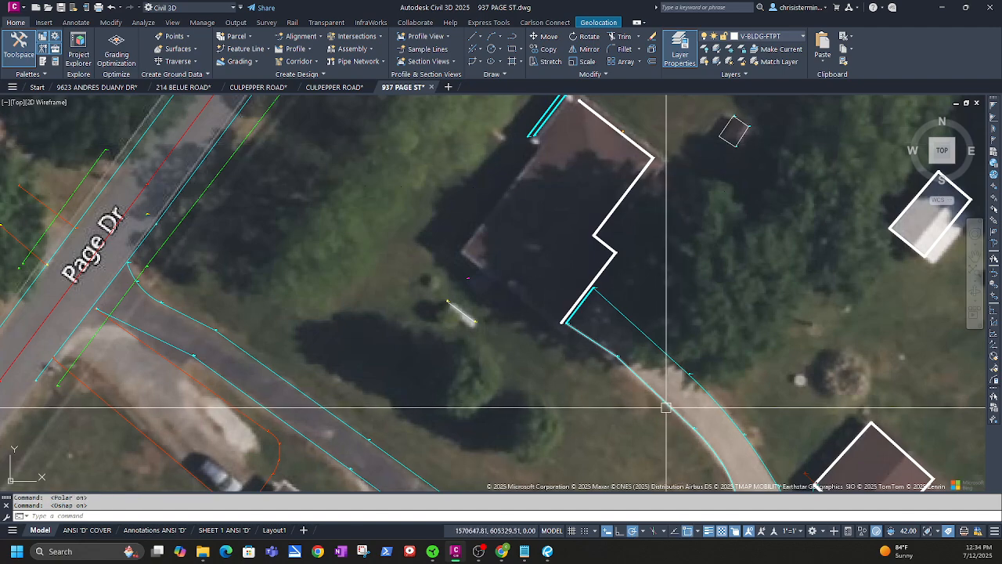
key(F3)
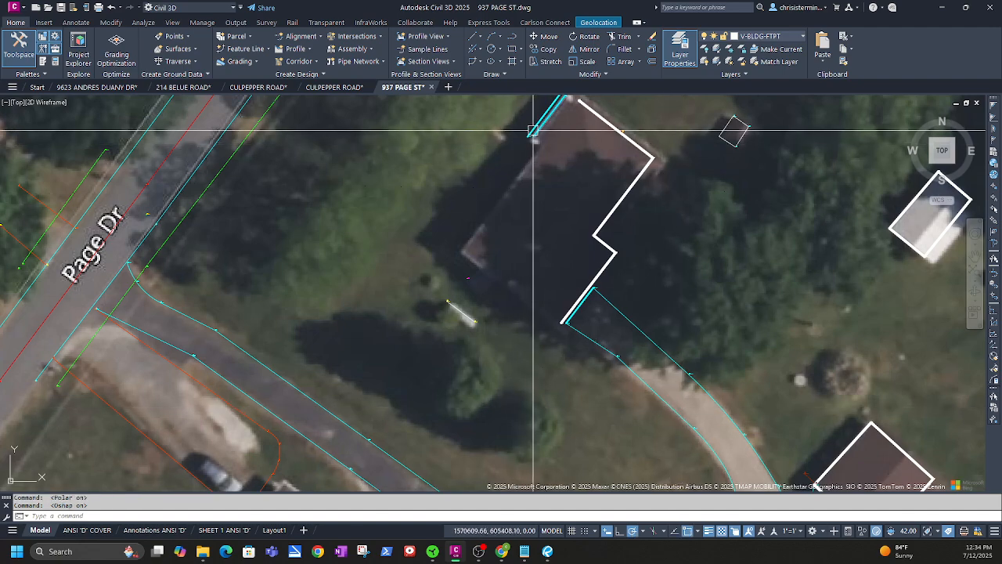
middle_drag(557, 134, 518, 216)
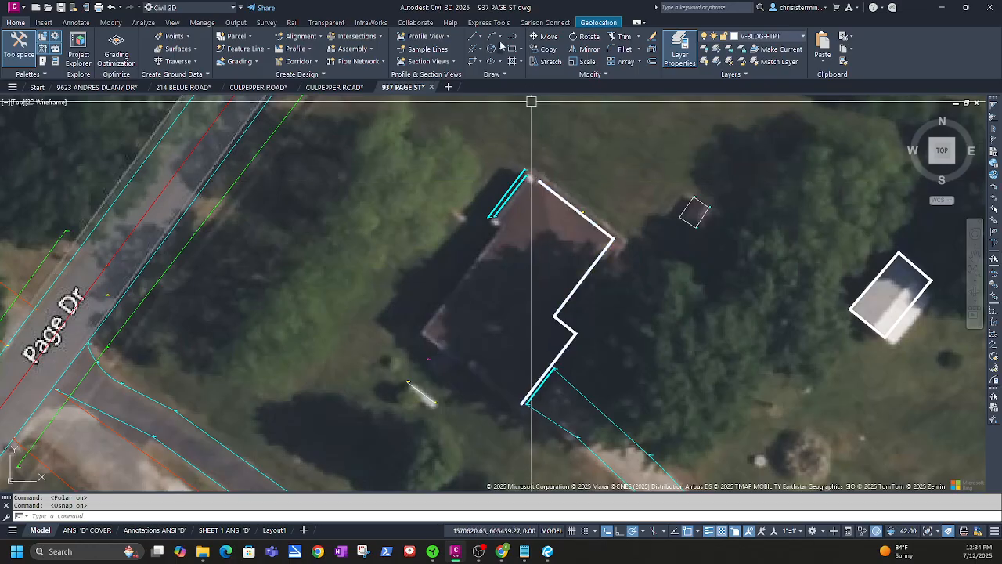
Start the footprint polyline at the roof-corner survey node and draw segments of 52.7, 13.7 and 1
click(514, 36)
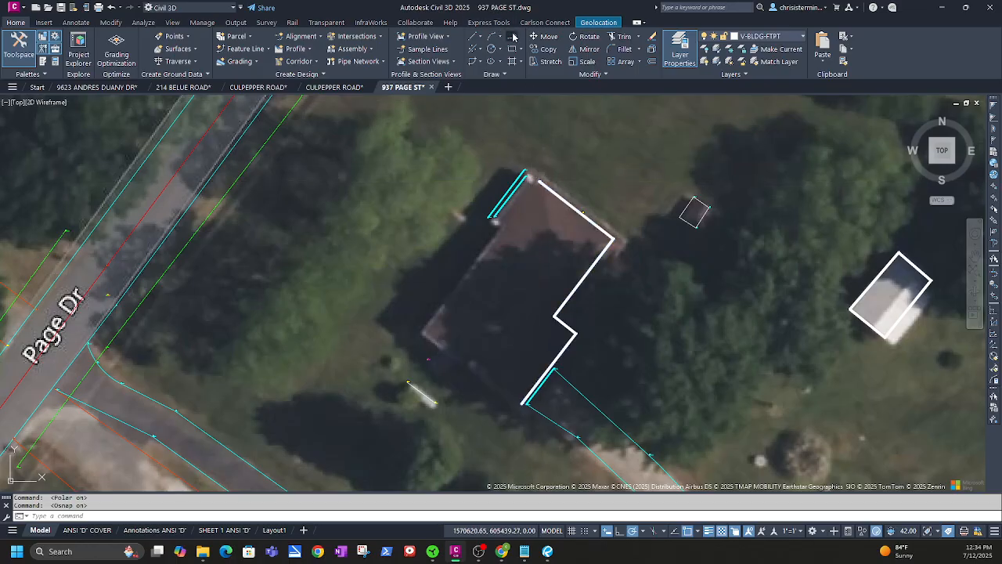
click(540, 182)
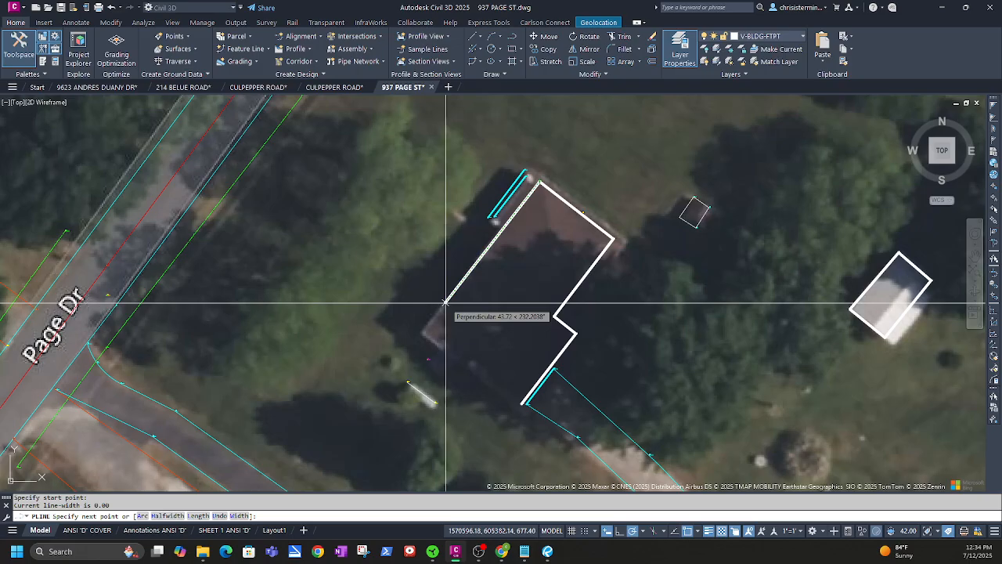
text(52)
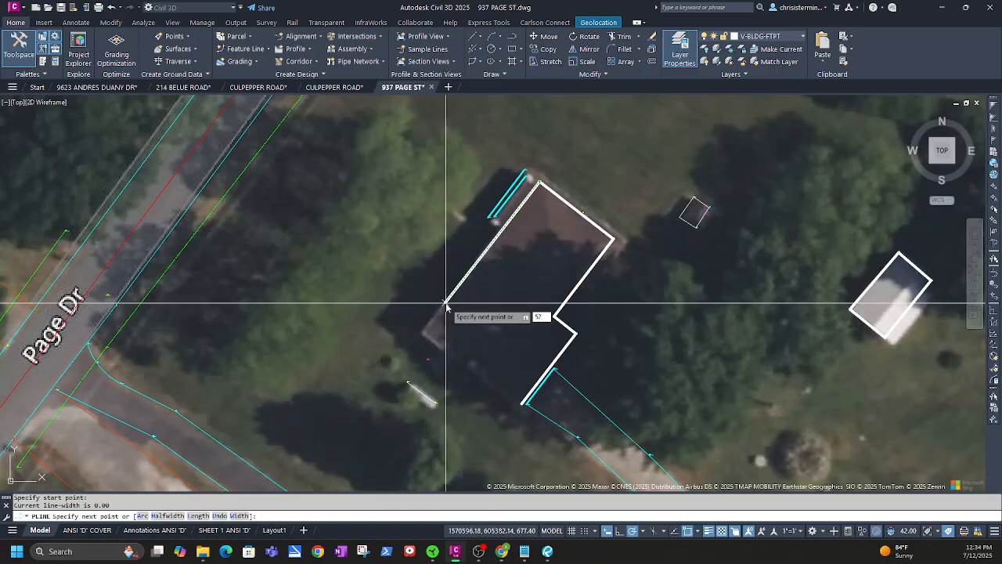
text(.7)
key(Return)
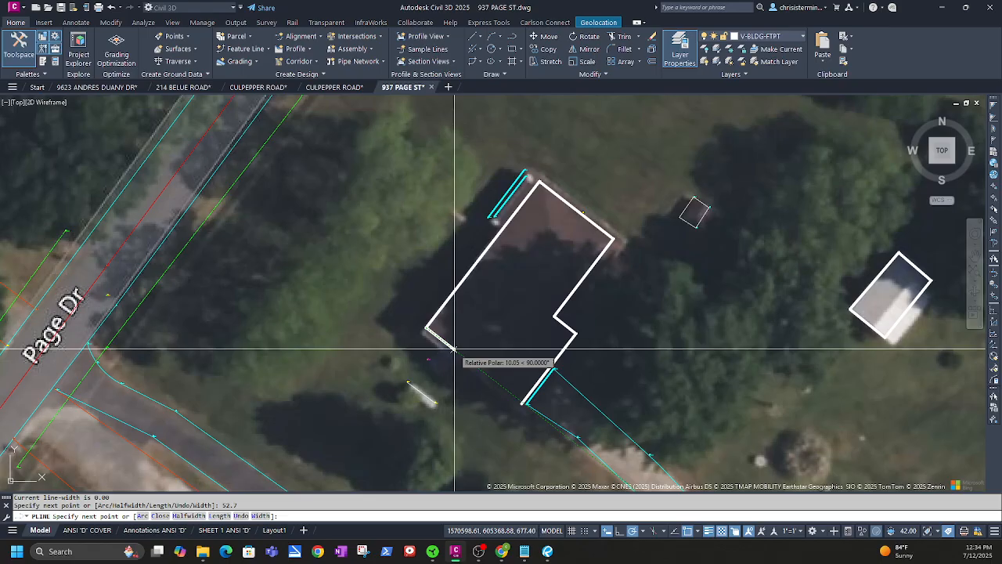
text(13.7)
key(Return)
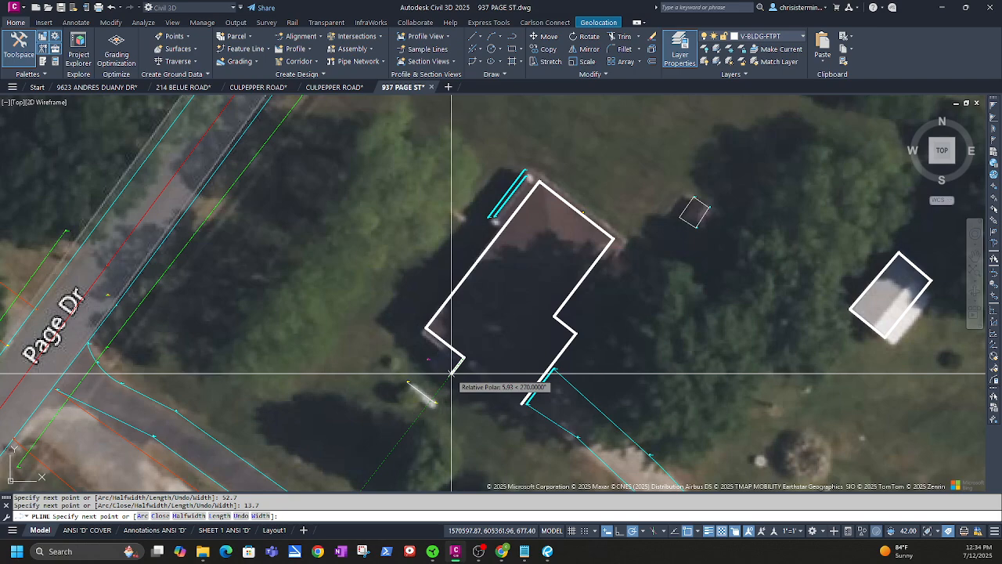
text(1)
key(Return)
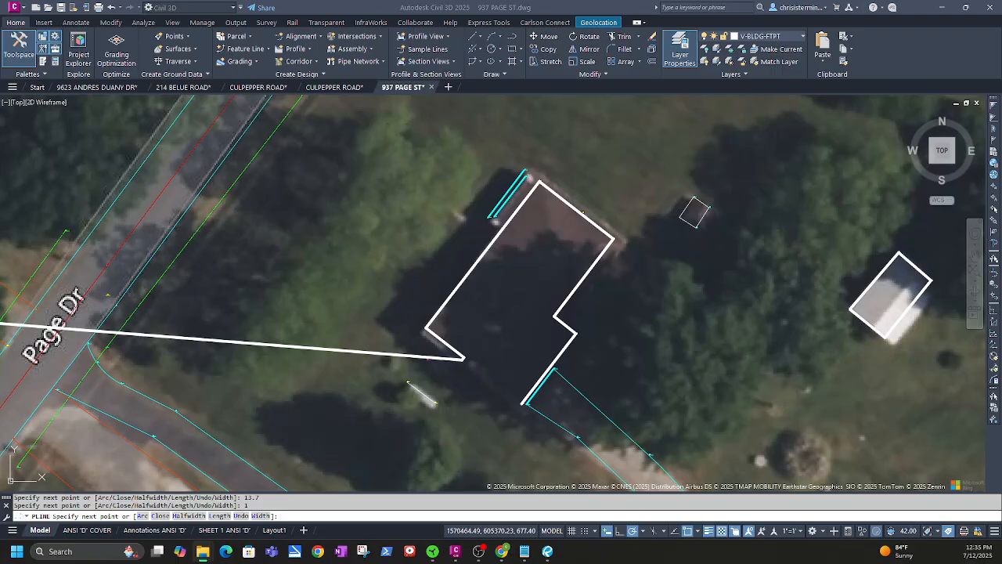
Add the 2 and 1 notch segments, end at the south corner at point 30092, and finish
scroll(469, 372, up, 4)
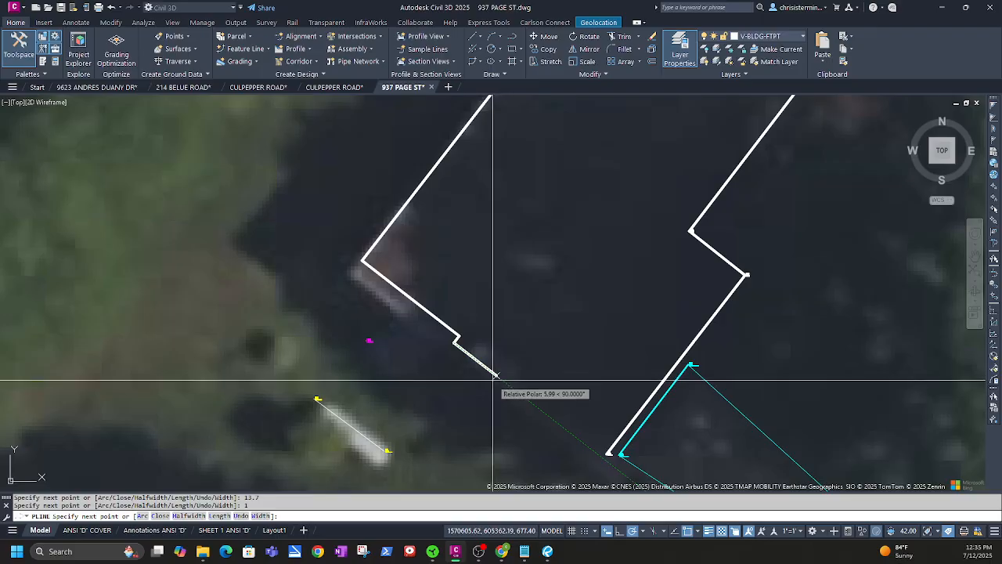
text(2)
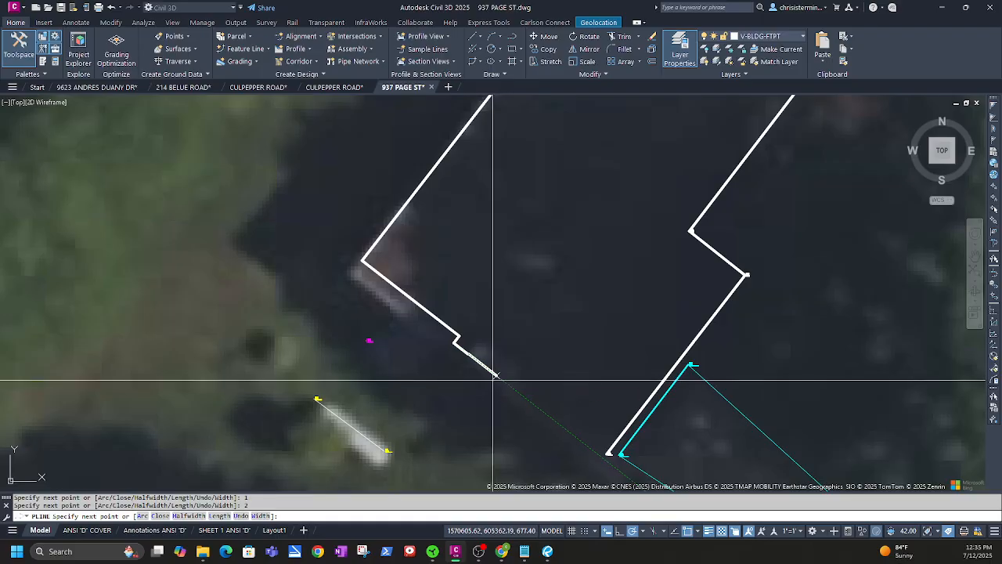
key(Return)
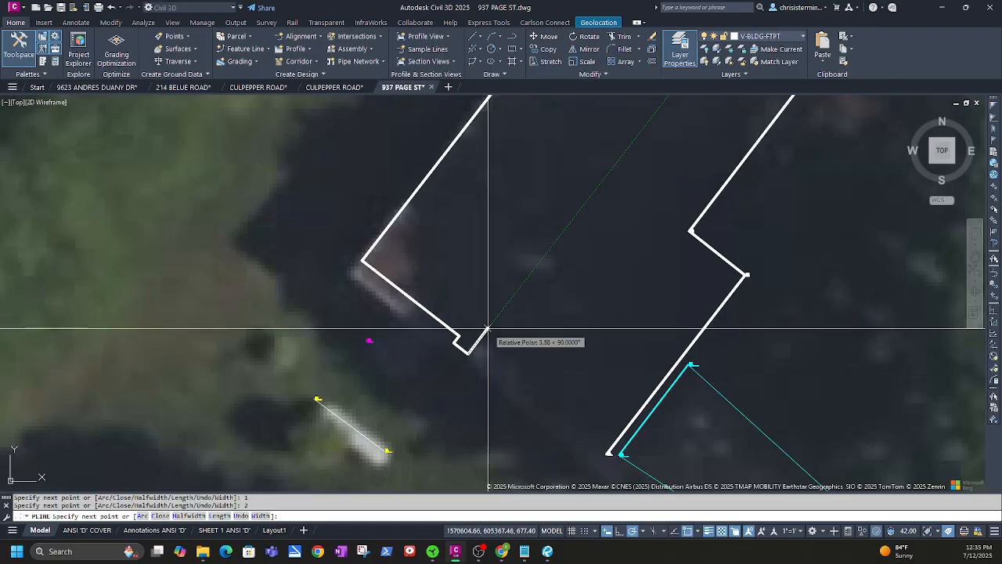
text(1)
key(Return)
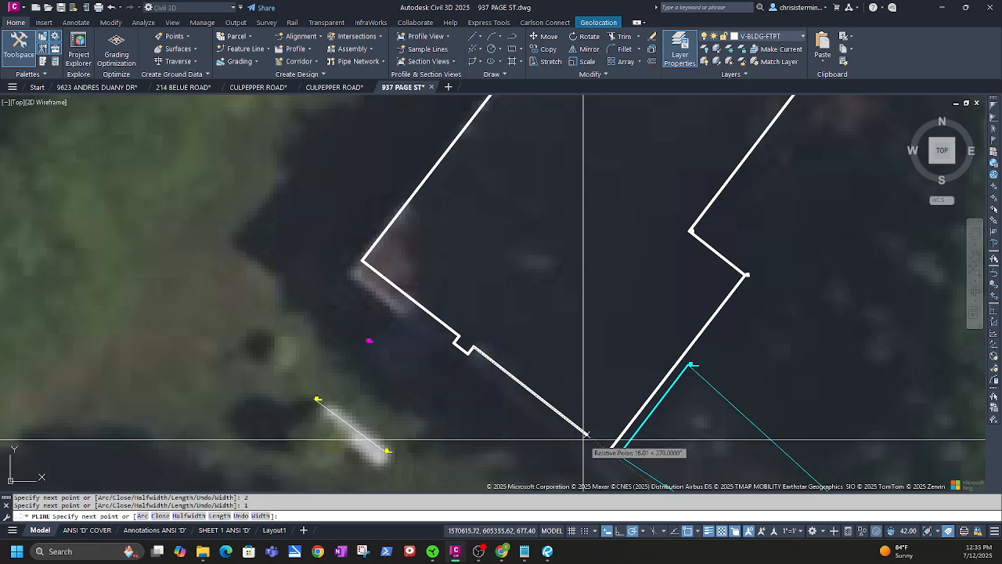
scroll(609, 450, up, 4)
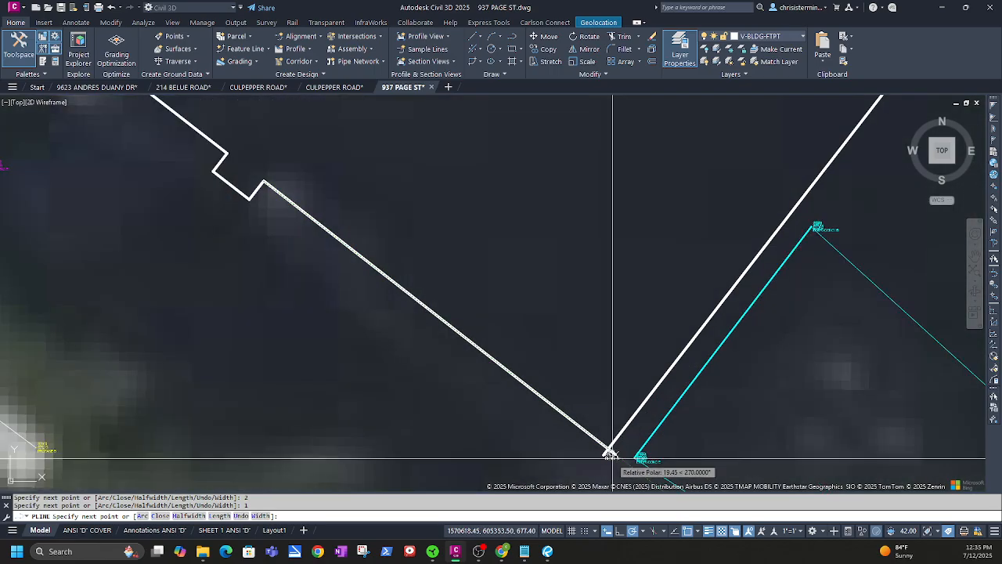
click(611, 452)
scroll(614, 449, up, 3)
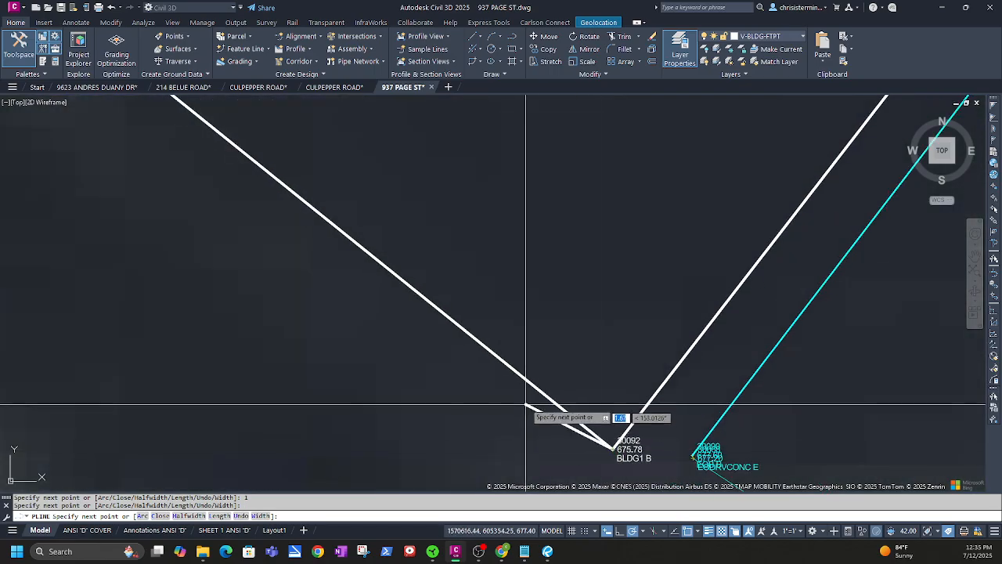
scroll(526, 406, down, 5)
key(Escape)
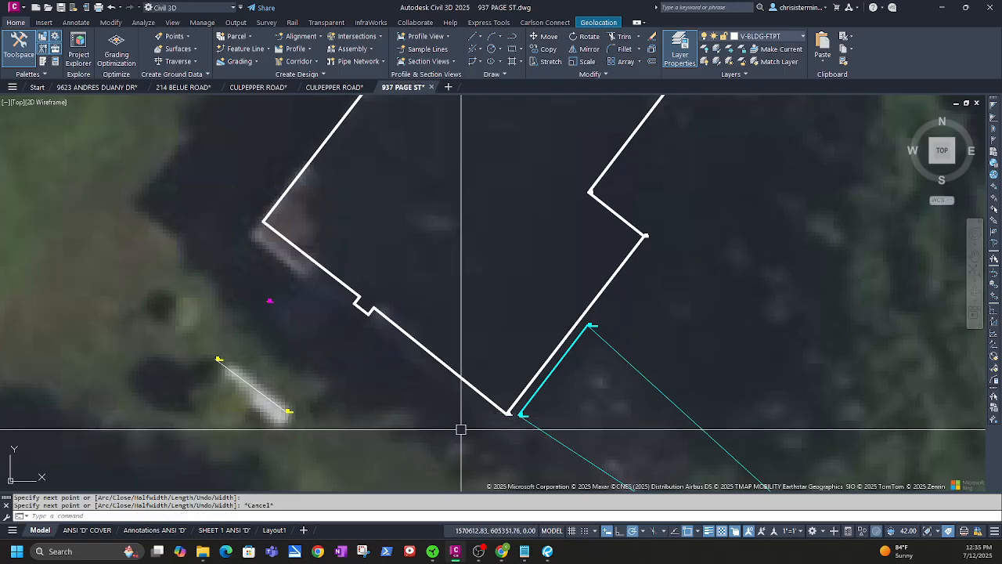
Read the angle between the two south walls (about 89°) with an Angular dimension, then cancel it
click(83, 23)
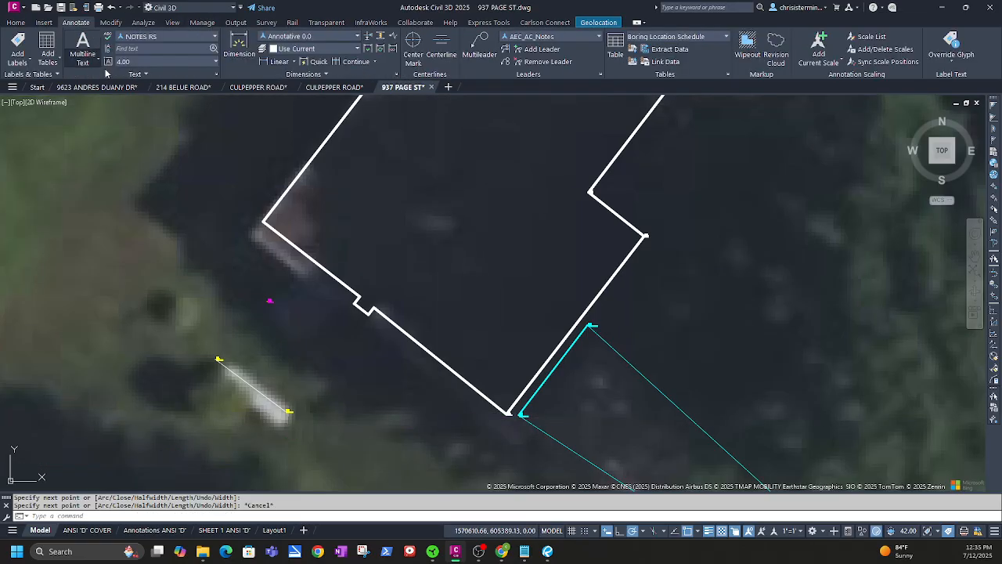
click(295, 63)
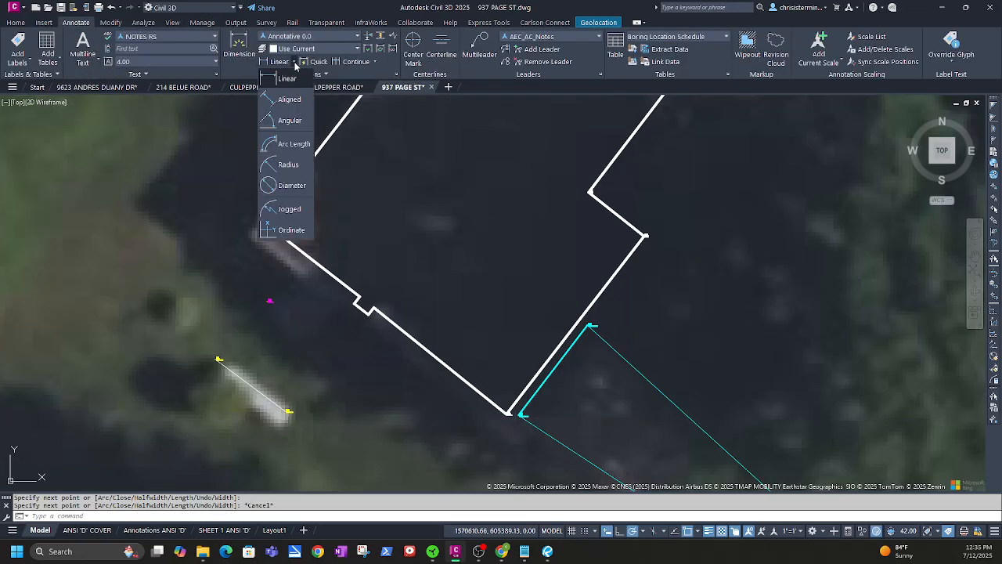
click(290, 120)
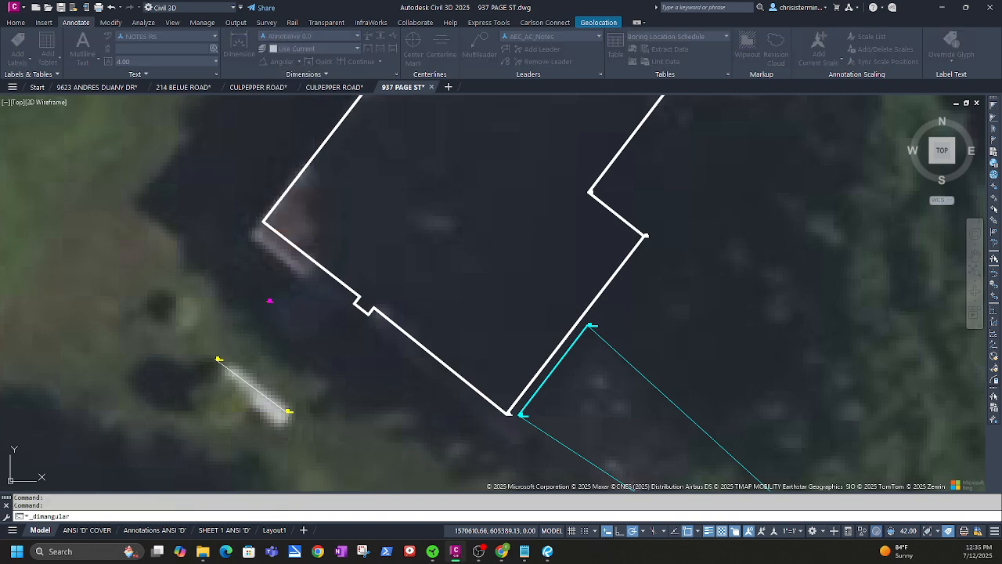
click(520, 394)
click(488, 396)
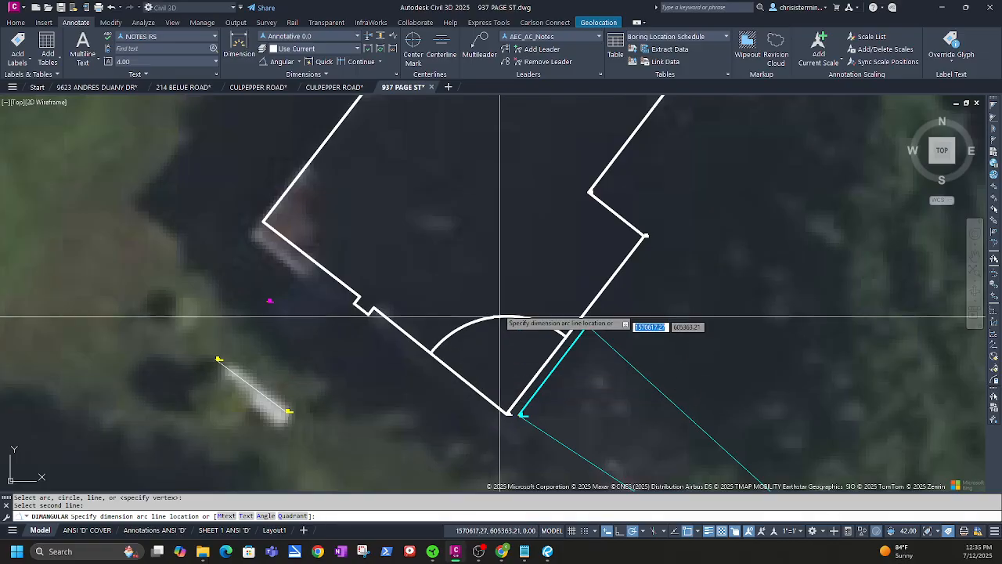
scroll(489, 321, up, 4)
scroll(501, 320, up, 5)
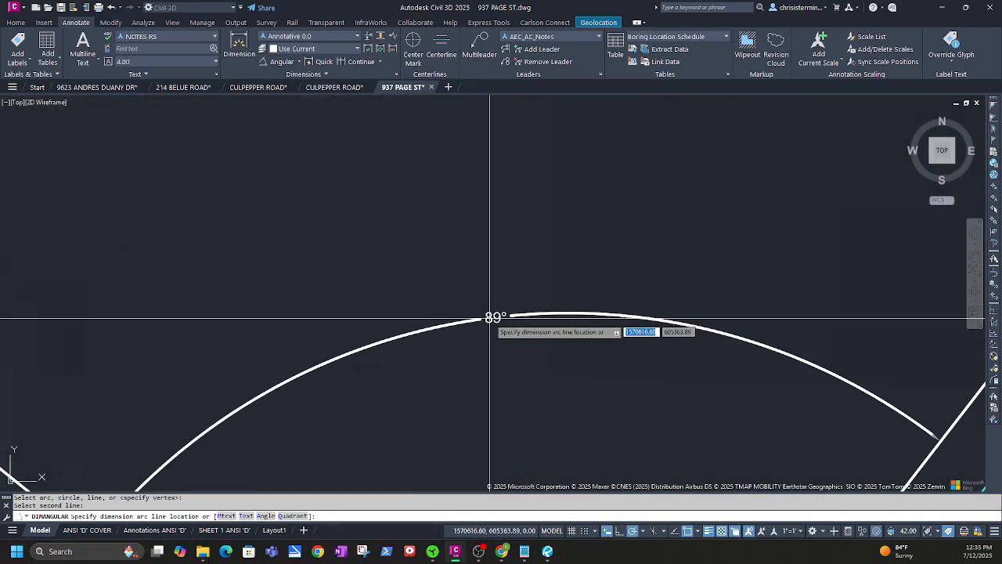
key(Escape)
scroll(501, 321, down, 5)
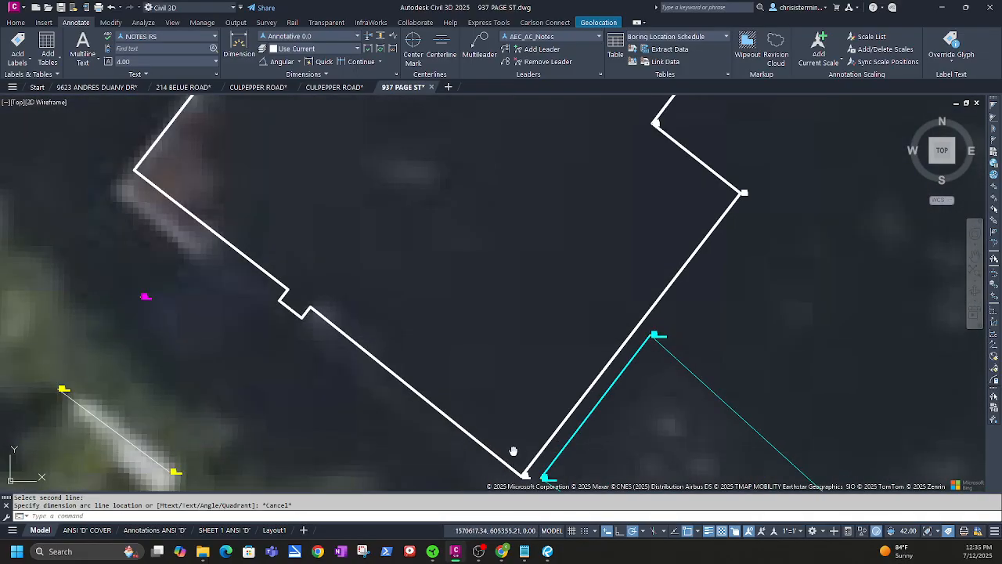
scroll(514, 423, up, 6)
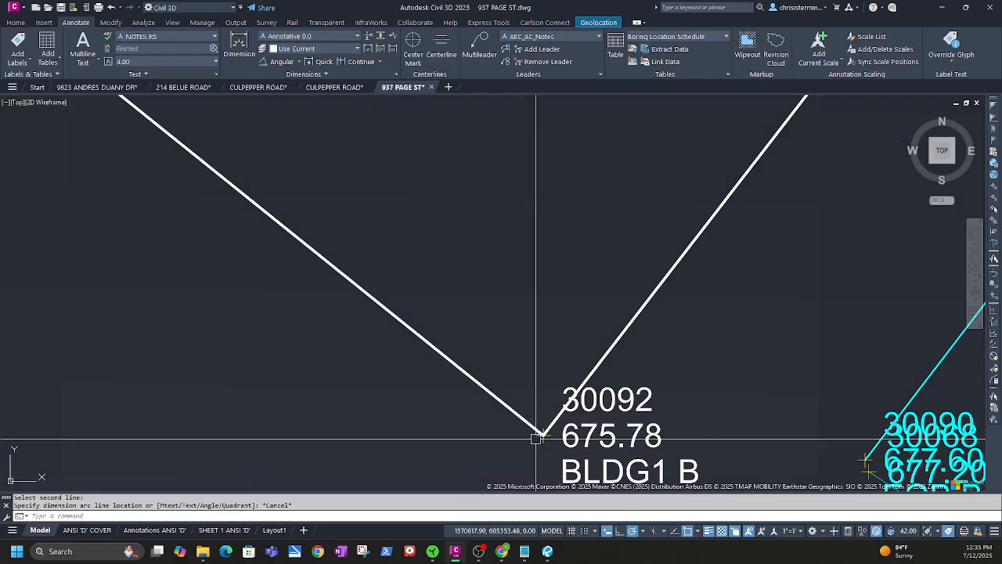
click(543, 435)
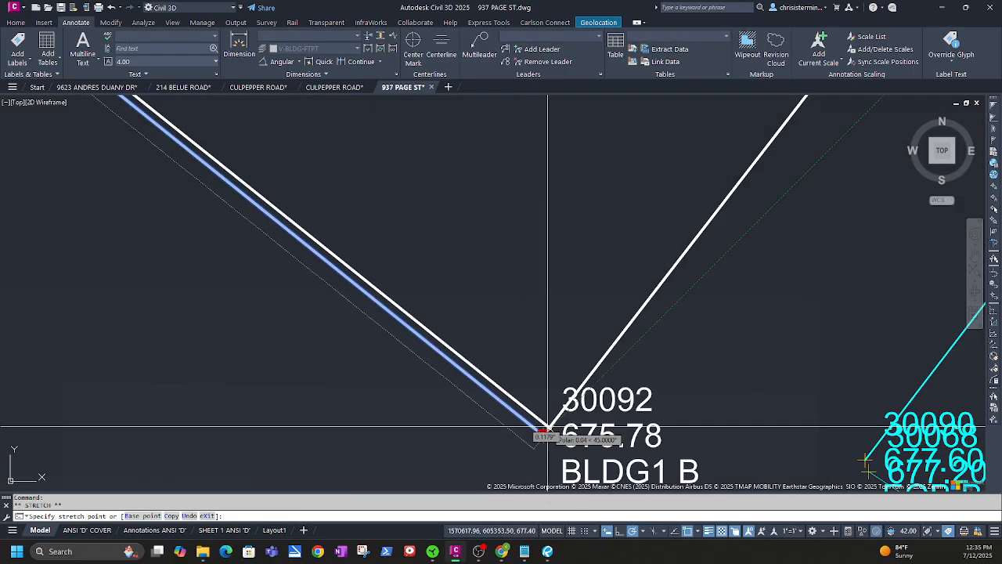
scroll(550, 427, down, 4)
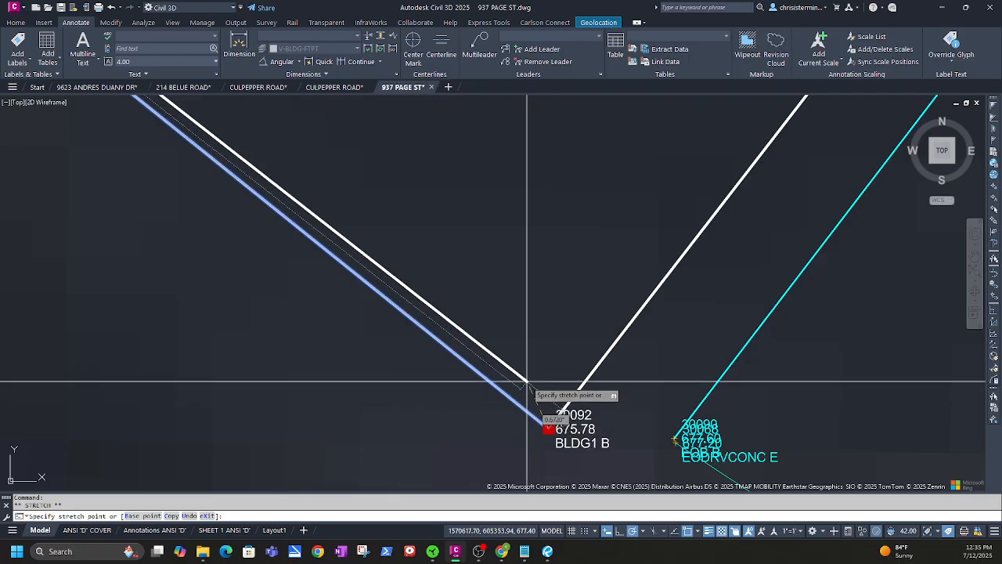
scroll(520, 365, down, 2)
scroll(483, 337, up, 5)
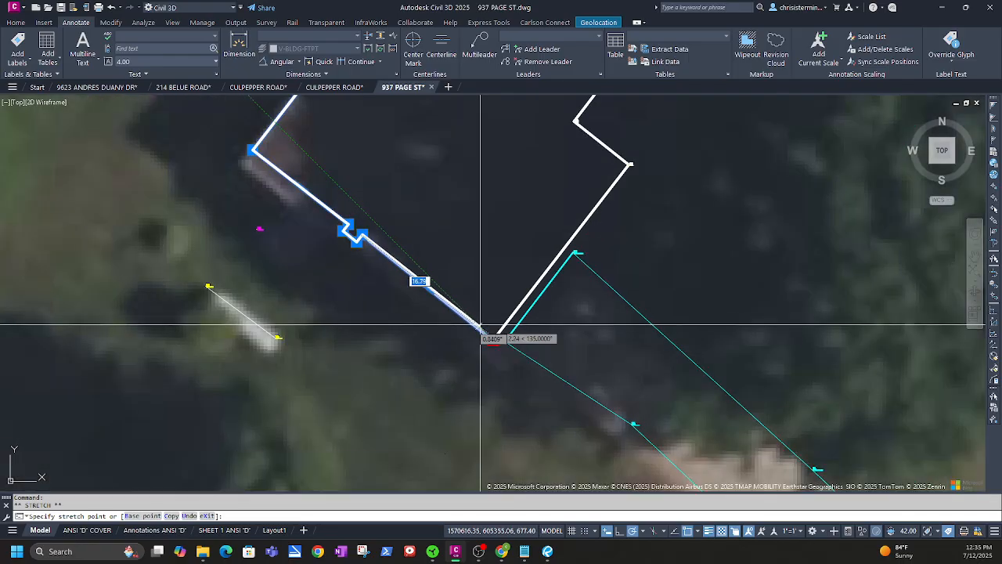
key(Escape)
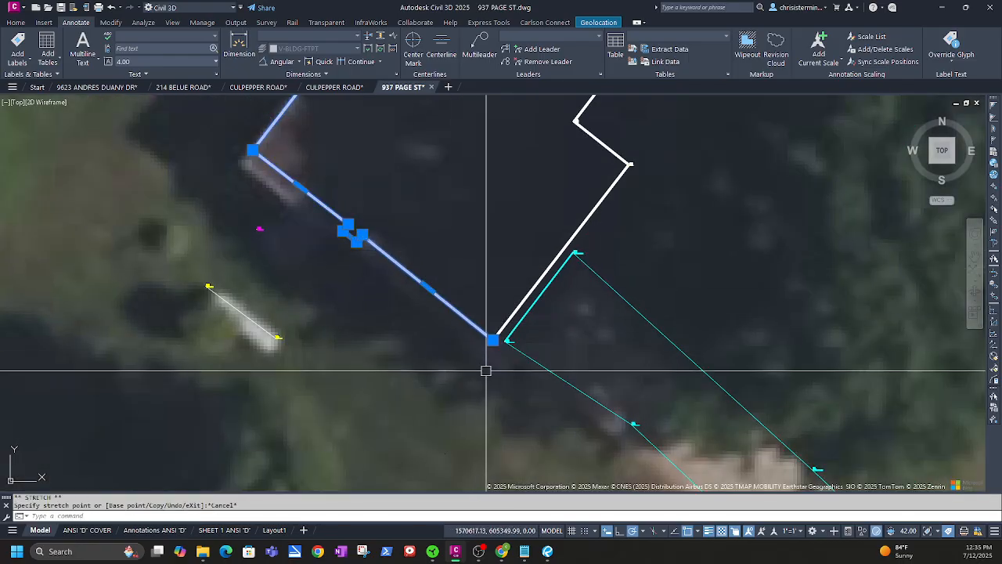
scroll(504, 342, up, 3)
scroll(486, 337, up, 4)
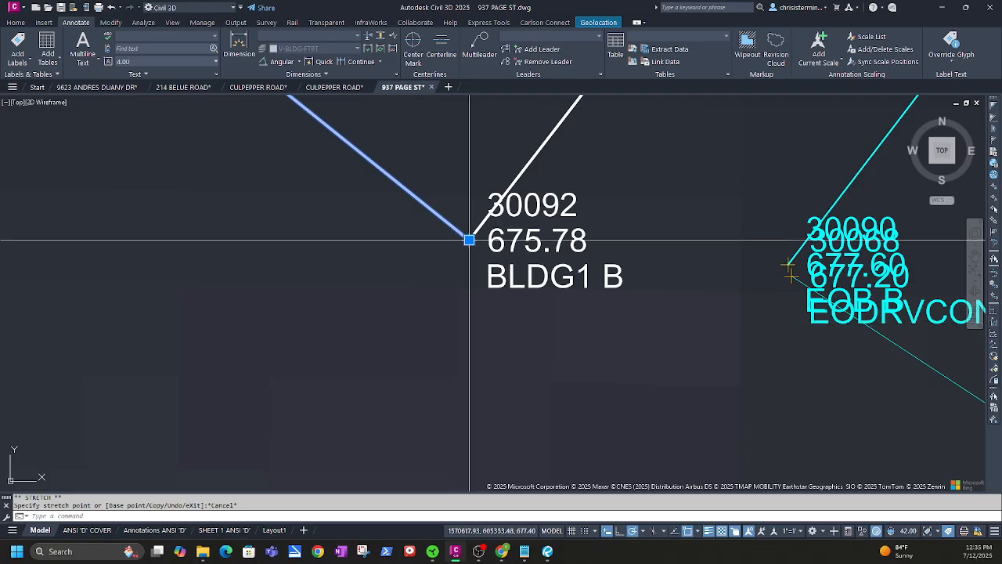
click(468, 238)
key(Escape)
scroll(412, 324, down, 5)
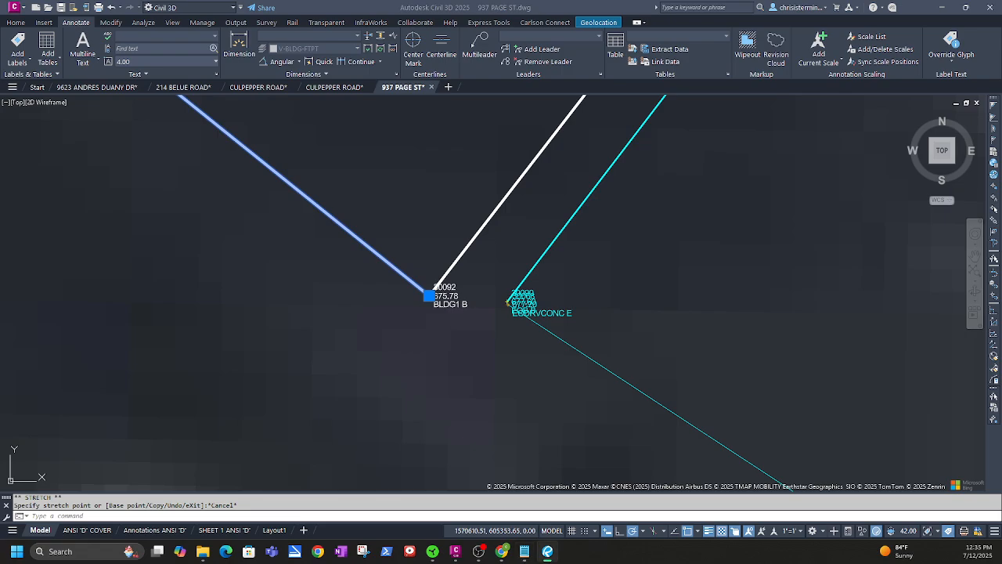
drag(0, 184, 455, 58)
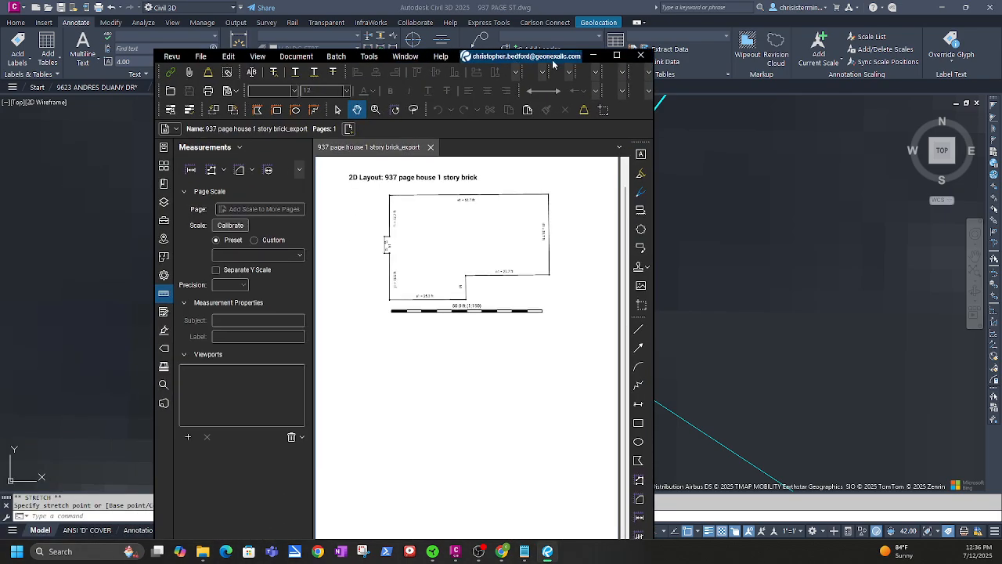
click(619, 63)
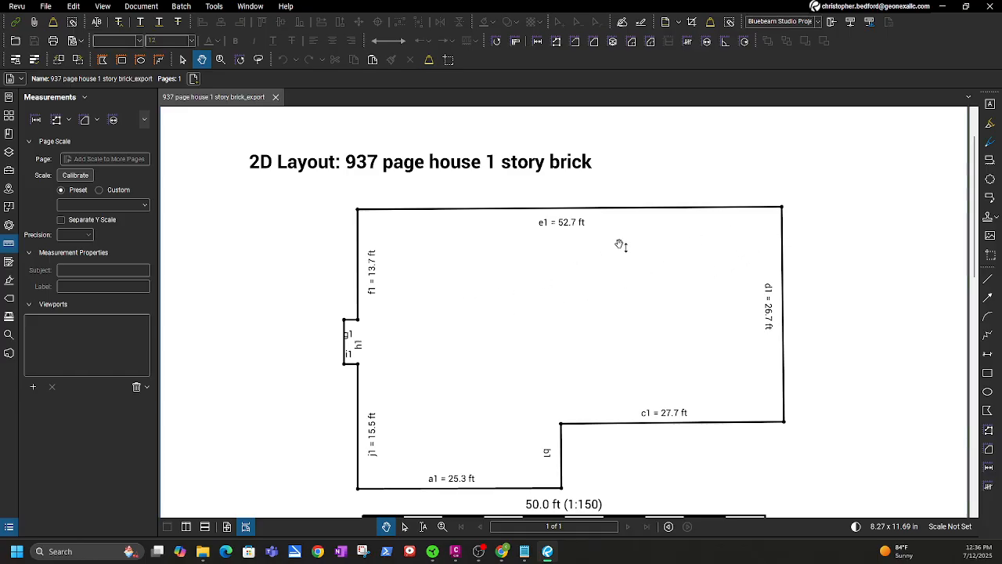
drag(702, 5, 0, 173)
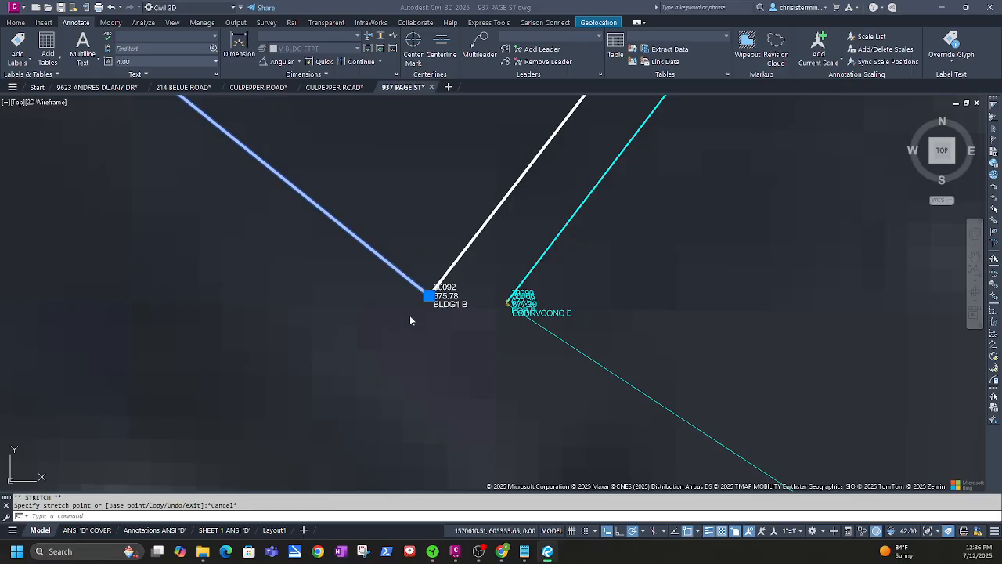
Reselect the footprint polyline and add a vertex at the next building corner past its end
scroll(415, 307, up, 2)
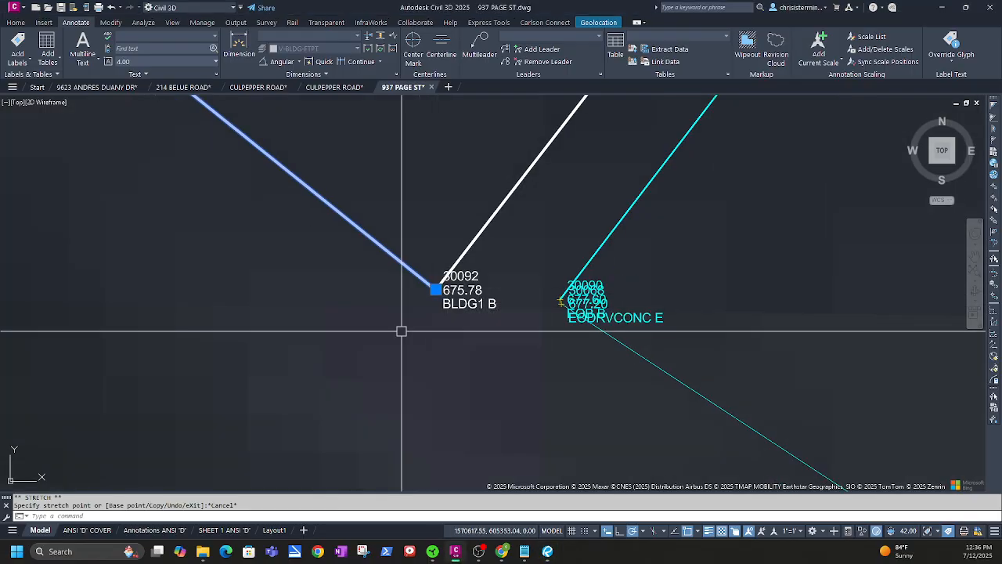
scroll(401, 331, down, 5)
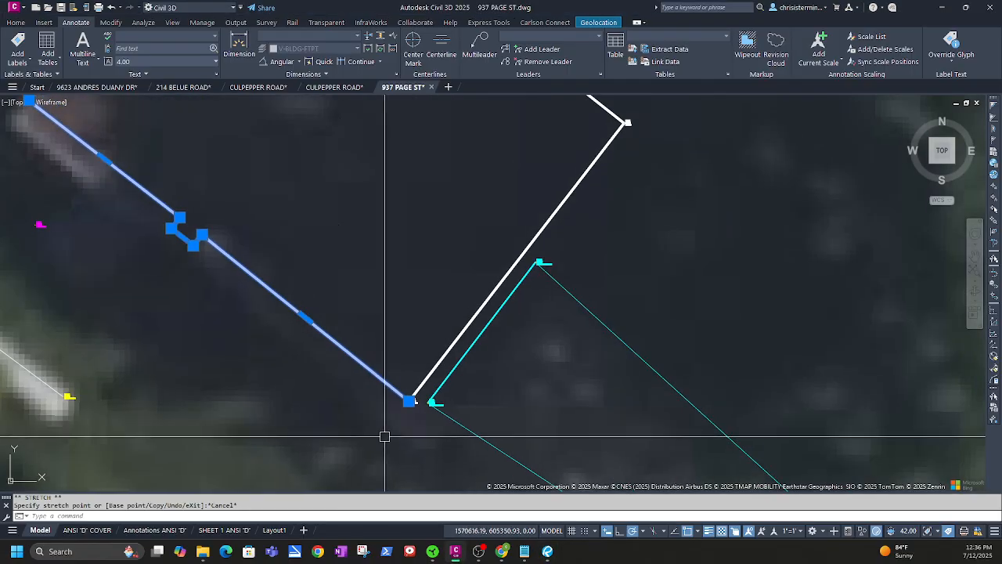
middle_drag(384, 437, 454, 297)
mouse_move(398, 336)
middle_down()
mouse_move(463, 444)
mouse_move(454, 462)
middle_up()
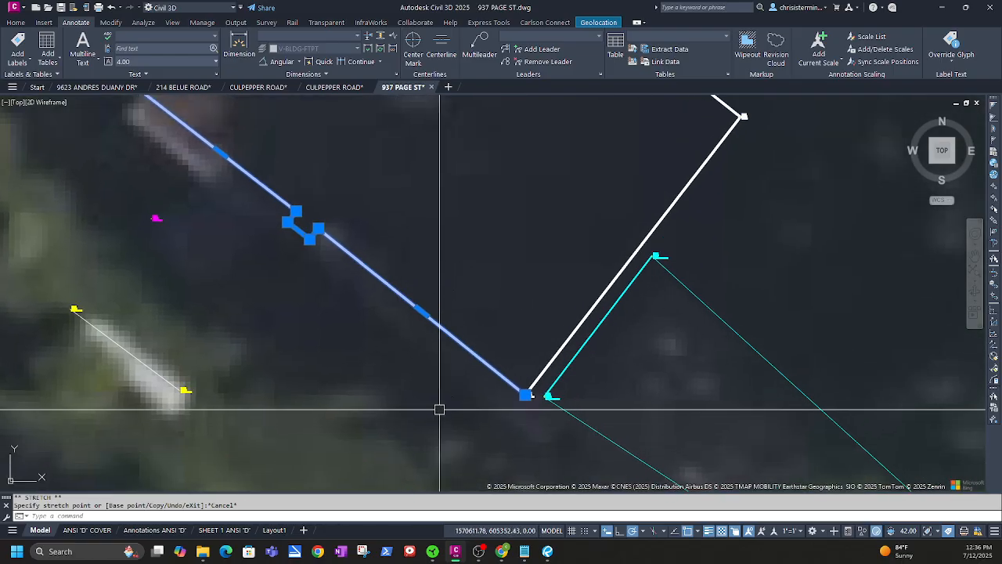
middle_drag(439, 409, 377, 461)
key(Escape)
click(440, 427)
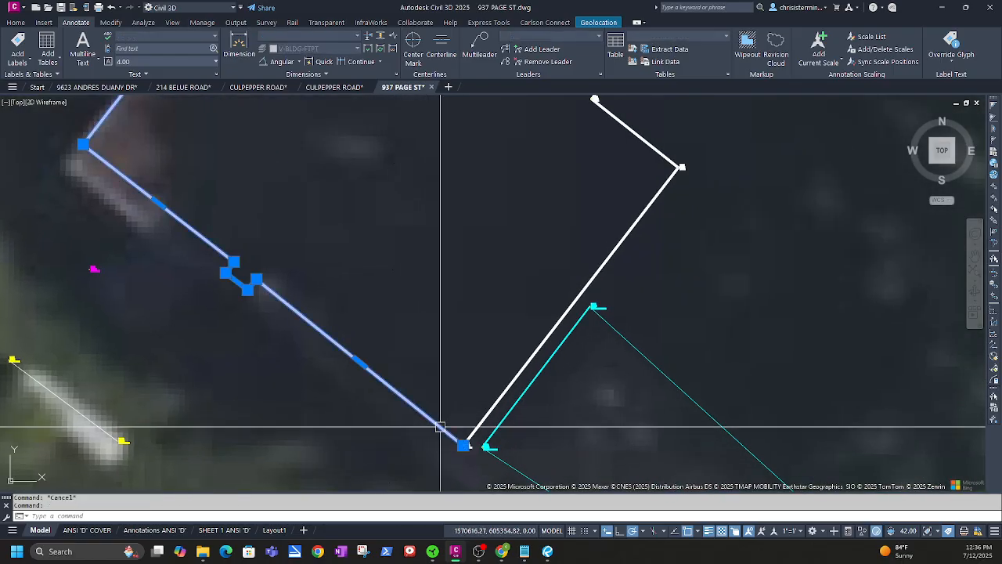
mouse_move(464, 446)
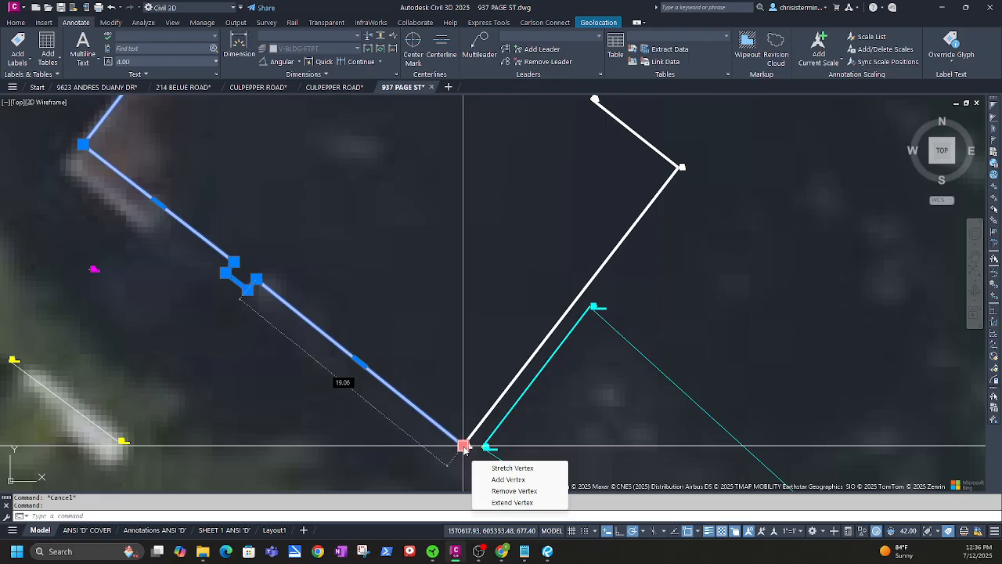
click(505, 480)
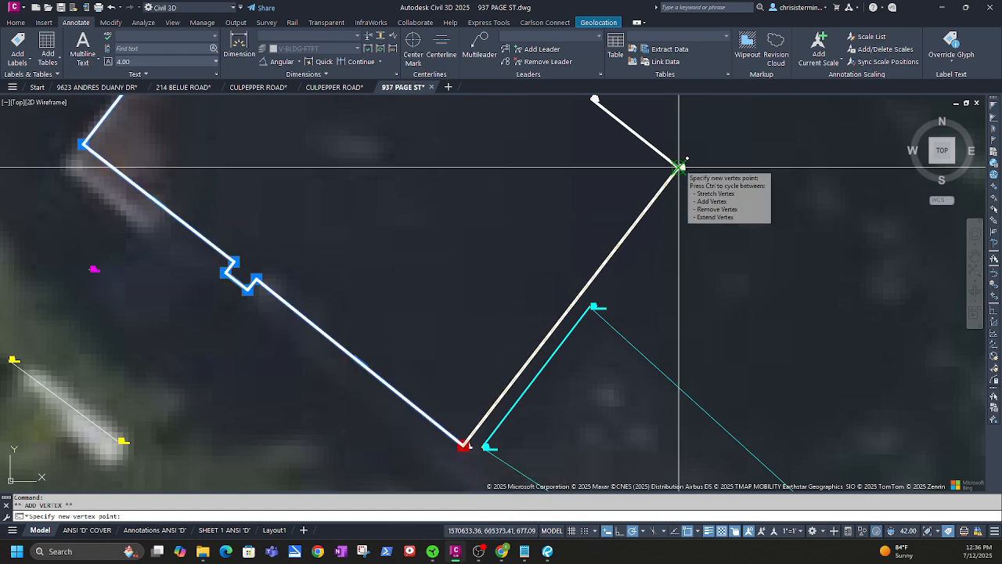
scroll(677, 172, up, 4)
click(671, 167)
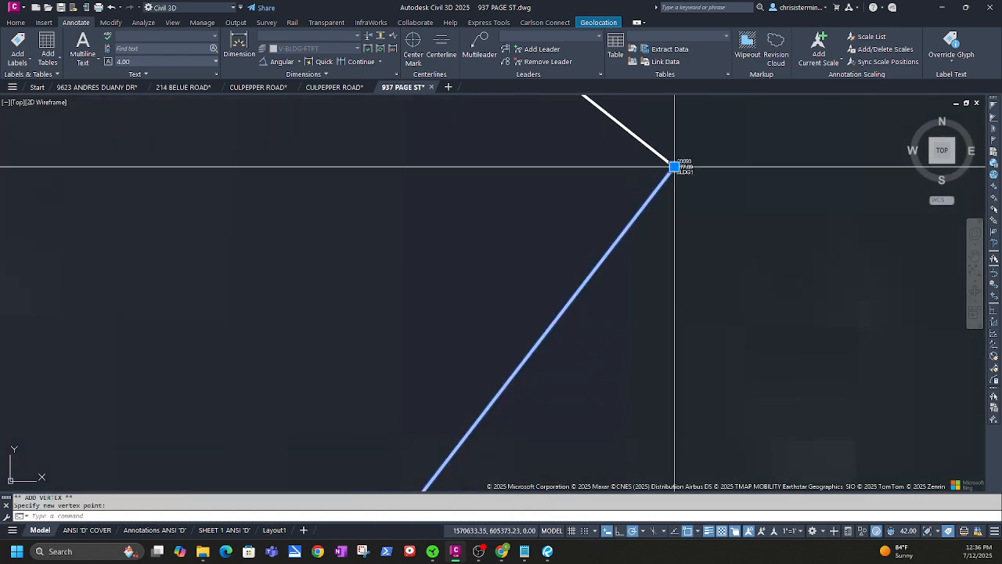
Add vertices at the remaining building corners around to the house's north corner
mouse_move(674, 167)
click(704, 203)
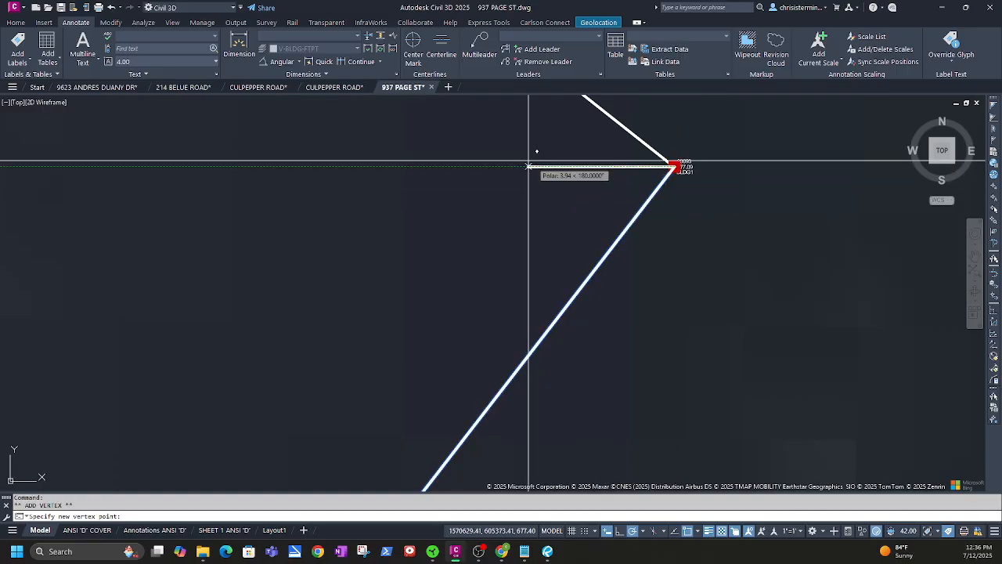
middle_drag(530, 161, 562, 479)
click(518, 335)
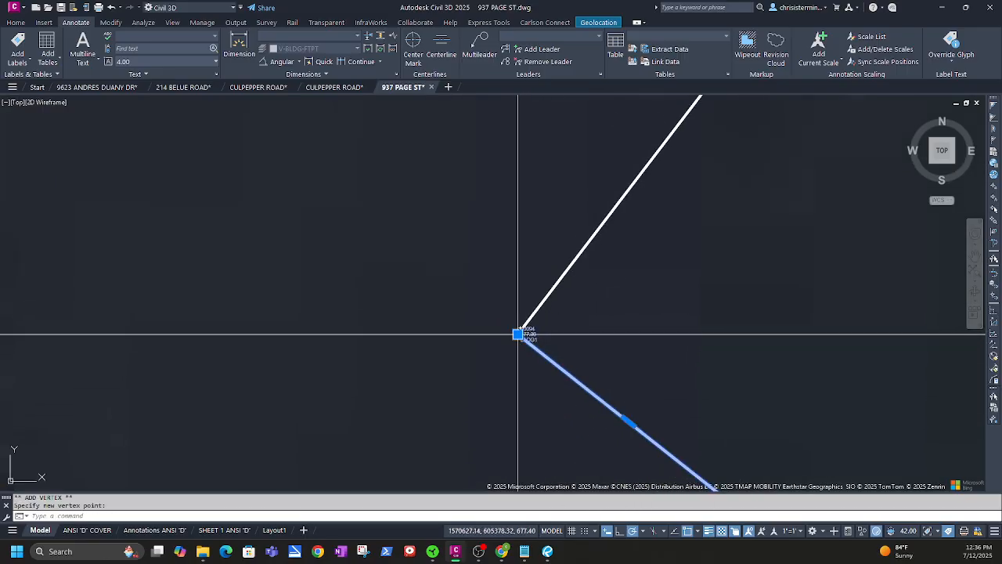
mouse_move(517, 335)
click(545, 368)
scroll(771, 268, up, 5)
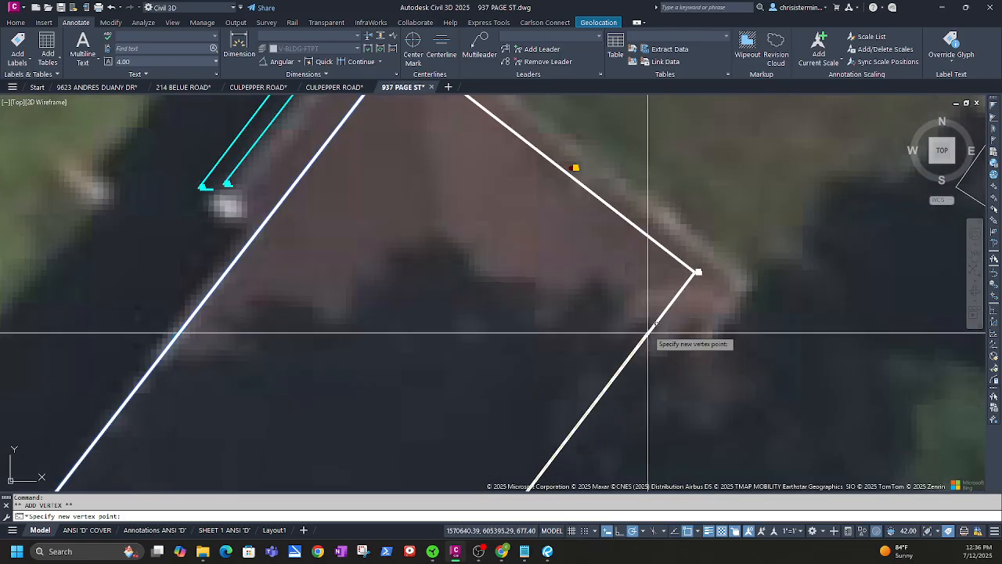
click(695, 272)
mouse_move(695, 272)
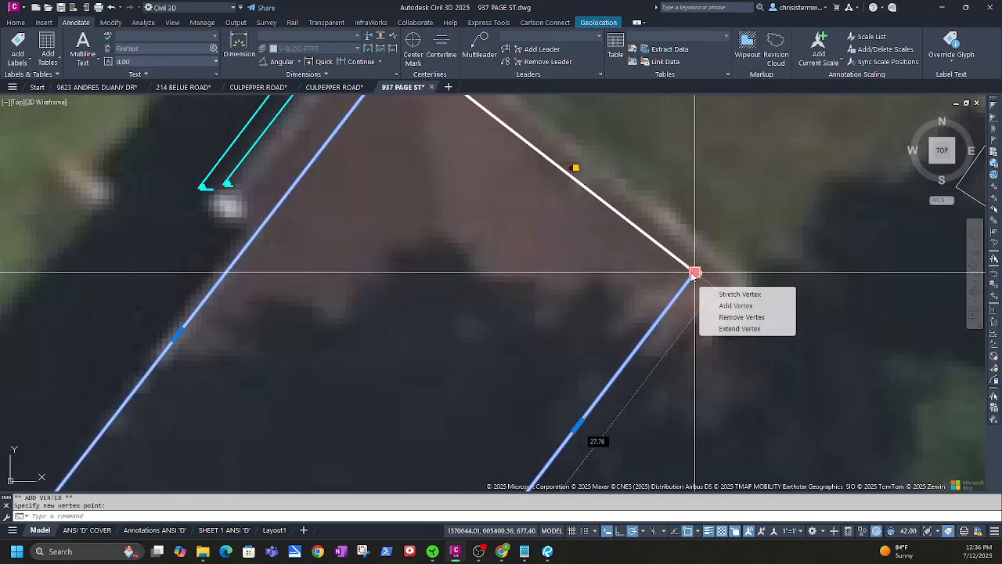
click(732, 305)
middle_drag(492, 198, 577, 410)
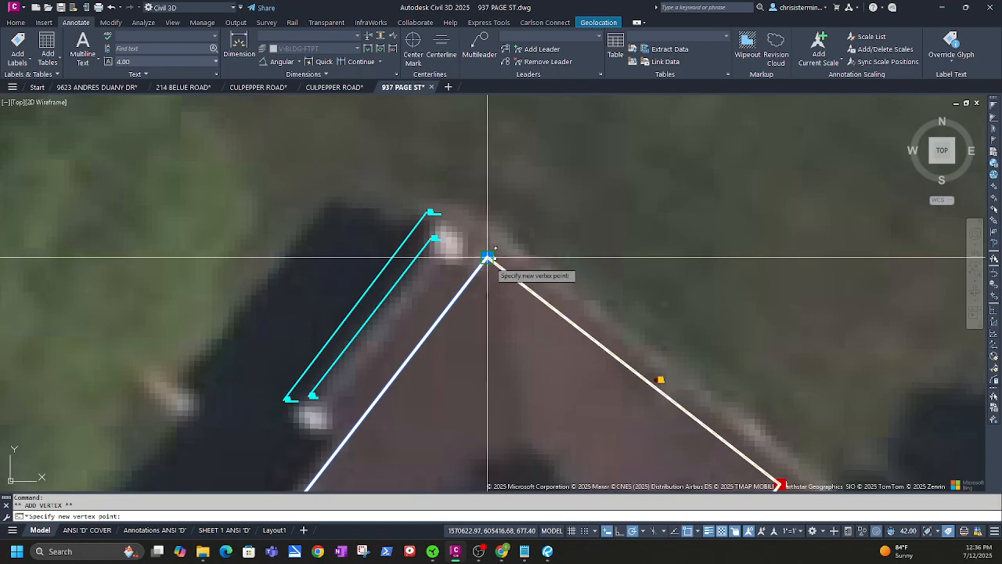
click(488, 257)
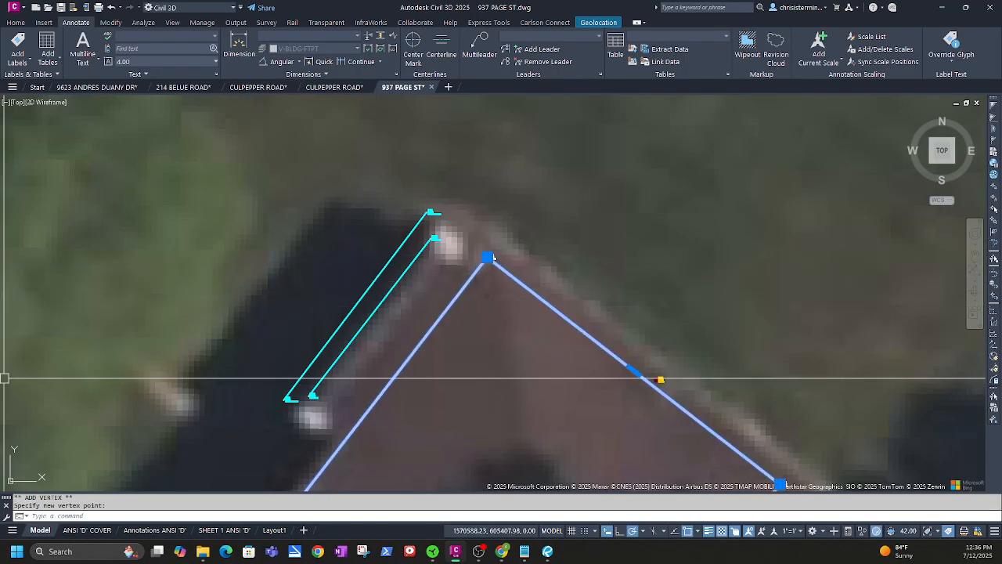
click(16, 23)
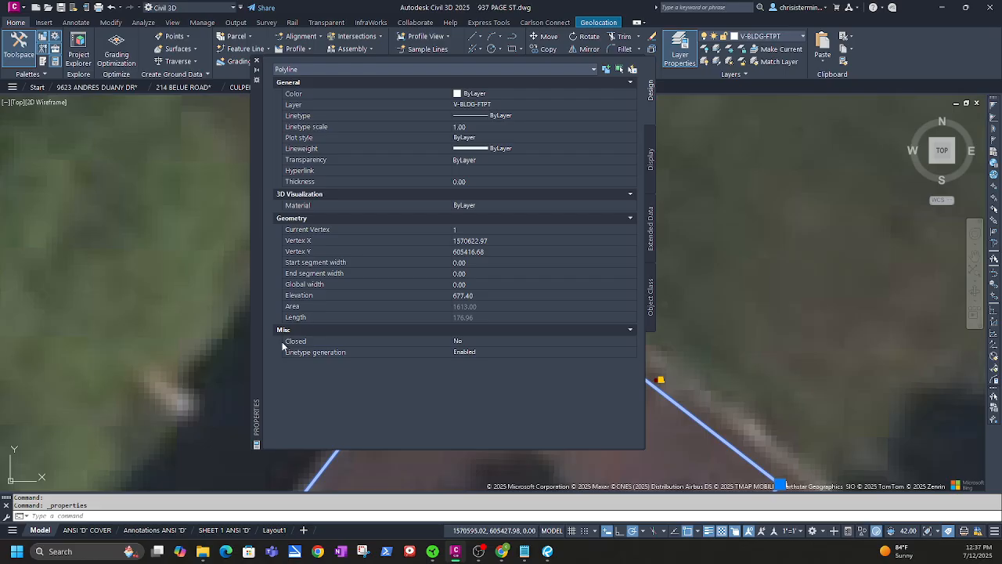
Set the footprint polyline's Closed property to Yes in the Properties palette
click(470, 341)
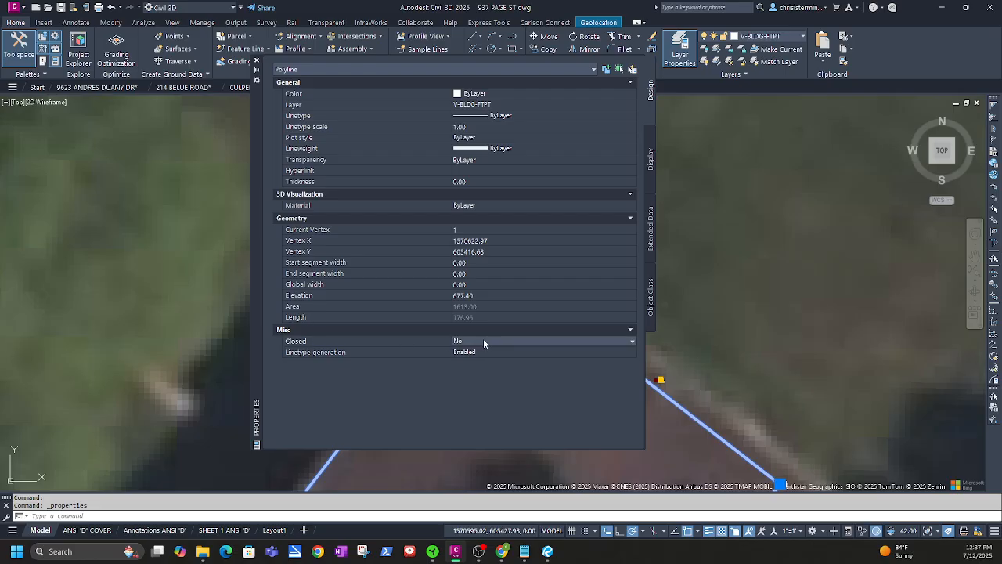
click(491, 341)
click(458, 352)
click(256, 62)
Offset the closed footprint polyline 5 units inward
scroll(587, 303, down, 2)
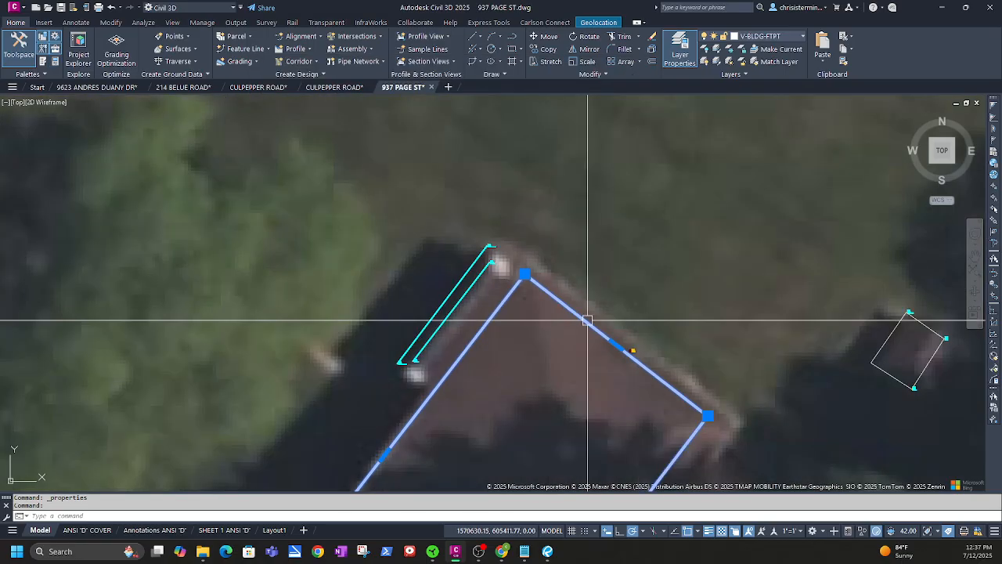
mouse_move(582, 416)
middle_down()
mouse_move(545, 342)
mouse_move(502, 290)
middle_up()
key(Escape)
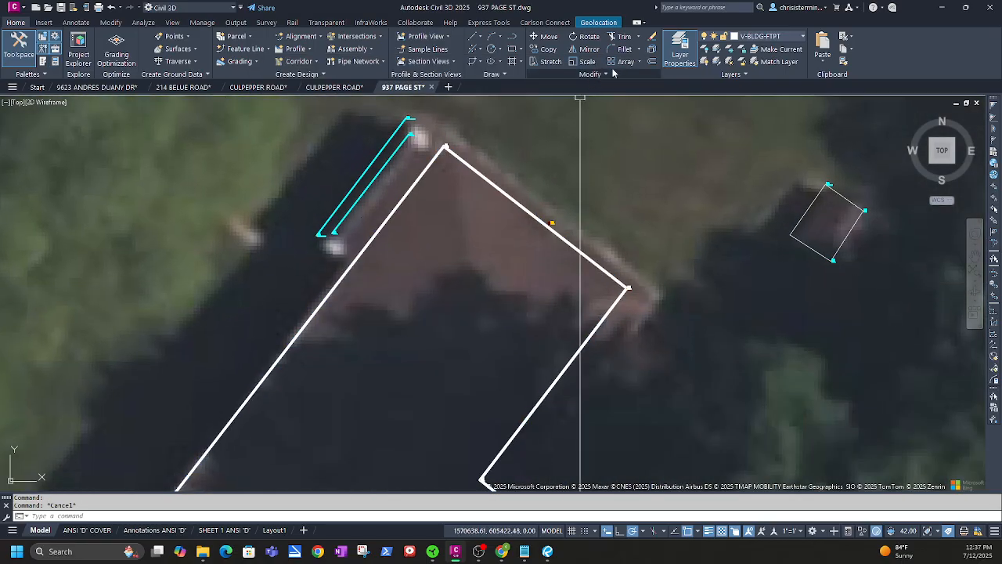
click(652, 65)
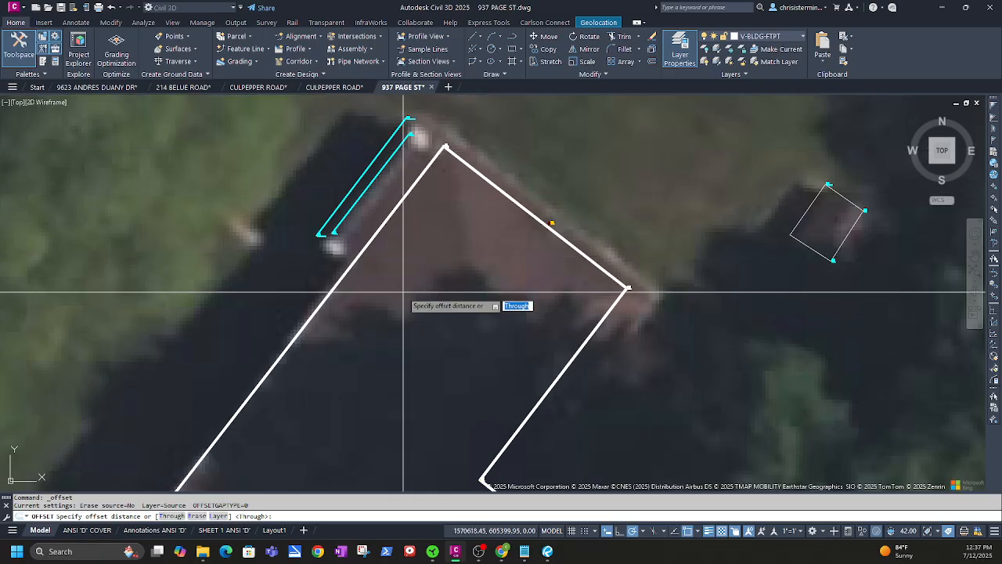
key(Return)
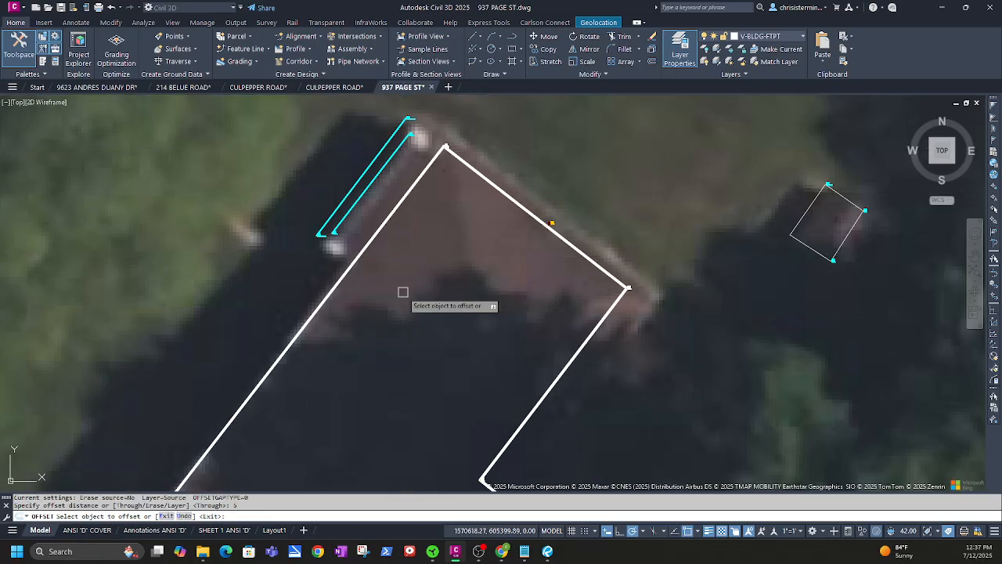
click(308, 321)
click(331, 326)
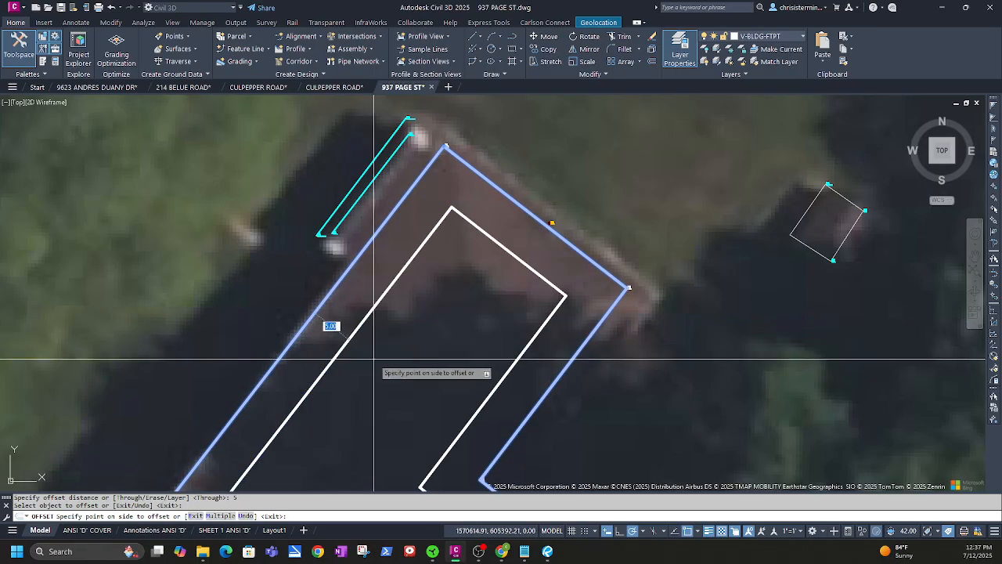
key(Escape)
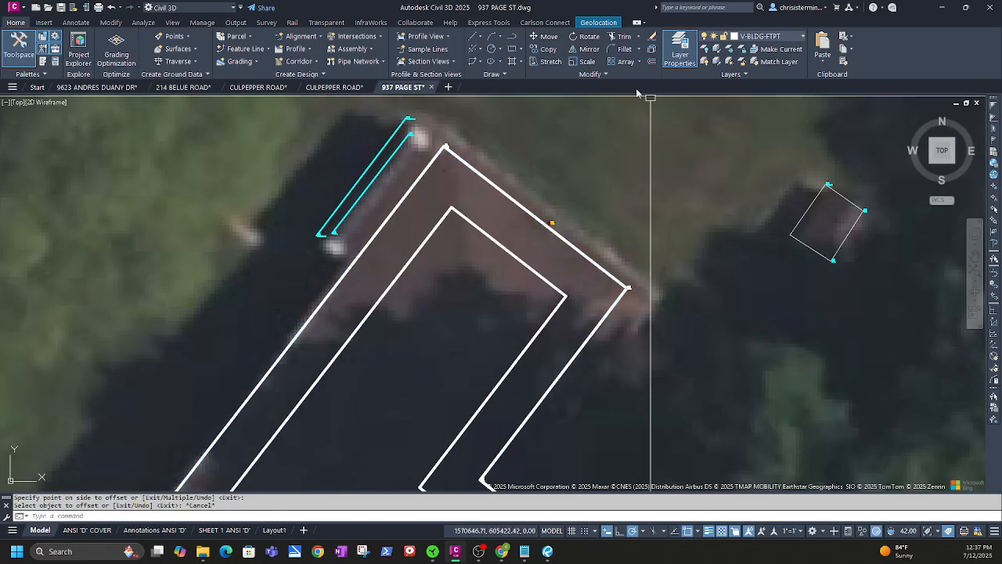
Hatch the band between the outlines with ANSI31 lines at a 113° angle and scale 25
click(510, 62)
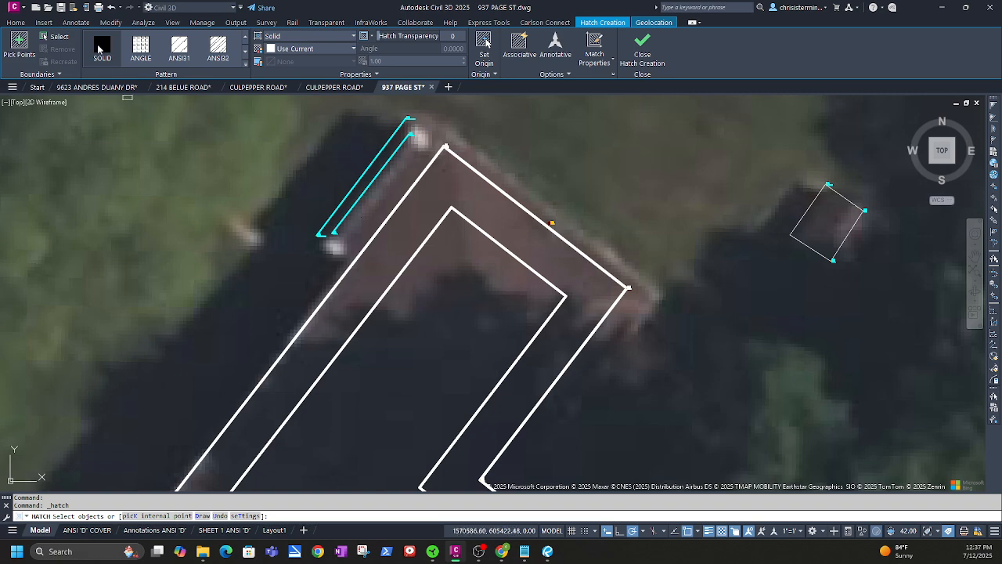
click(177, 50)
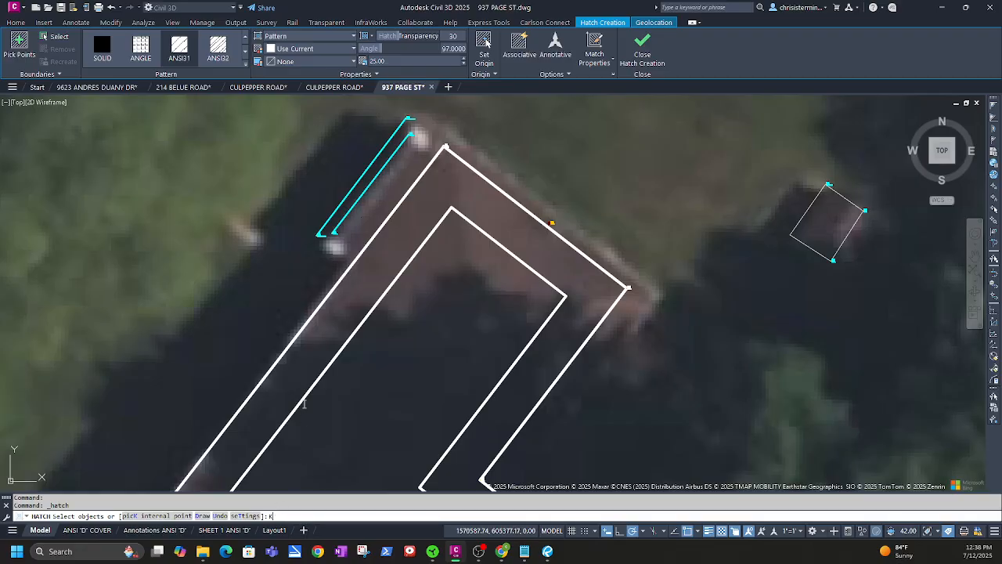
key(Return)
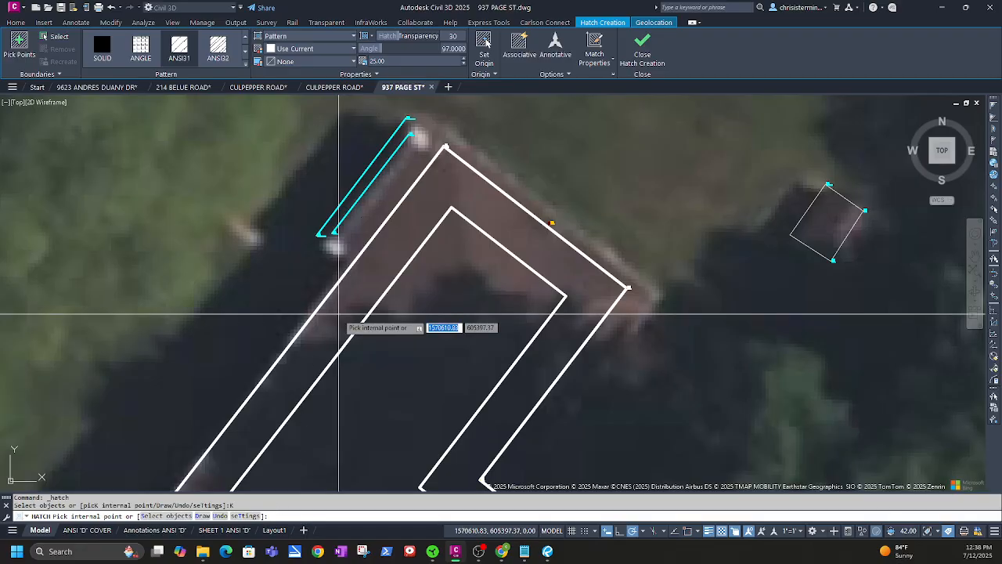
click(338, 315)
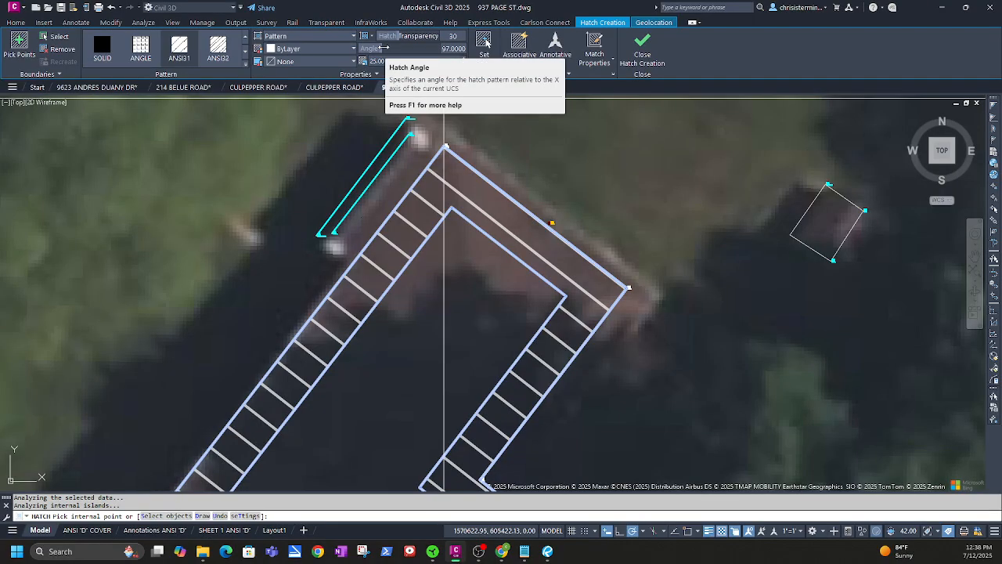
drag(382, 45, 390, 47)
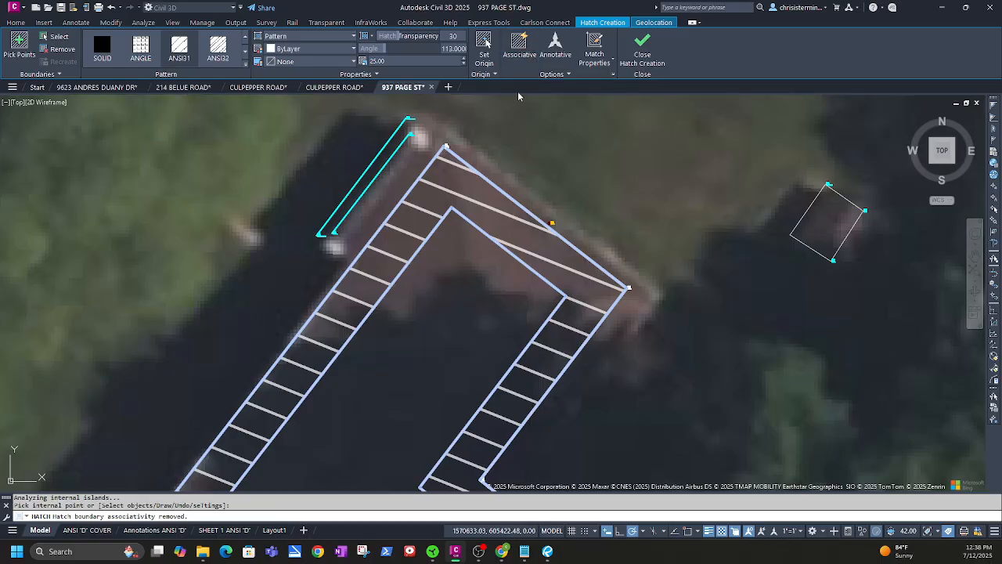
click(648, 53)
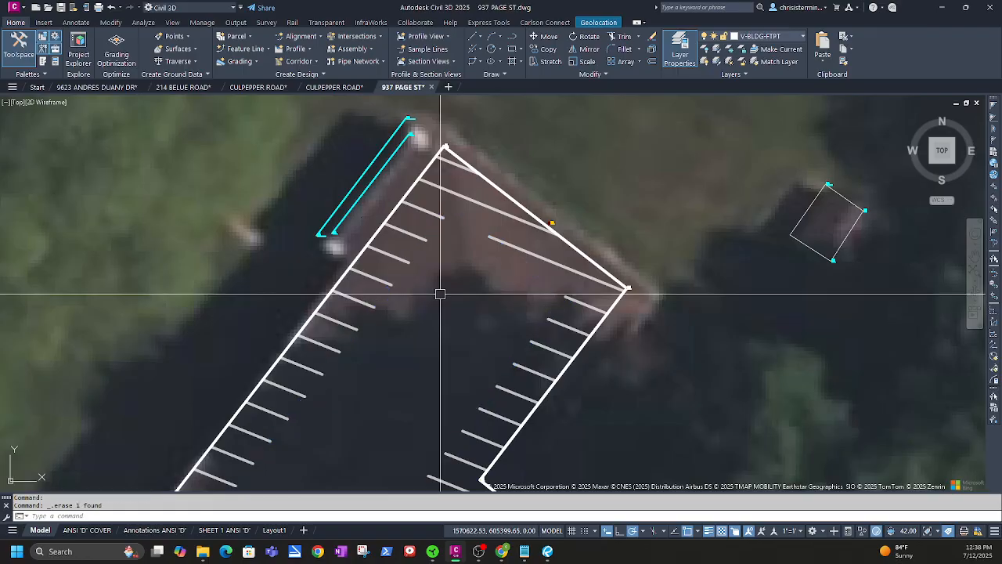
Check the band hatch in Hatch Editor, close it, and zoom to the building's upper-left porch area
scroll(398, 376, down, 4)
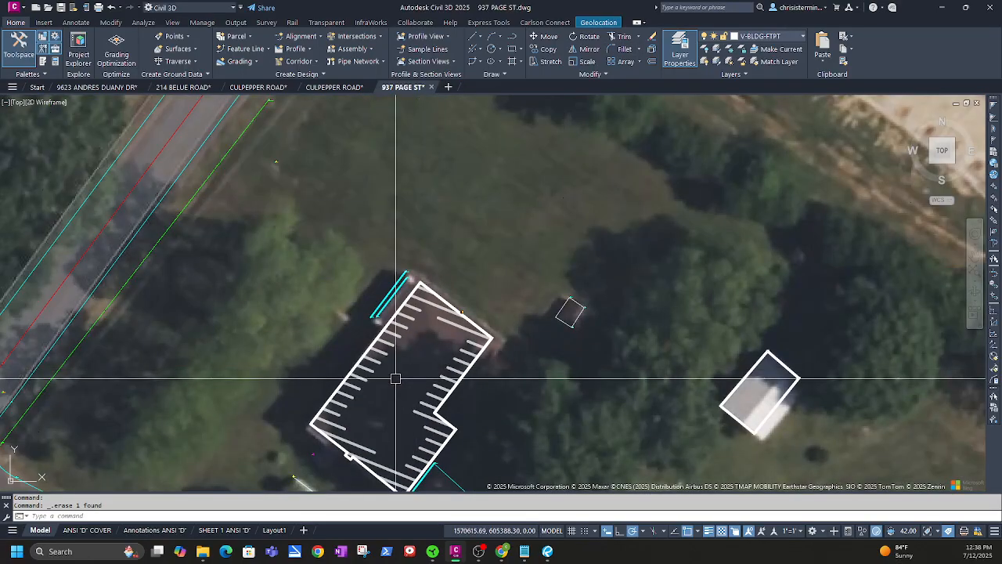
click(419, 262)
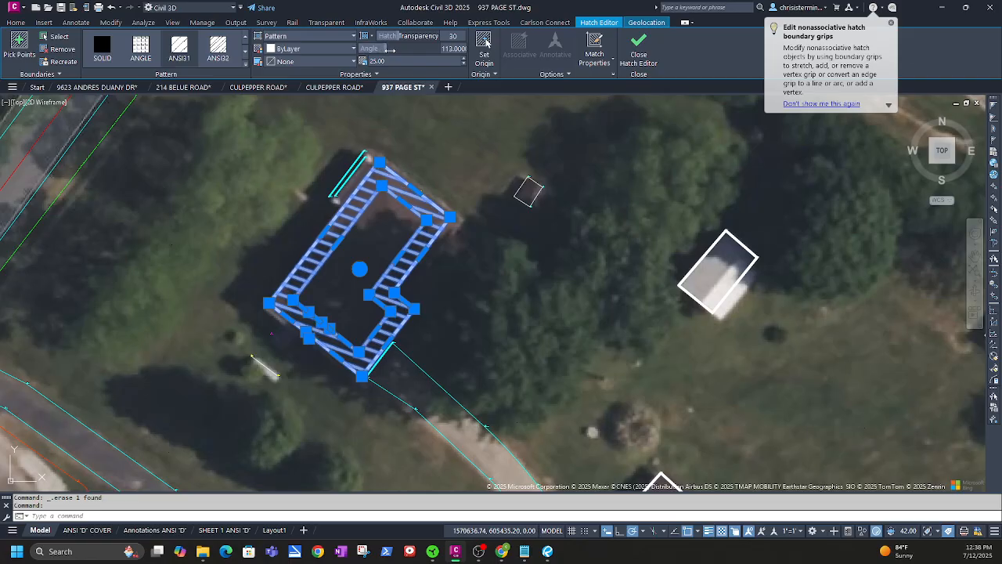
click(638, 47)
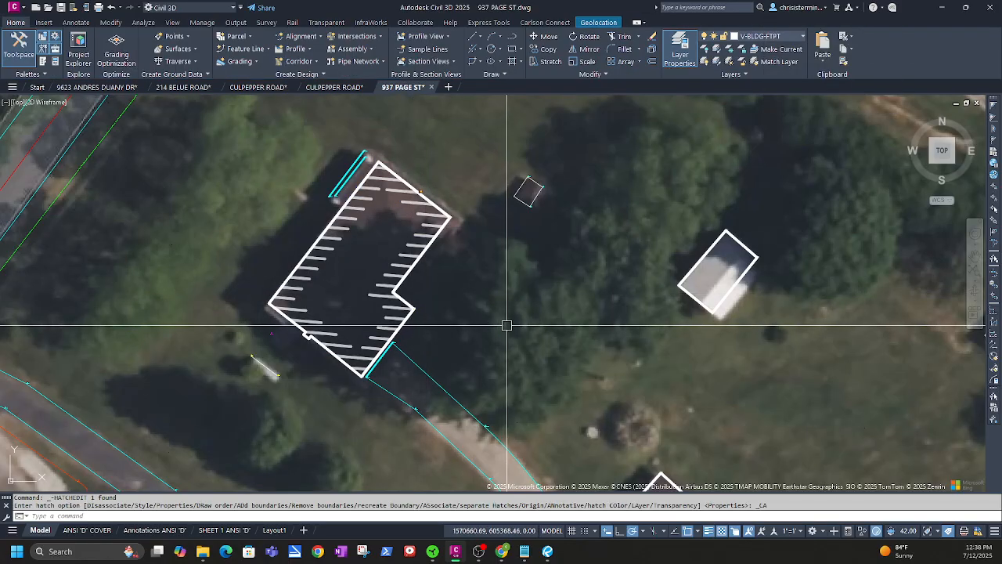
scroll(523, 325, down, 2)
mouse_move(571, 322)
middle_down()
mouse_move(396, 241)
mouse_move(380, 218)
middle_up()
middle_drag(370, 308, 366, 202)
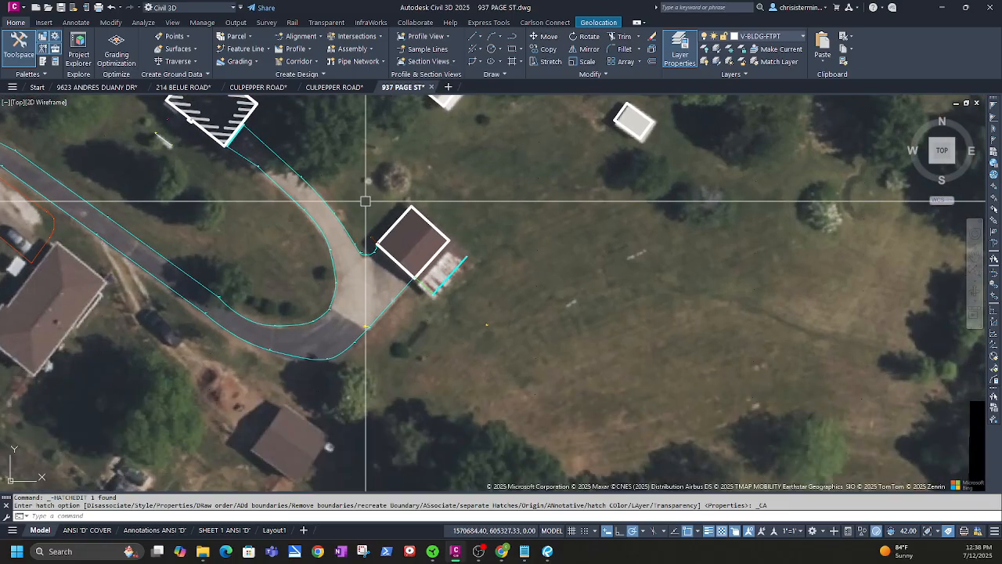
middle_drag(293, 168, 470, 331)
scroll(338, 320, up, 5)
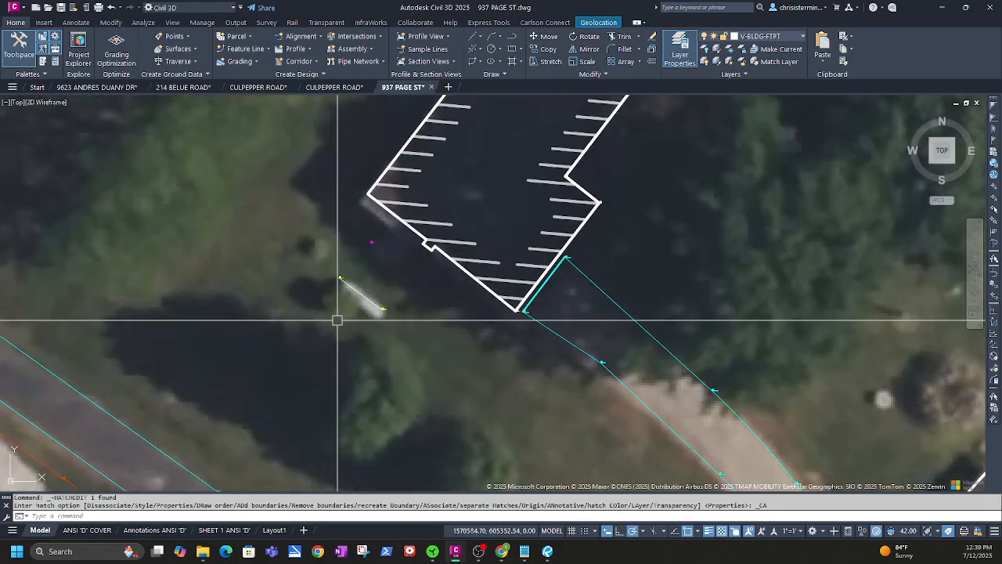
scroll(365, 347, down, 3)
middle_drag(418, 188, 329, 284)
scroll(382, 303, up, 4)
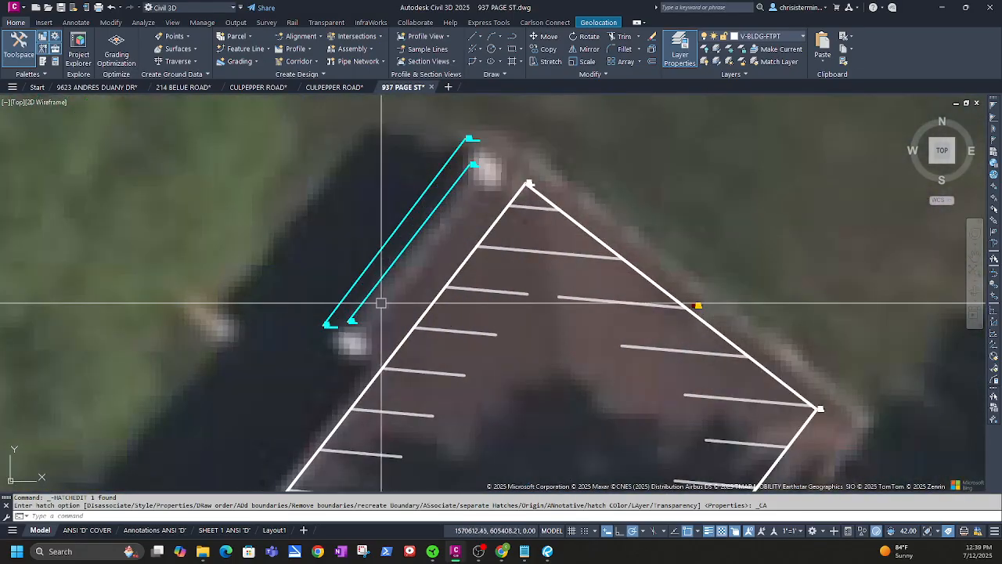
scroll(387, 307, up, 2)
scroll(360, 326, up, 2)
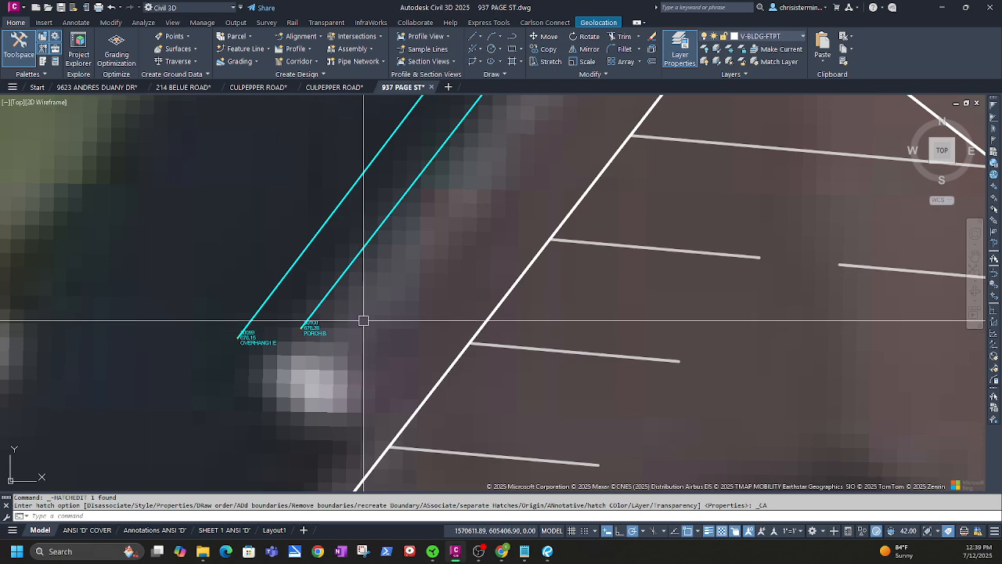
Make V-BLDG-PRCH current by matching the PORCH survey figure's layer with LAYMCUR
click(352, 258)
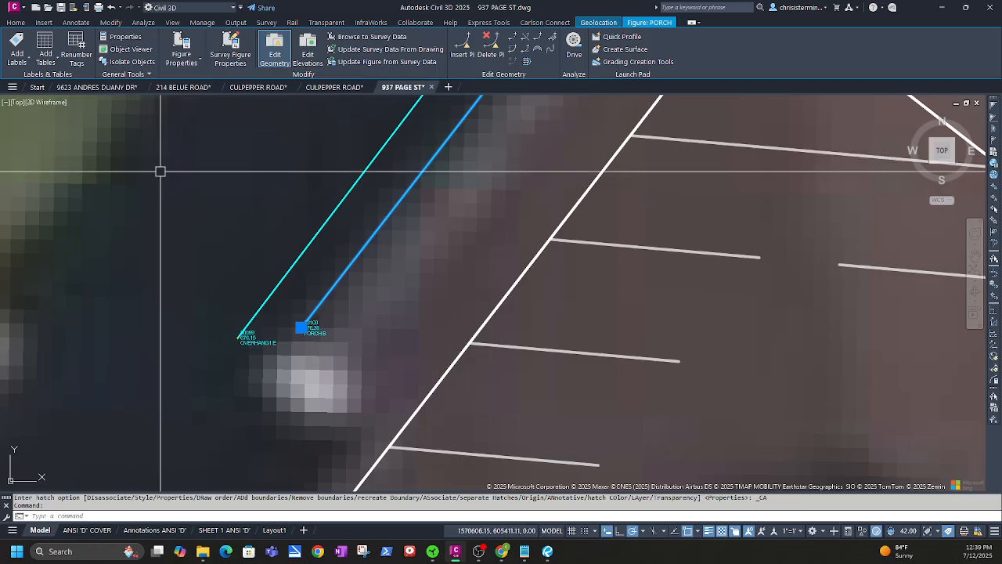
text(CUR)
key(Return)
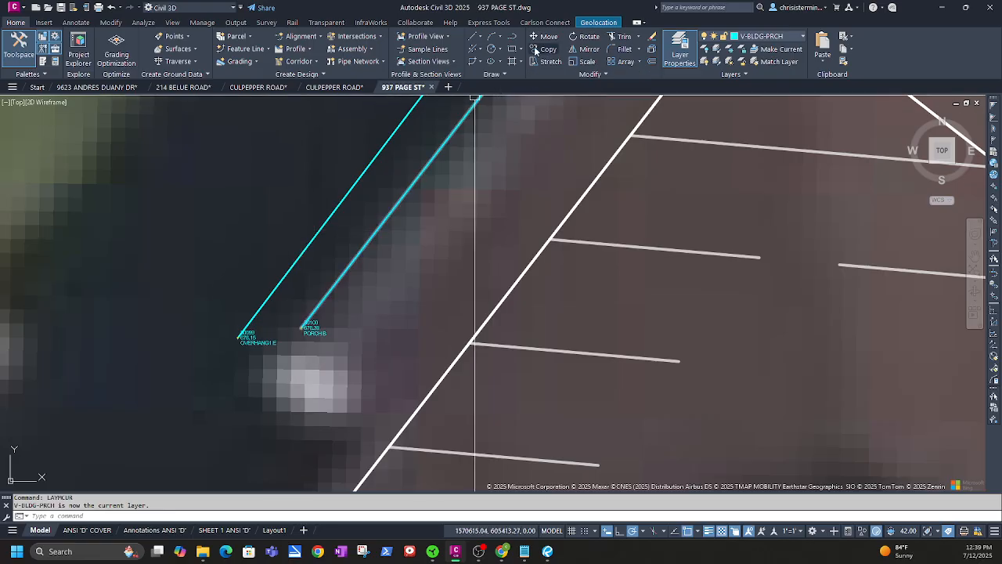
Draw a polyline from the lower porch line end to the house wall
click(514, 38)
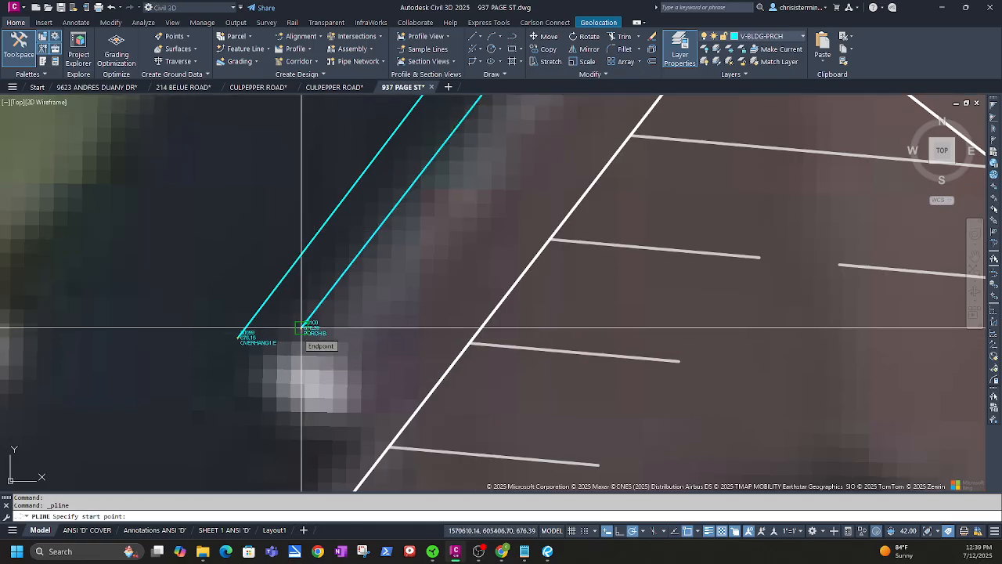
key(Escape)
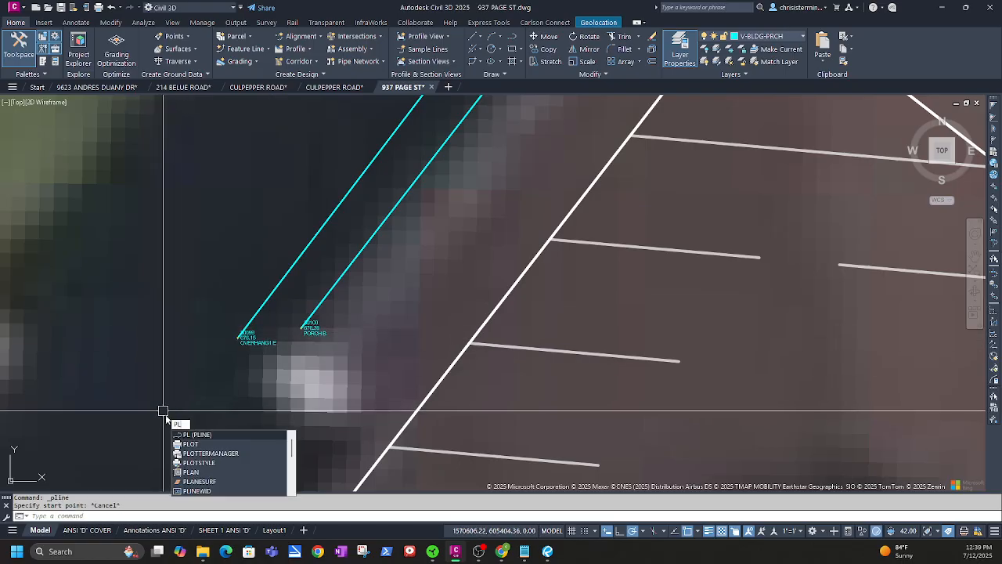
key(Return)
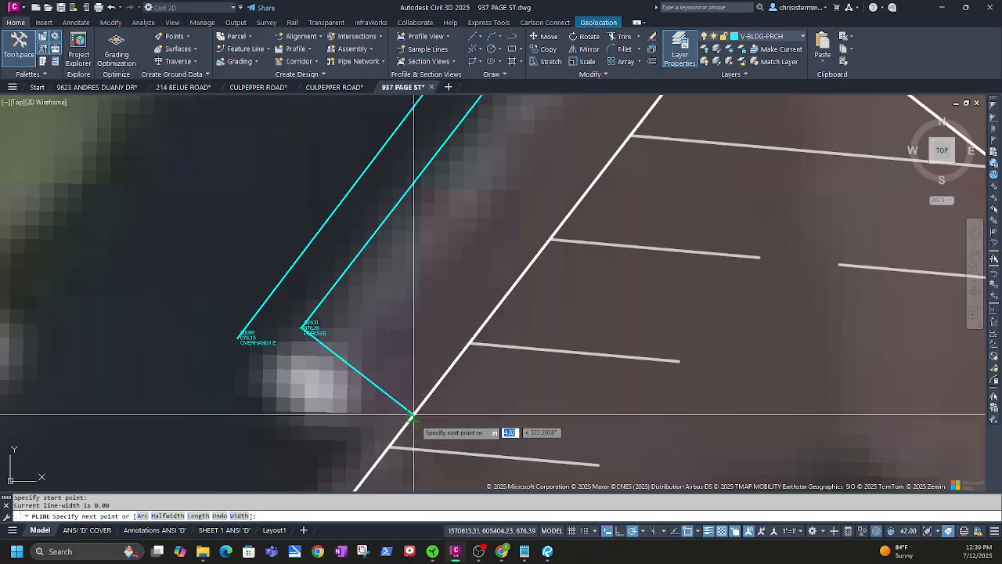
click(413, 415)
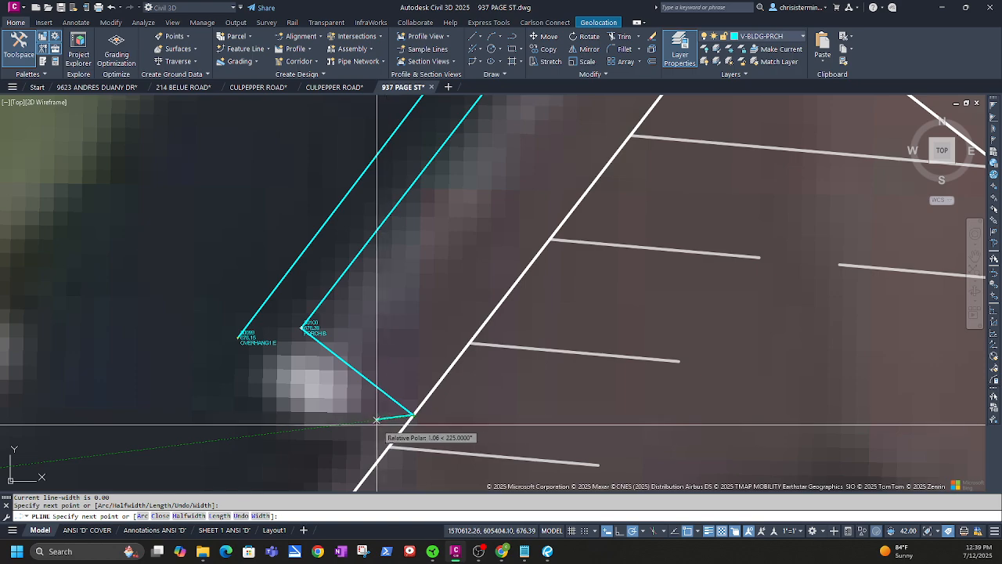
key(Escape)
Draw a short polyline near the porch corners, then delete it as misplaced
middle_drag(526, 208, 459, 374)
key(Return)
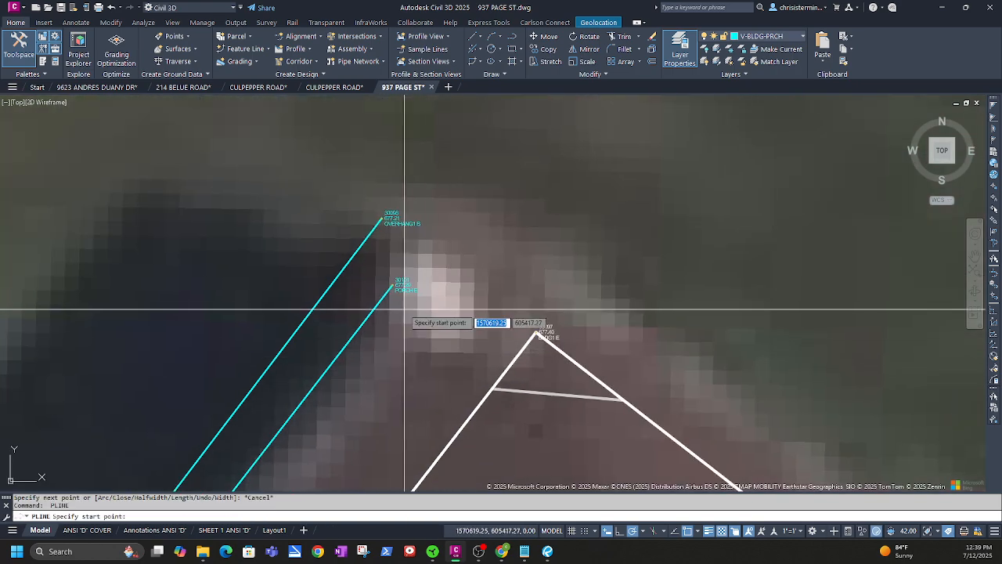
key(Escape)
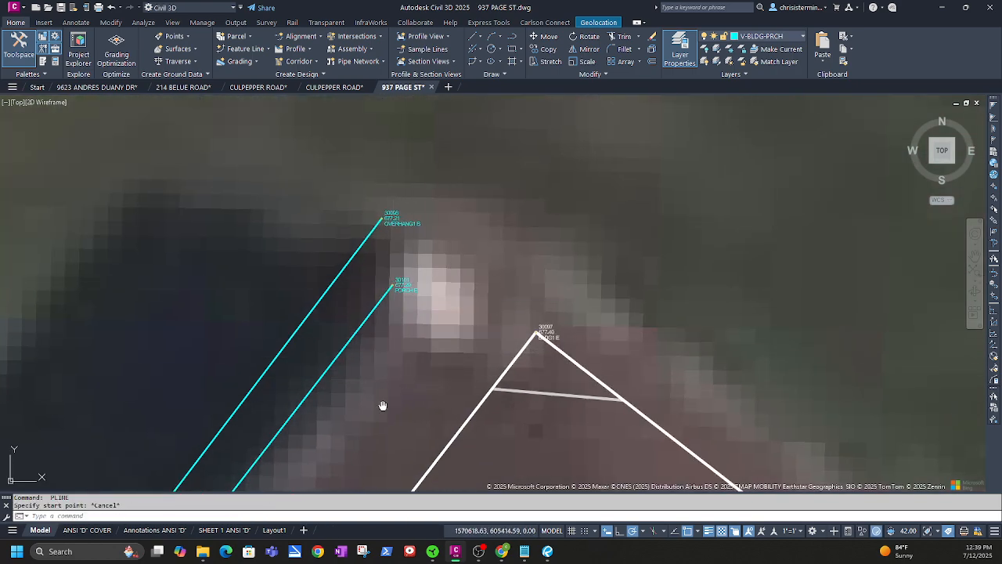
middle_drag(383, 405, 547, 165)
middle_drag(437, 304, 505, 203)
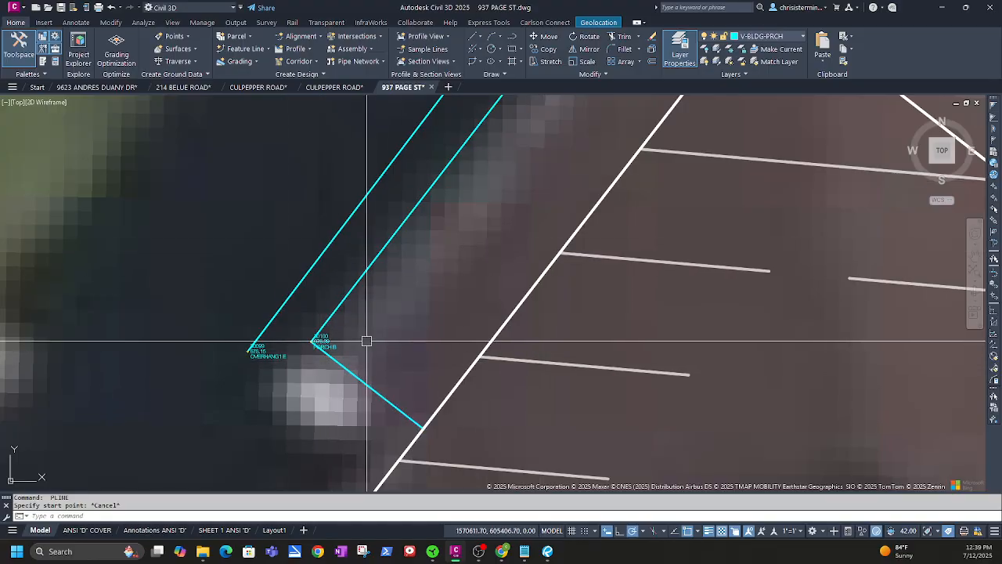
middle_drag(369, 343, 295, 371)
text(PL)
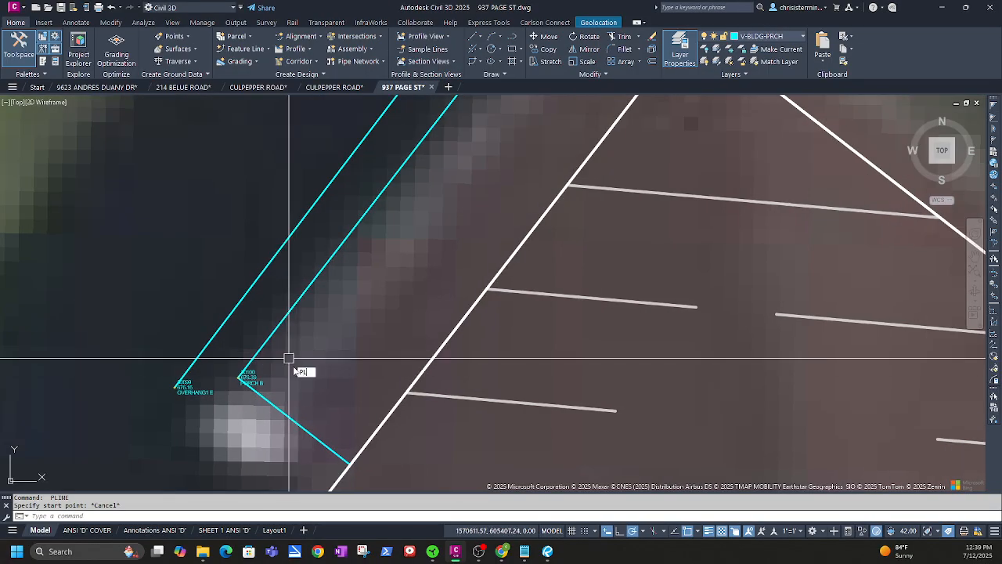
key(Return)
click(393, 274)
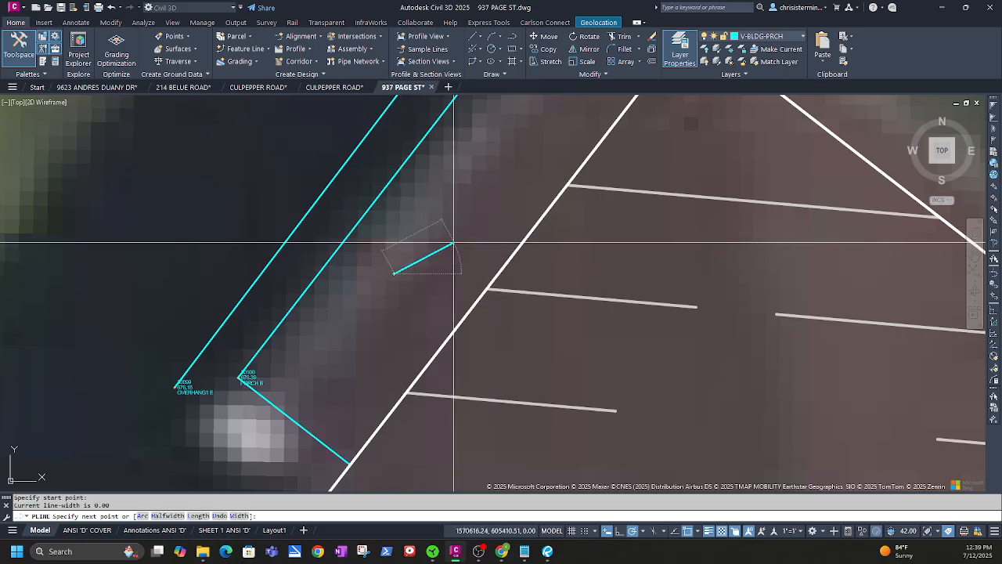
click(453, 244)
key(Escape)
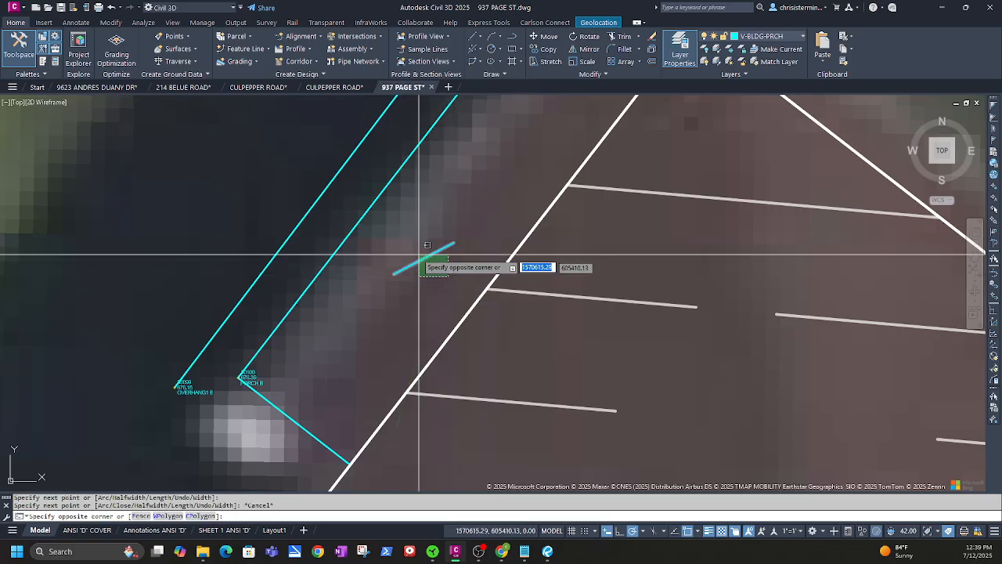
click(414, 260)
key(Delete)
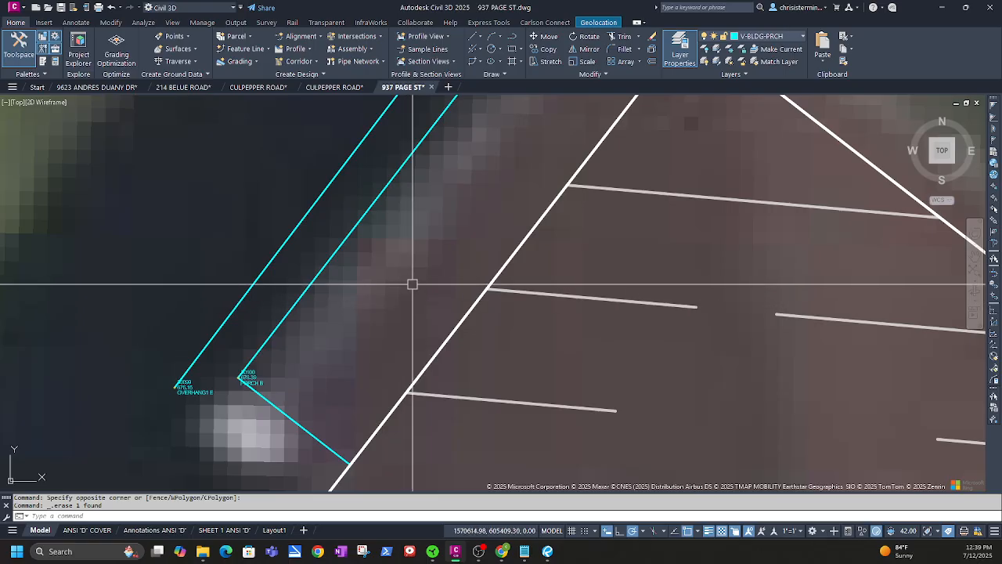
Draw the closing line from the porch line's top end to the footprint corner
click(512, 36)
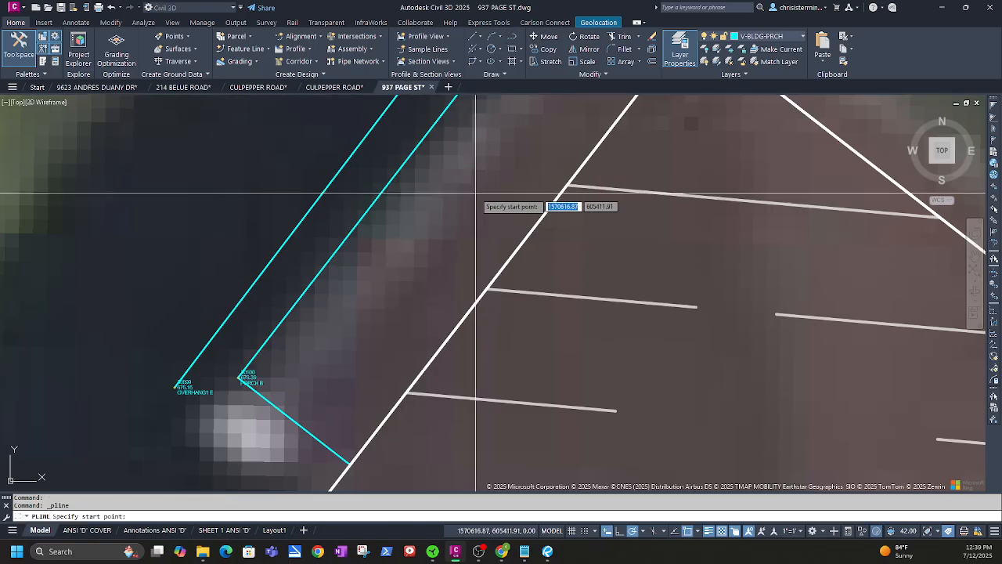
key(Escape)
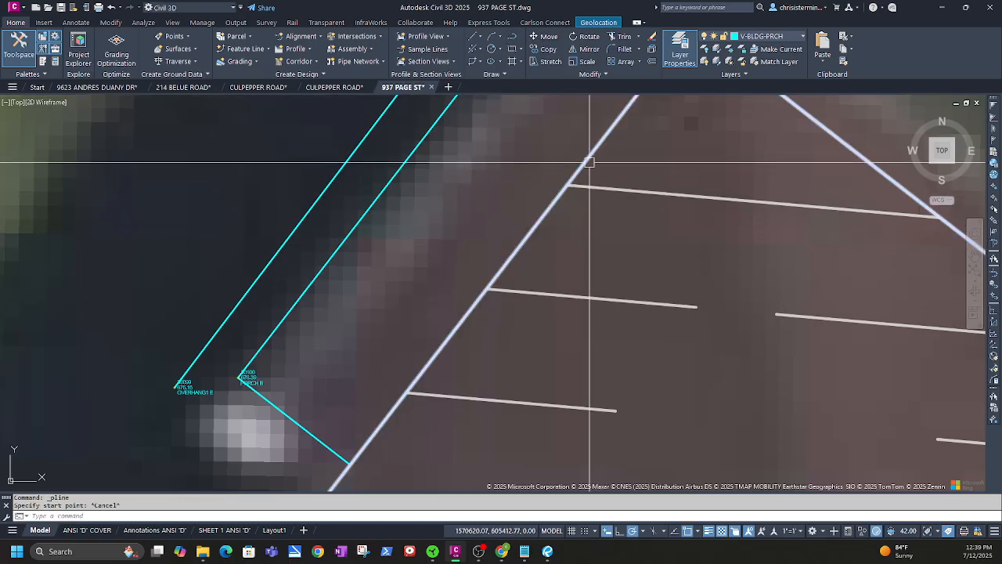
middle_drag(588, 146, 400, 438)
key(Return)
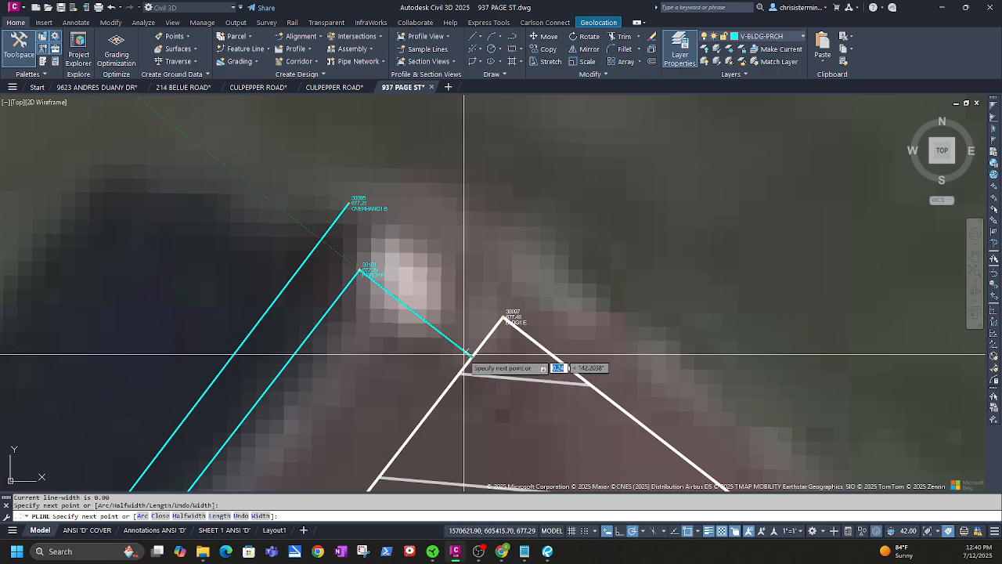
key(Escape)
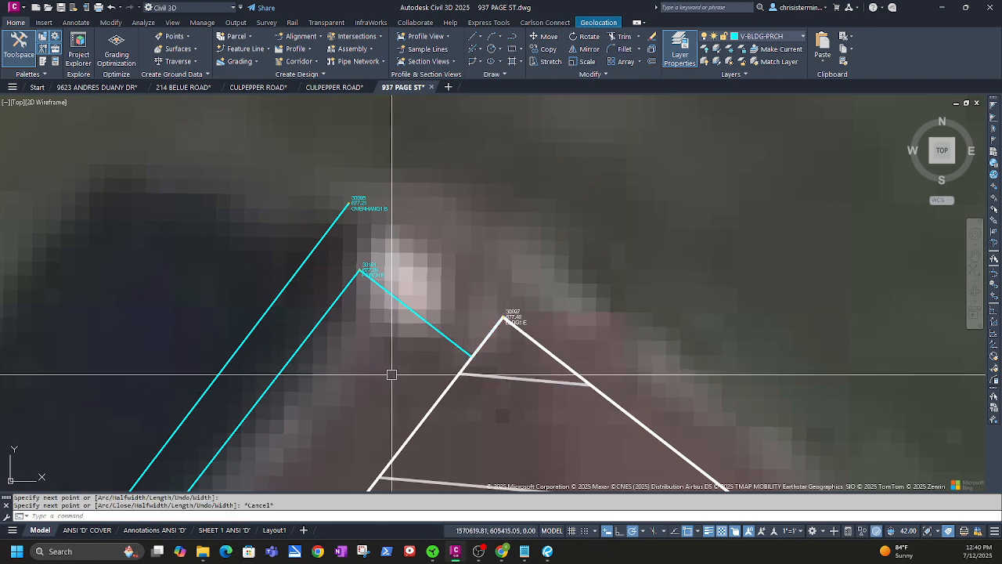
middle_drag(368, 405, 495, 309)
scroll(465, 352, down, 3)
middle_drag(440, 389, 486, 308)
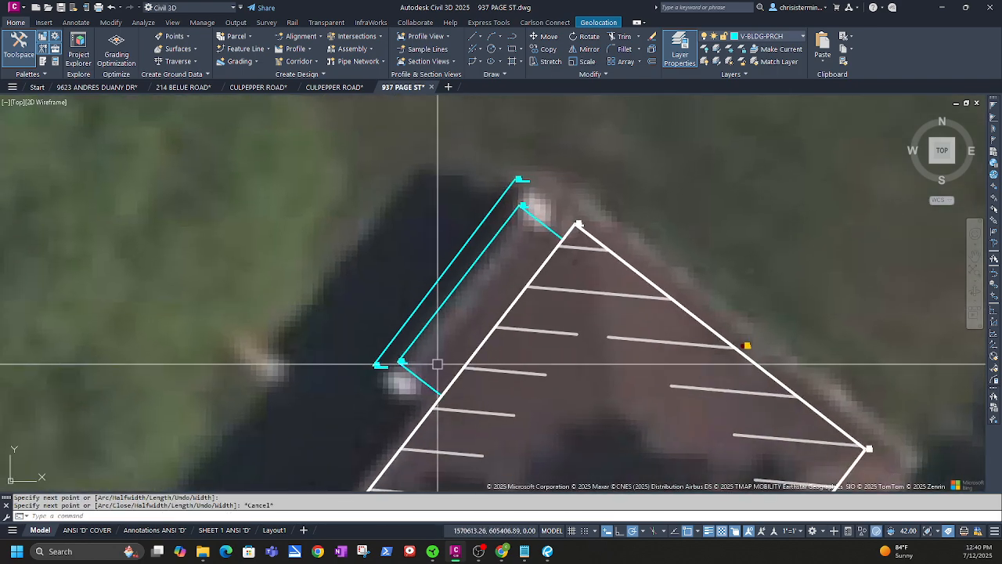
Make V-BLDG-OVHD the current layer by matching the OVERHANG1 survey figure line
click(392, 335)
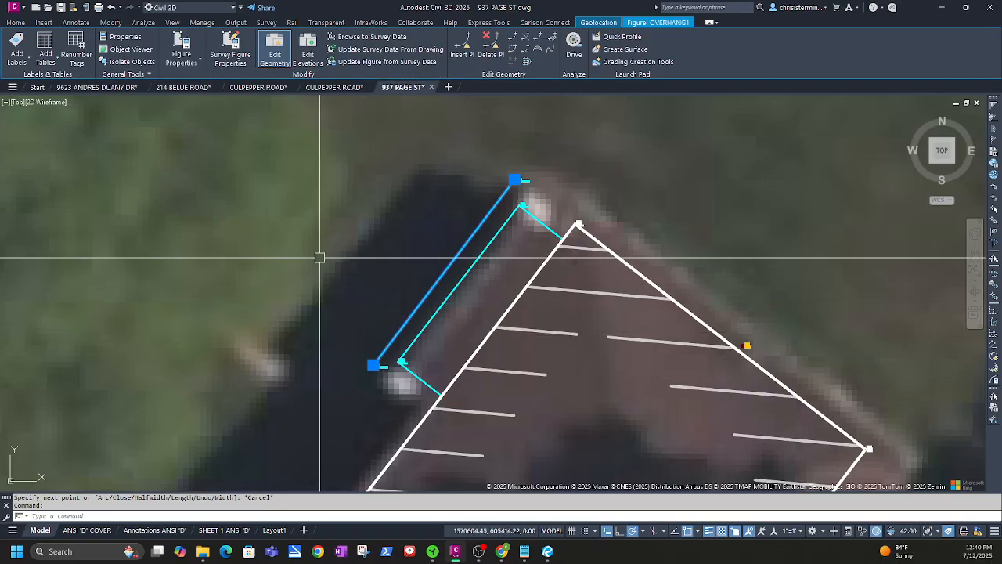
text(CUR)
key(Return)
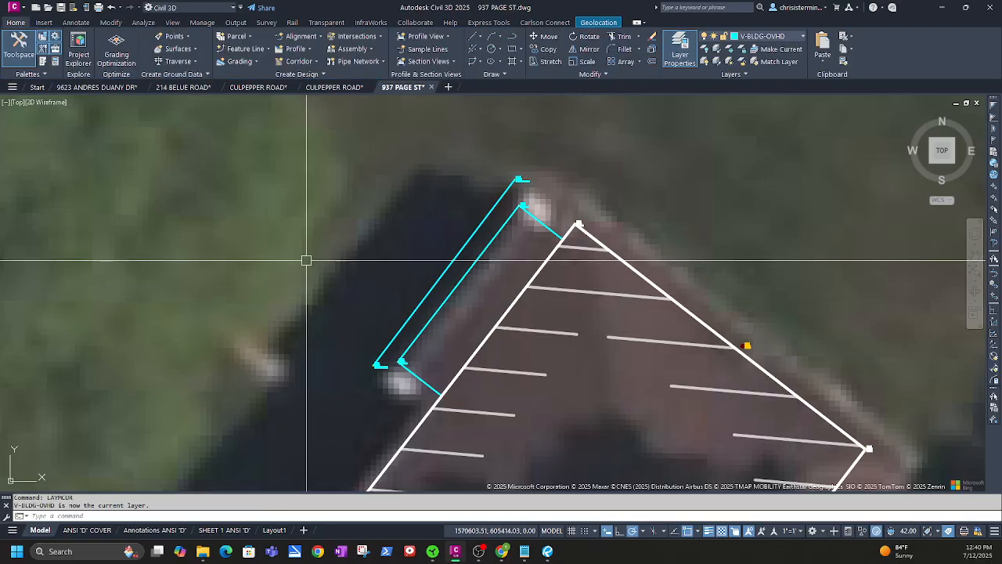
Try trial polylines at the band's ends, cancel them, and inspect the short top-end segment
click(511, 37)
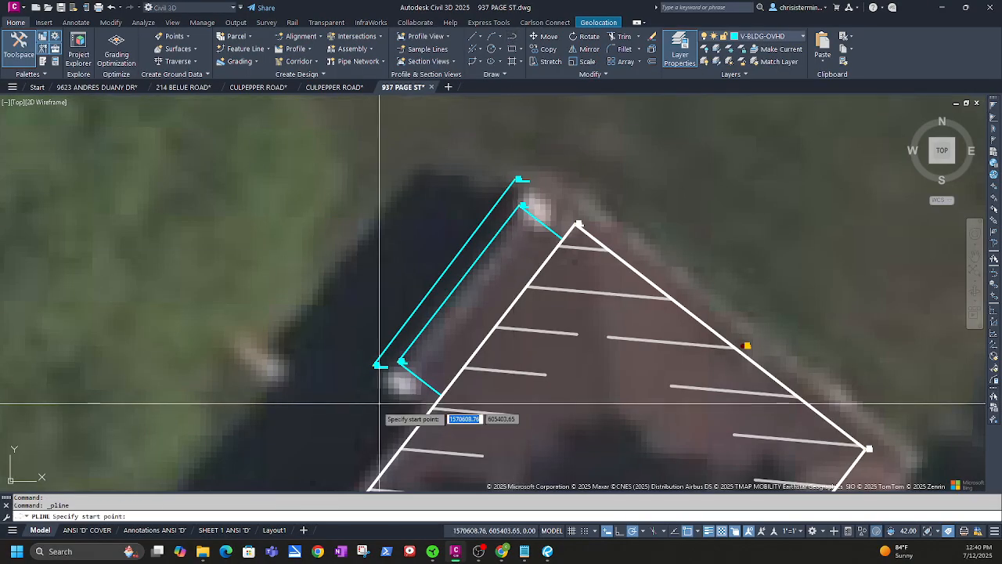
click(378, 365)
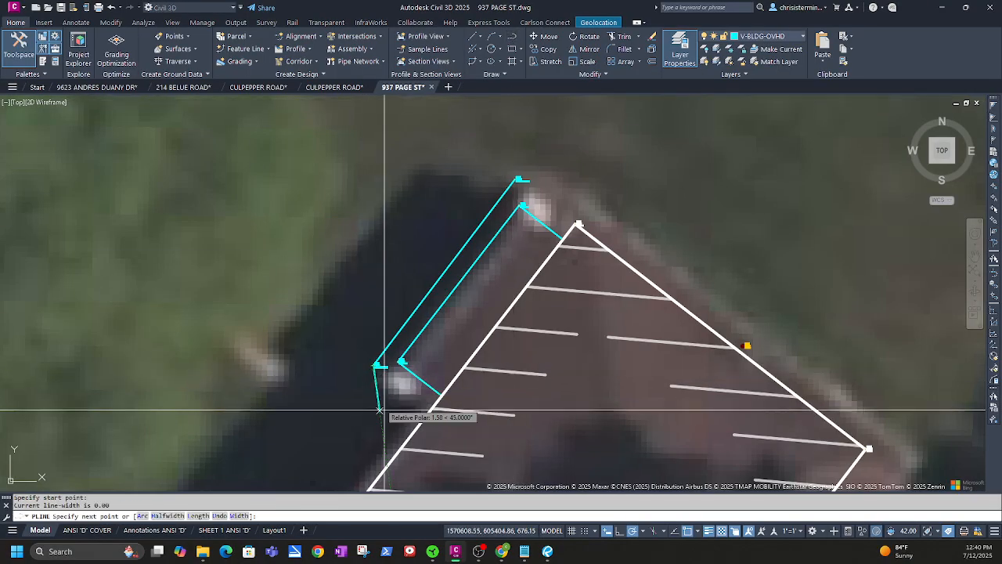
click(430, 409)
key(Escape)
key(Escape)
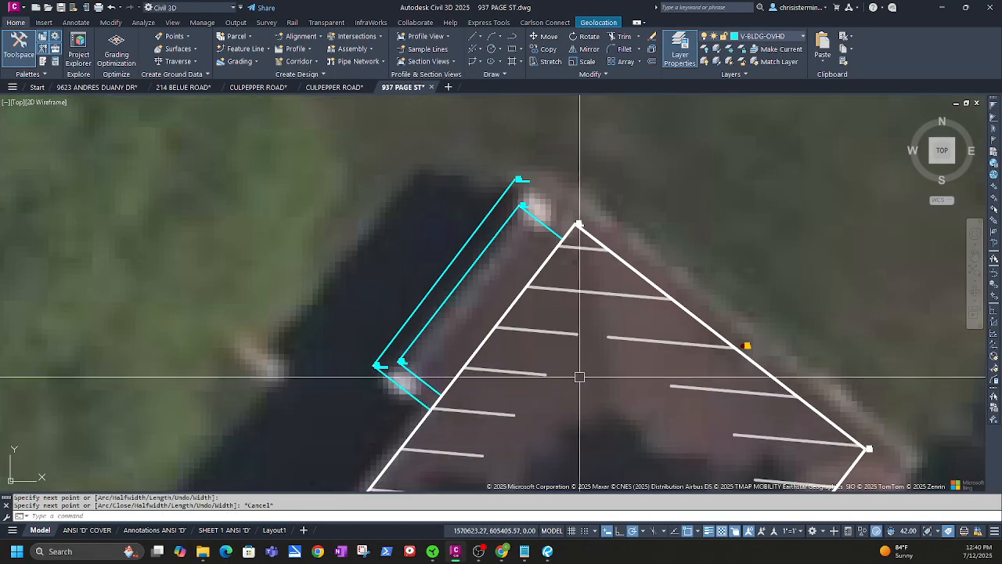
key(Return)
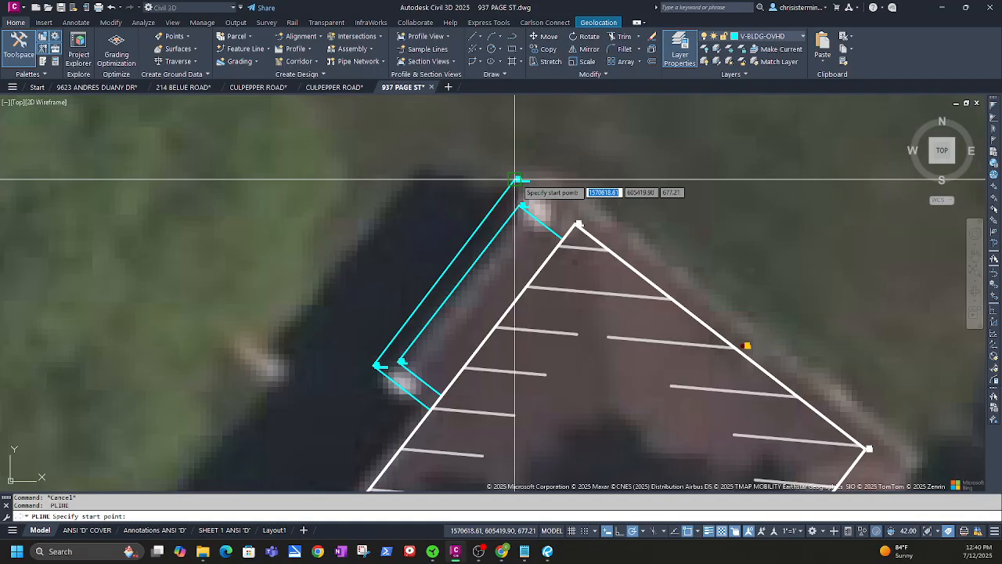
click(577, 225)
key(Escape)
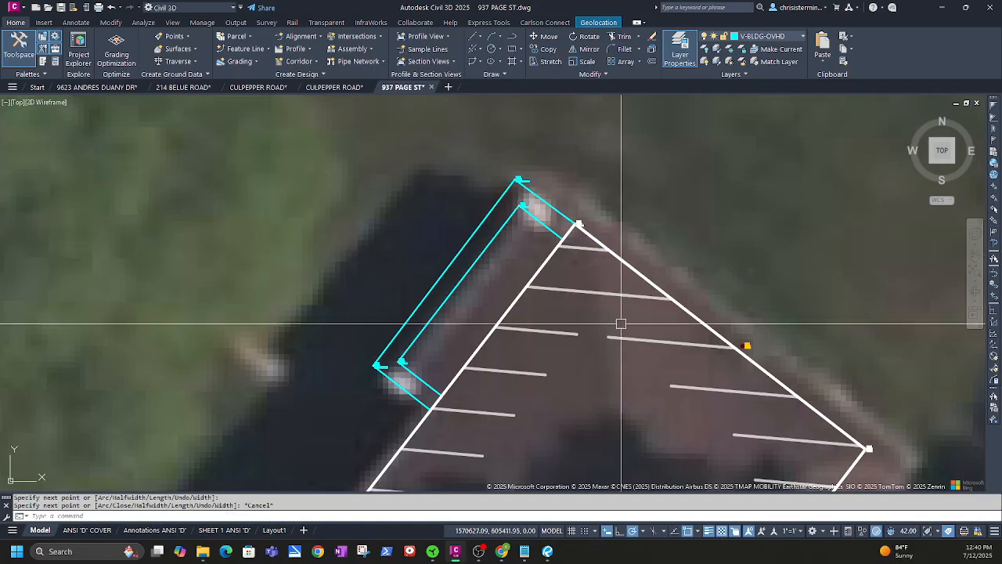
scroll(618, 329, down, 2)
scroll(483, 227, up, 3)
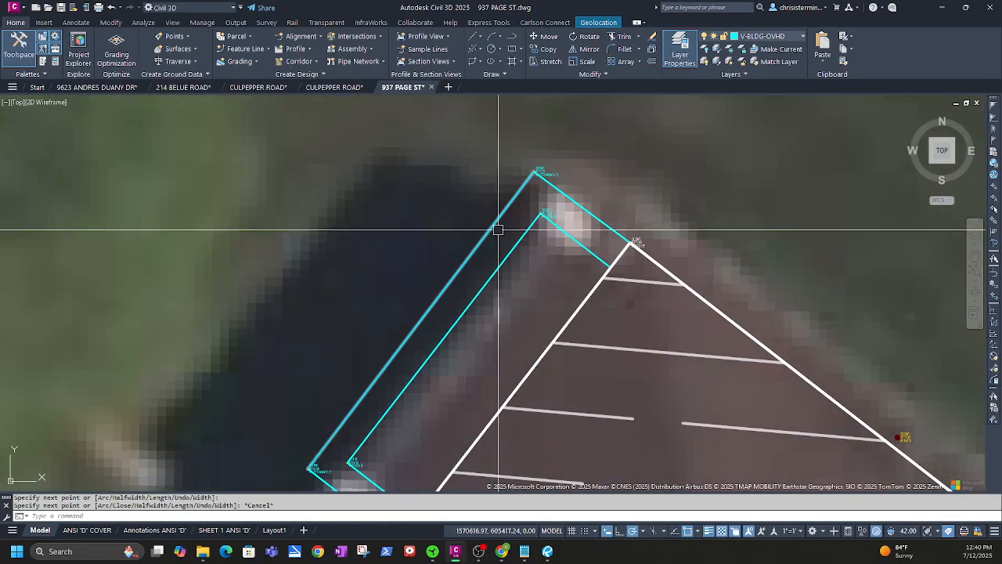
click(582, 251)
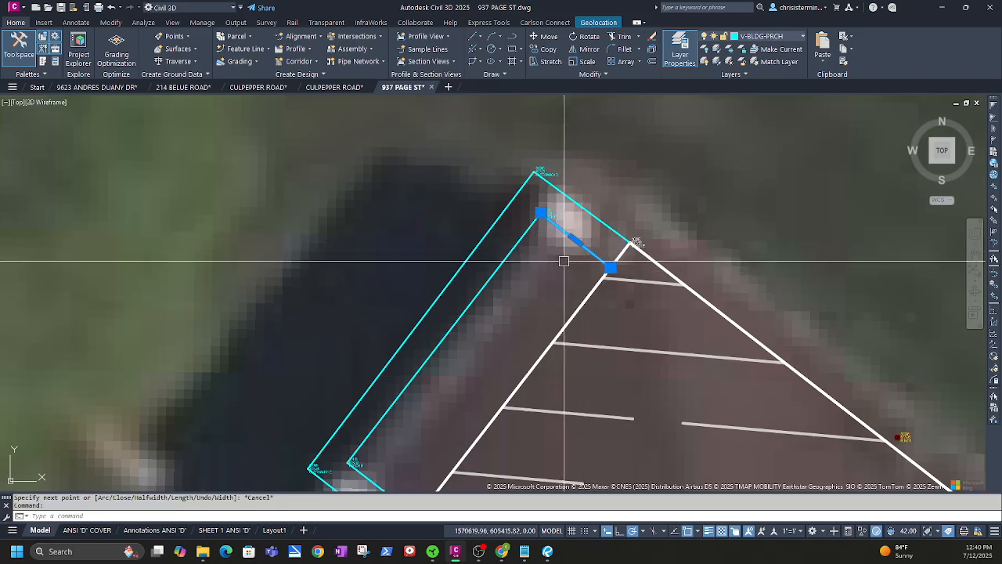
key(Escape)
Draw a closing line from the house outline's top corner to the band's inner top corner
click(511, 38)
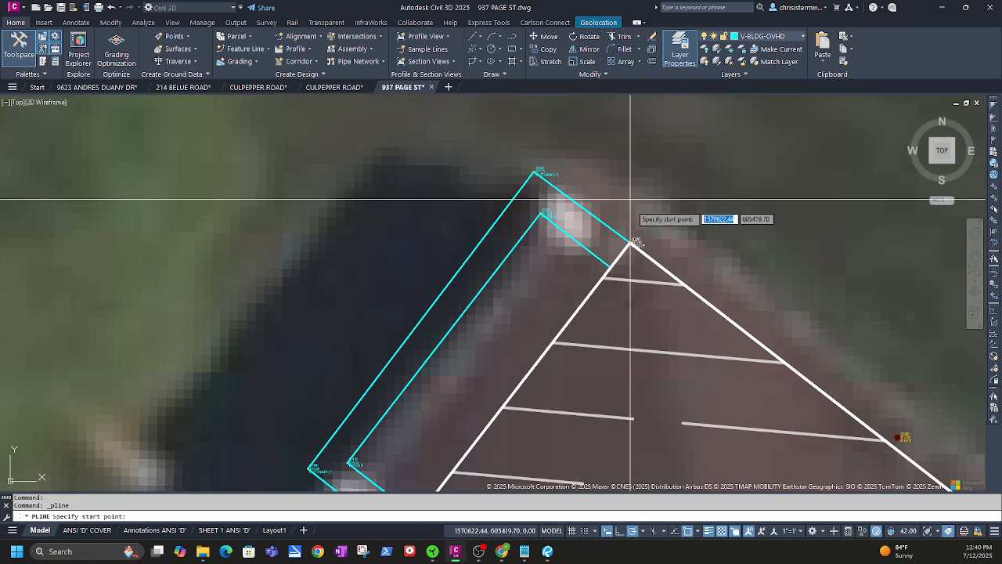
click(631, 244)
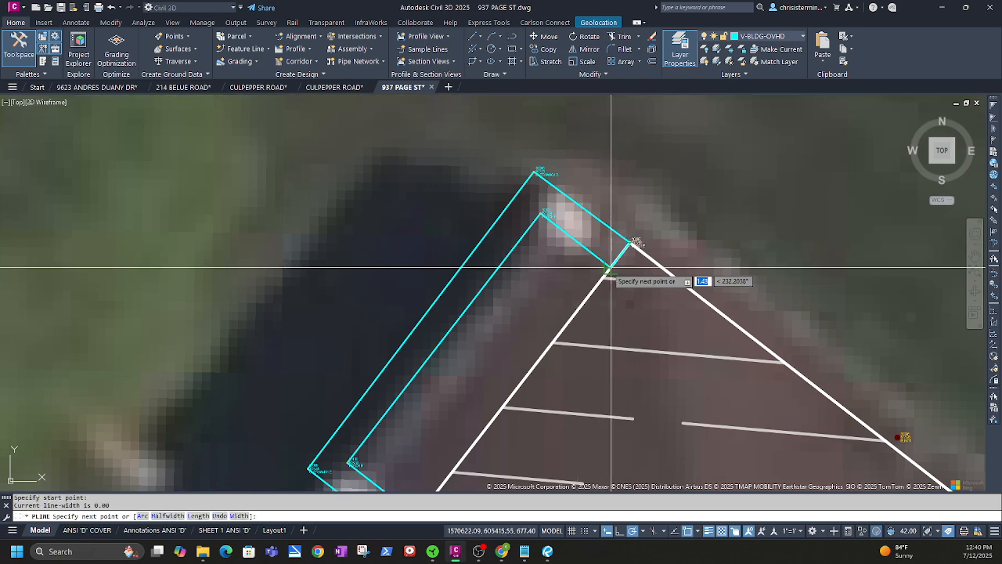
click(611, 268)
key(Escape)
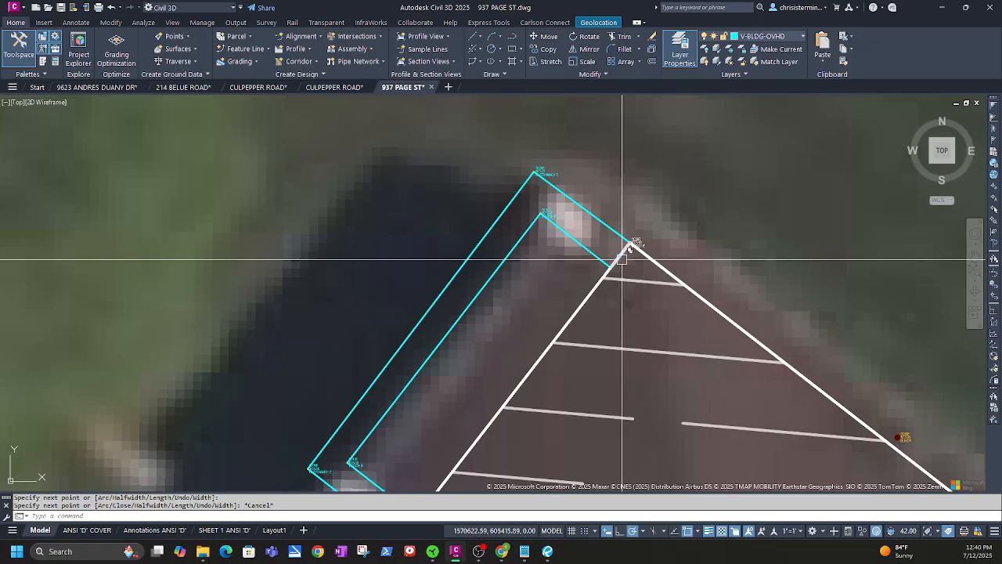
Close the band's lower end with a short line where it meets the house outline
key(Return)
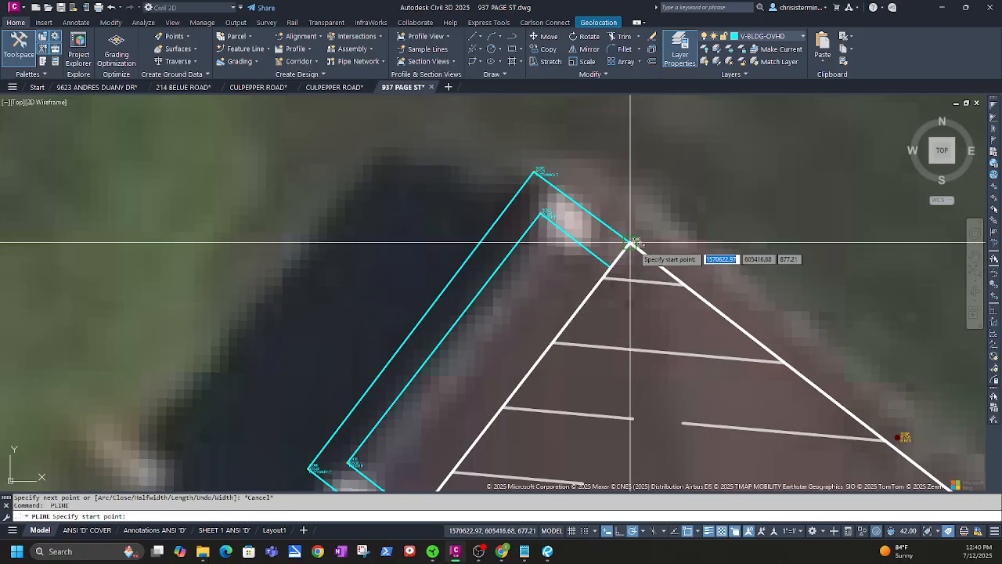
click(631, 244)
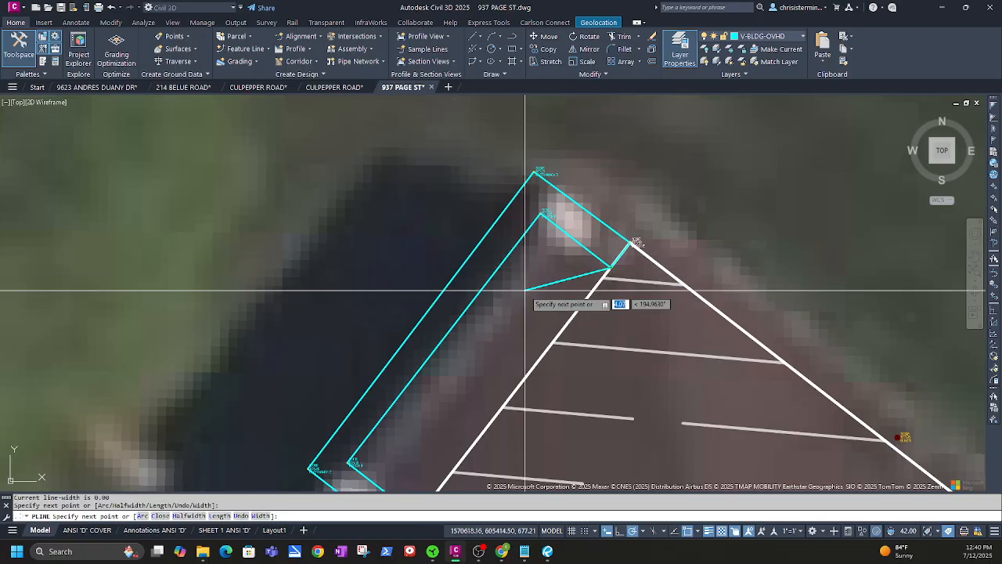
key(Escape)
middle_drag(503, 340, 602, 306)
key(Return)
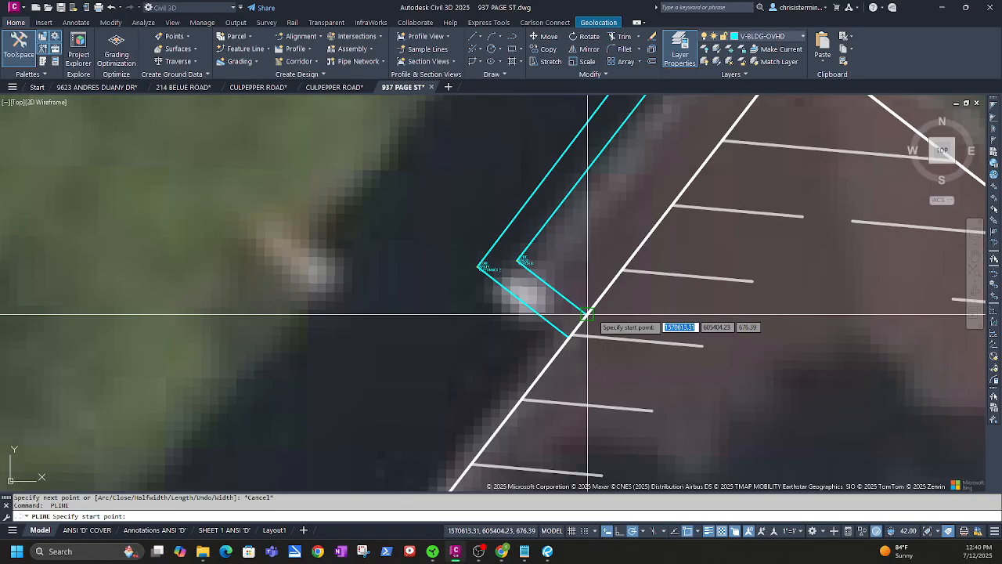
click(588, 314)
click(570, 337)
key(Escape)
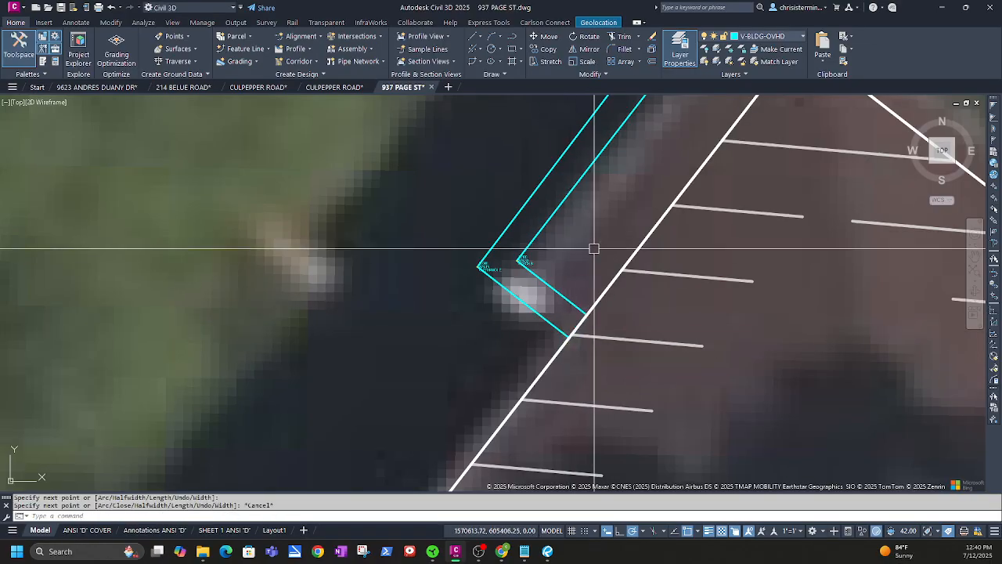
scroll(595, 248, down, 2)
middle_drag(616, 214, 535, 303)
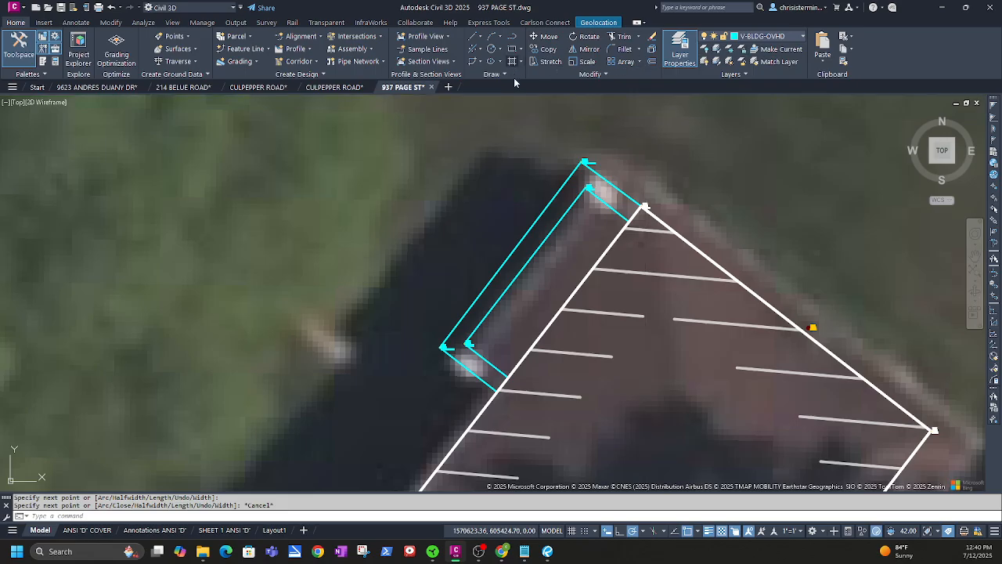
Try an H hatch inside the band, dismiss the boundary error, cancel, and restart HATCH
text(h)
key(Return)
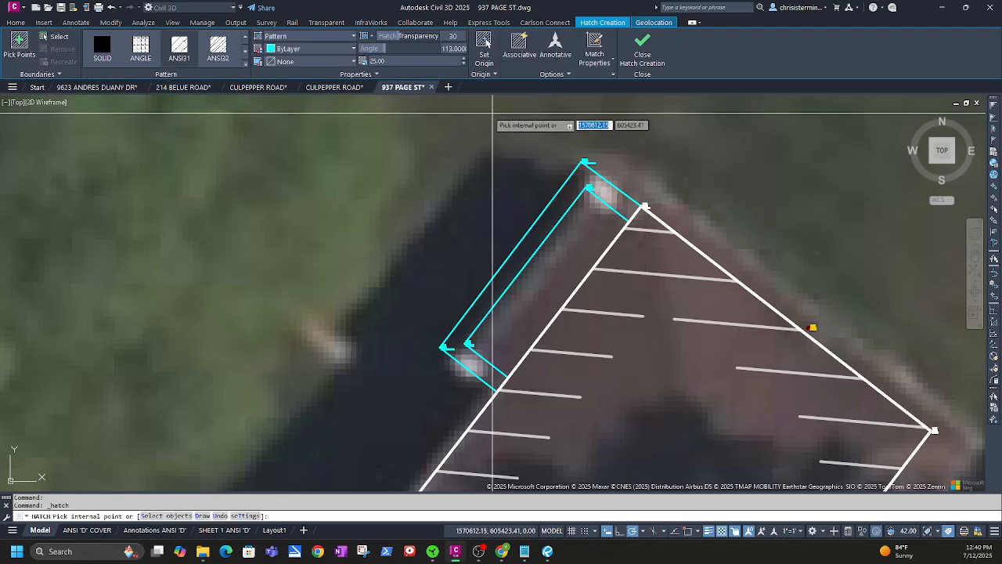
click(542, 227)
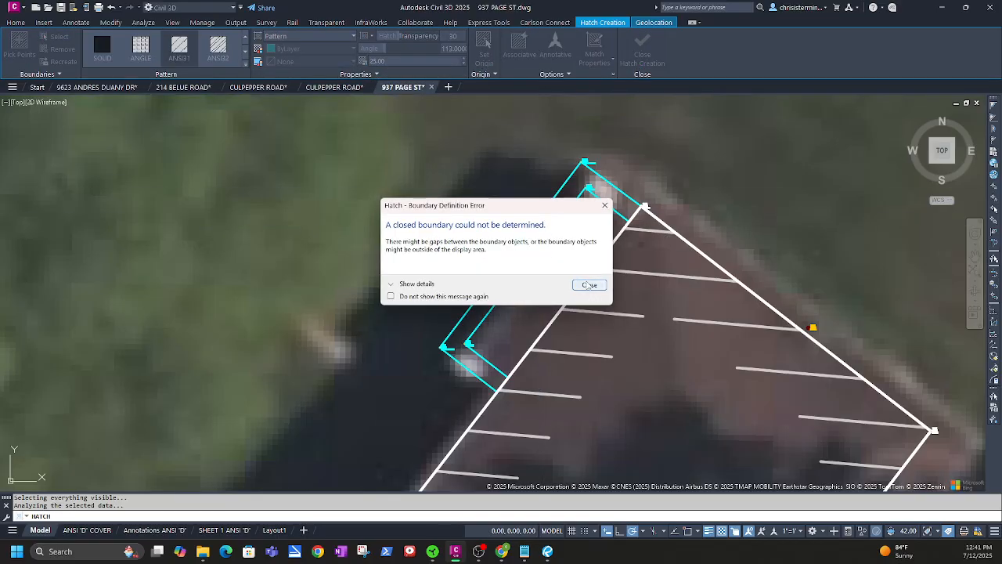
click(589, 285)
key(Escape)
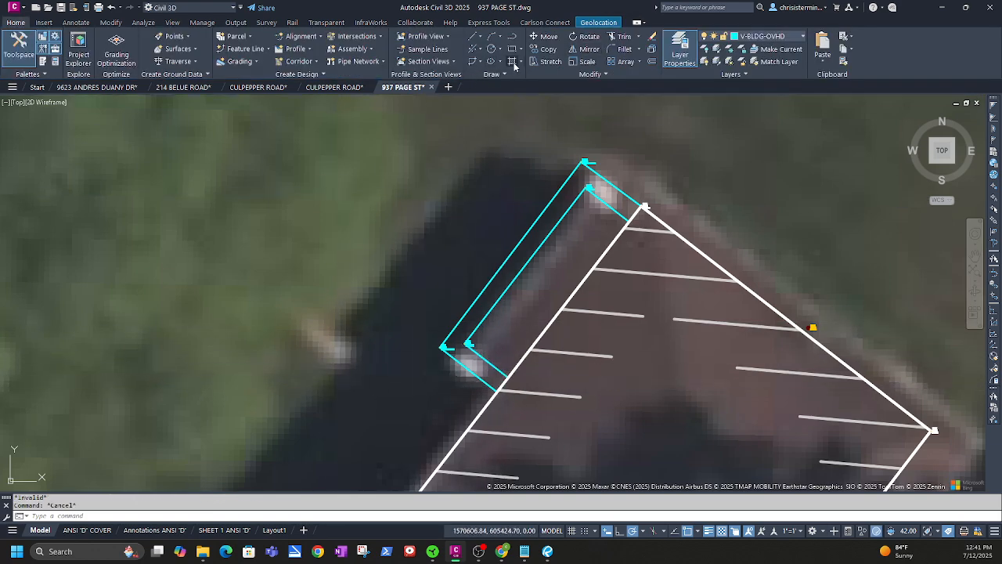
key(space)
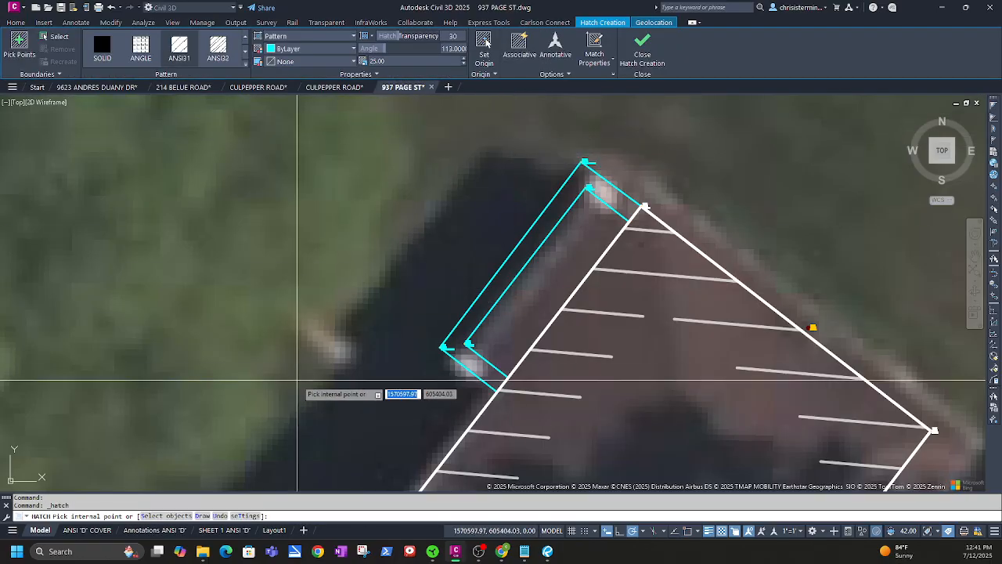
Draw the hatch boundary around the band's corners, lower end to top and back, closing it for ANSI32
key(Return)
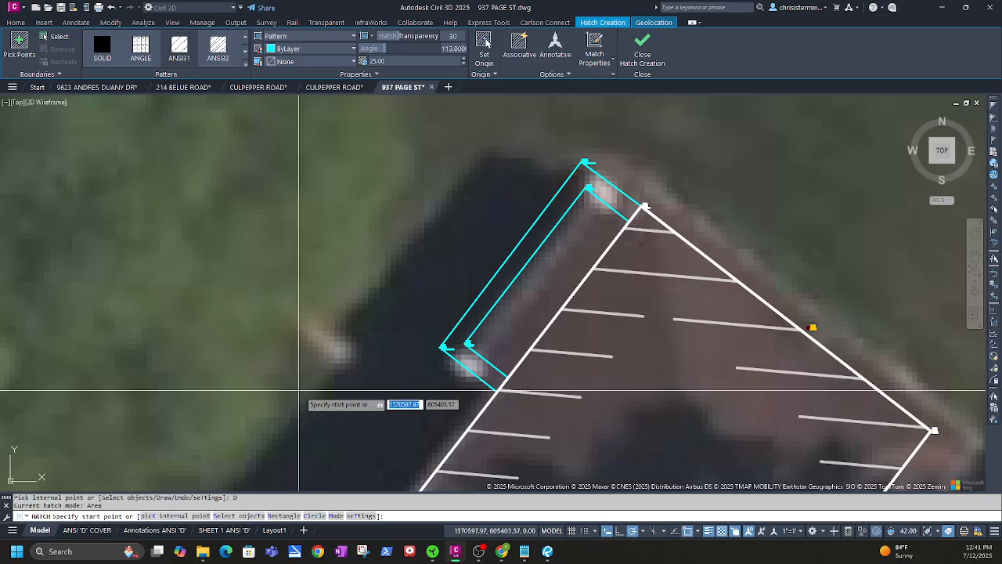
click(501, 385)
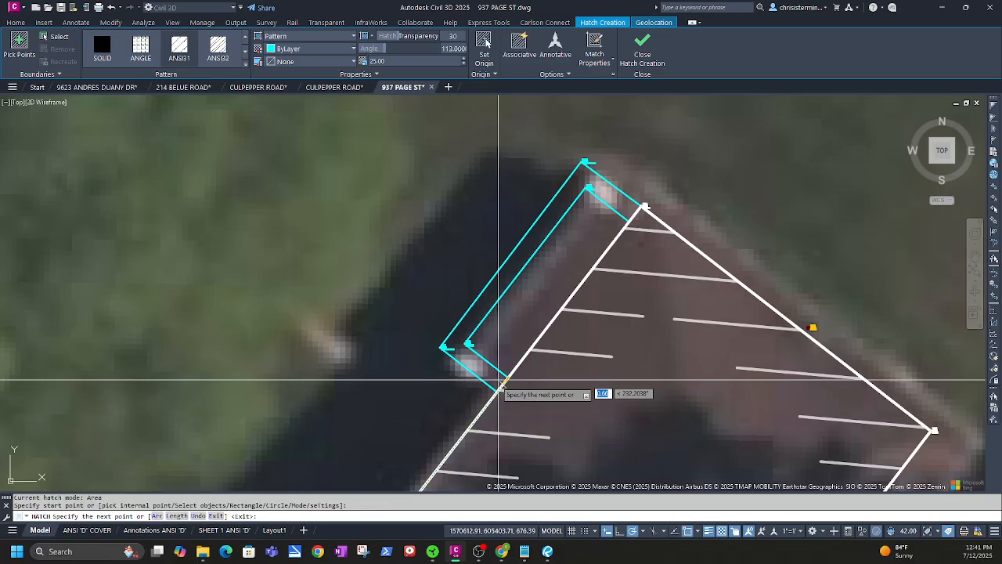
click(498, 392)
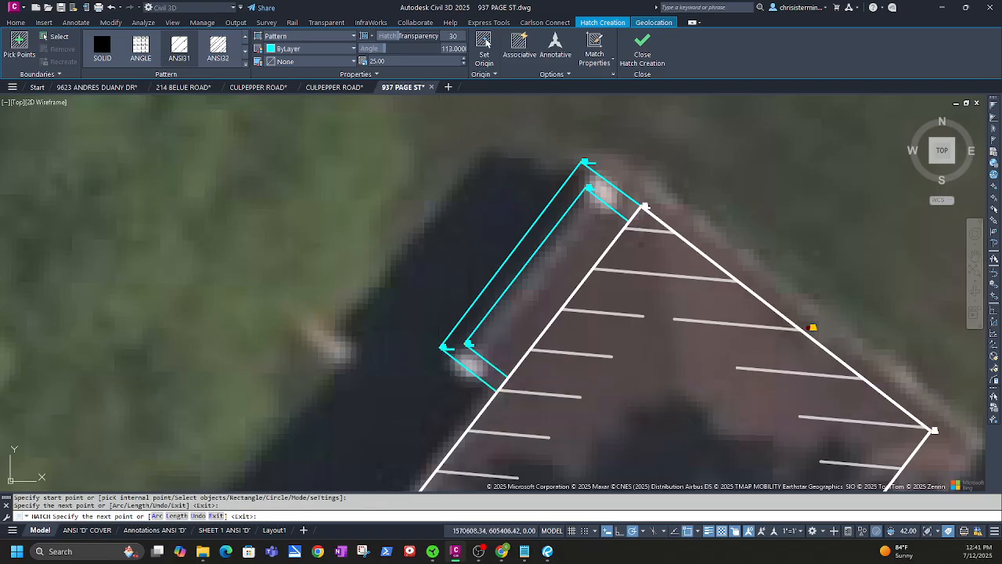
click(442, 347)
click(583, 162)
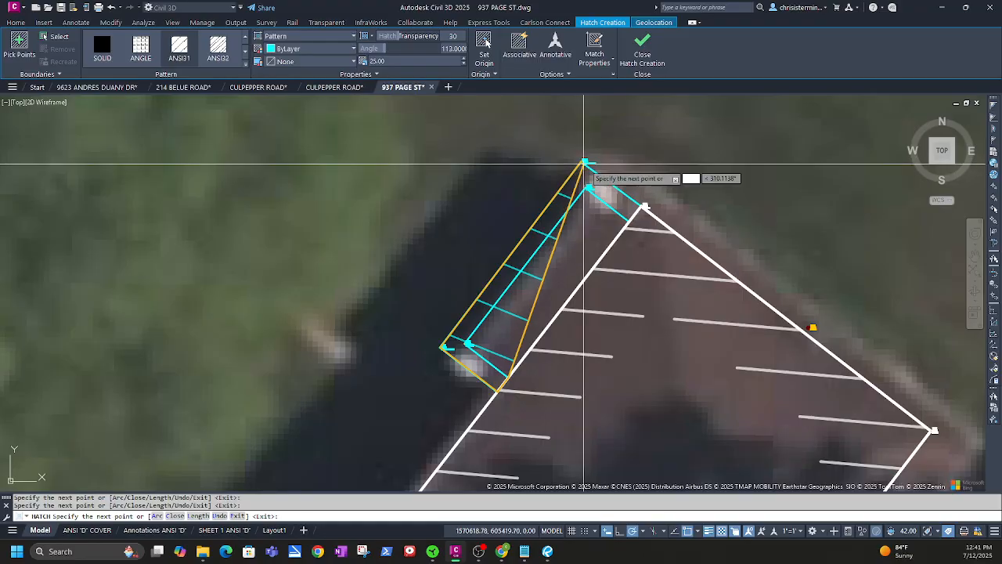
click(643, 207)
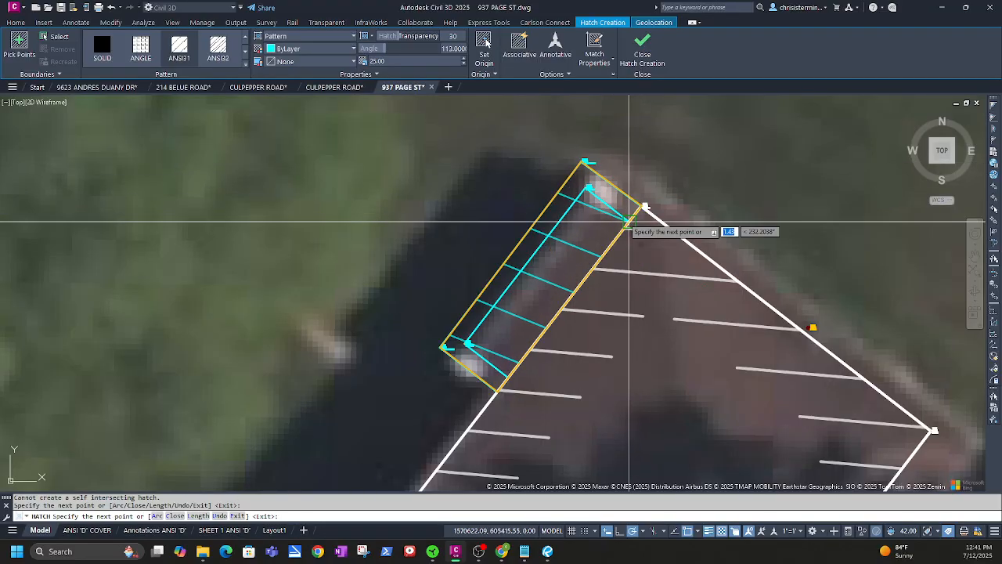
click(628, 222)
click(586, 187)
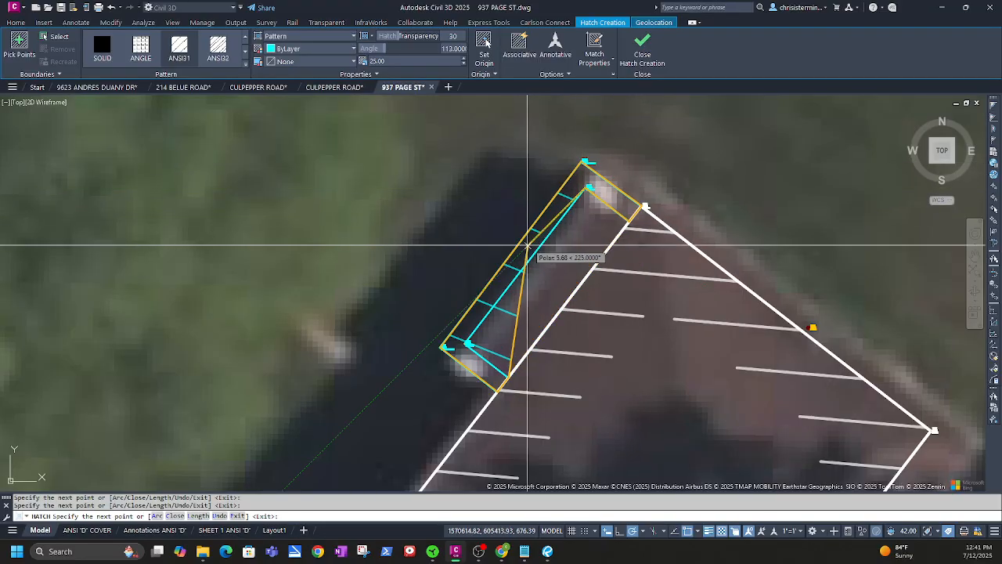
click(468, 344)
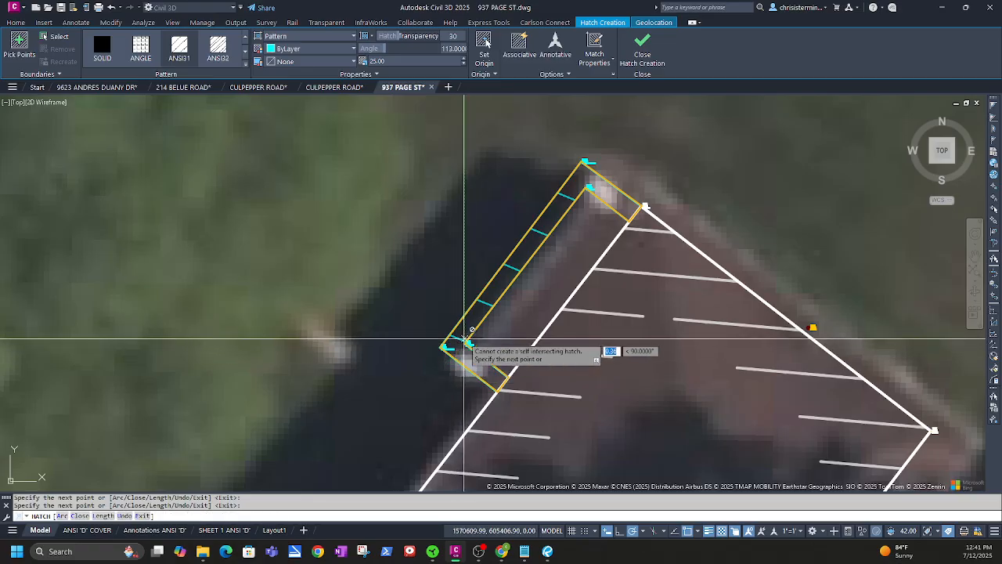
click(443, 347)
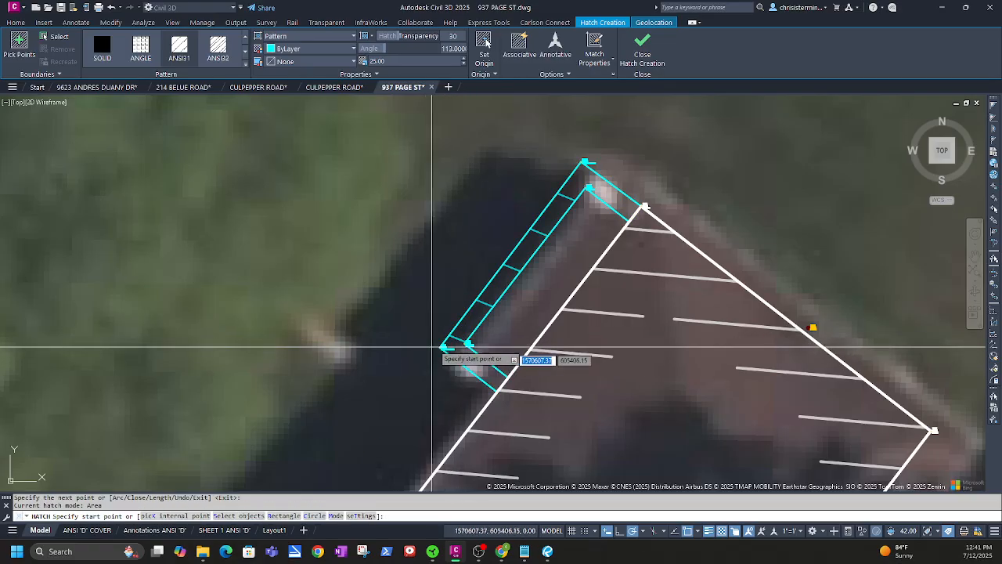
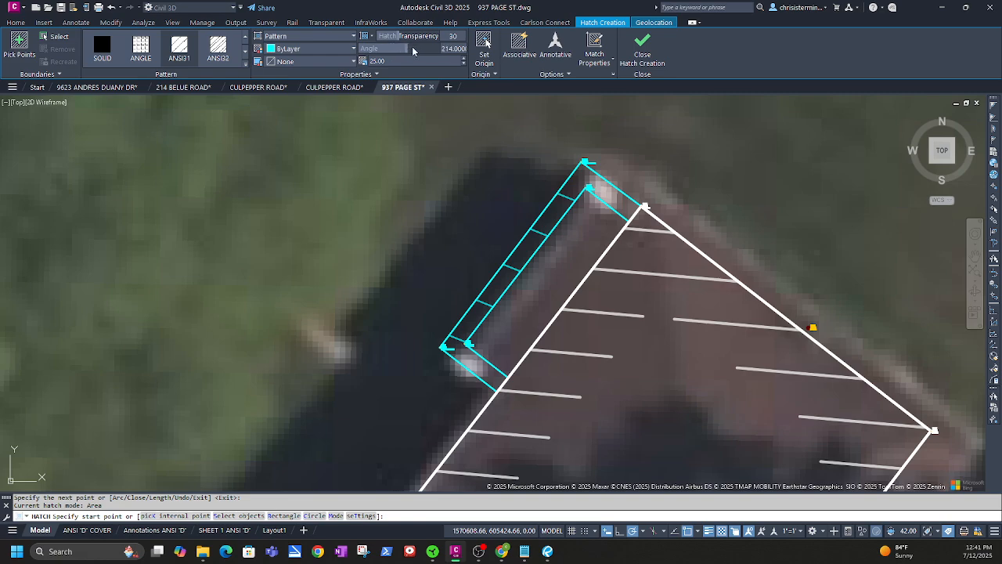
click(641, 61)
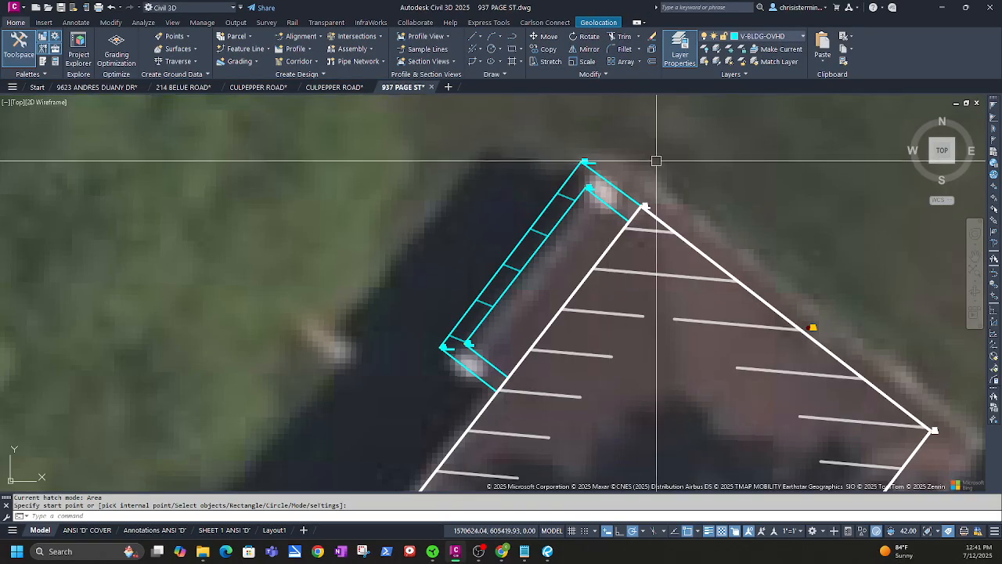
scroll(599, 152, down, 5)
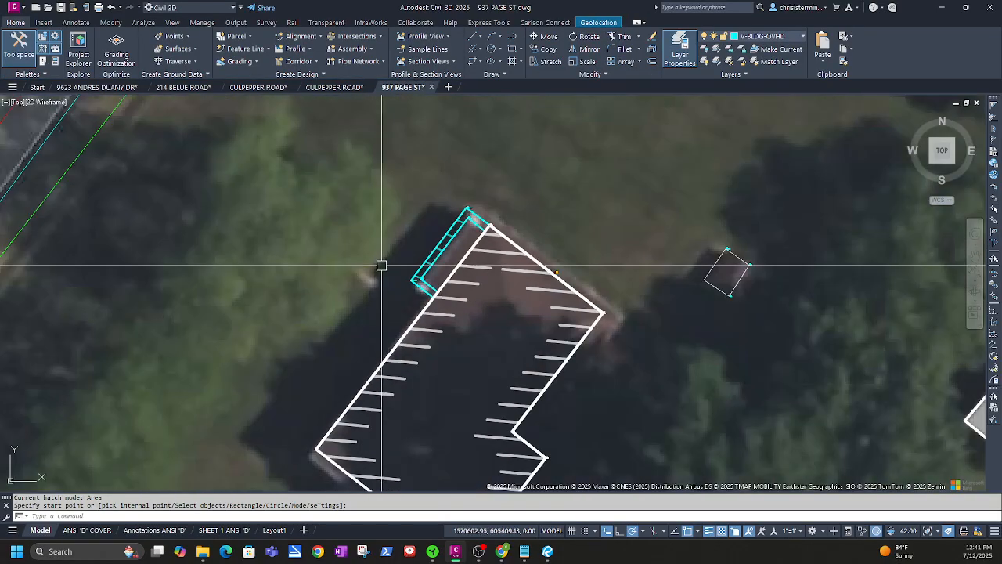
middle_drag(348, 316, 366, 170)
middle_drag(336, 239, 303, 391)
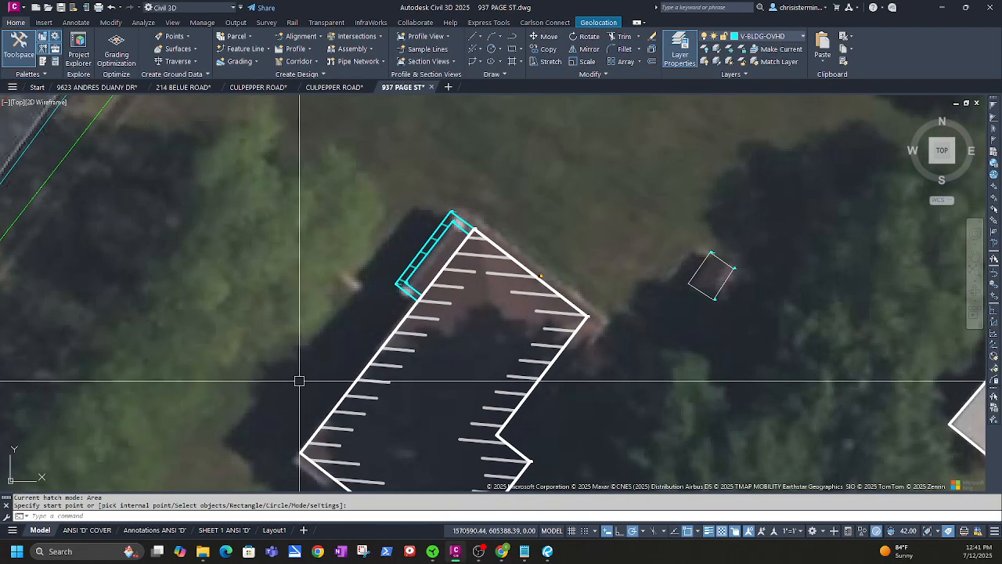
middle_drag(600, 419, 570, 224)
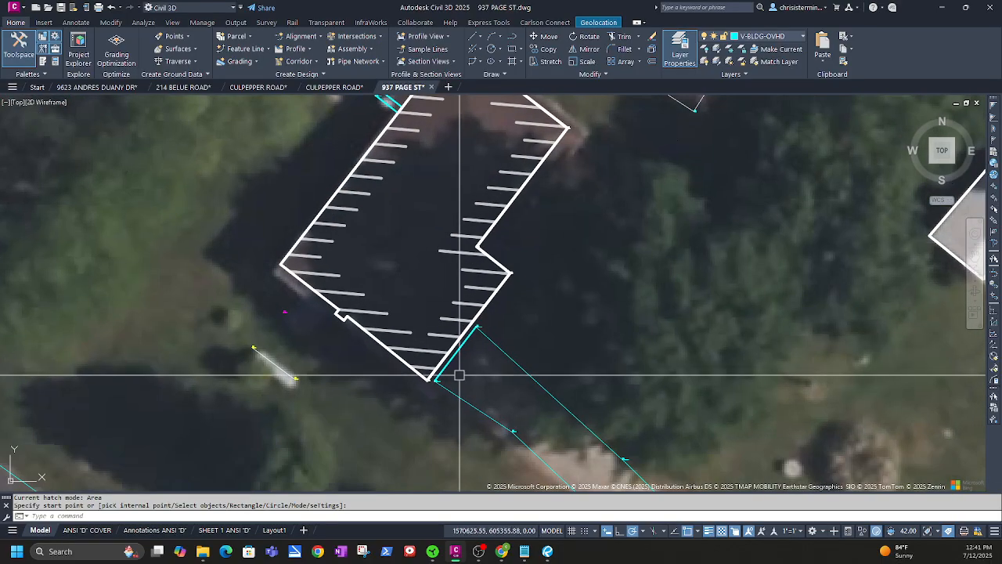
middle_drag(363, 211, 347, 390)
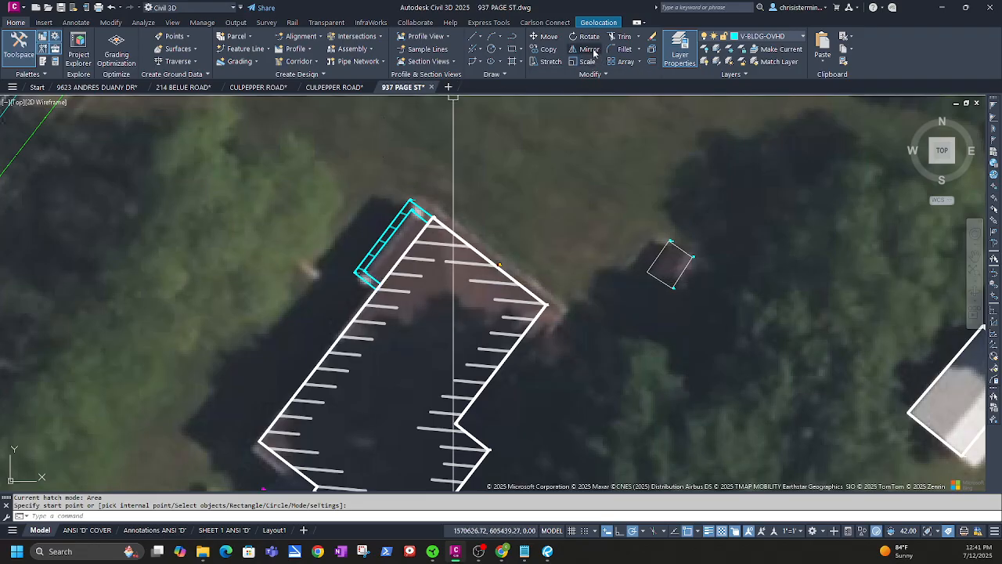
click(512, 40)
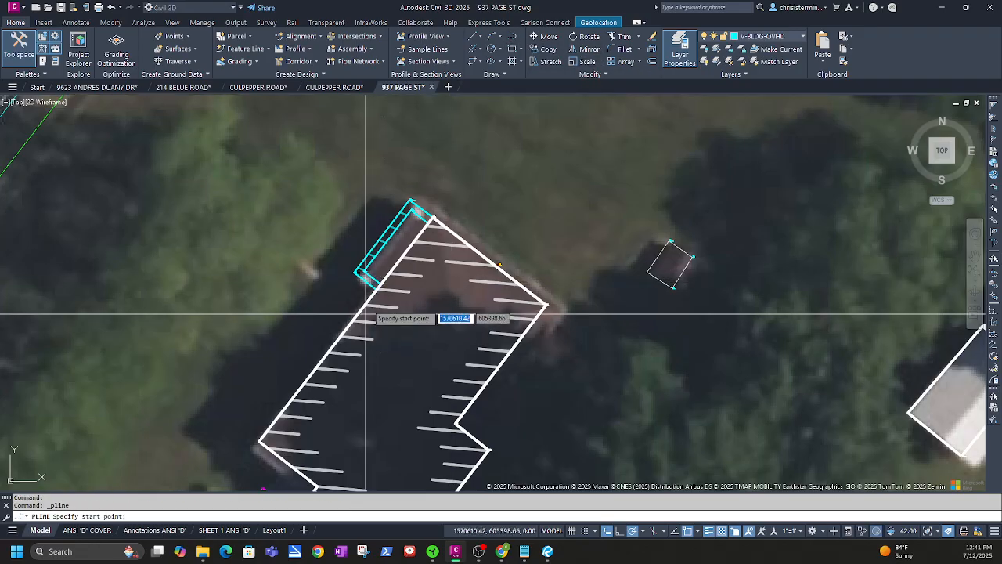
click(364, 272)
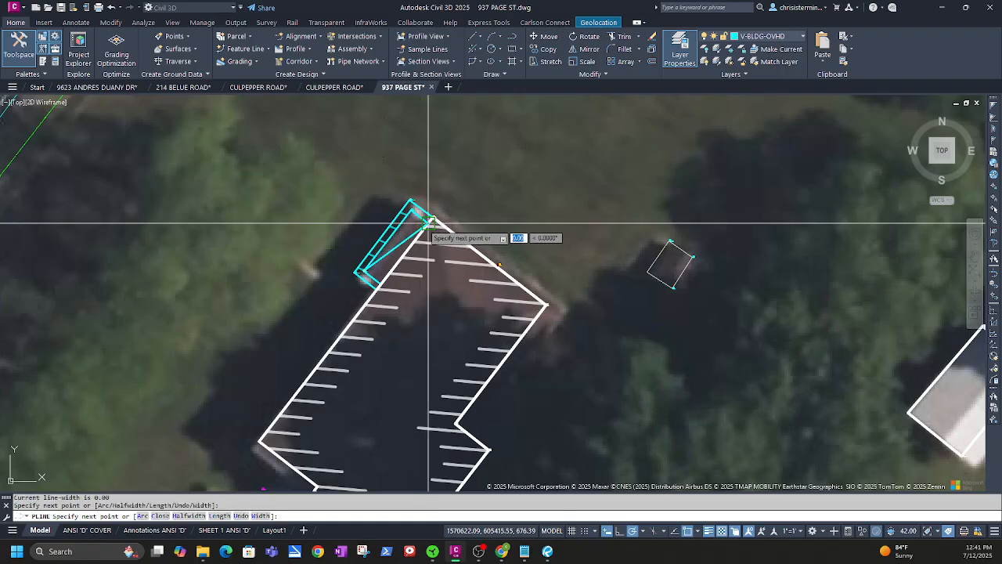
key(Escape)
key(Return)
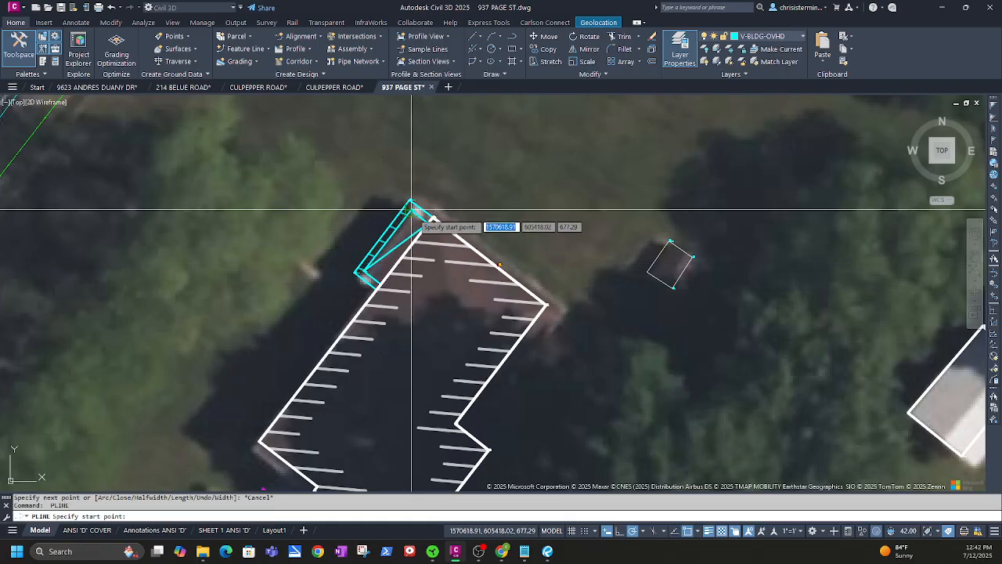
click(411, 210)
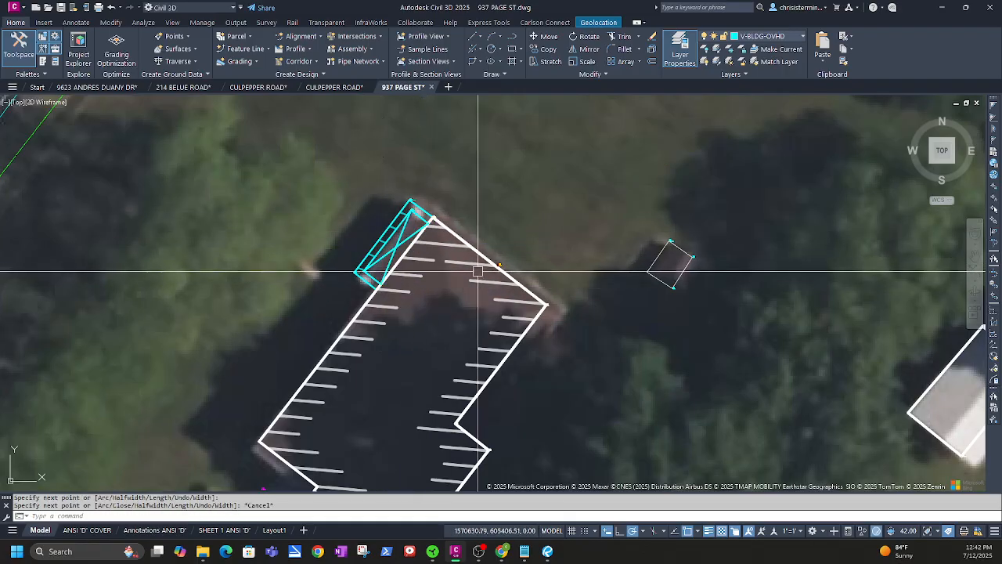
scroll(586, 336, down, 2)
middle_drag(586, 336, 493, 270)
key(Escape)
scroll(381, 359, up, 5)
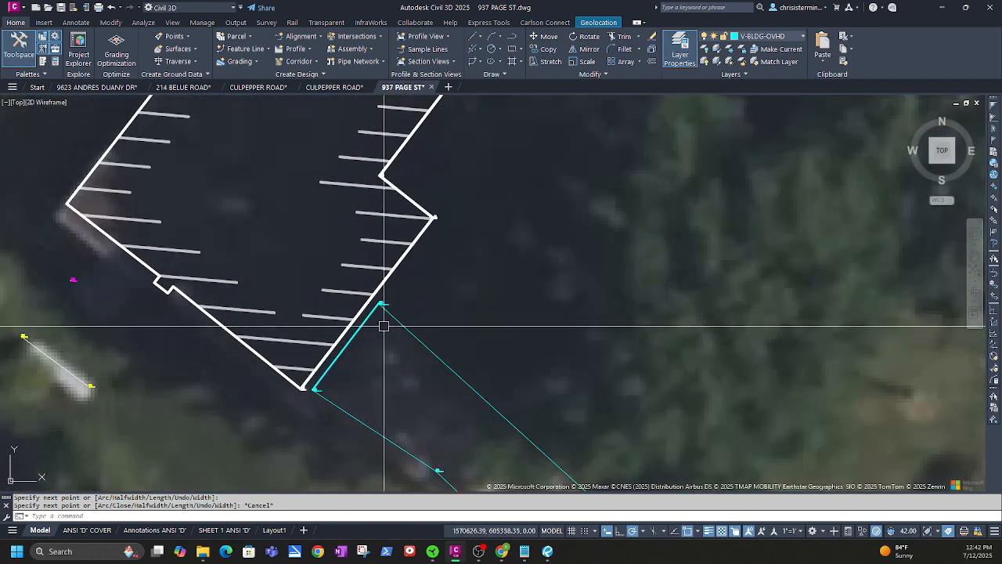
scroll(330, 334, down, 3)
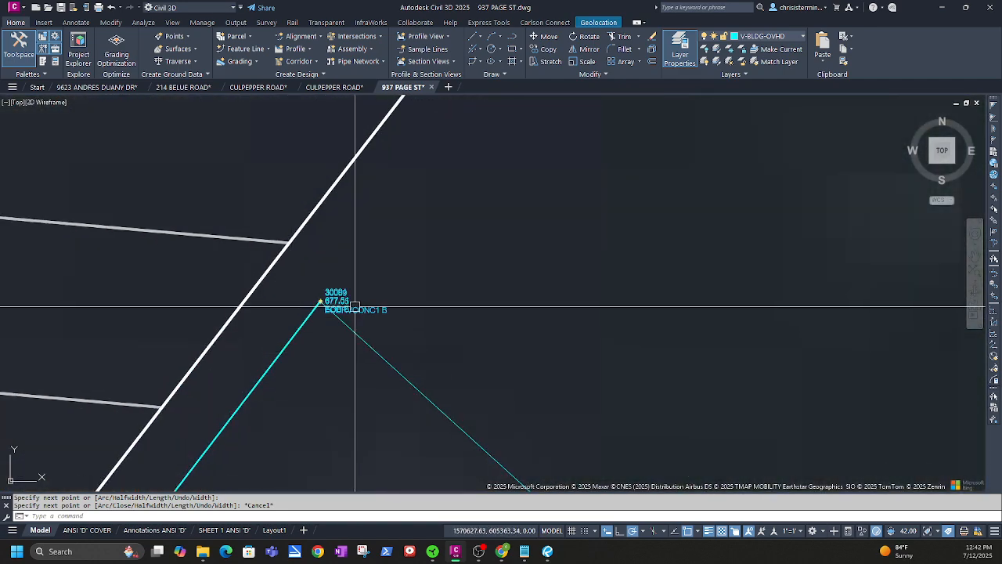
middle_drag(329, 401, 449, 262)
scroll(449, 263, down, 2)
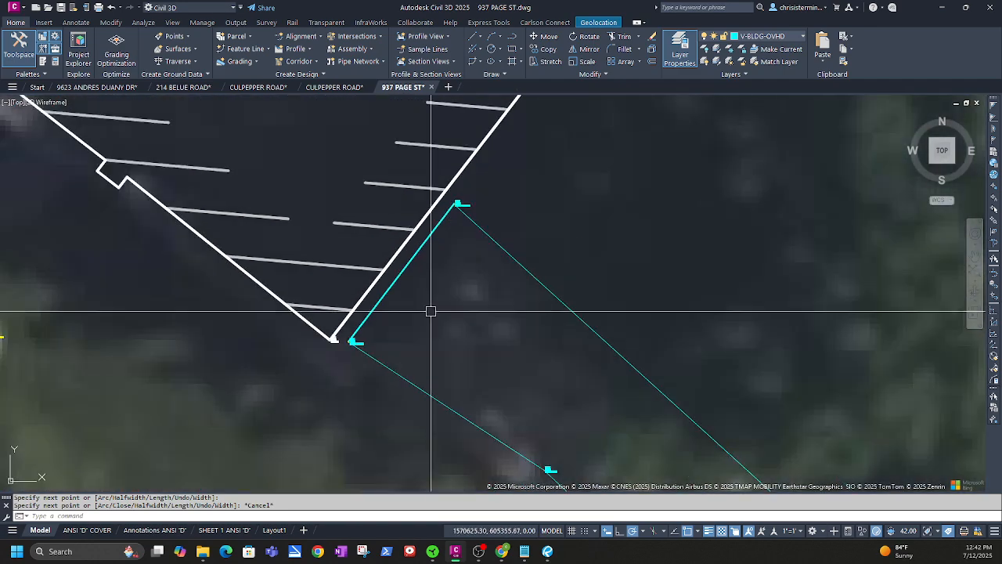
scroll(451, 371, down, 4)
middle_drag(519, 399, 438, 265)
middle_drag(329, 241, 381, 334)
scroll(381, 334, up, 6)
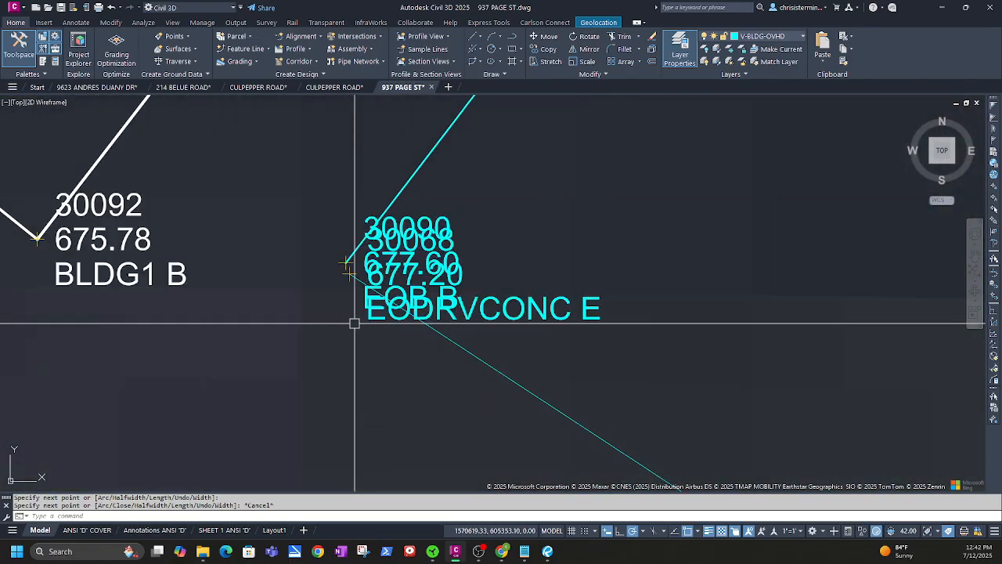
Grip-stretch the EODRVCONC figure's endpoint toward the building line, then undo the stretch
click(350, 271)
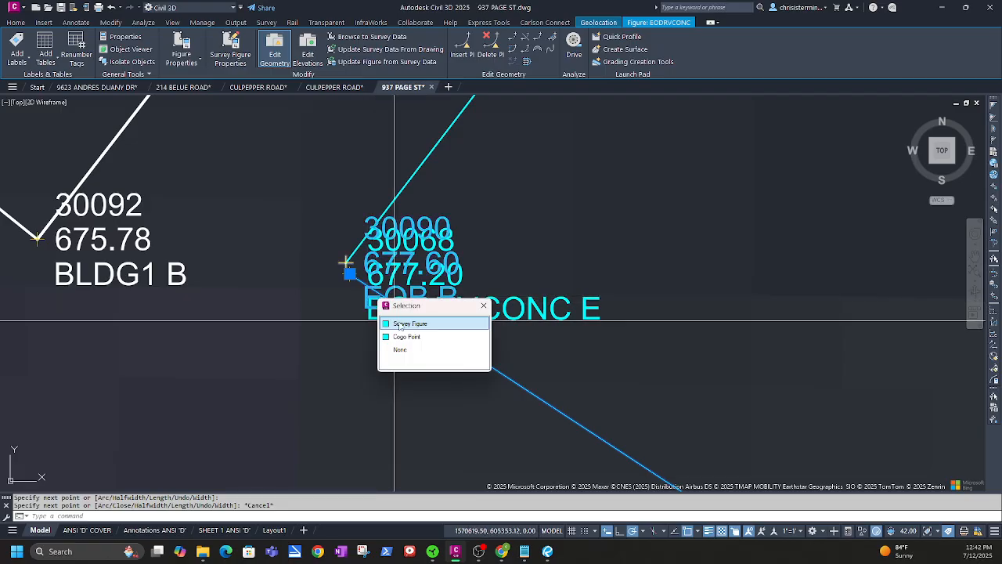
click(403, 323)
click(349, 272)
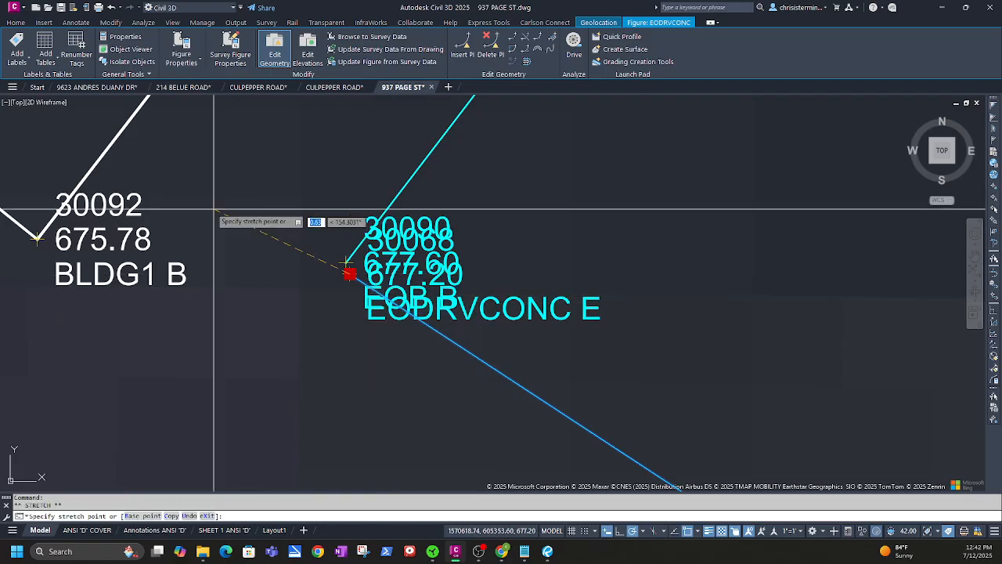
click(132, 115)
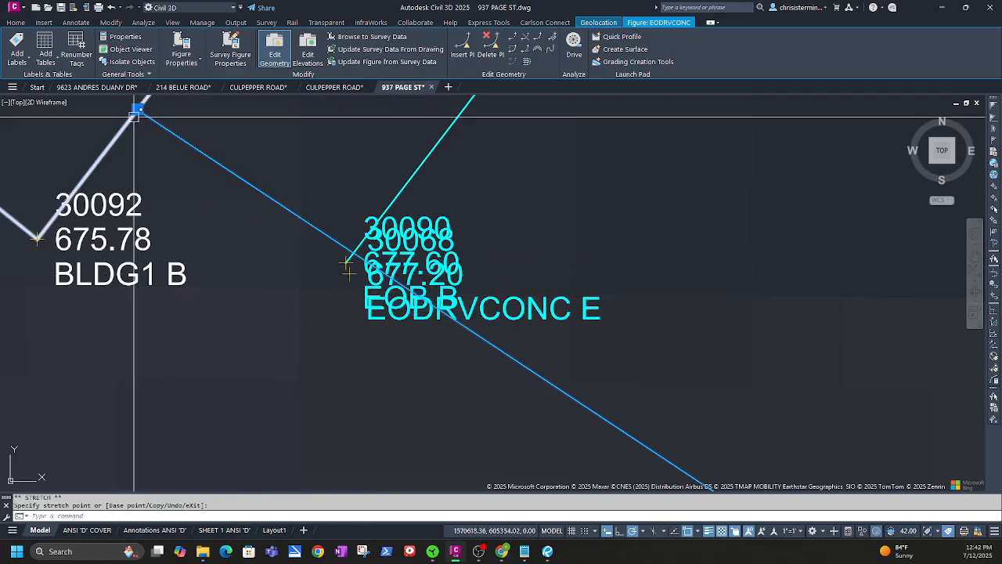
middle_drag(235, 196, 190, 362)
key(Escape)
middle_drag(287, 413, 344, 338)
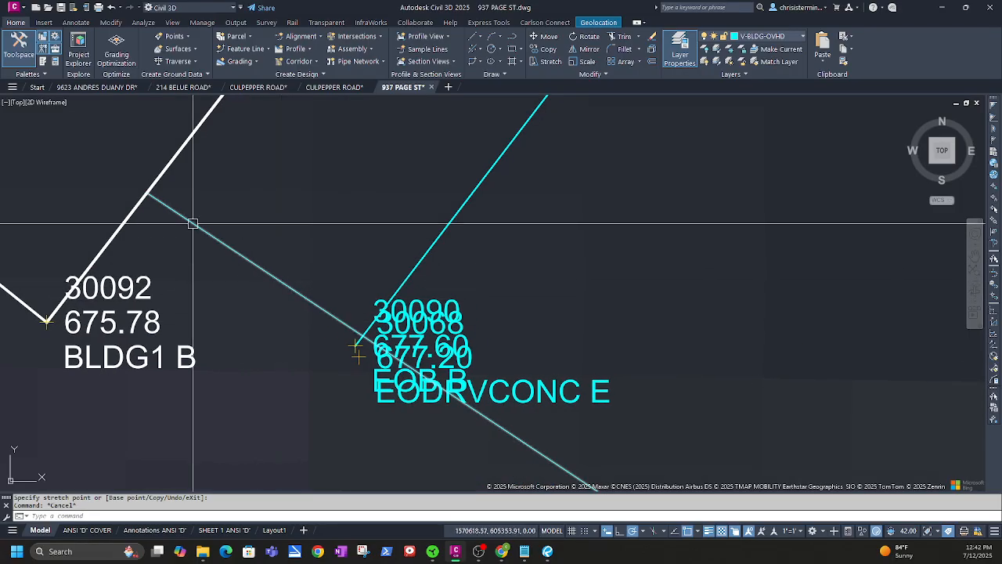
click(147, 194)
click(147, 192)
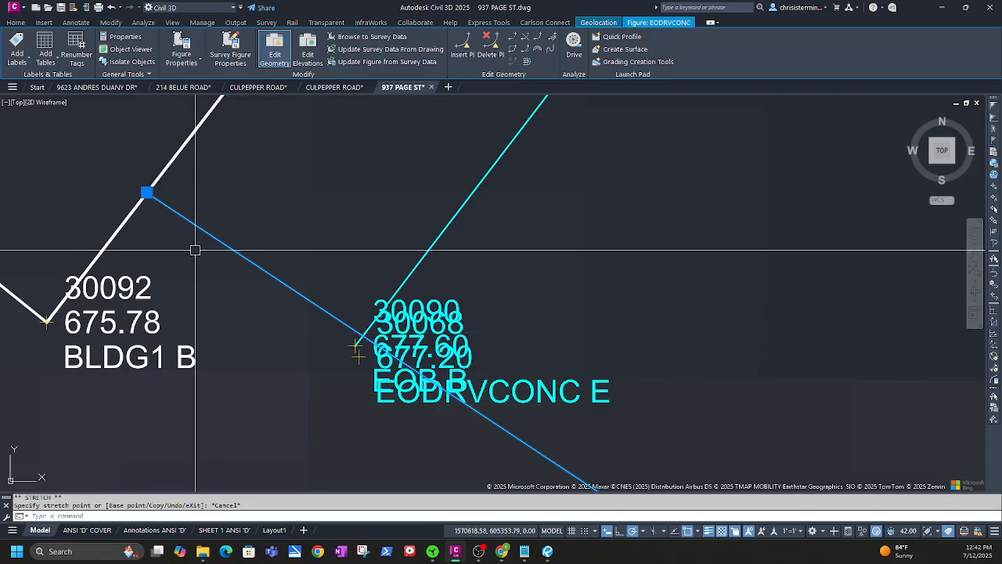
key(ctrl+z)
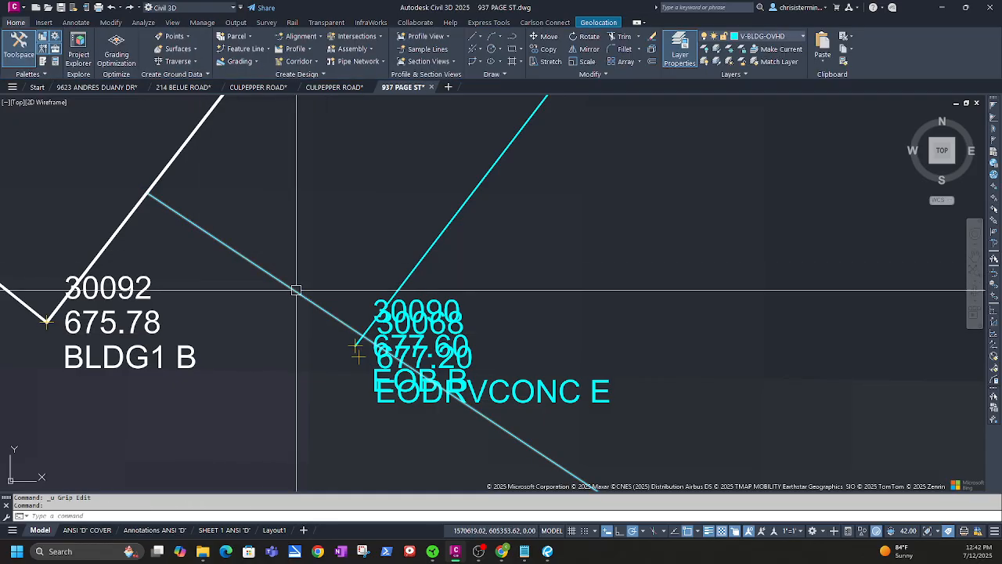
key(ctrl+z)
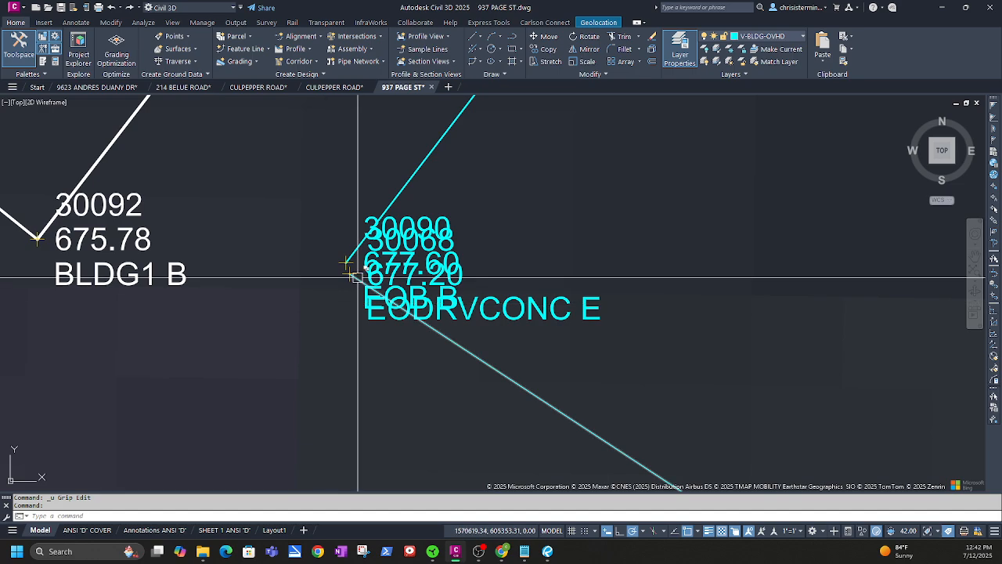
Reselect the driveway edge figure among overlapping objects and try extending it with Extend
mouse_move(348, 266)
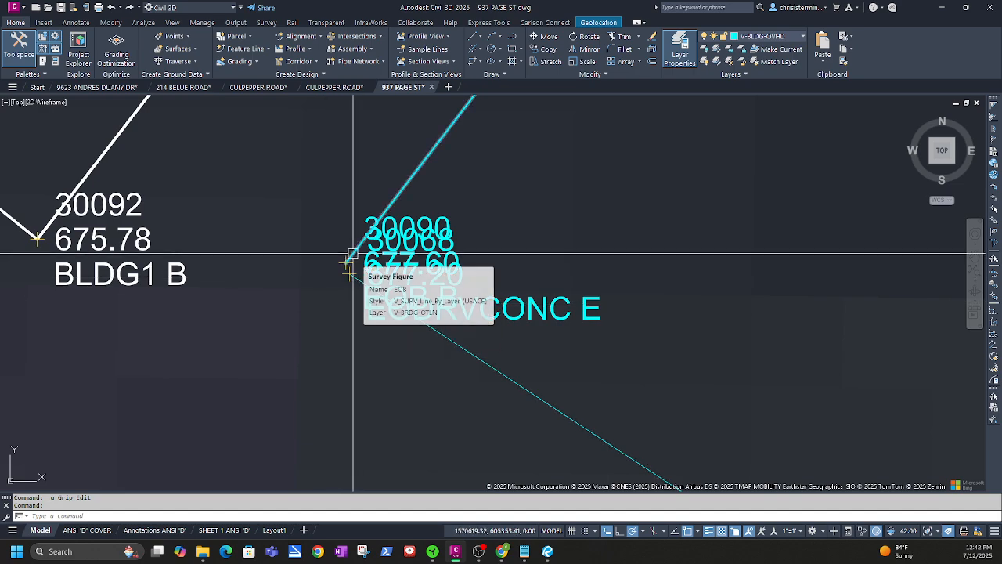
scroll(348, 267, down, 3)
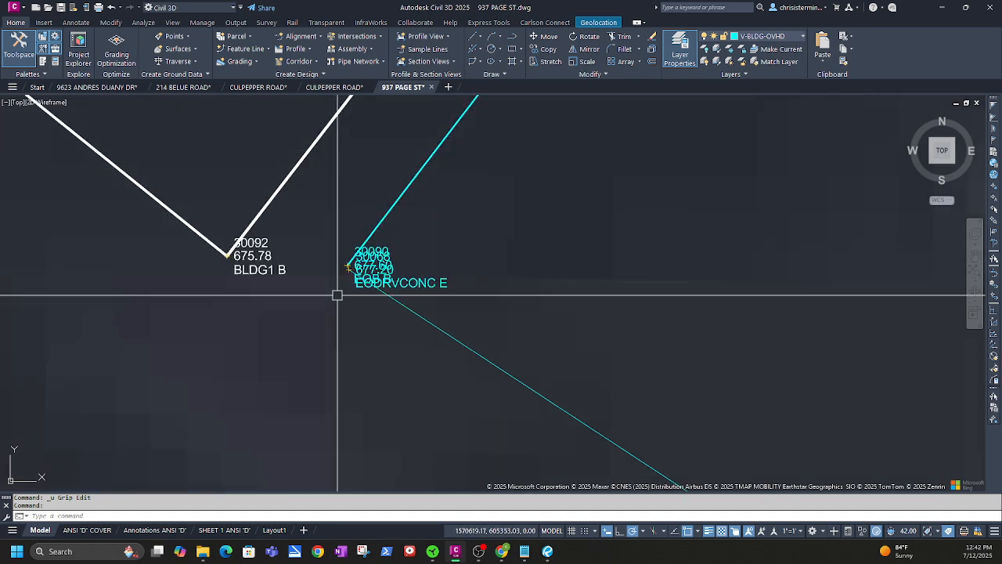
click(351, 274)
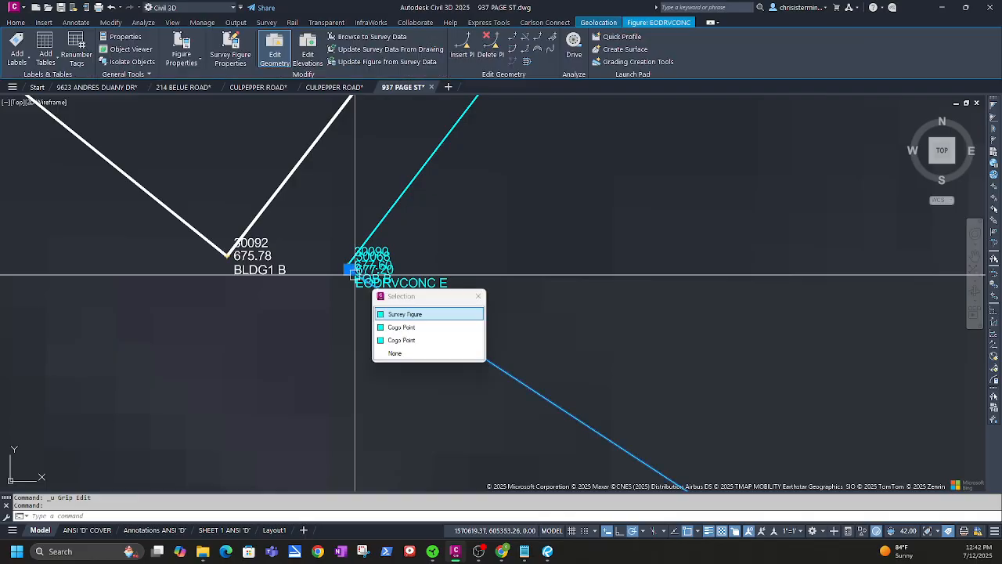
key(Escape)
click(424, 316)
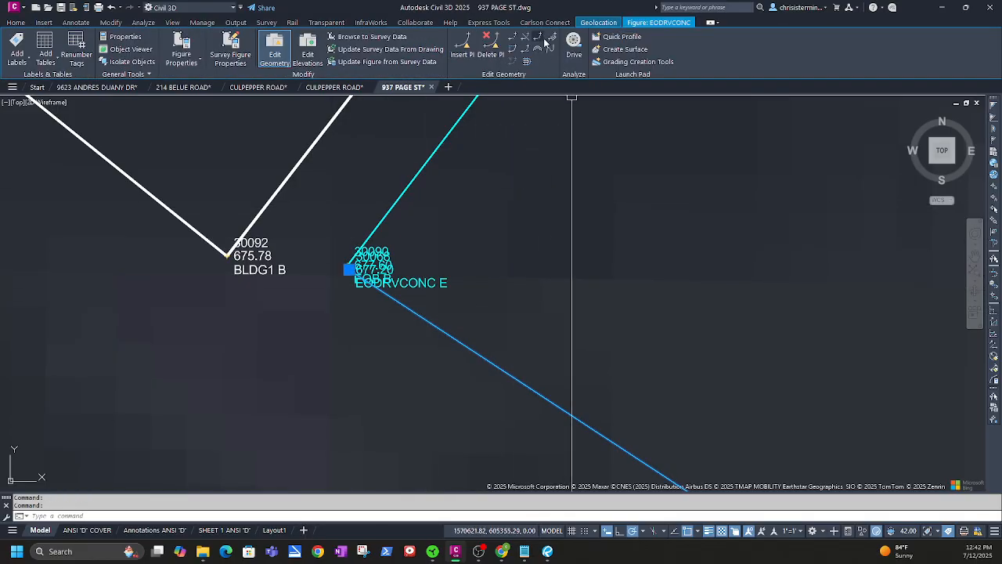
key(Escape)
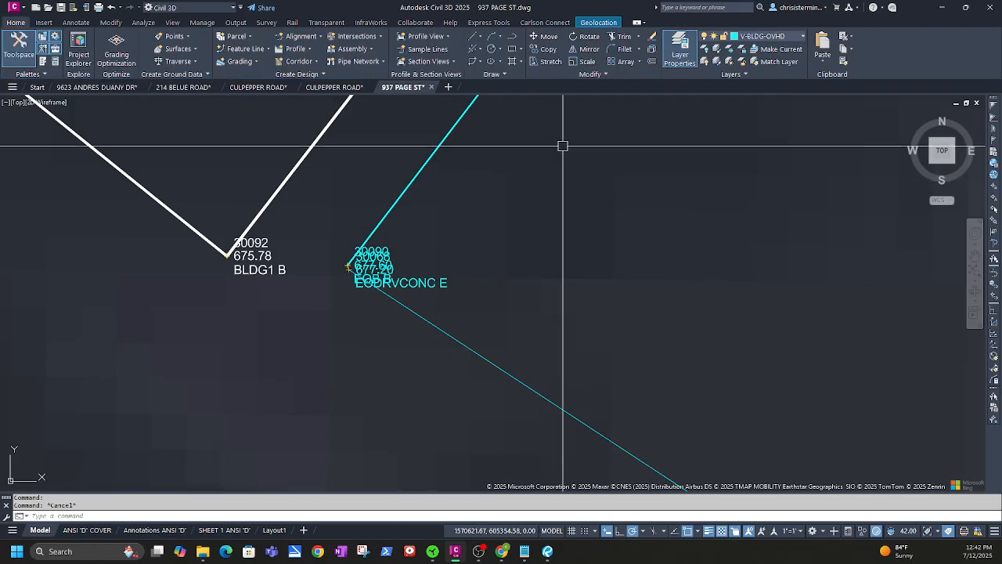
click(638, 38)
click(630, 74)
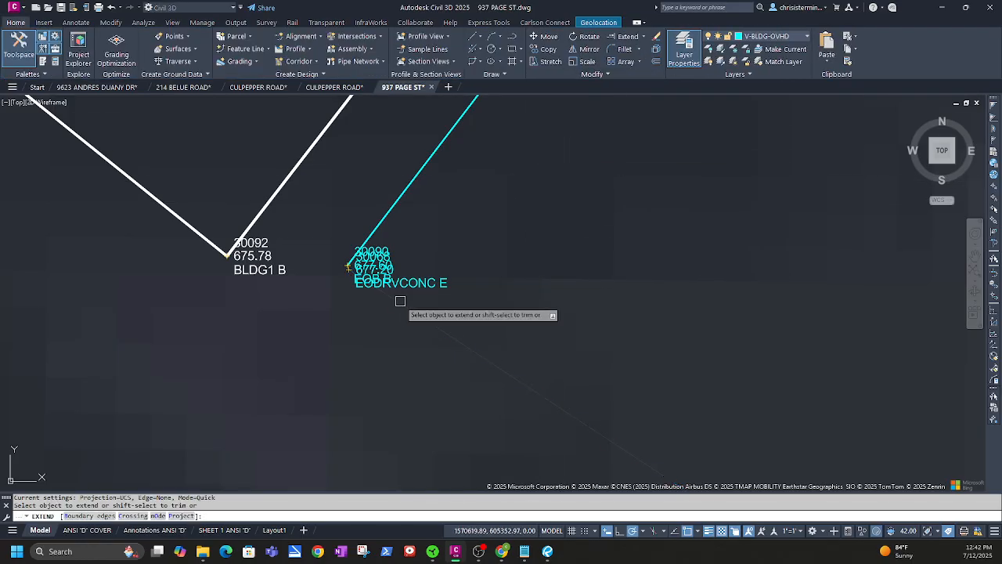
key(Escape)
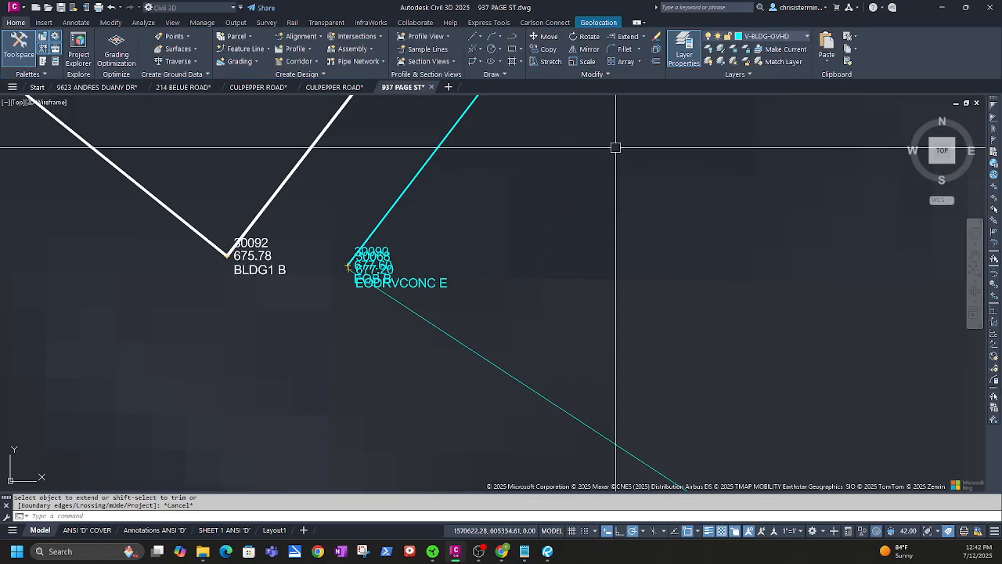
click(628, 37)
click(397, 303)
key(Escape)
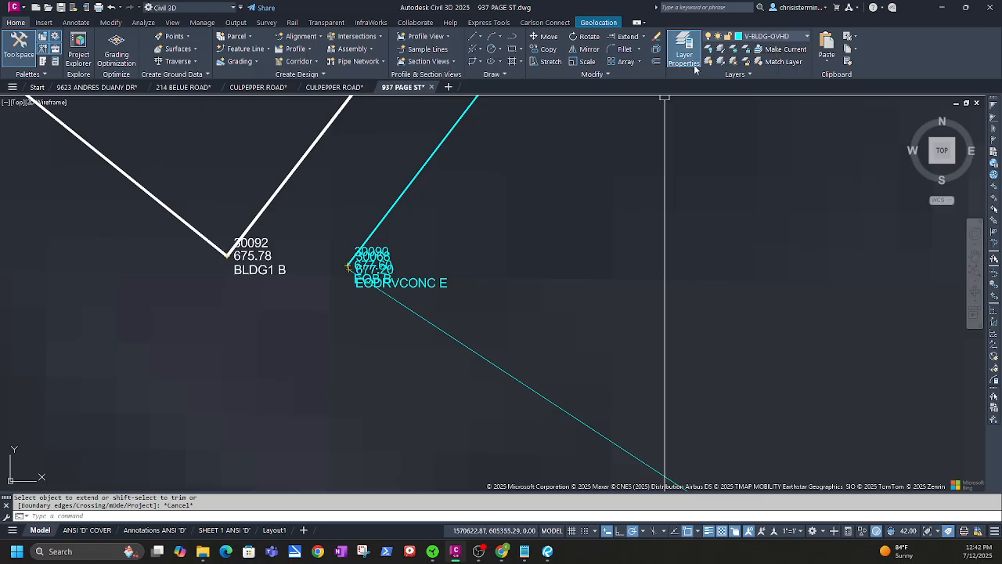
Make V-ROAD-OTLN current by running LAYMCUR on the EODRVCONC figure
click(394, 299)
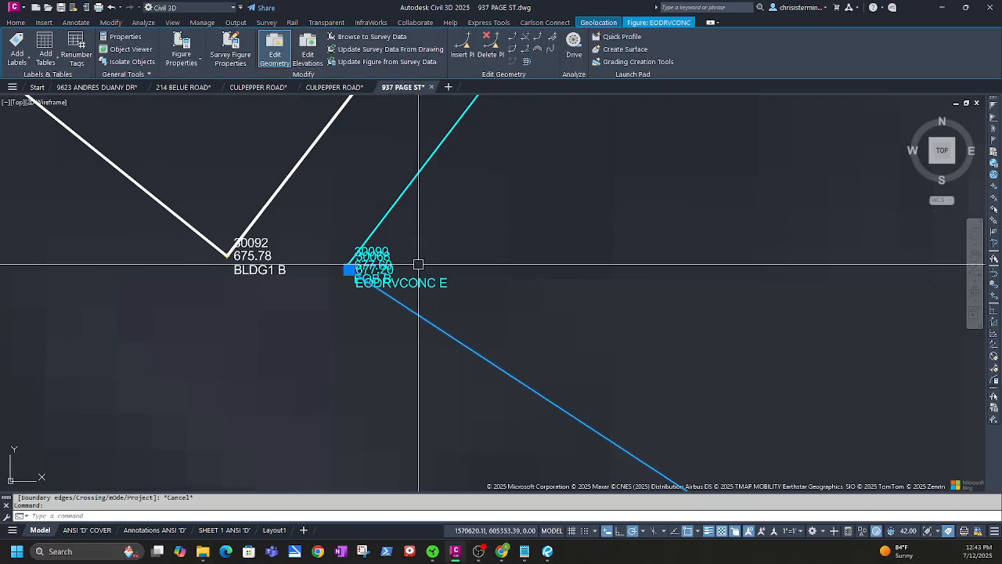
text(CUR)
key(Return)
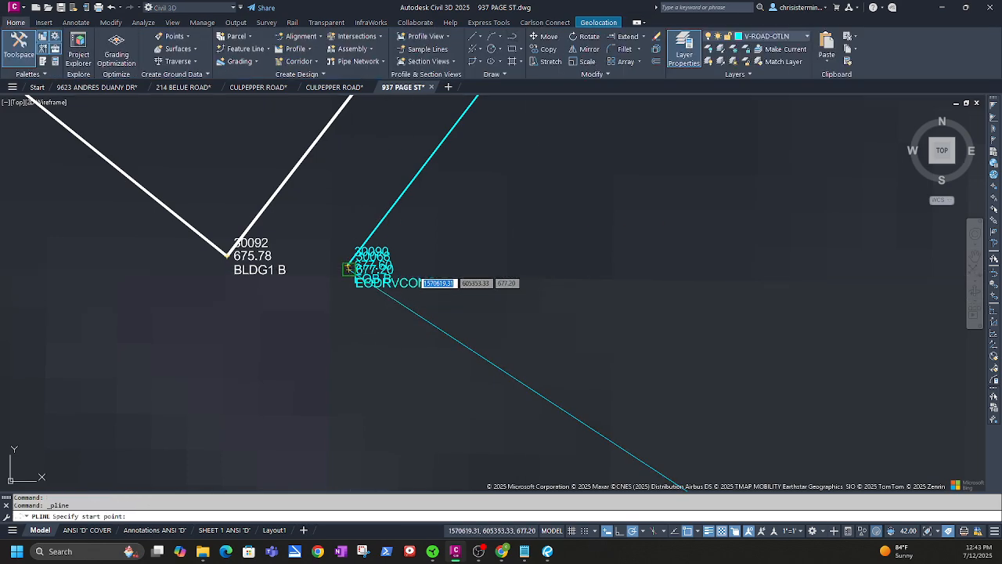
Try short polylines from the driveway edge endpoint to the house edge, cancelling each
click(348, 268)
click(267, 209)
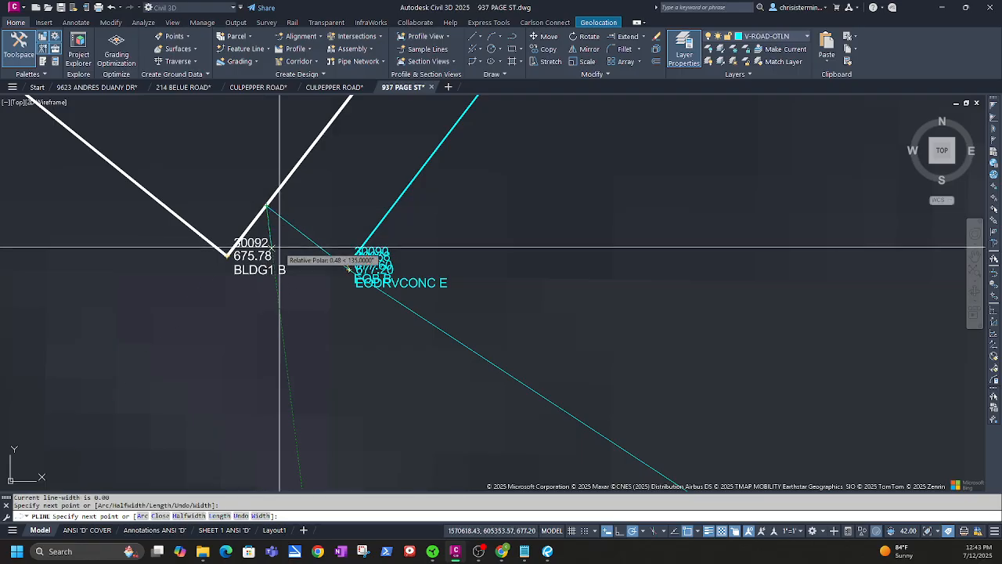
key(Escape)
scroll(298, 465, up, 5)
middle_drag(298, 465, 391, 422)
middle_drag(533, 282, 419, 482)
key(space)
scroll(487, 400, up, 4)
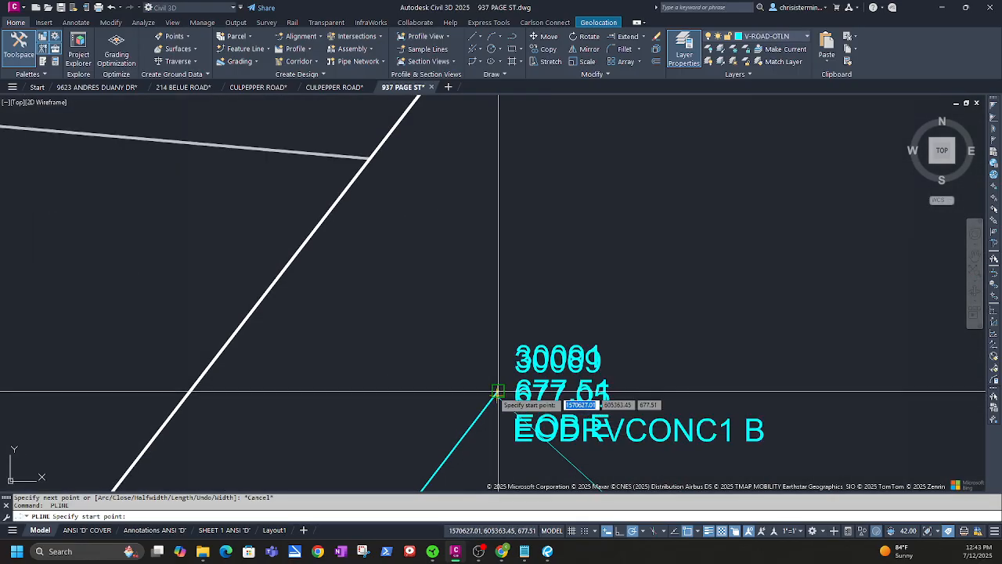
click(496, 394)
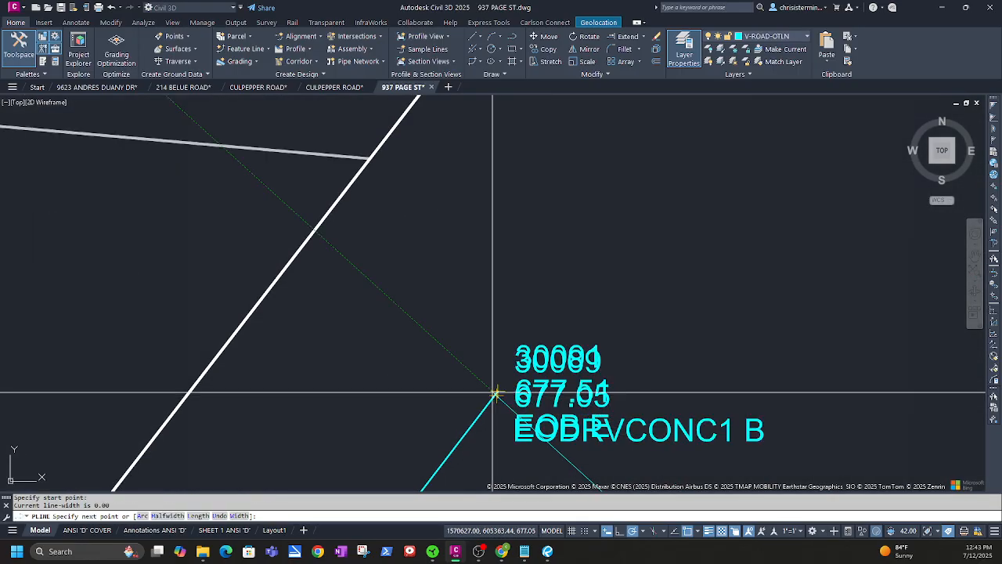
click(303, 247)
key(Escape)
Select the EOB survey figure at the building corner and delete it
scroll(369, 381, down, 2)
middle_drag(369, 402, 383, 282)
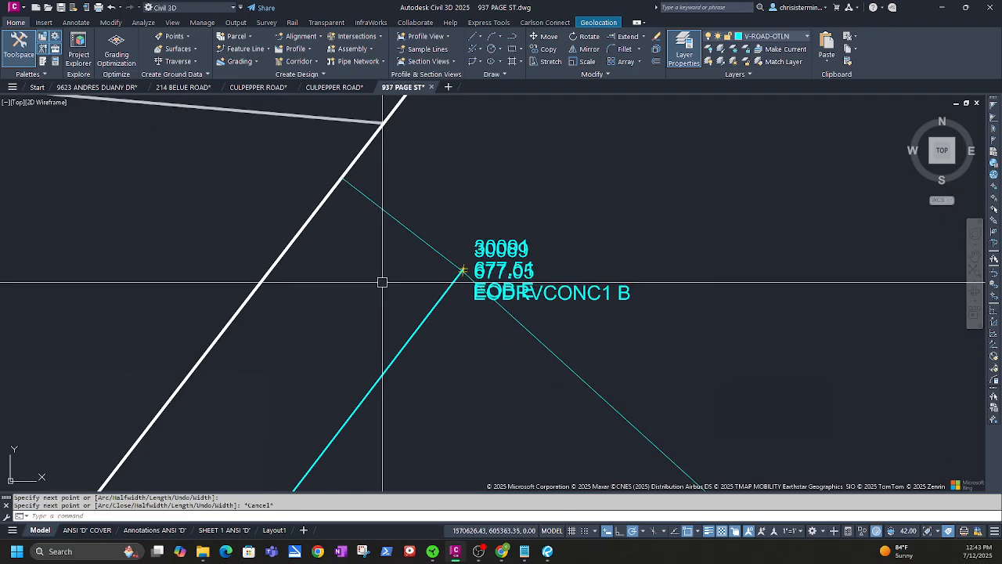
click(400, 344)
scroll(441, 392, down, 4)
middle_drag(454, 467, 479, 343)
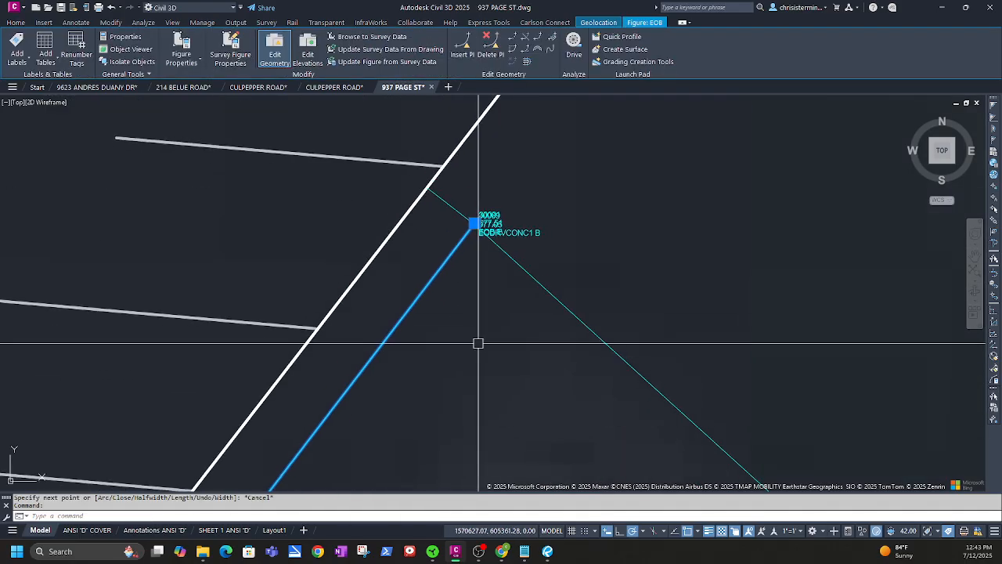
key(Delete)
Pan and zoom to centre the house and propane tank area
scroll(565, 413, down, 3)
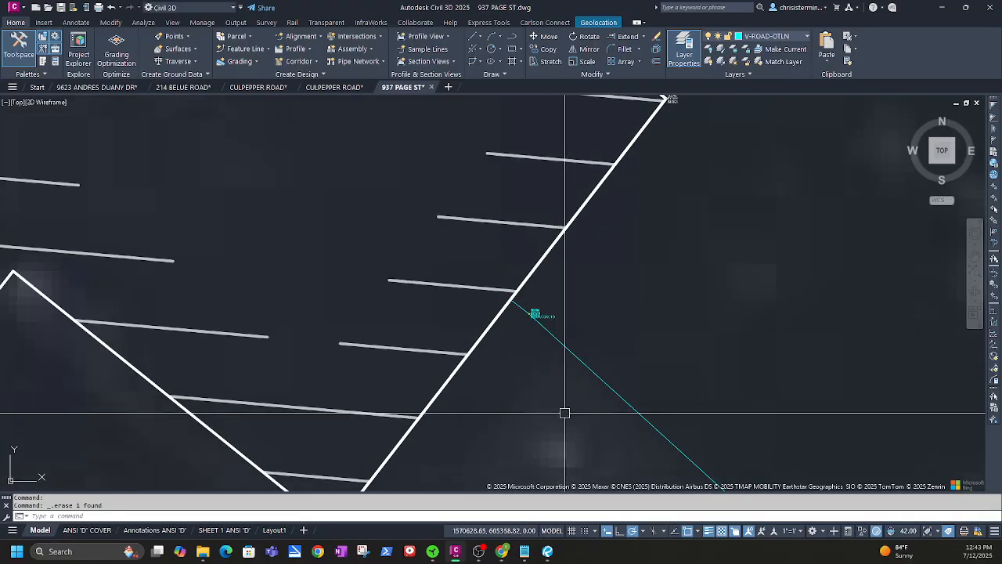
middle_drag(564, 412, 499, 252)
scroll(514, 278, down, 4)
middle_drag(560, 330, 483, 239)
scroll(491, 275, down, 2)
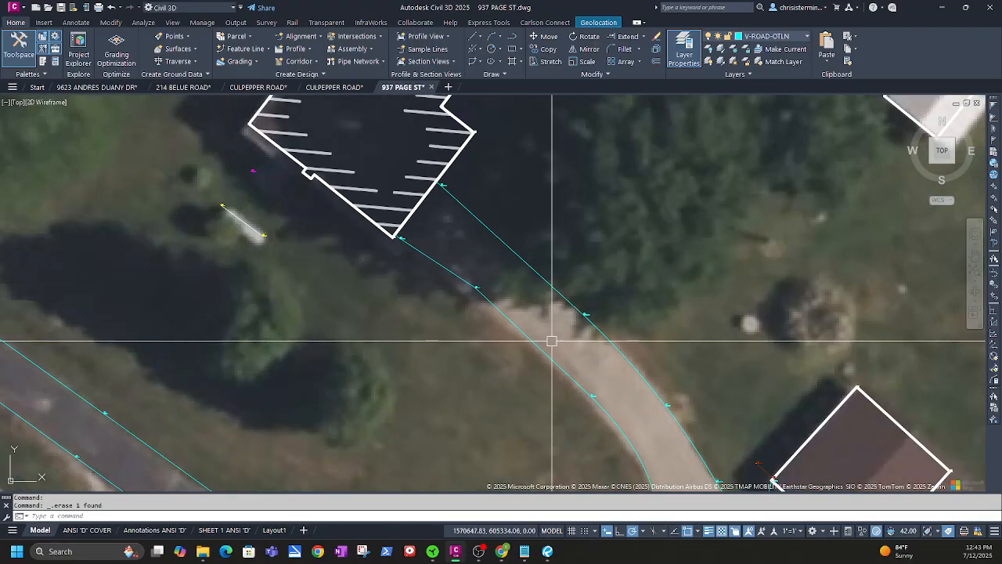
mouse_move(602, 385)
middle_down()
mouse_move(472, 235)
mouse_move(499, 327)
middle_up()
middle_drag(391, 251, 307, 477)
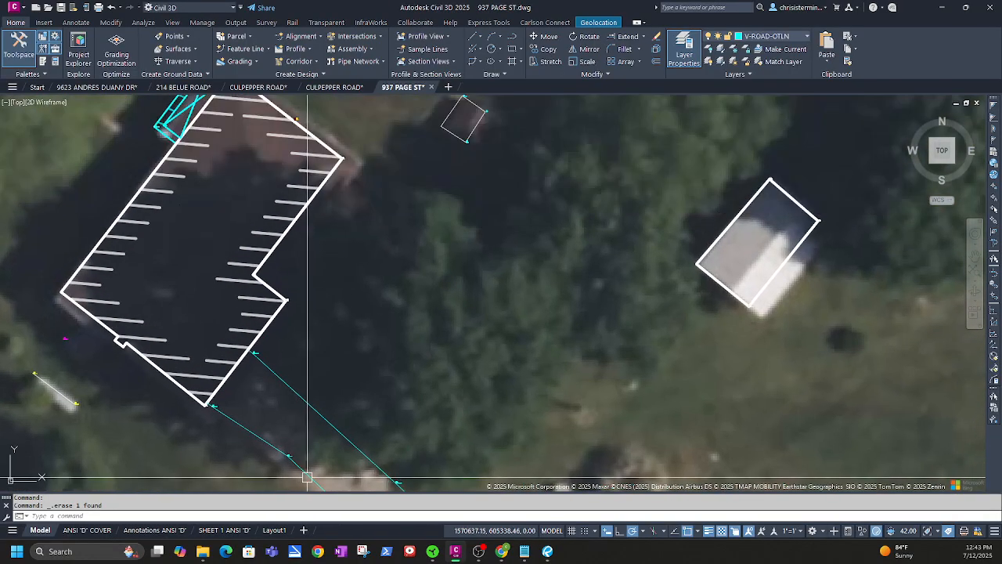
mouse_move(105, 365)
middle_down()
mouse_move(127, 353)
mouse_move(363, 334)
middle_up()
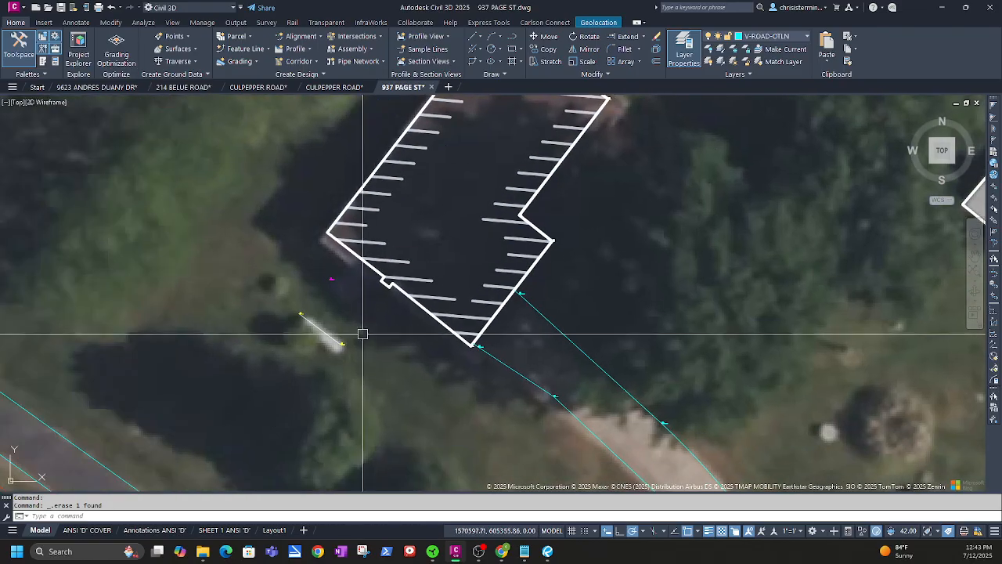
scroll(362, 334, up, 4)
scroll(261, 290, up, 4)
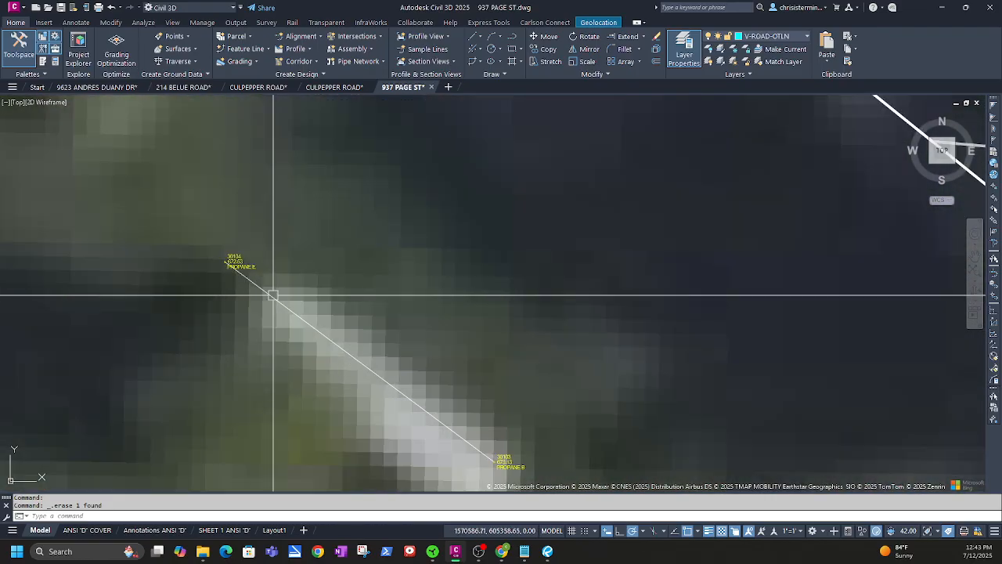
Select the PROPANE figure and try a circle at its upper end, then cancel it
click(289, 305)
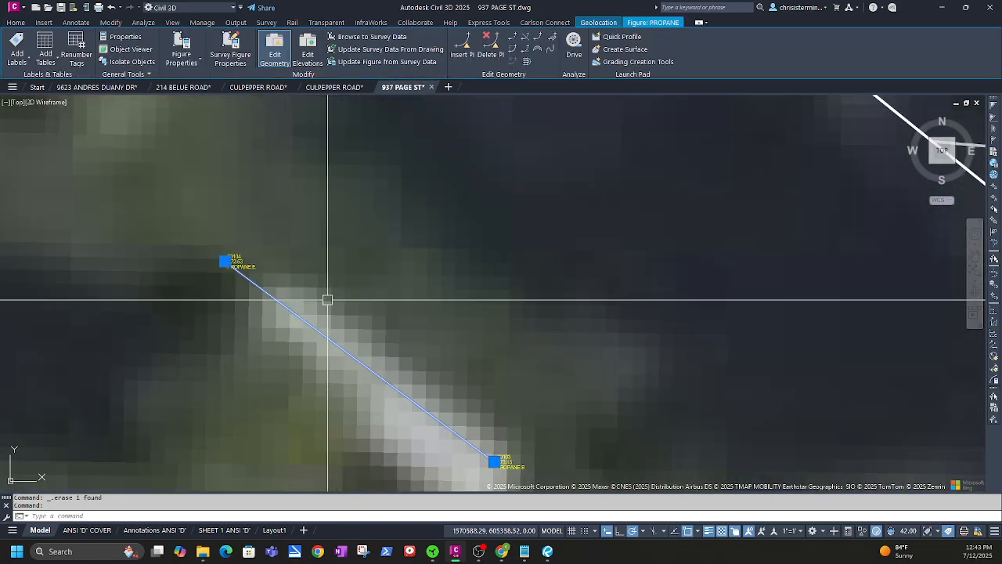
scroll(305, 299, down, 2)
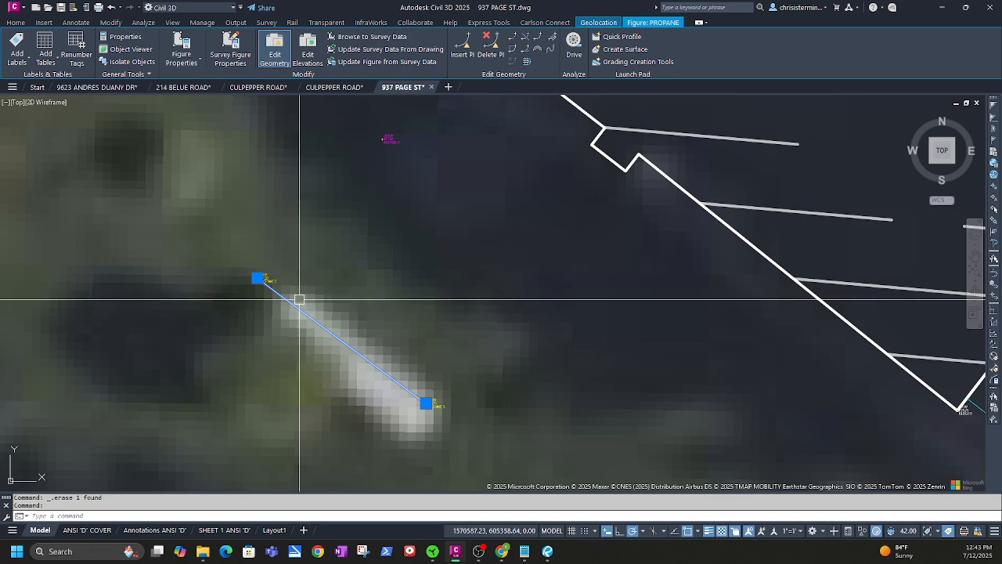
scroll(361, 310, down, 3)
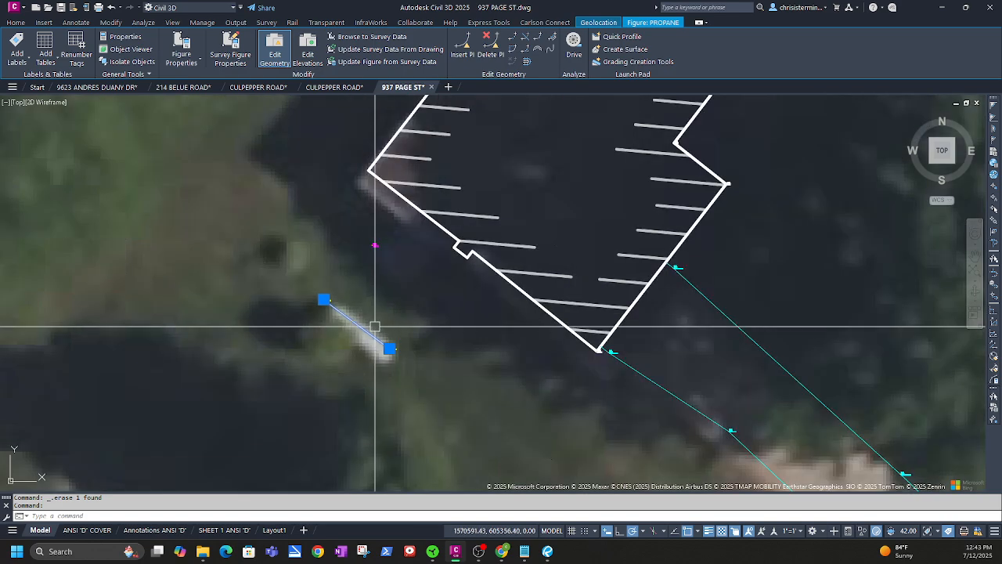
key(Escape)
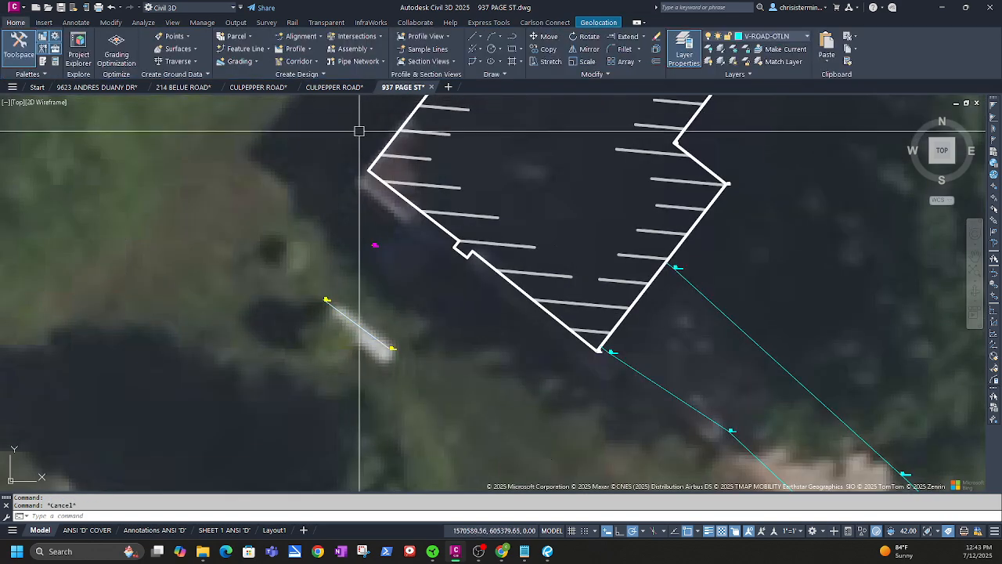
click(491, 49)
scroll(329, 294, up, 2)
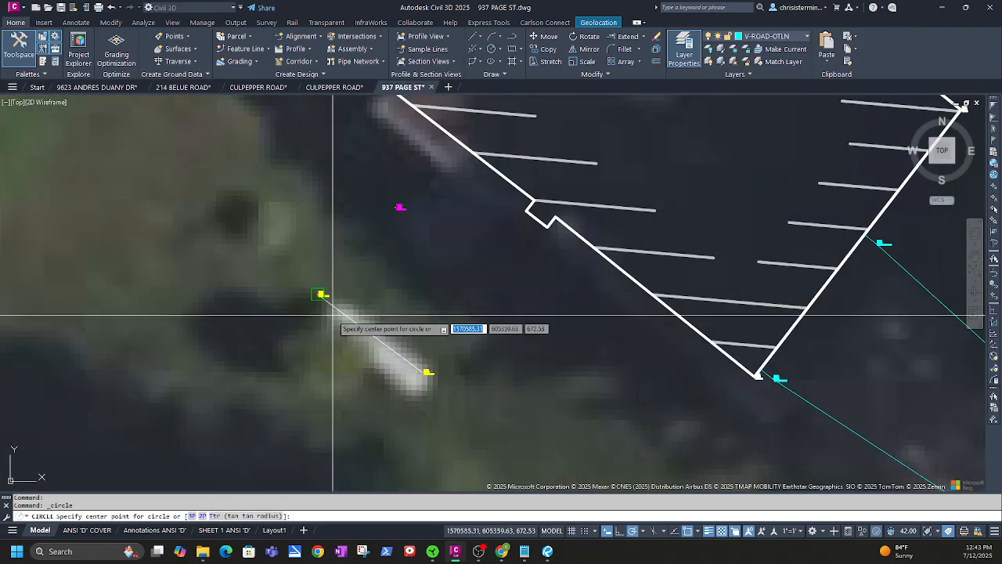
click(327, 300)
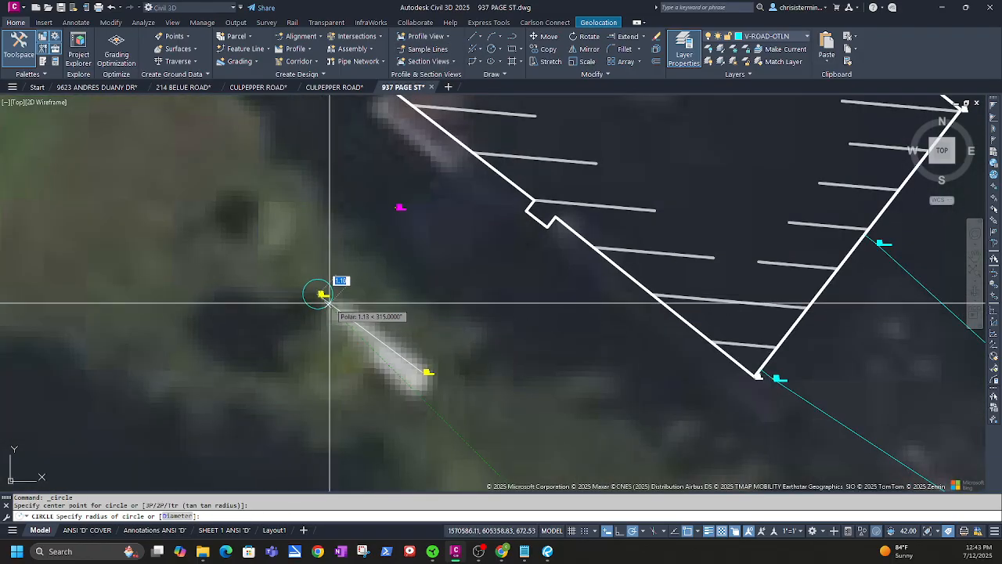
key(Escape)
Reselect the propane line, clear the selection, and open the Home tab Layer list
click(349, 312)
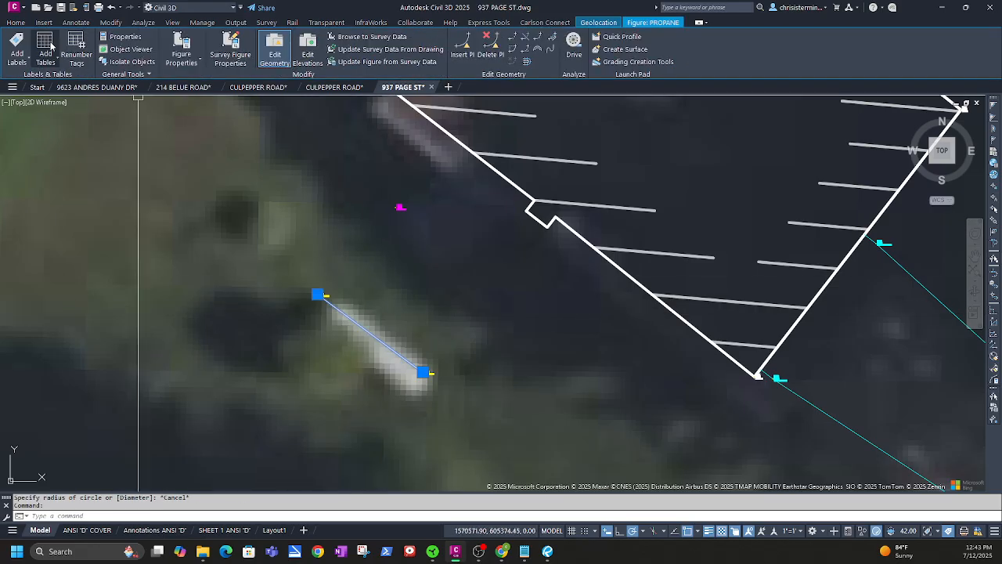
click(16, 22)
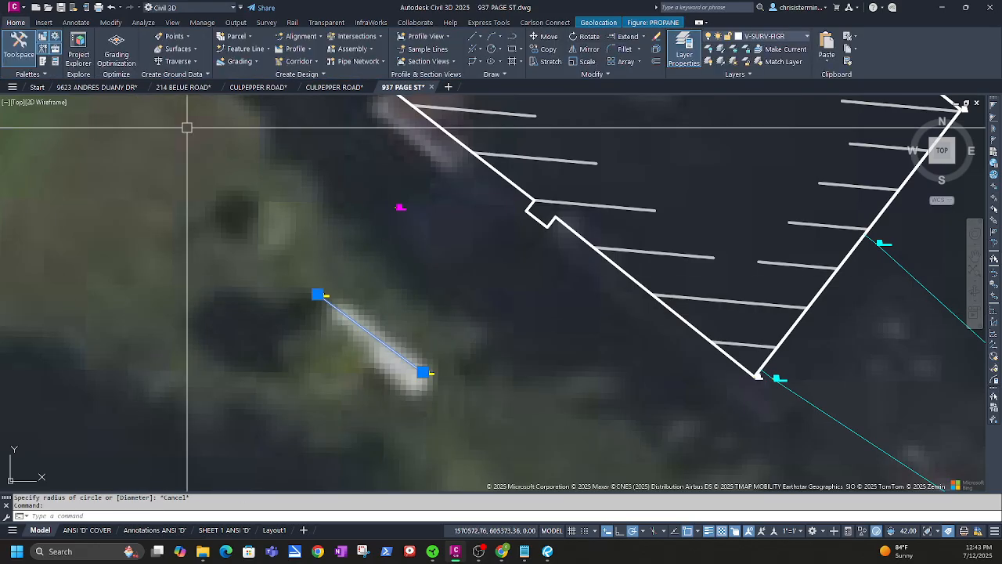
key(Escape)
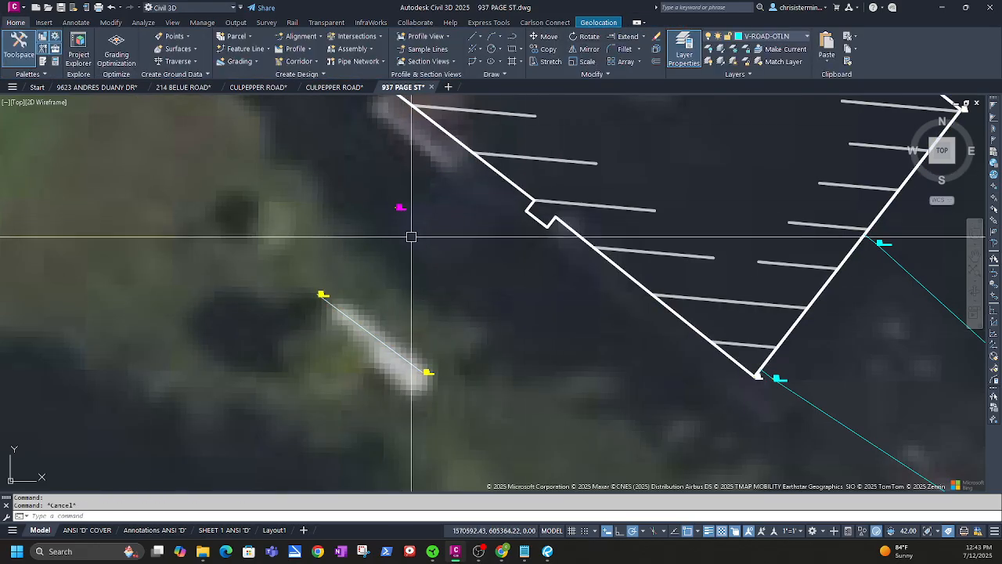
click(782, 36)
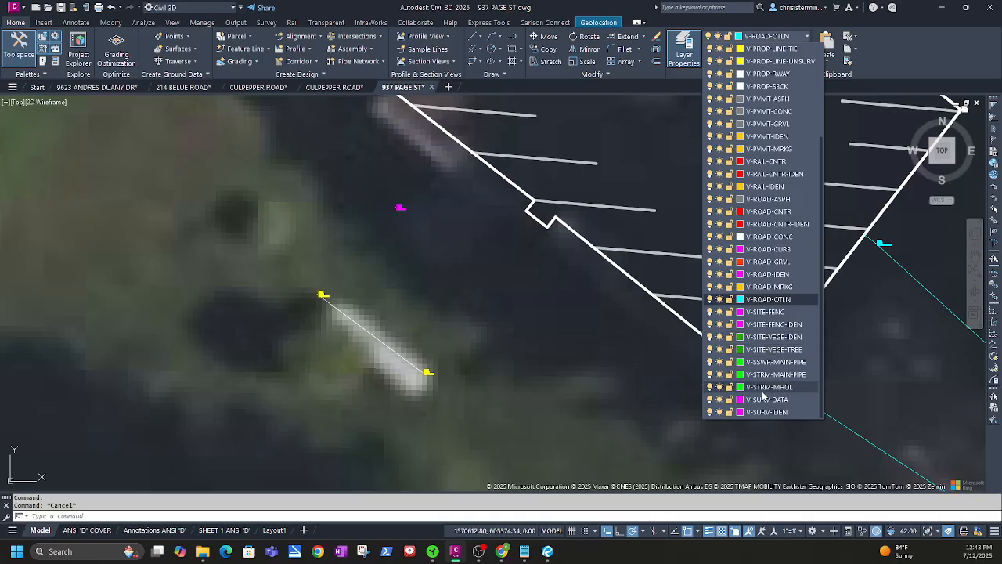
Set V-SITE-FENC-IDEN current, clear the stray hatch selection, and pan back to the propane tank
click(758, 324)
click(758, 318)
click(737, 252)
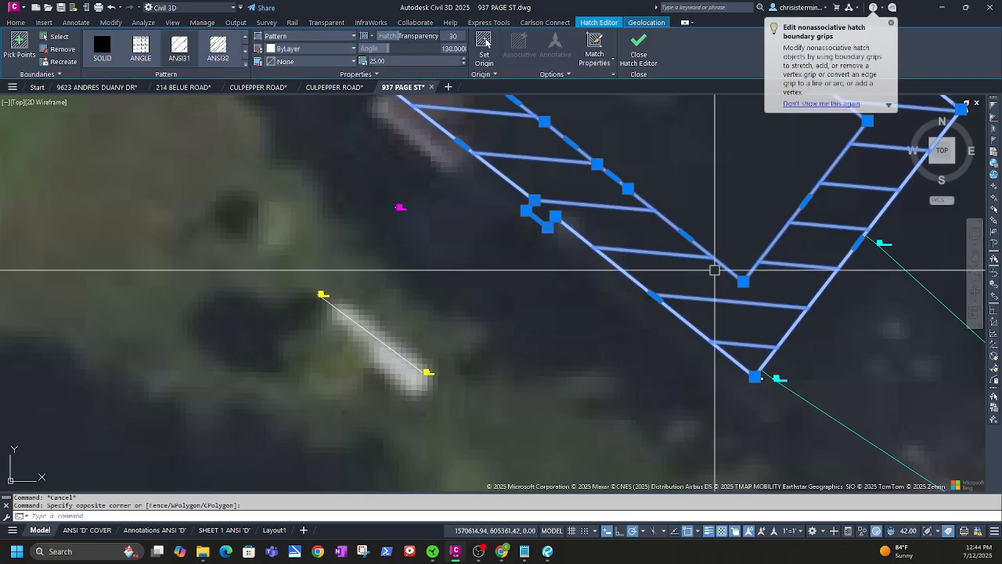
key(Escape)
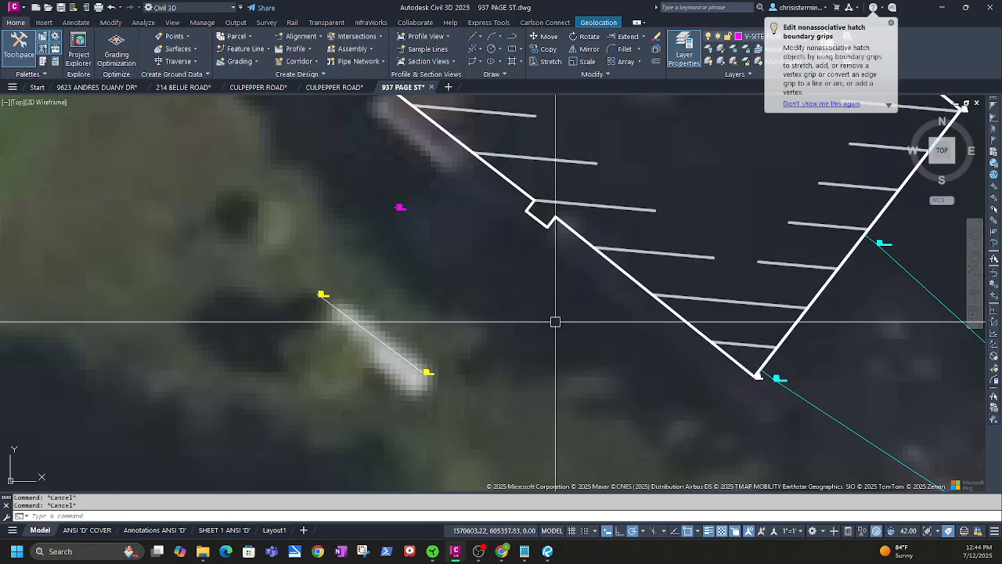
click(891, 24)
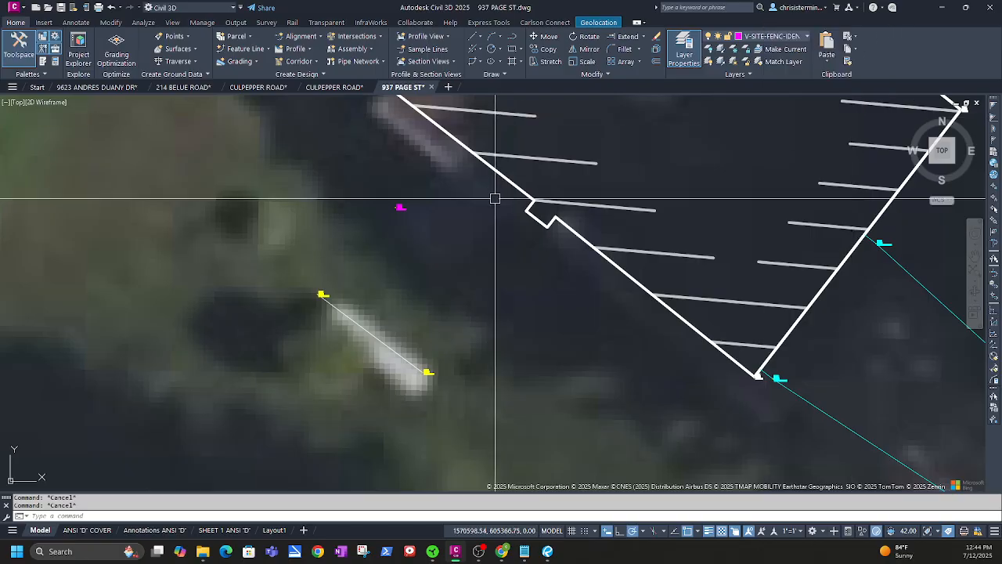
middle_drag(470, 212, 510, 273)
scroll(511, 278, down, 2)
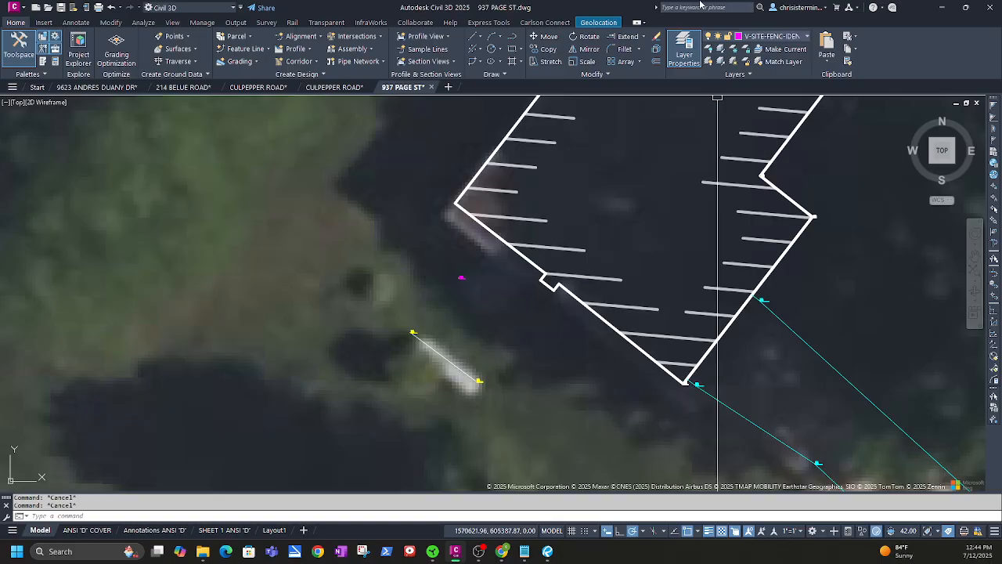
Draw a radius-1 circle centred on the upper PROPANE point, turning Osnap off
click(491, 49)
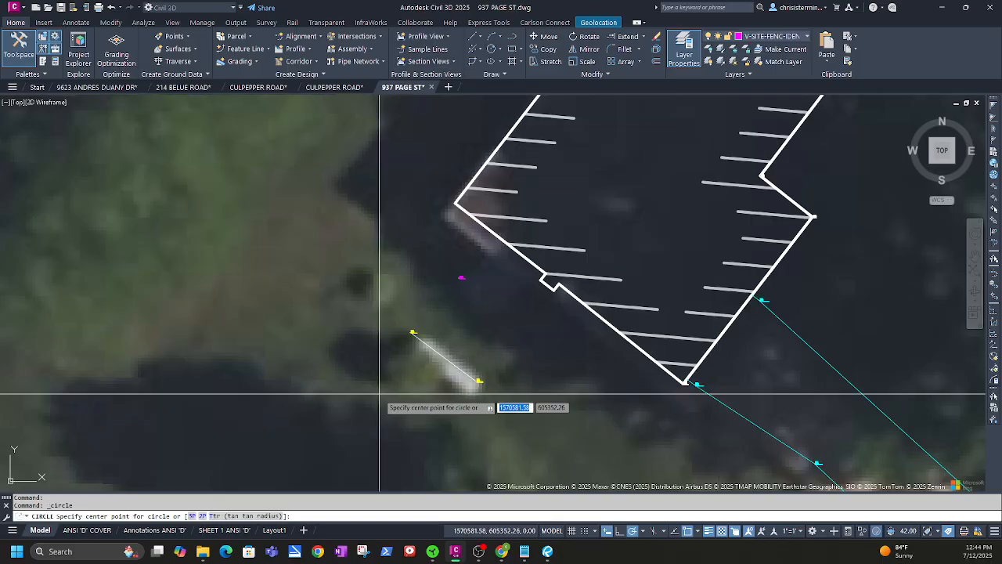
scroll(400, 349, up, 5)
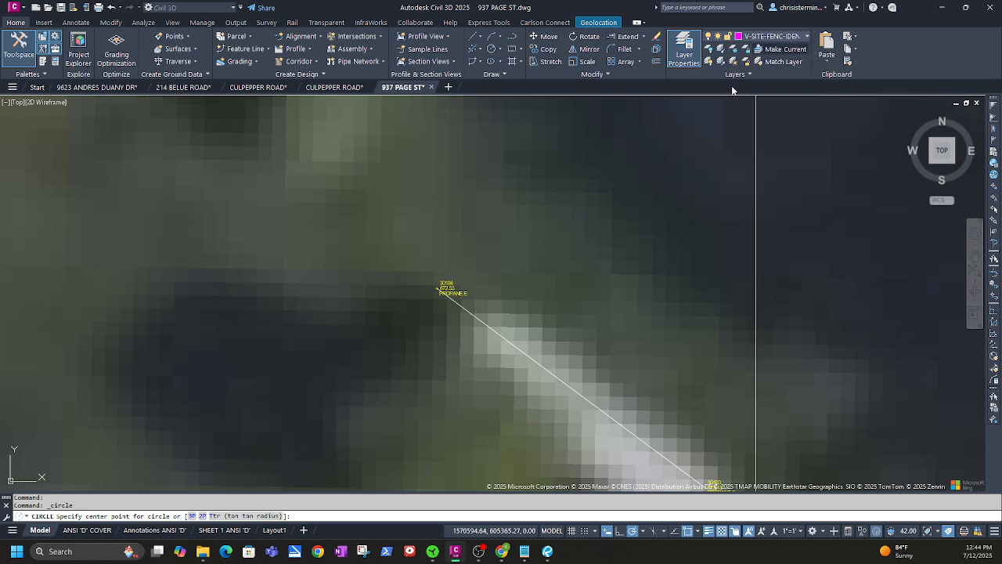
click(437, 289)
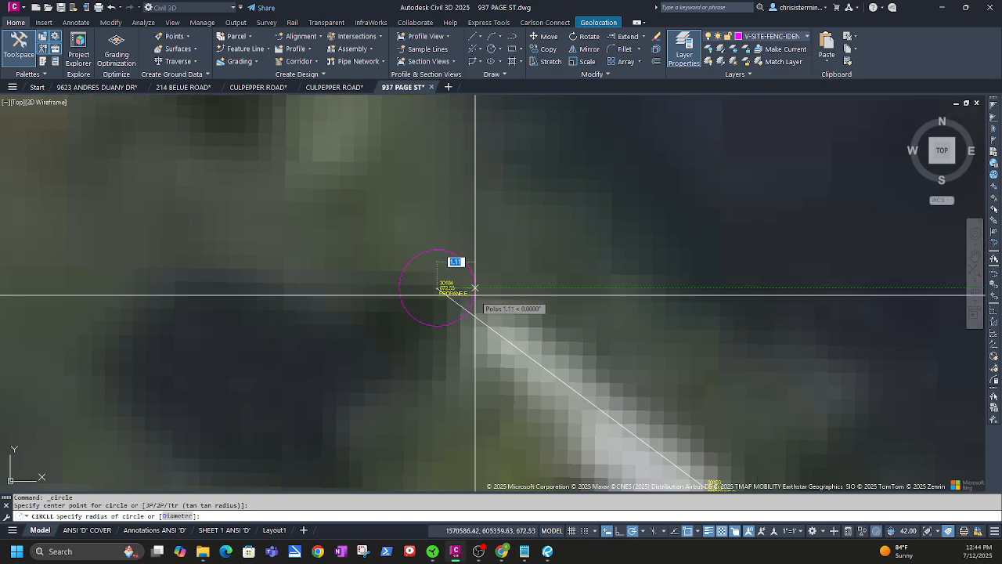
scroll(479, 289, down, 2)
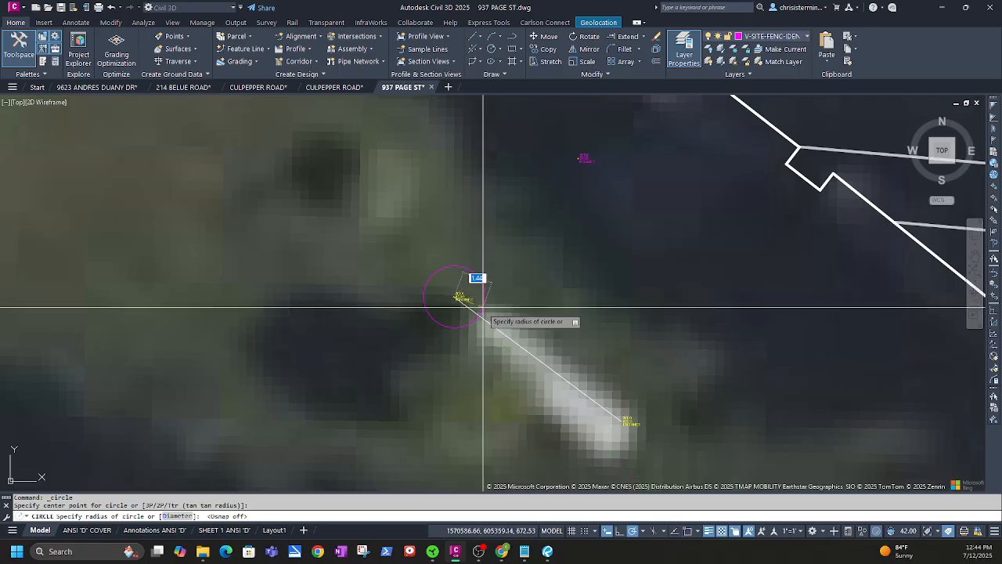
key(F3)
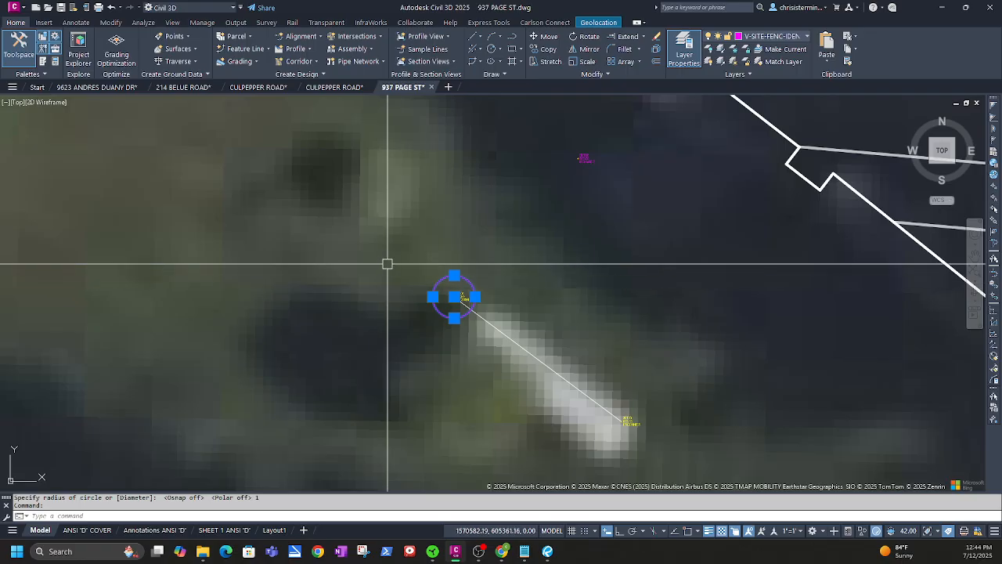
text(o)
key(Return)
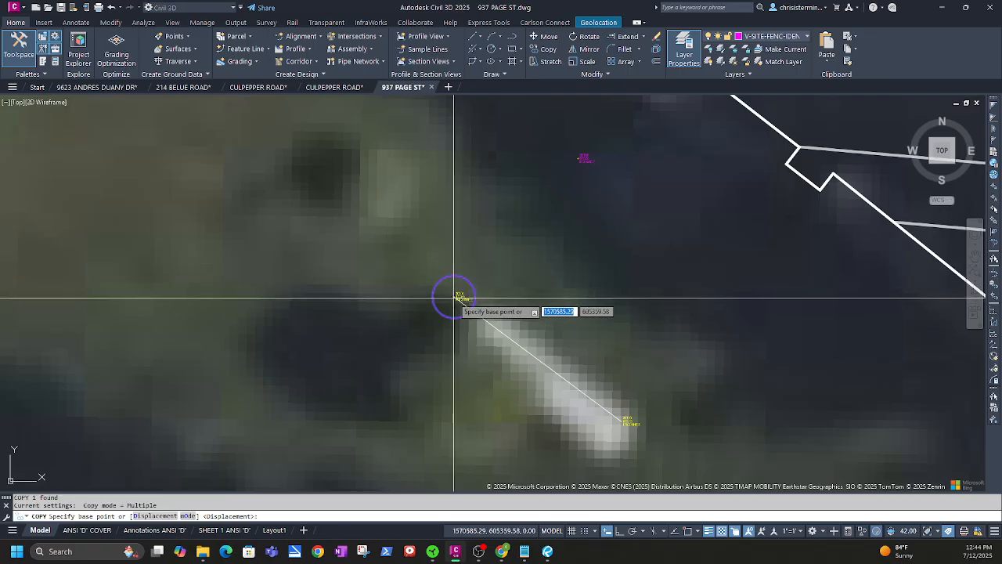
Copy the marker circle to the lower propane point and adjust the object snap settings
click(455, 297)
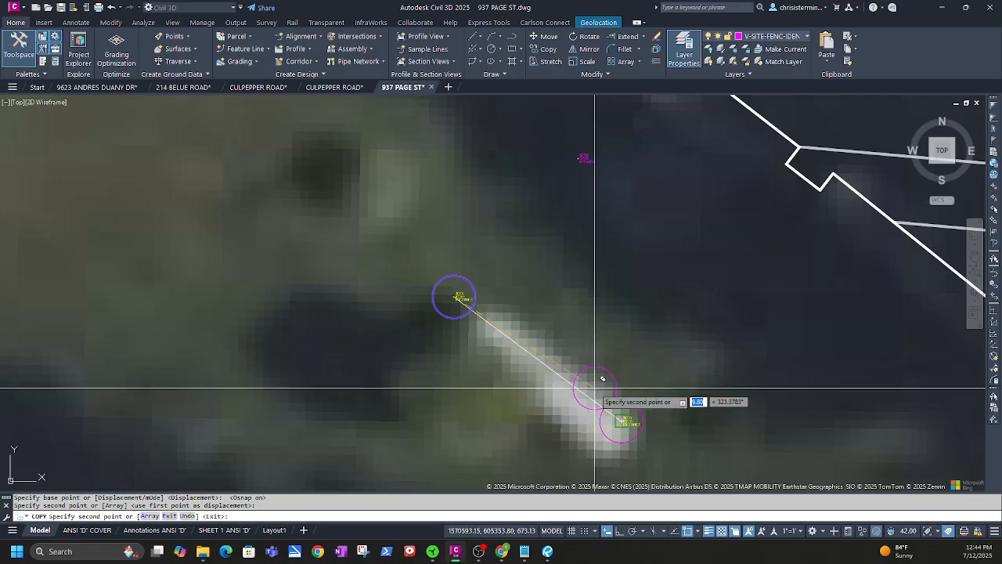
key(Escape)
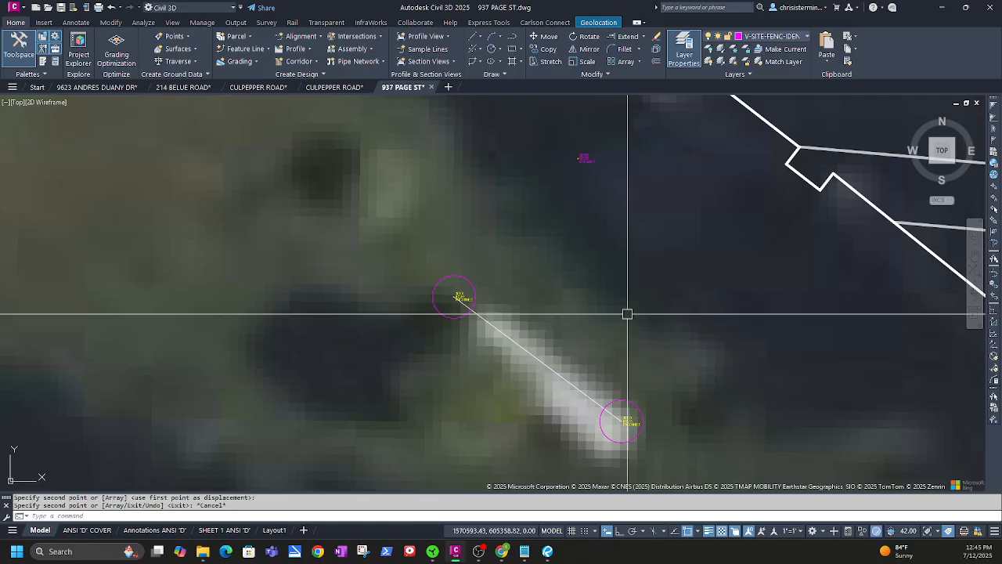
click(697, 530)
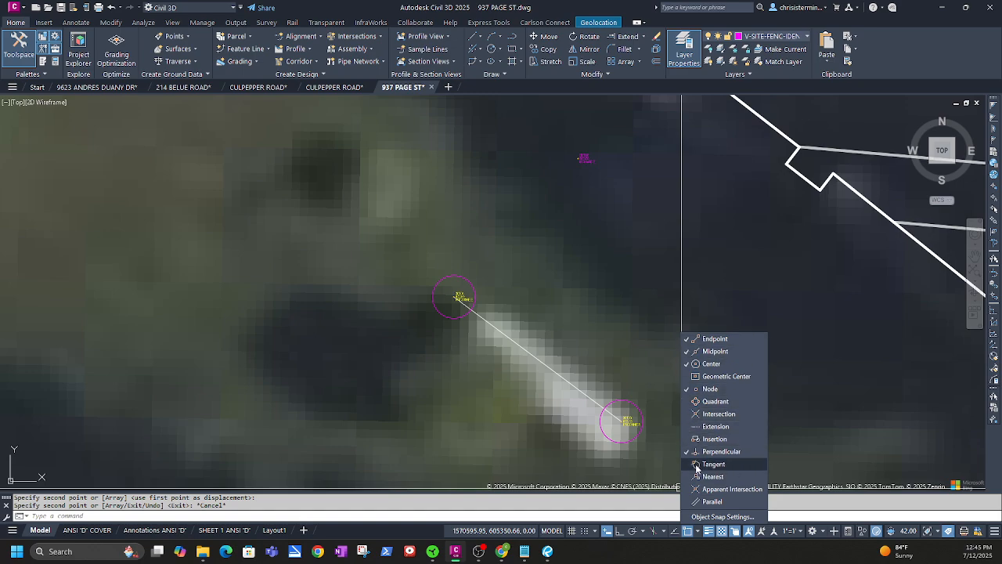
click(639, 380)
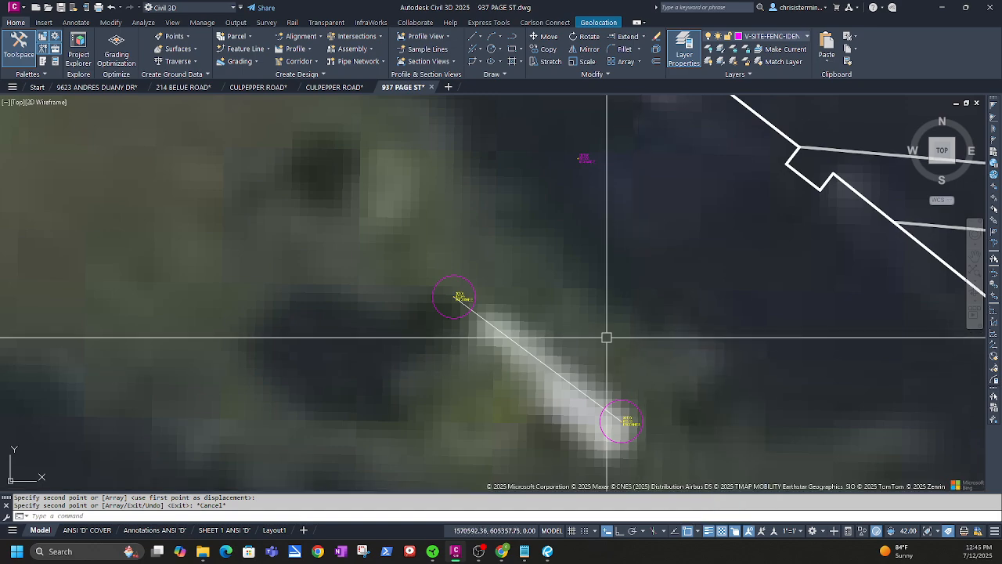
Draw the two tangent side lines joining the end circles along the tank
click(515, 37)
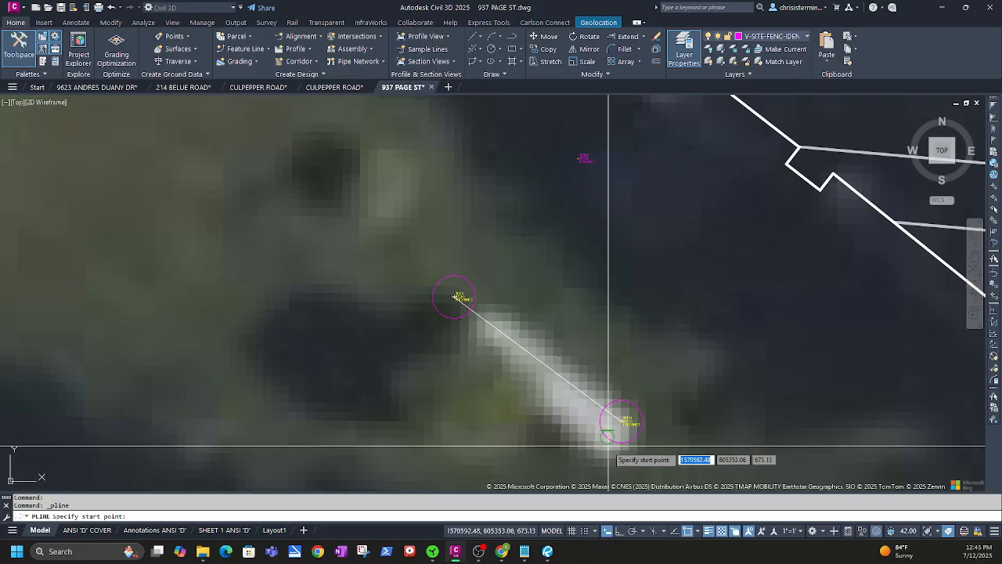
click(623, 420)
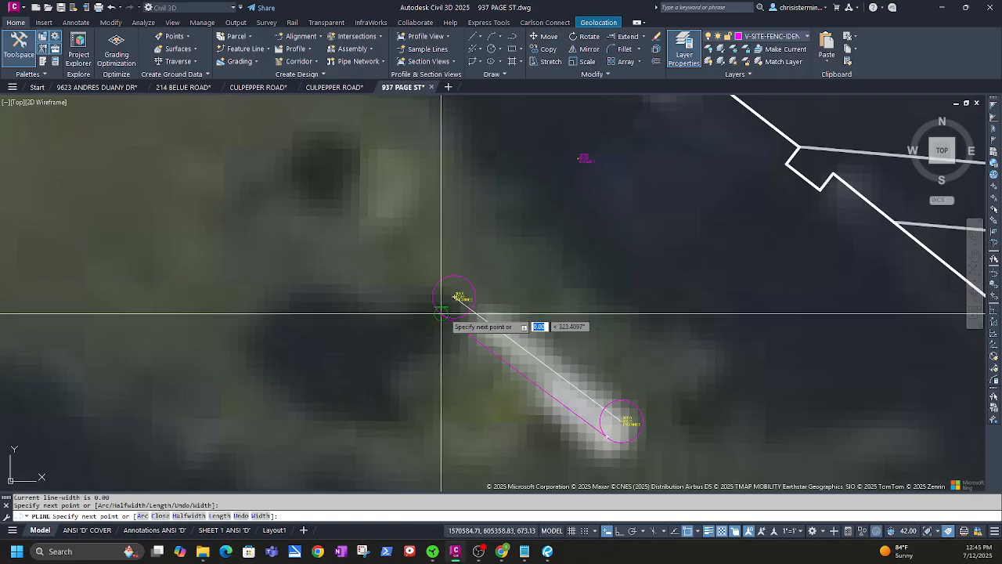
key(Escape)
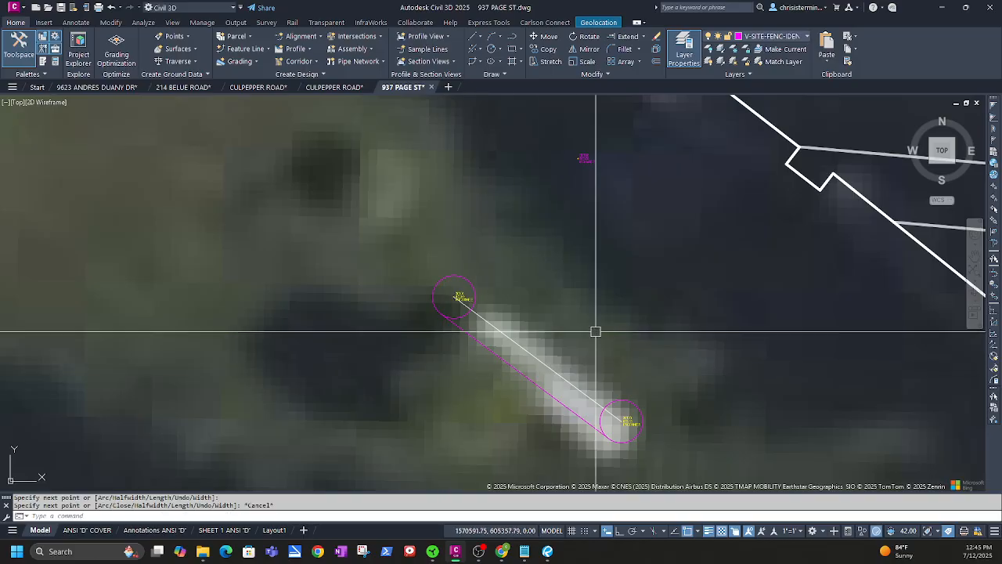
key(Return)
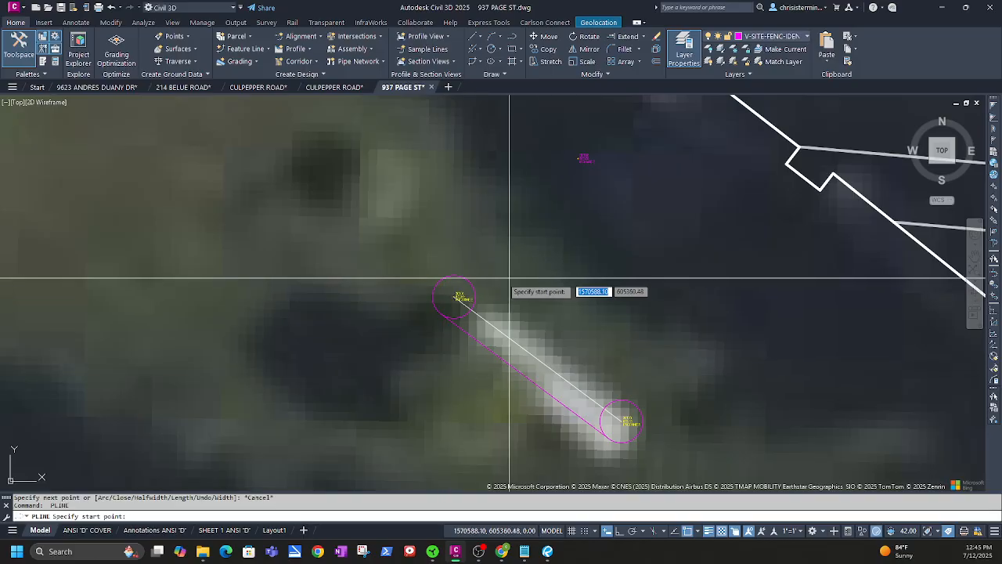
click(467, 279)
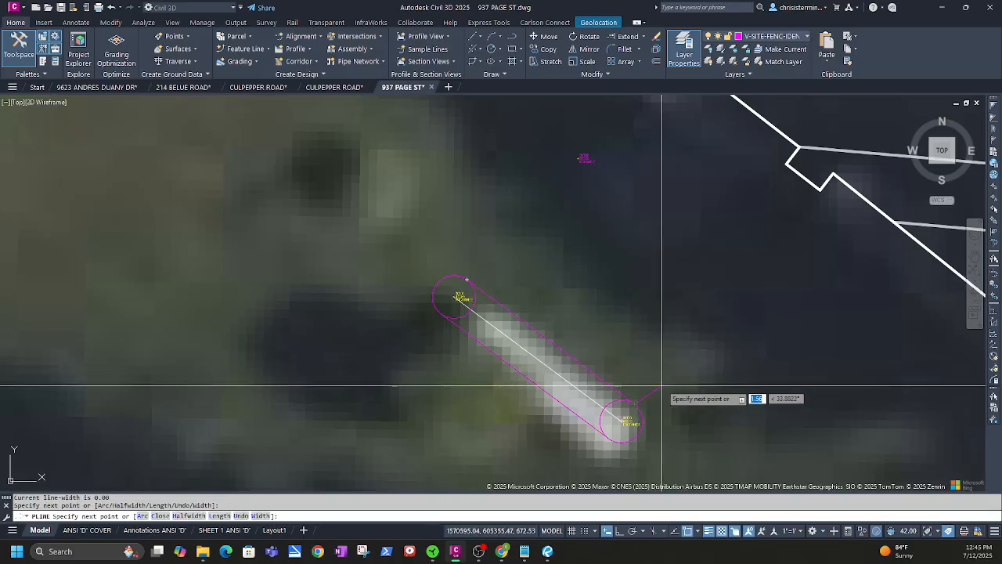
key(Escape)
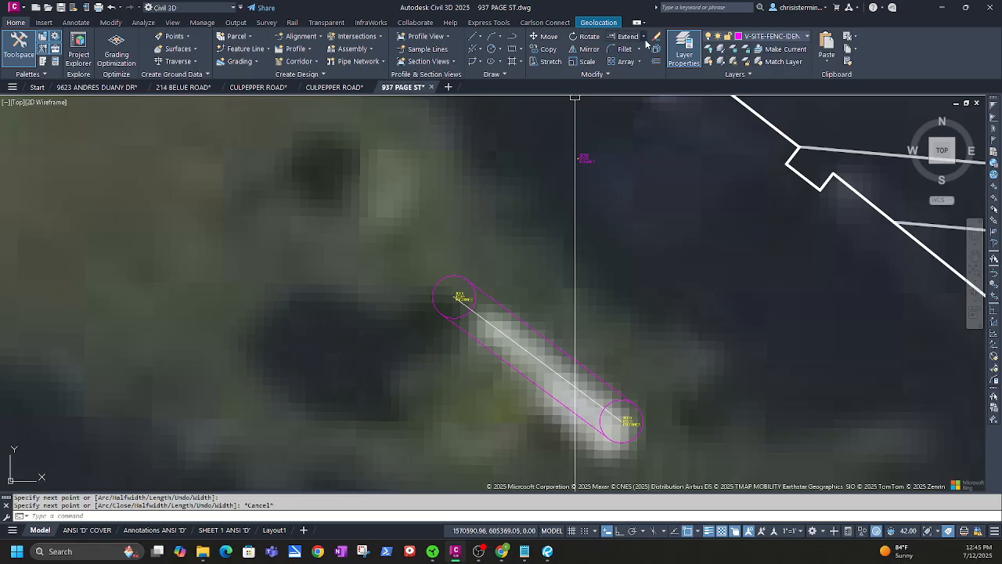
click(627, 57)
Trim the circles' inner arcs, choosing Arc in selection cycling, and delete the PROPANE centre line
scroll(621, 406, up, 2)
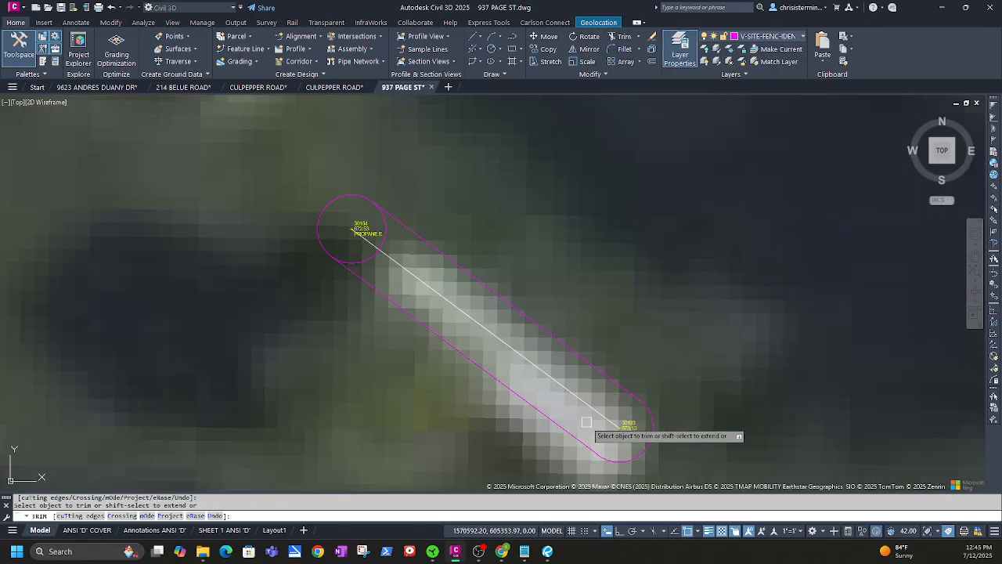
click(385, 240)
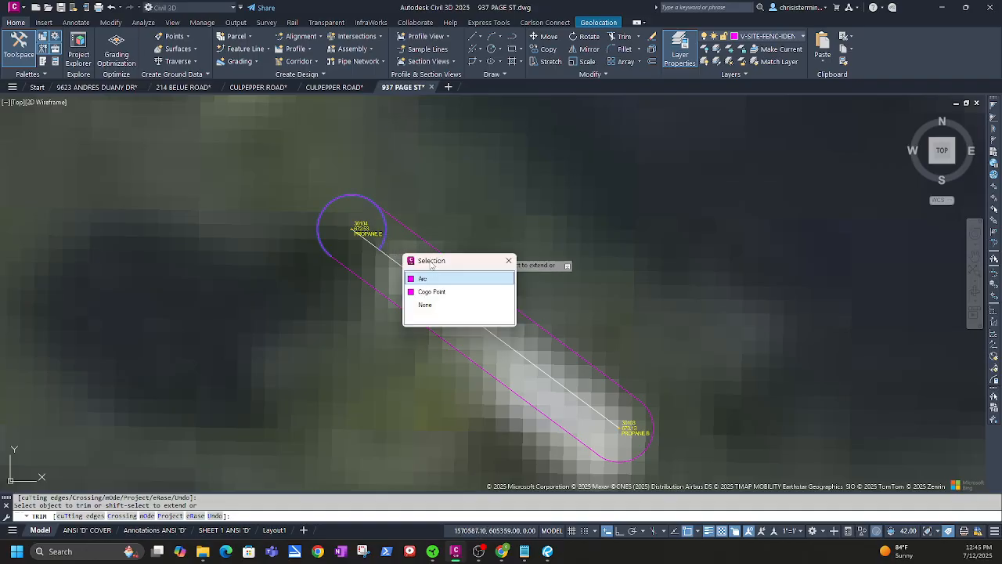
click(428, 279)
scroll(427, 301, down, 4)
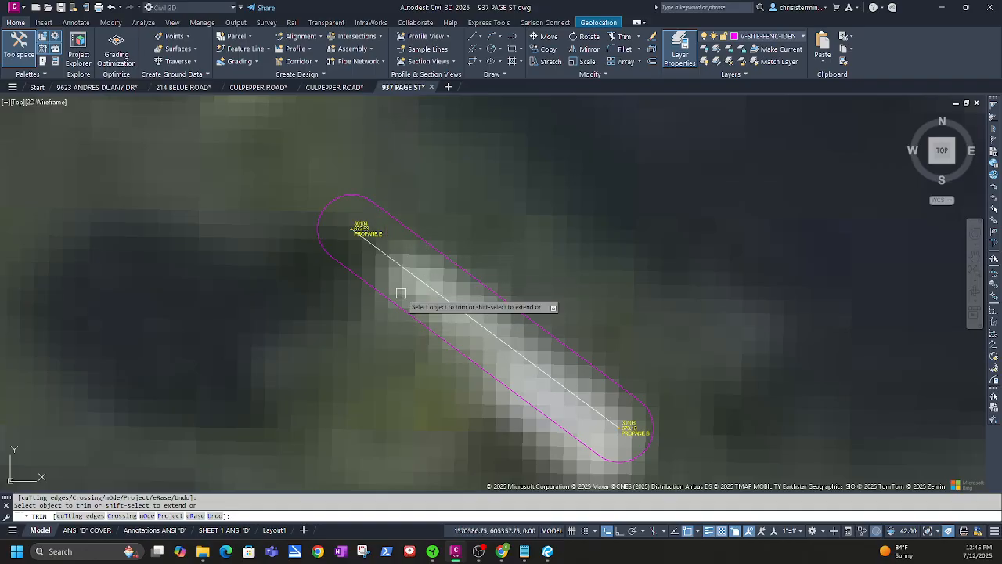
key(Escape)
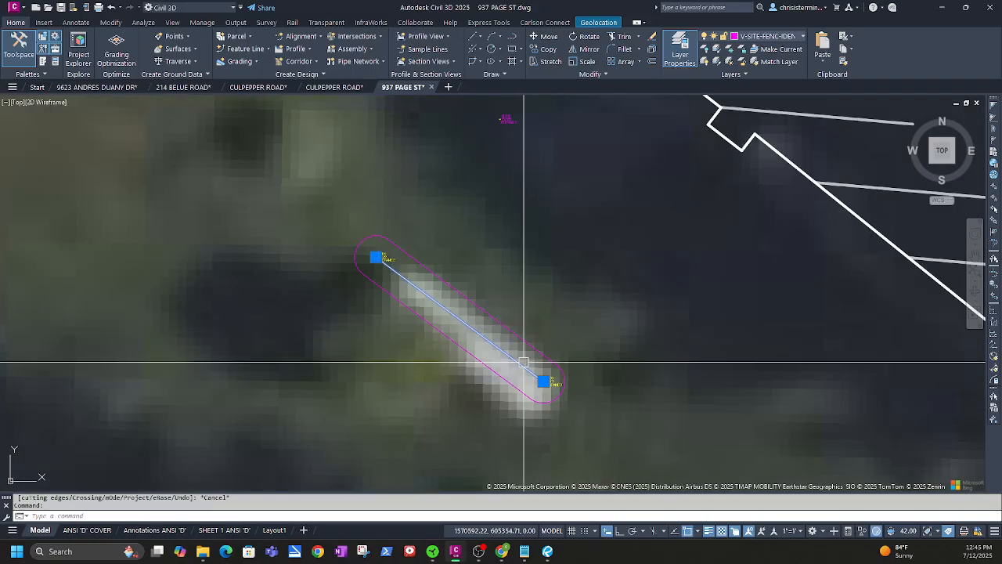
key(Escape)
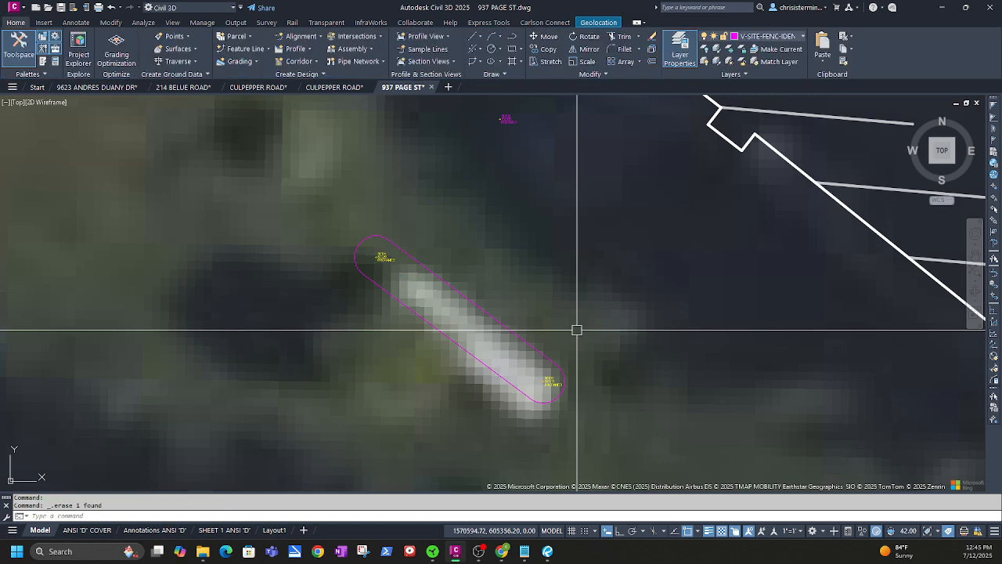
Zoom out and pan across the parking lot from its top corner to its V-shaped end
scroll(525, 159, down, 2)
scroll(524, 159, down, 2)
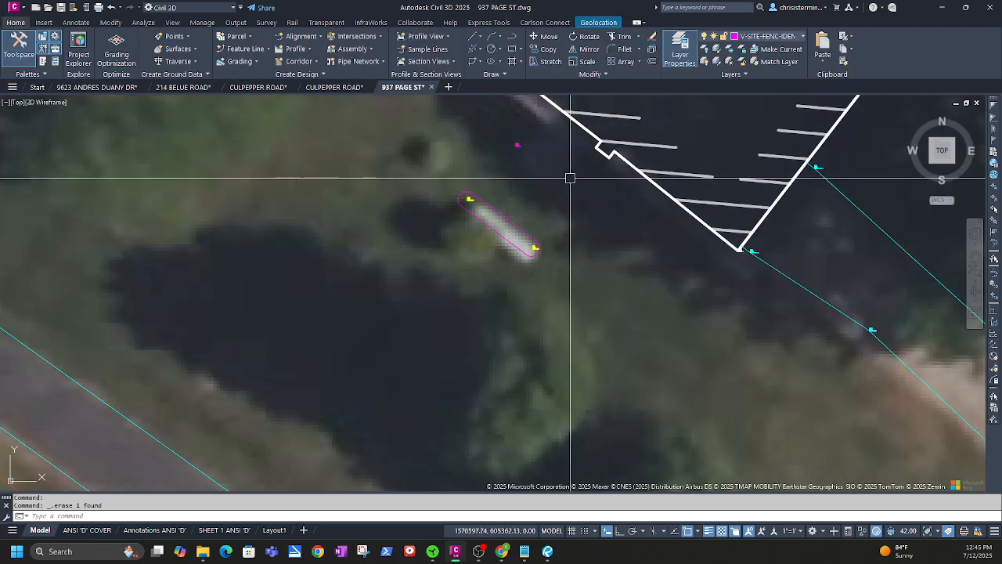
middle_drag(569, 177, 472, 280)
scroll(475, 297, down, 2)
middle_drag(578, 393, 412, 352)
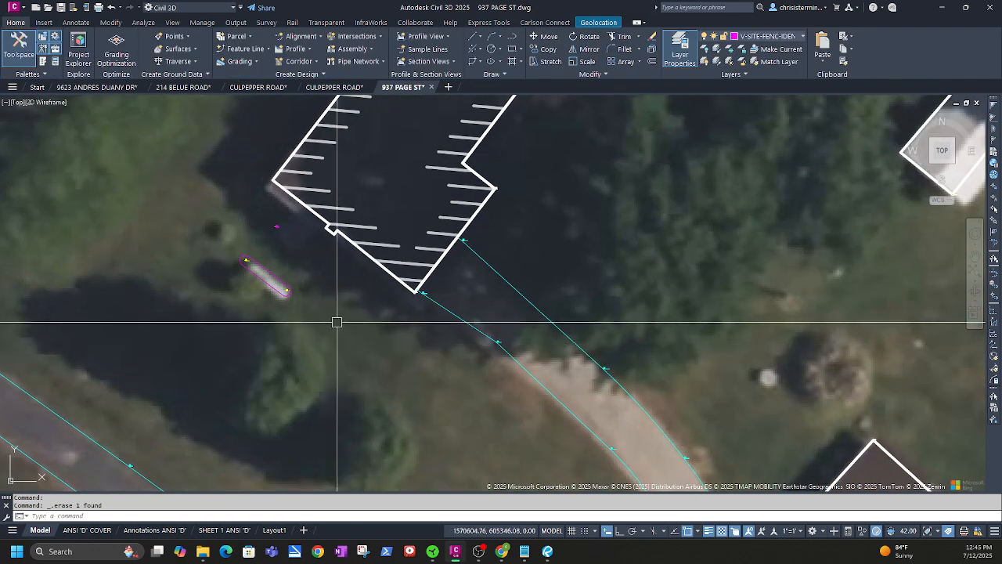
scroll(275, 224, up, 8)
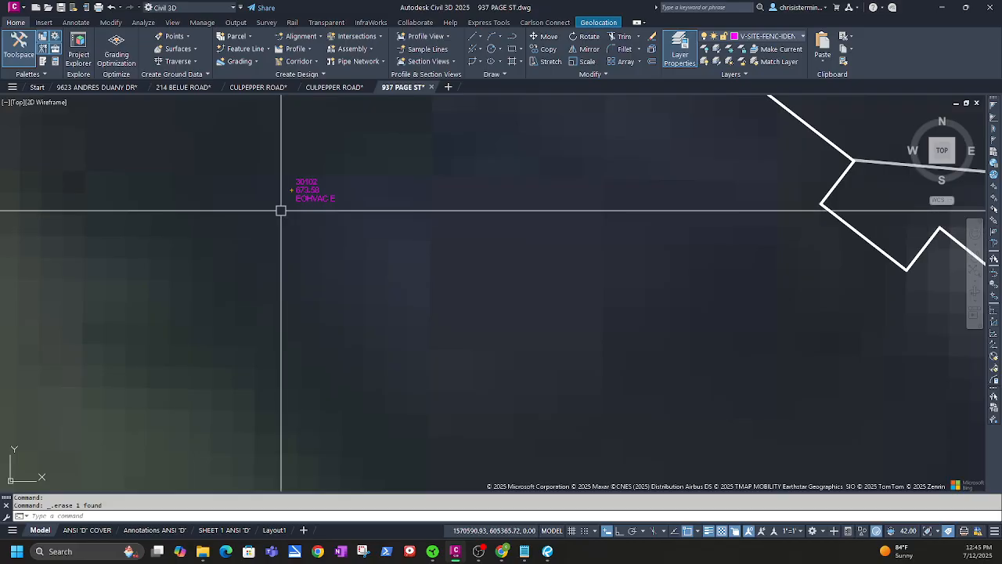
scroll(281, 212, down, 7)
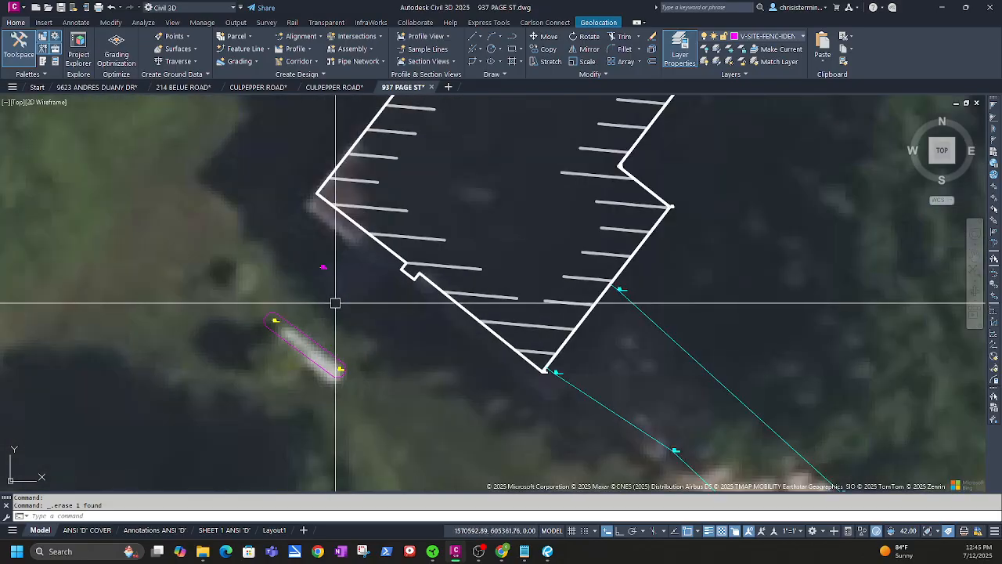
scroll(358, 317, down, 2)
middle_drag(822, 114, 675, 376)
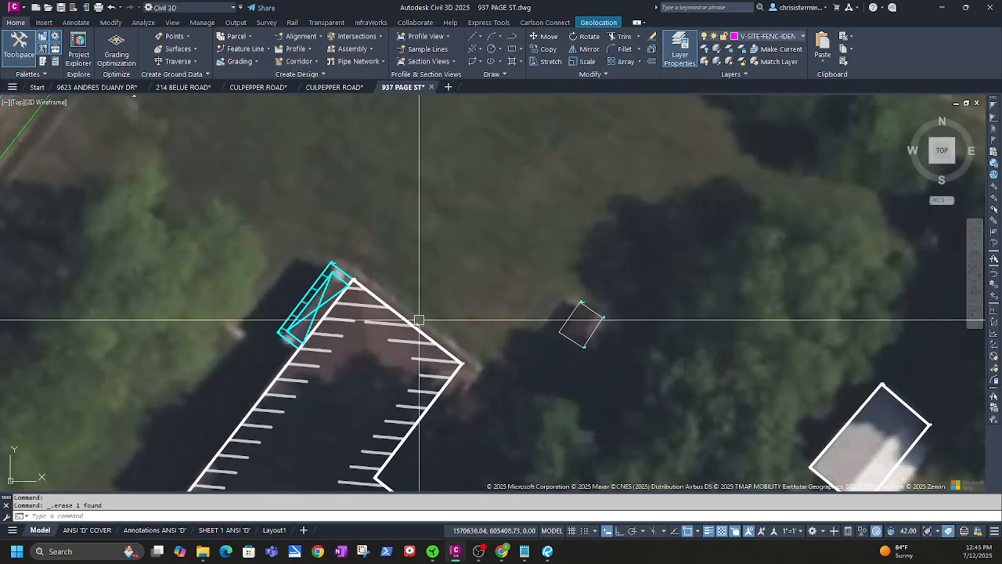
middle_drag(519, 476, 476, 224)
Draw a 2-by-2 square with RECTANG next to survey point 30102
scroll(473, 215, up, 5)
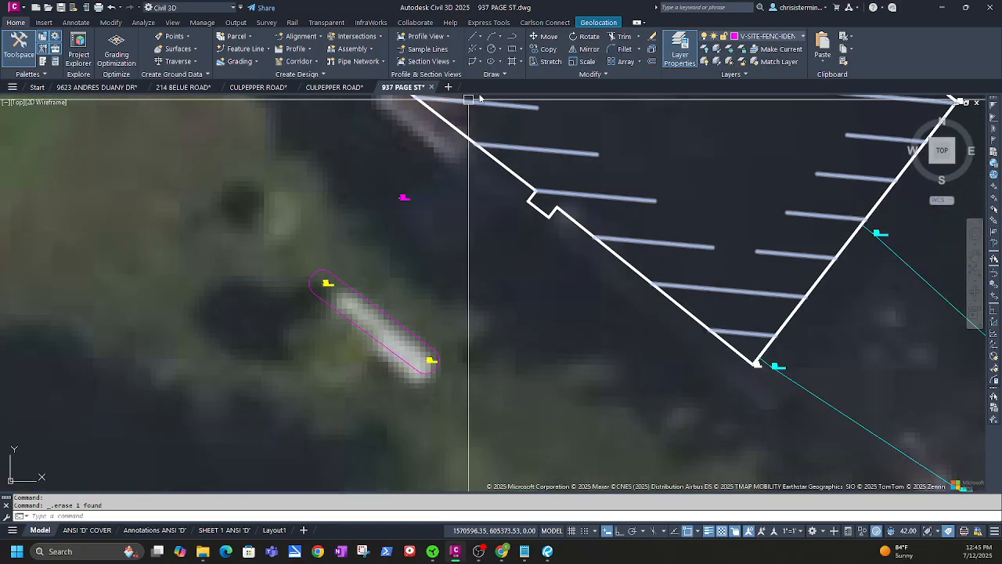
scroll(407, 202, up, 2)
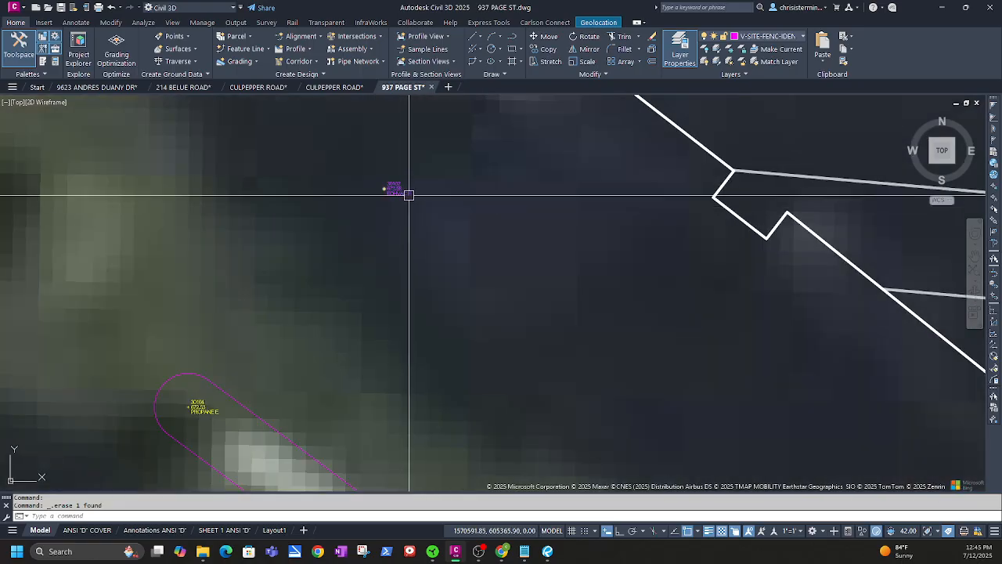
click(404, 195)
click(16, 22)
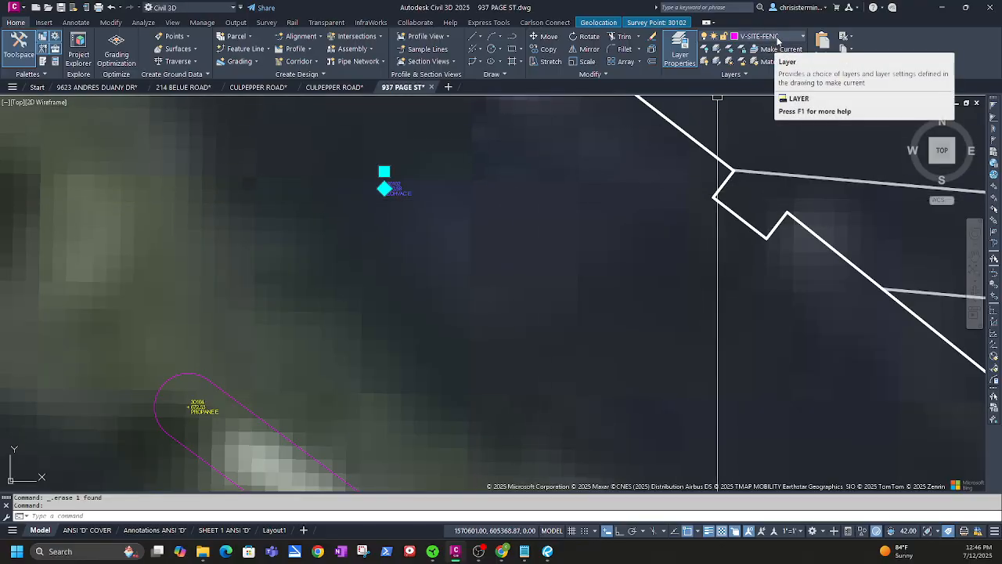
click(513, 49)
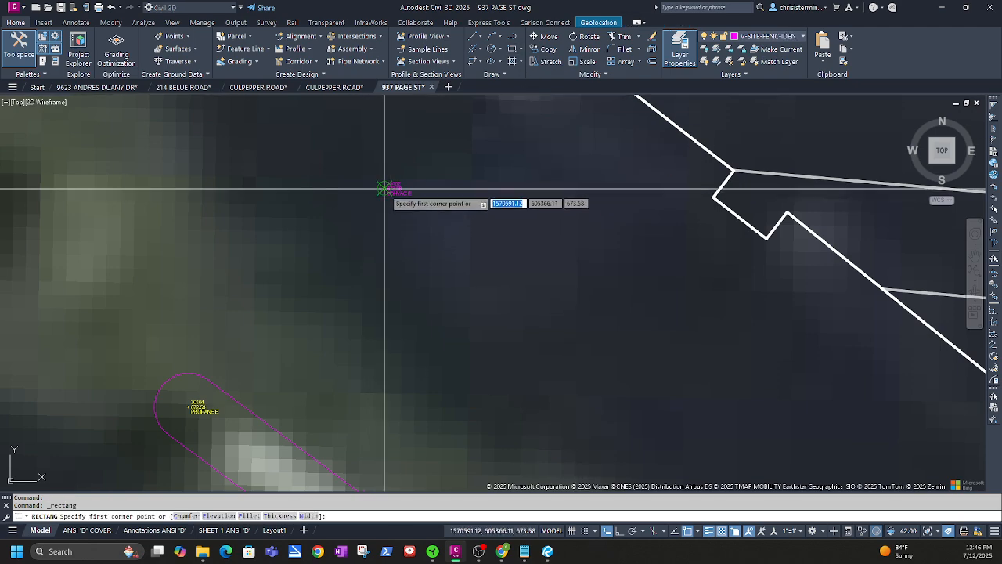
click(243, 186)
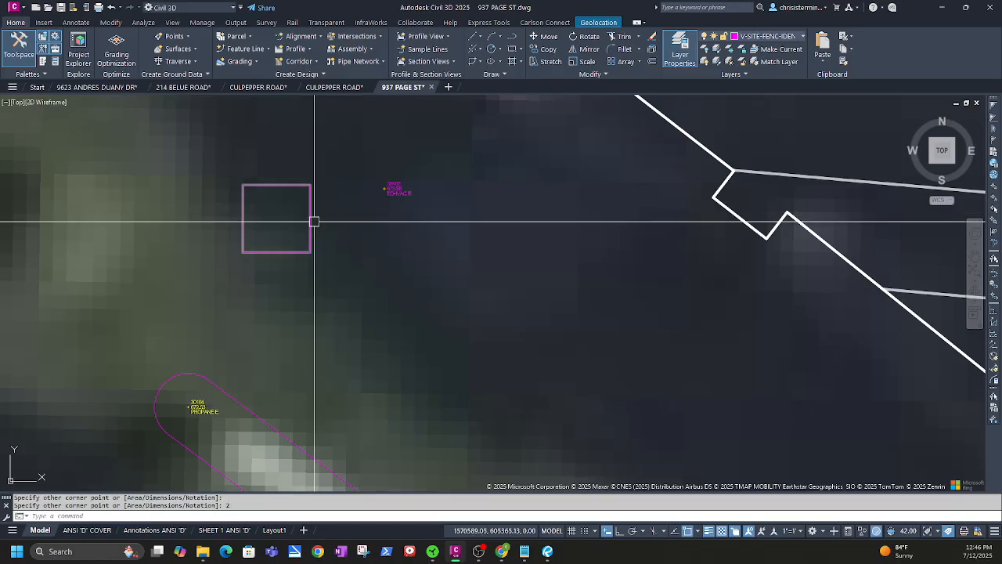
click(311, 220)
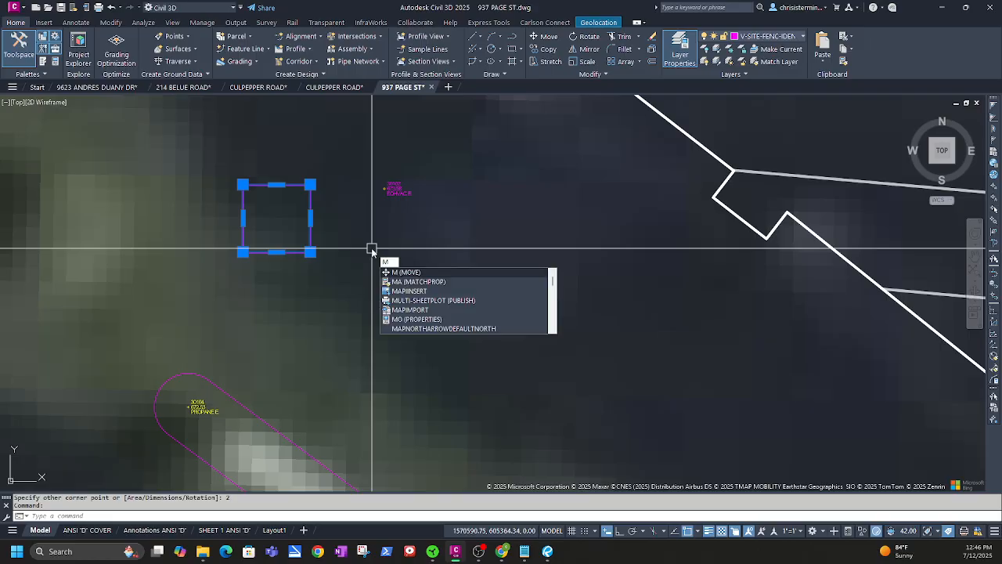
Enable Geometric Center osnap and move the square by its centre onto survey point 30102
key(Return)
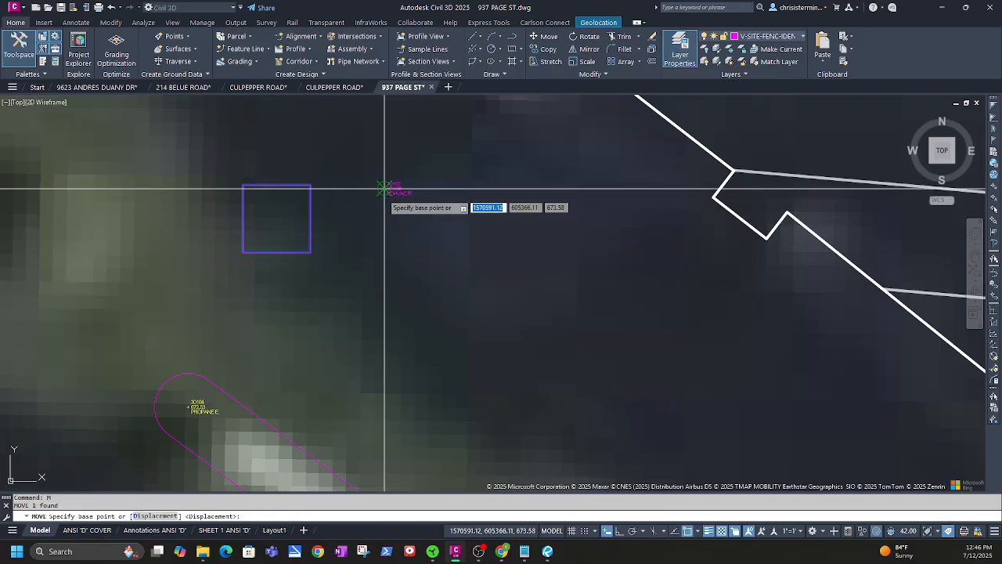
click(698, 532)
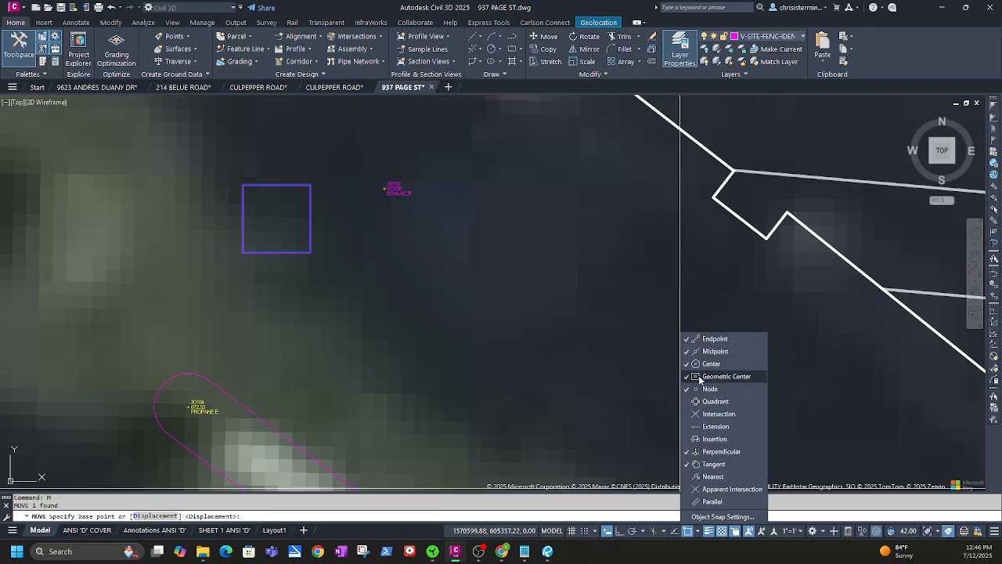
click(451, 278)
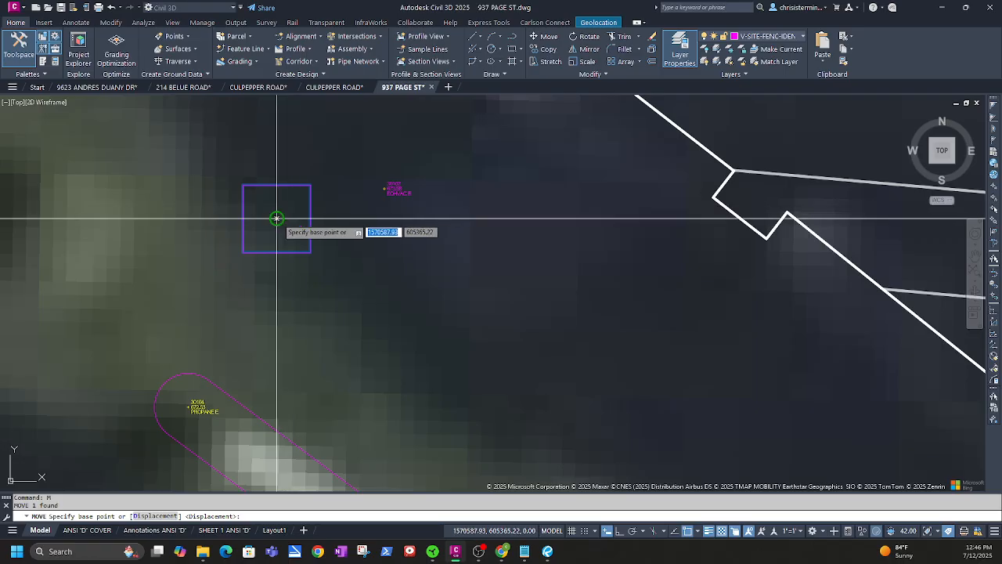
key(Escape)
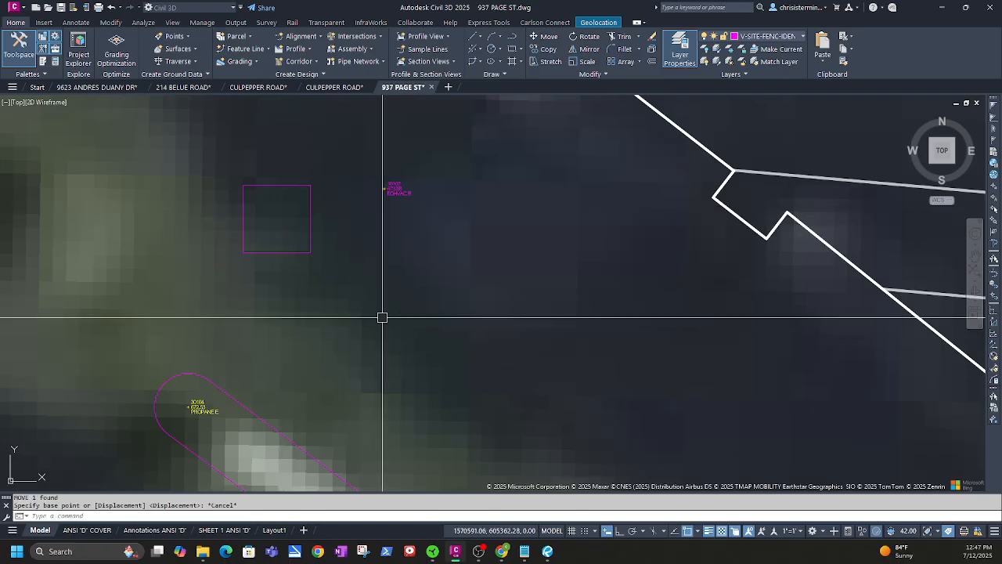
click(310, 232)
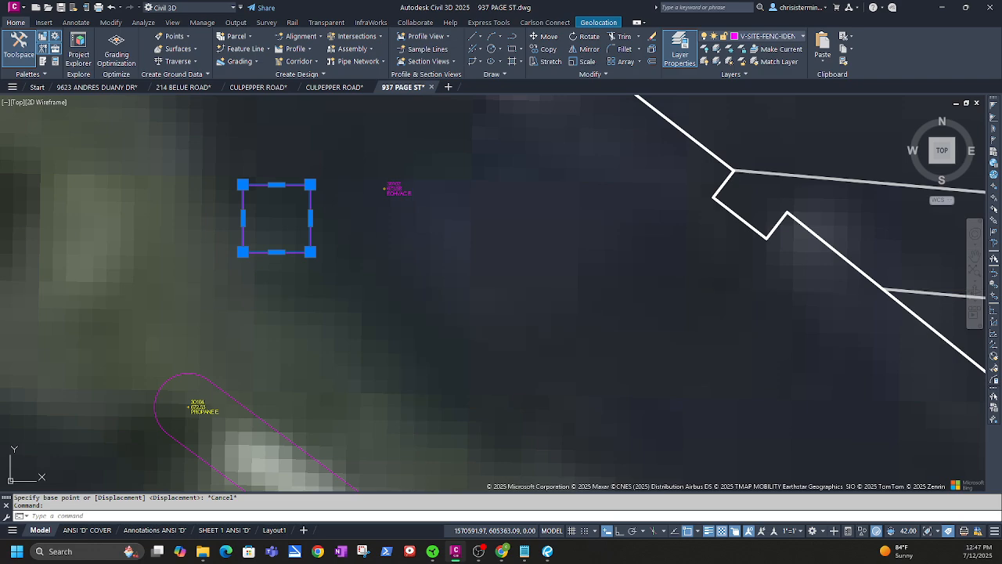
key(Return)
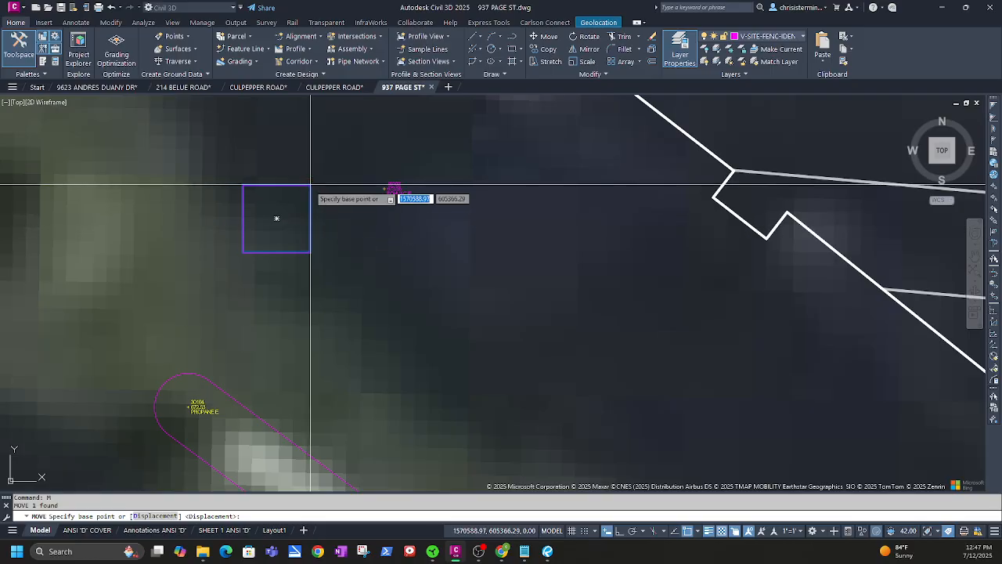
click(277, 217)
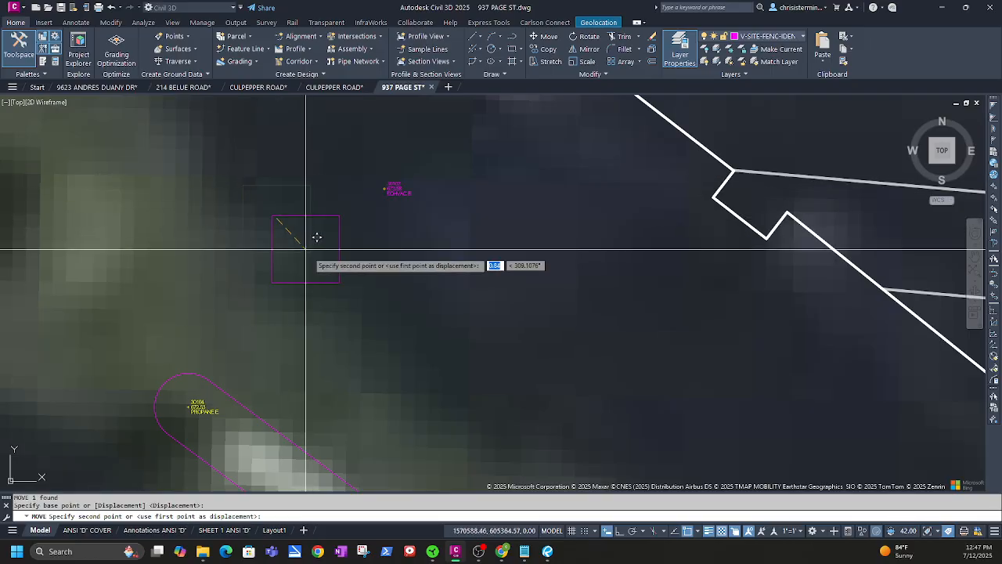
click(384, 188)
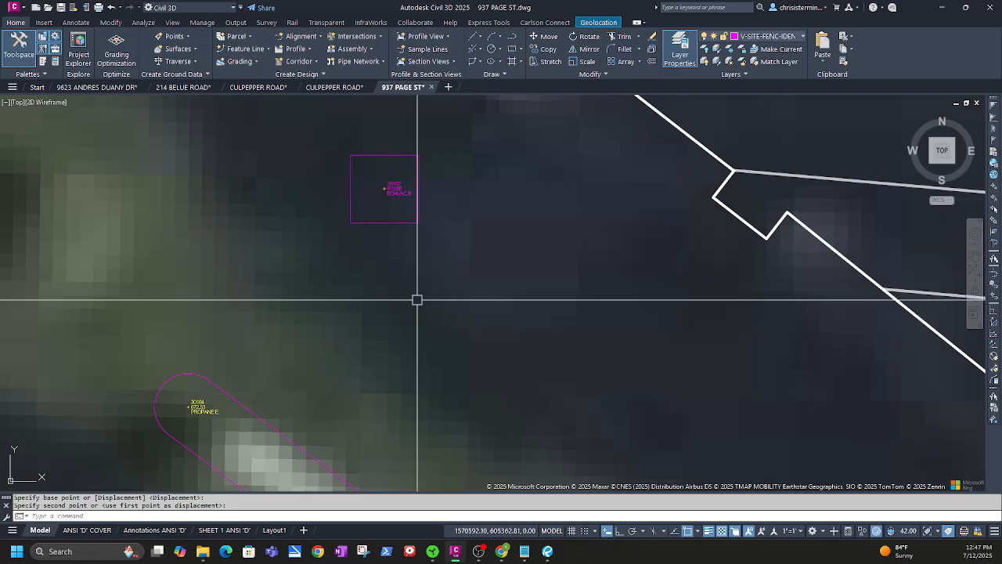
scroll(353, 320, down, 2)
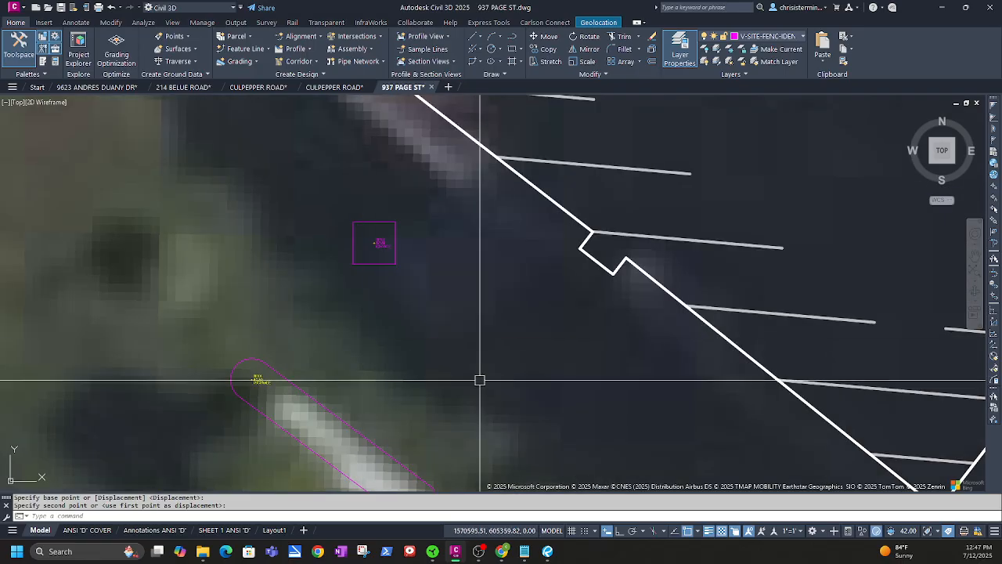
middle_drag(478, 375, 333, 332)
middle_drag(192, 225, 271, 251)
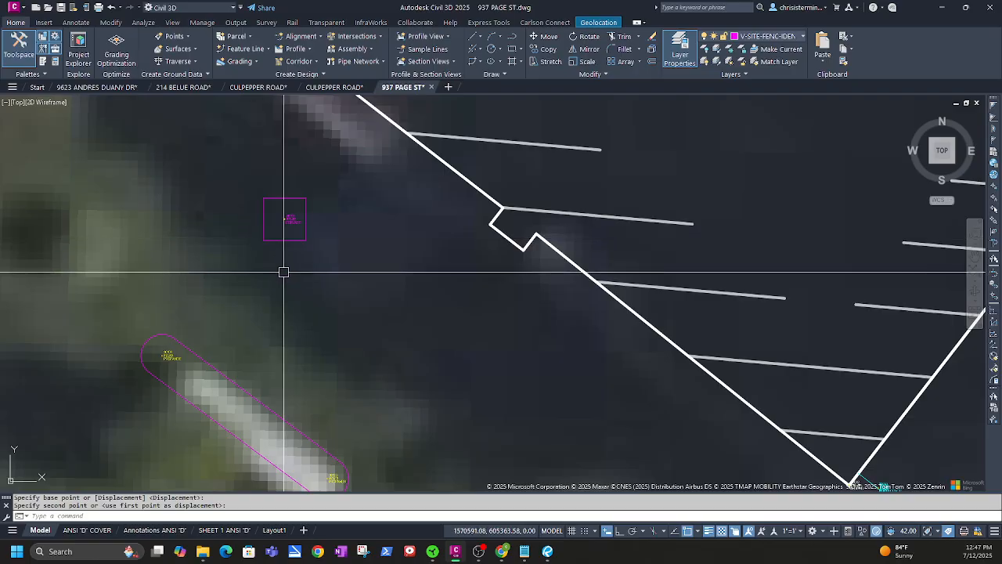
scroll(290, 282, down, 2)
scroll(337, 313, down, 2)
middle_drag(396, 352, 280, 311)
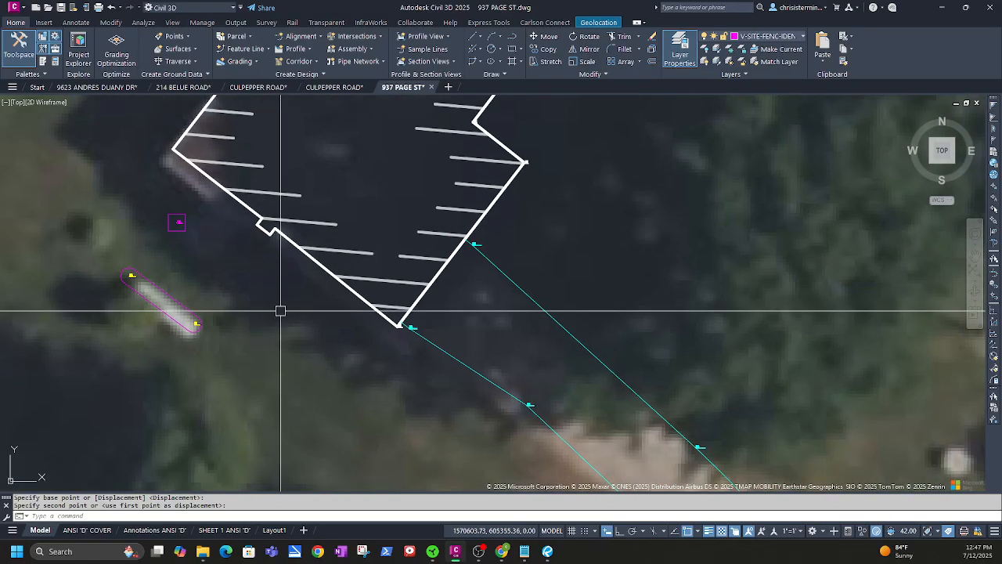
middle_drag(384, 381, 459, 444)
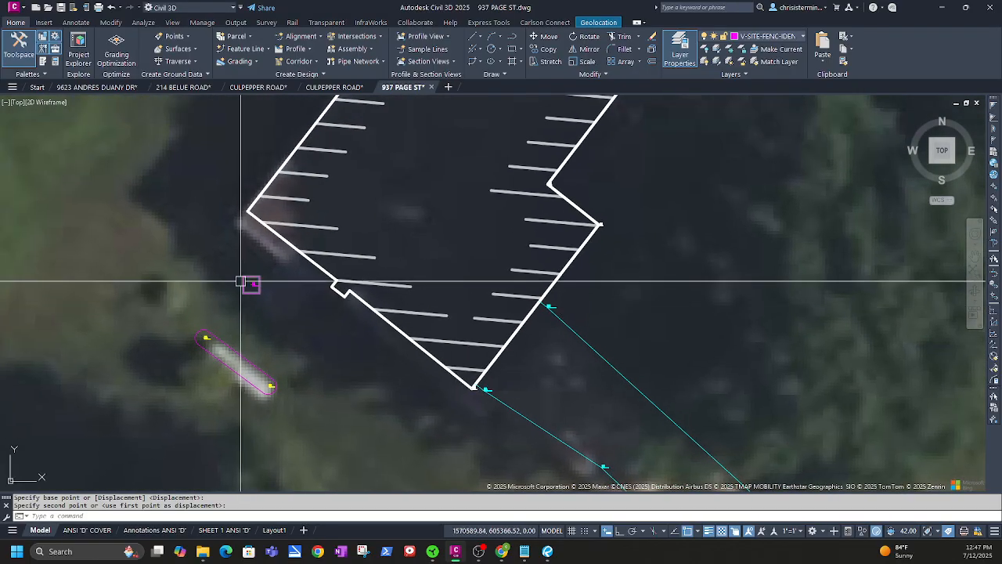
scroll(255, 294, up, 3)
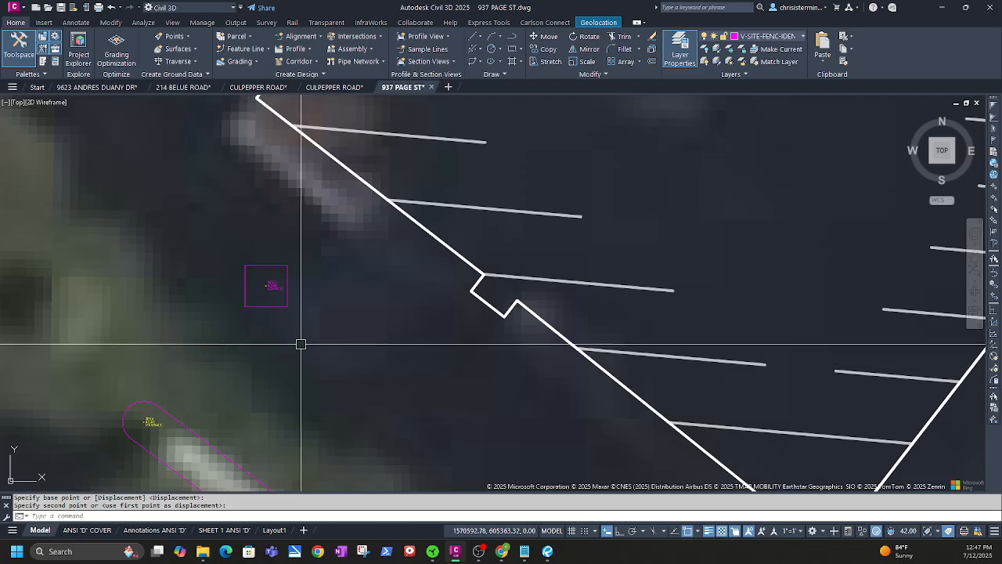
scroll(306, 360, down, 4)
middle_drag(258, 347, 135, 251)
middle_drag(468, 469, 126, 234)
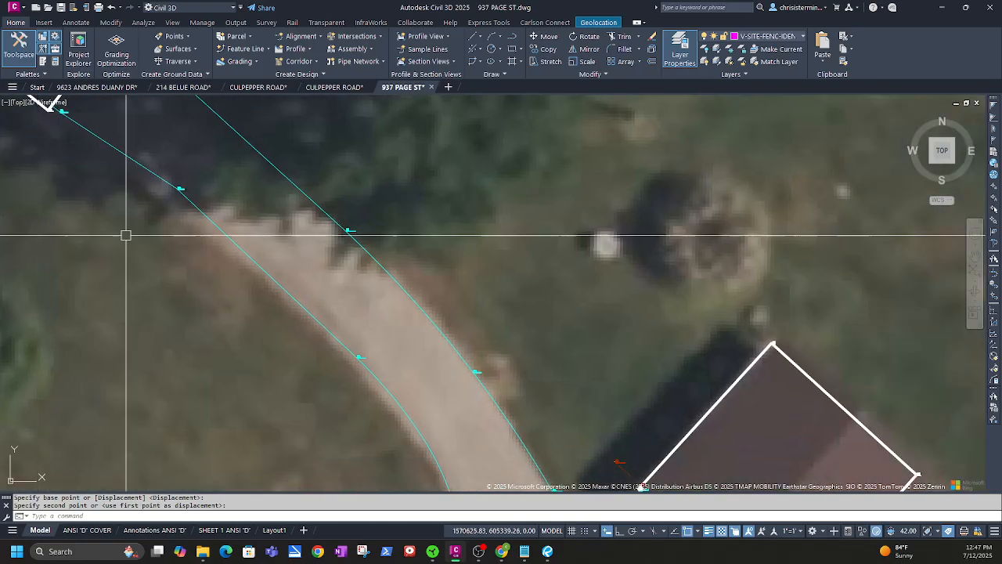
middle_drag(221, 298, 351, 337)
middle_drag(728, 277, 722, 277)
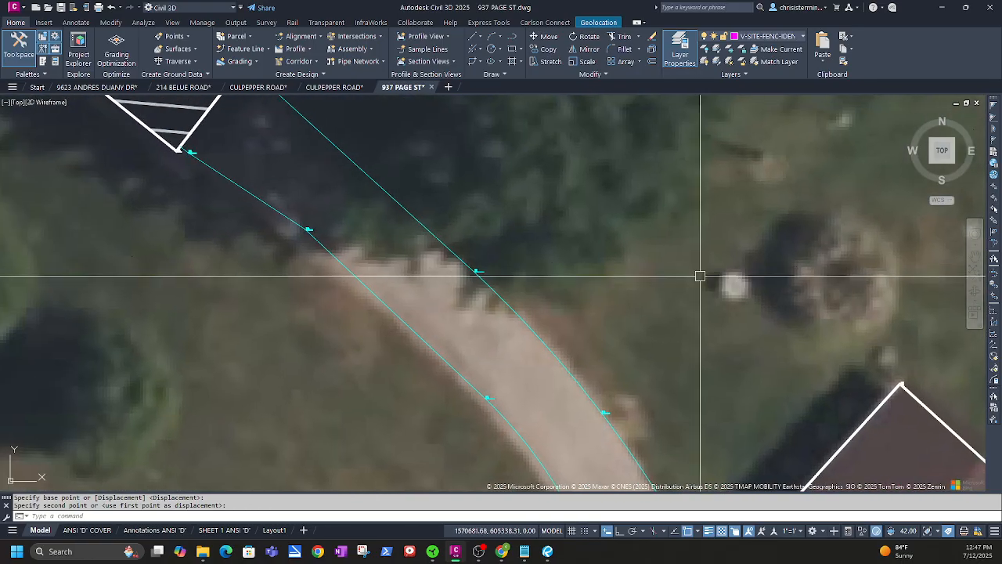
scroll(699, 276, down, 2)
scroll(394, 362, down, 2)
middle_drag(562, 197, 543, 360)
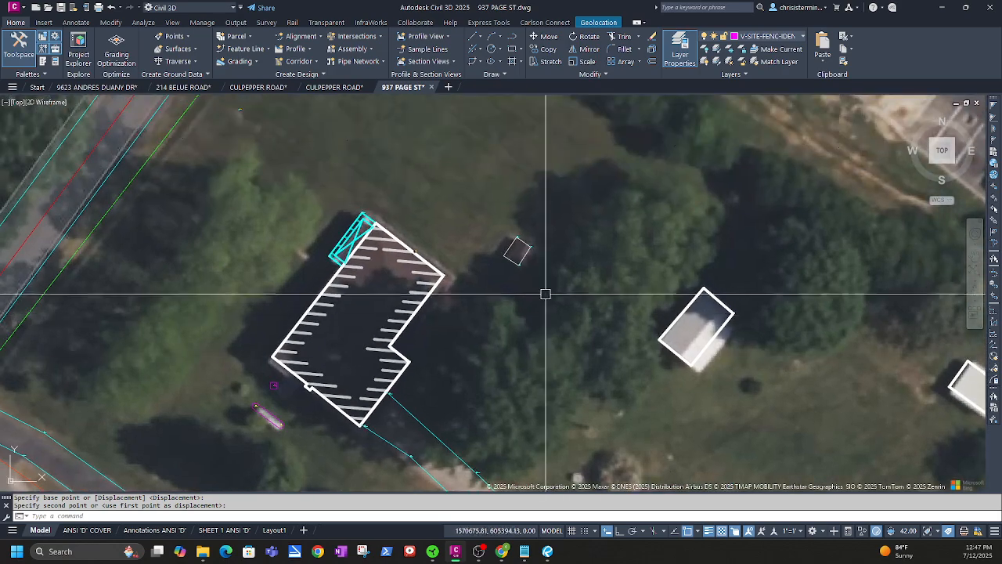
scroll(536, 252, up, 4)
scroll(529, 250, up, 2)
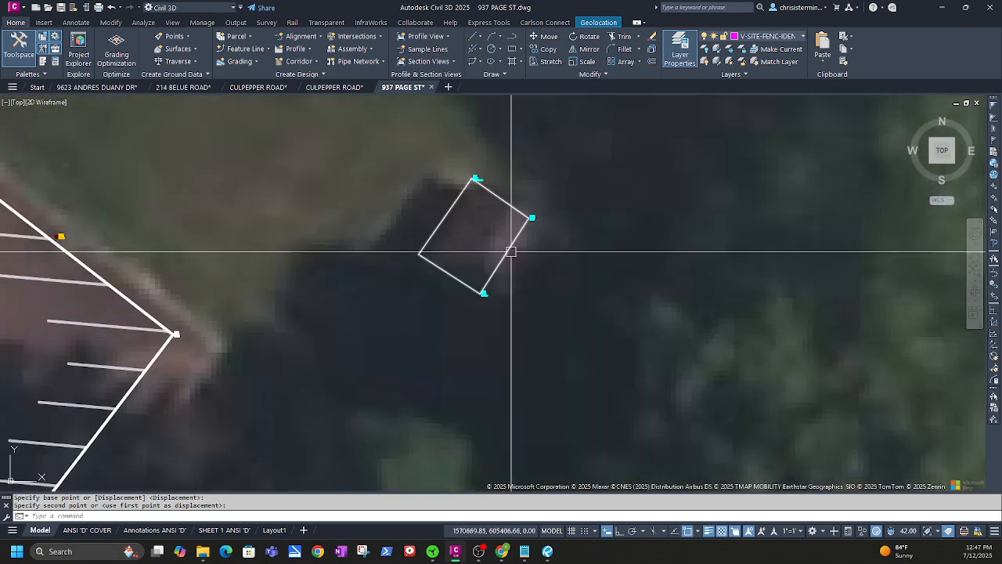
scroll(552, 282, down, 2)
scroll(462, 226, up, 4)
middle_drag(309, 269, 458, 342)
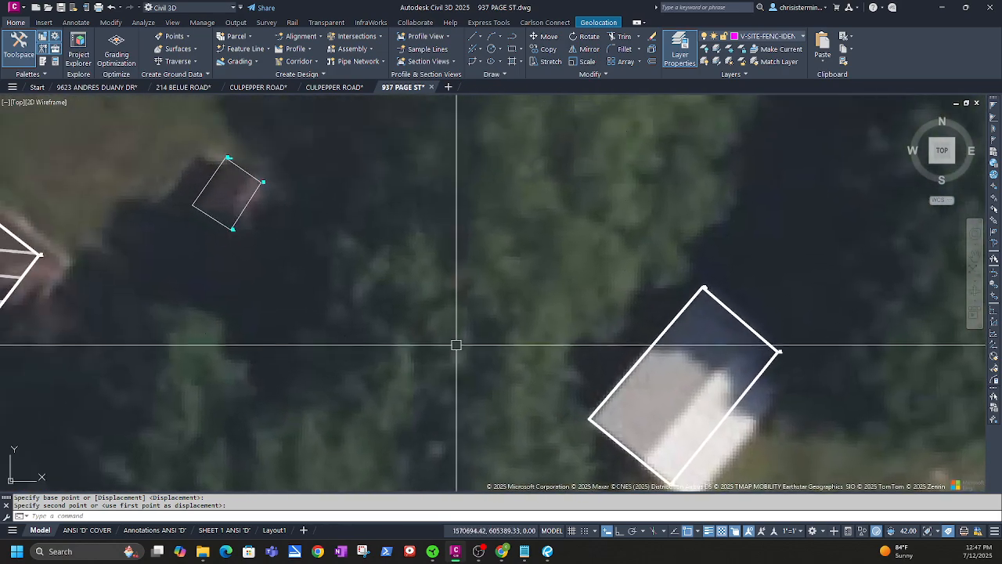
middle_drag(584, 381, 230, 196)
scroll(382, 256, down, 4)
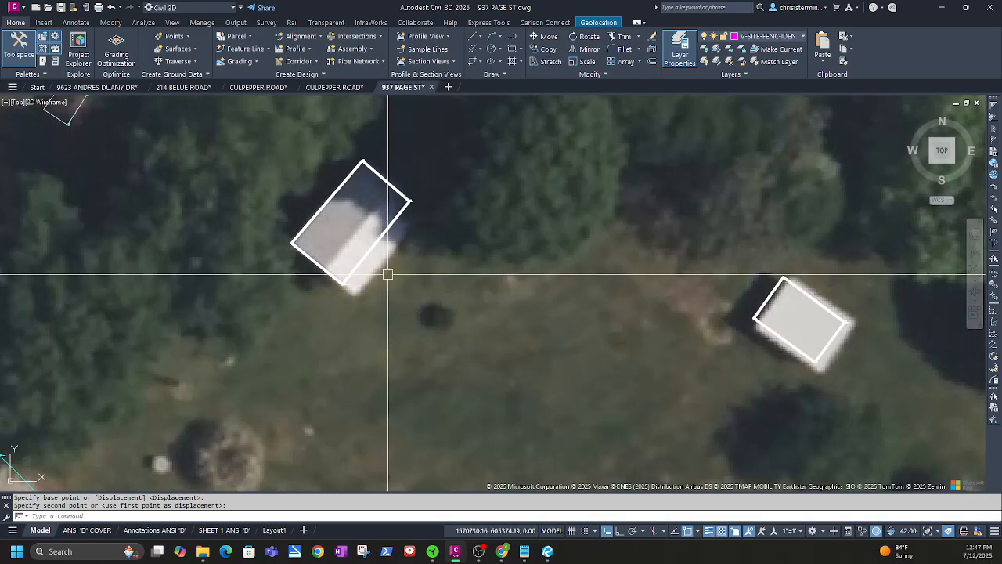
middle_drag(292, 304, 420, 277)
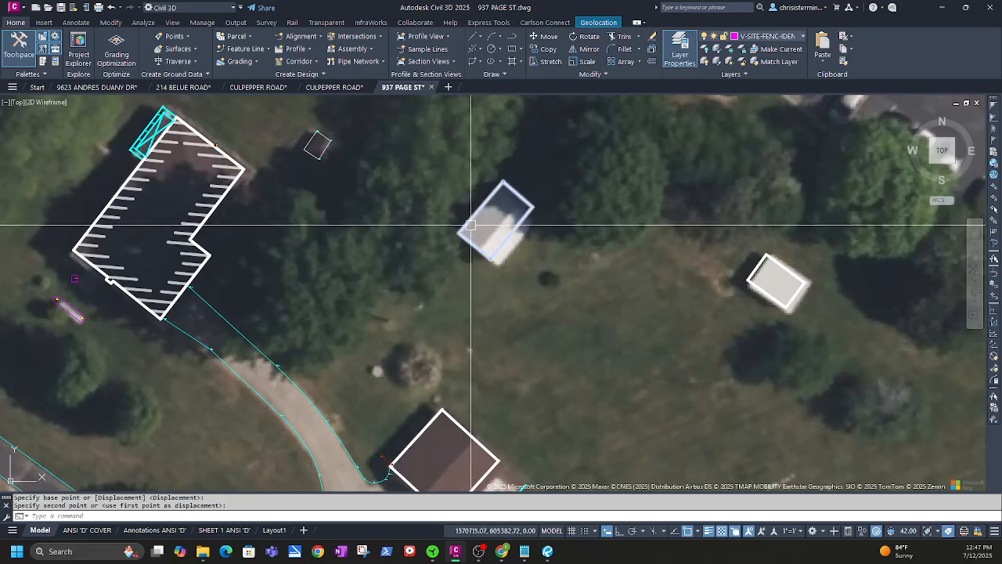
scroll(385, 191, down, 2)
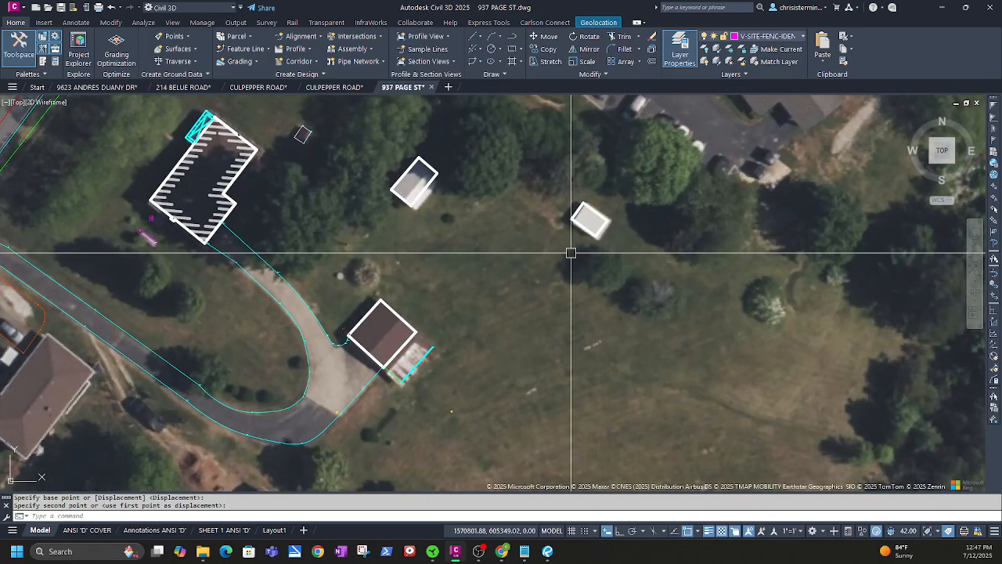
scroll(454, 279, down, 2)
scroll(357, 313, up, 4)
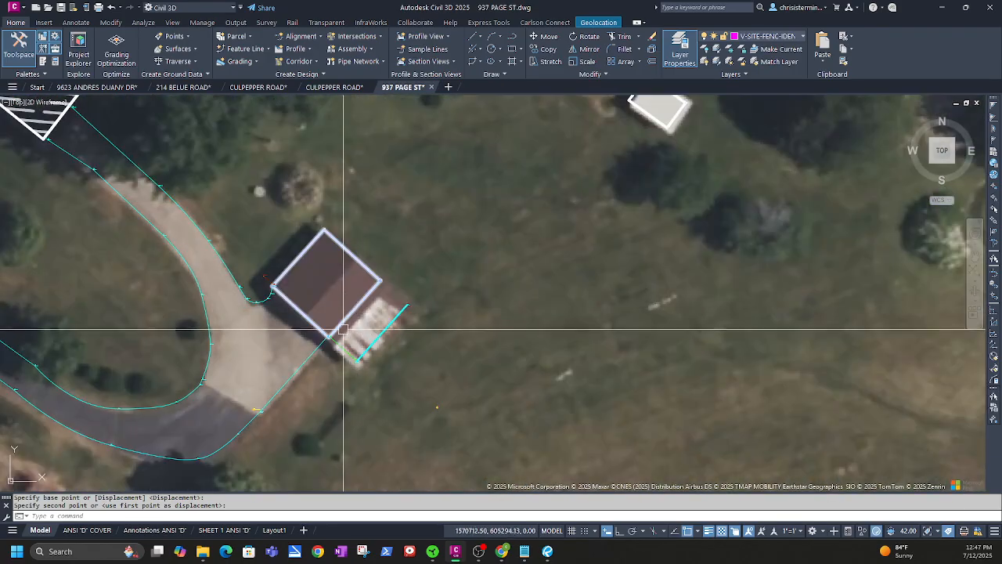
scroll(314, 329, down, 2)
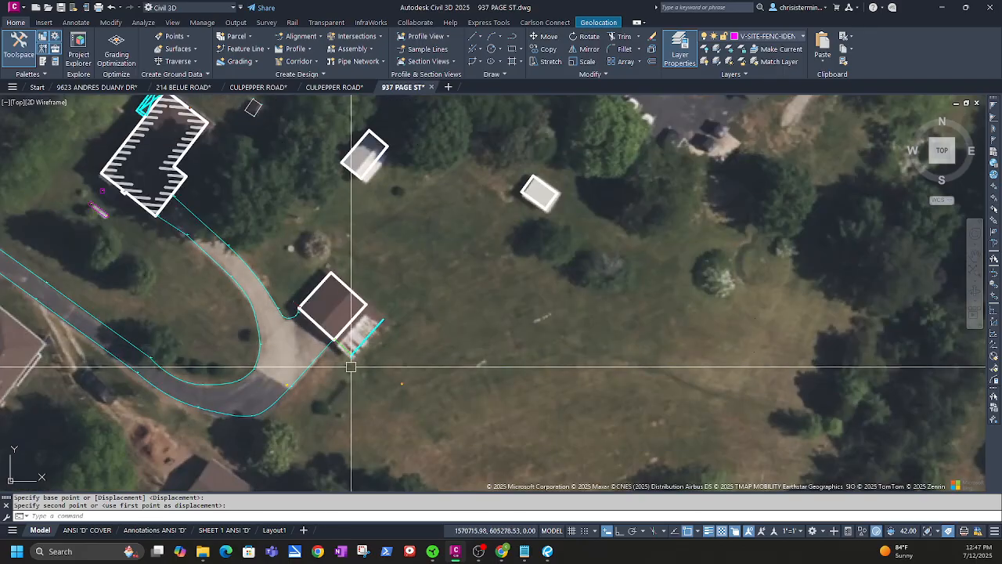
scroll(365, 337, up, 8)
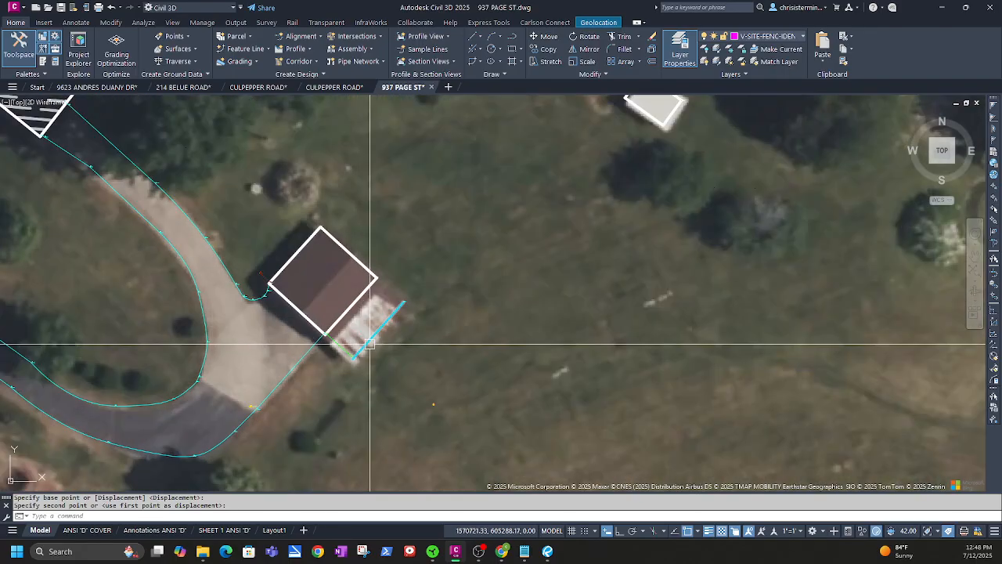
scroll(294, 437, up, 3)
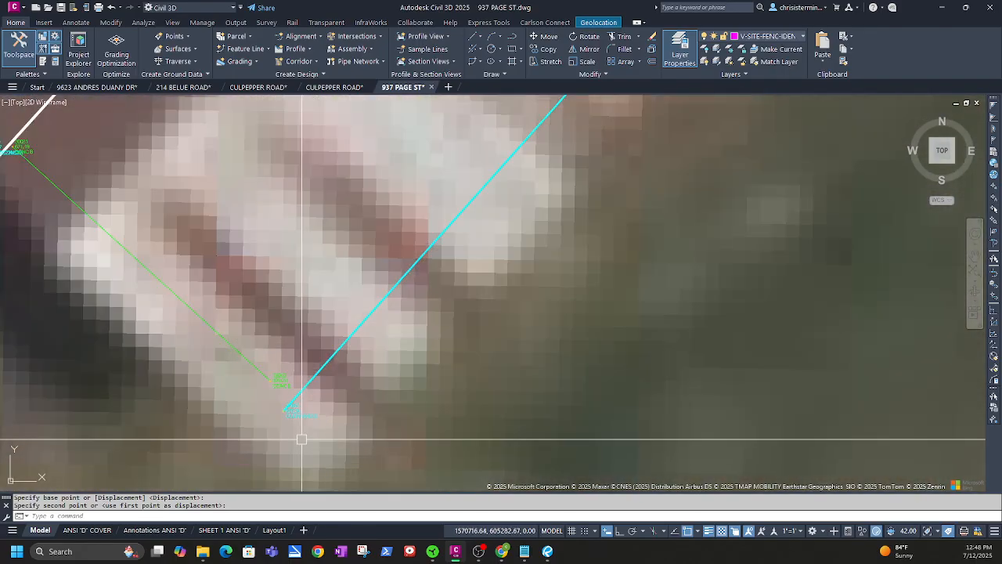
scroll(317, 435, down, 4)
Make the garage overhang figure's layer, V-BLDG-OVHD, the current layer
click(380, 348)
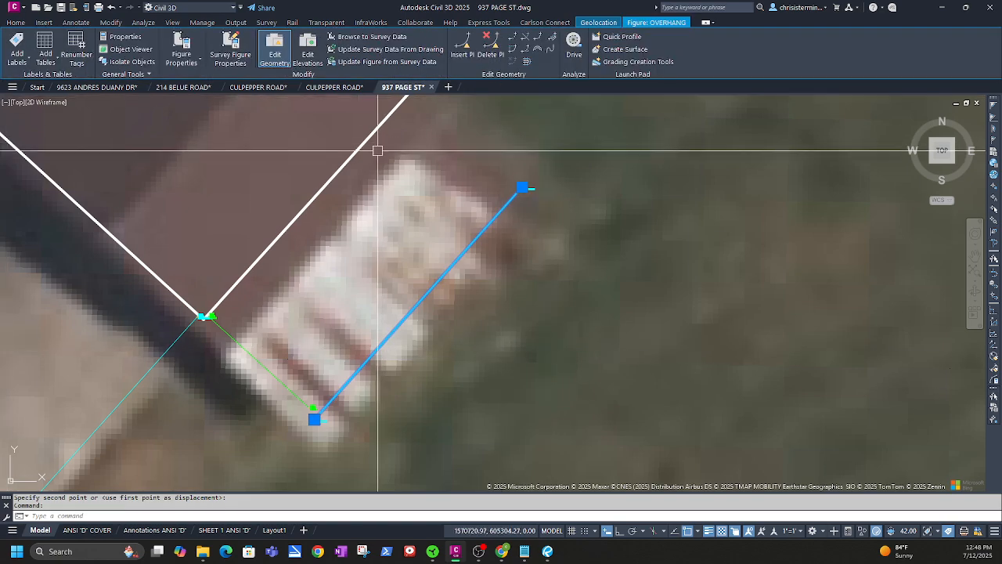
text(CUR)
key(Return)
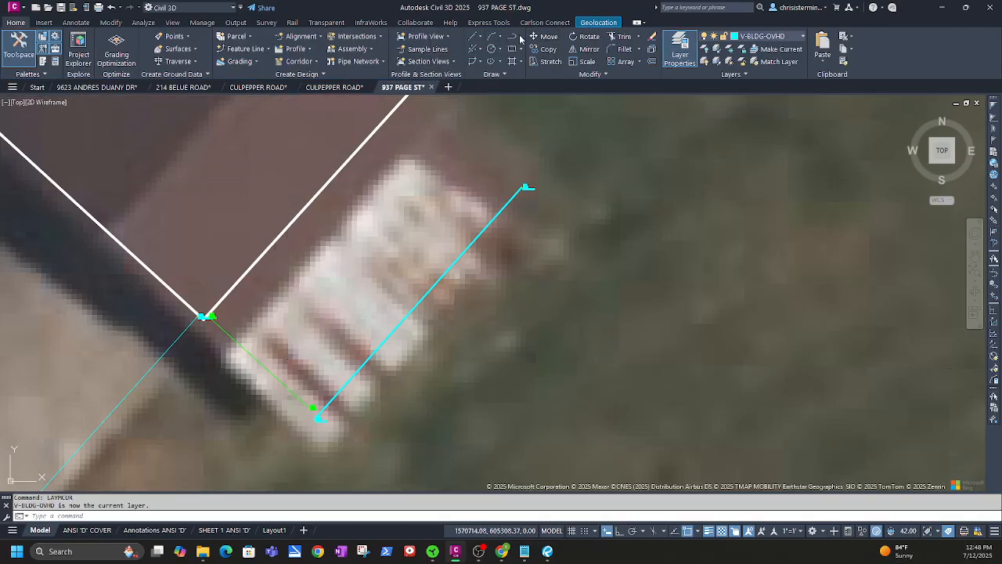
Draw connecting lines from both overhang ends to the garage's lower and upper corners
click(316, 418)
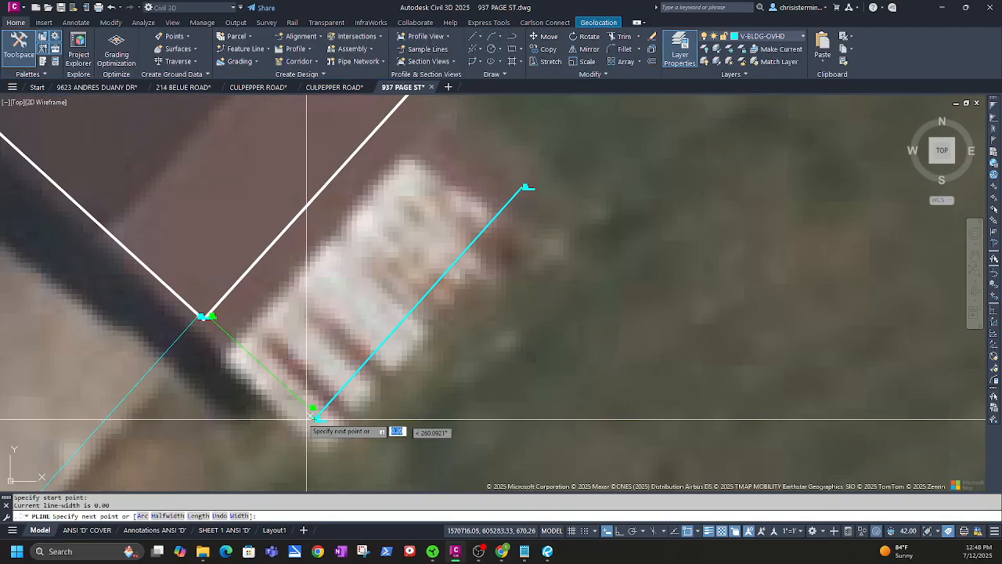
scroll(207, 317, up, 6)
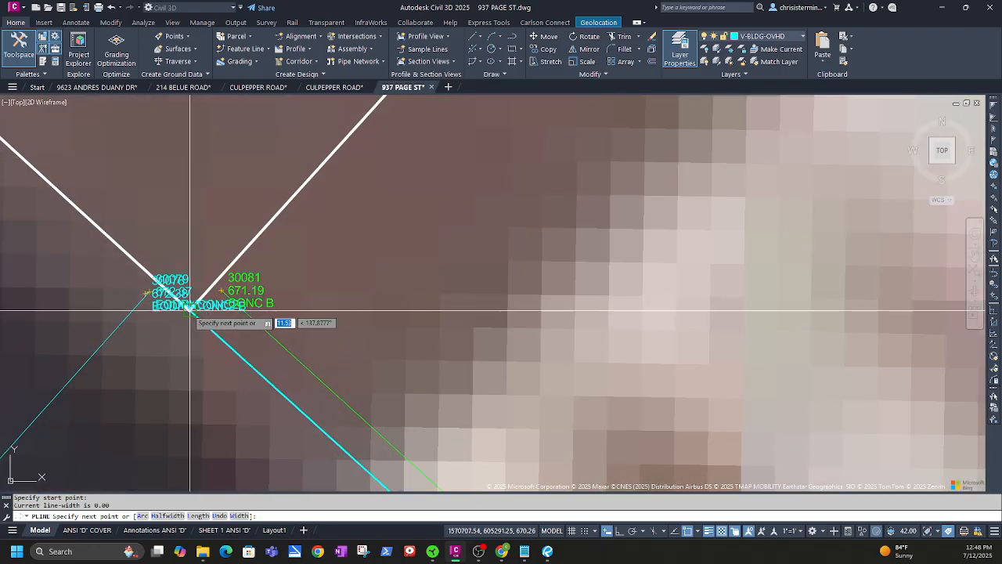
click(192, 305)
key(Escape)
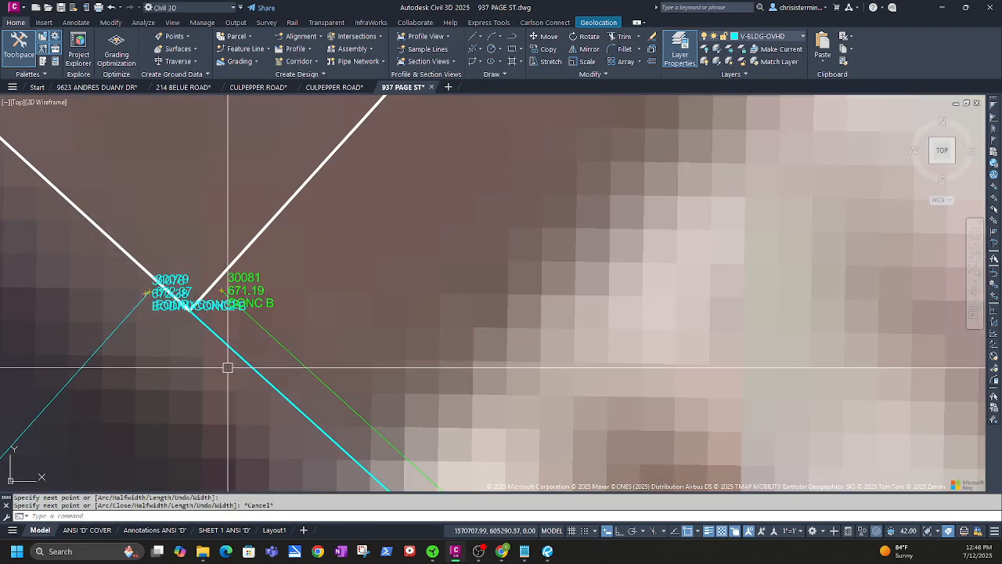
scroll(540, 385, down, 8)
middle_drag(742, 310, 229, 444)
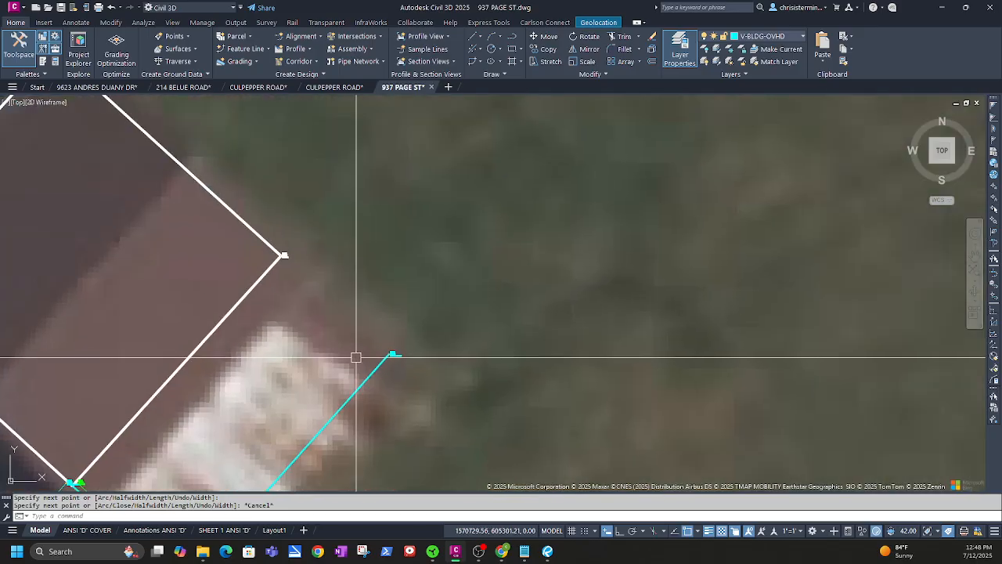
key(Return)
click(393, 355)
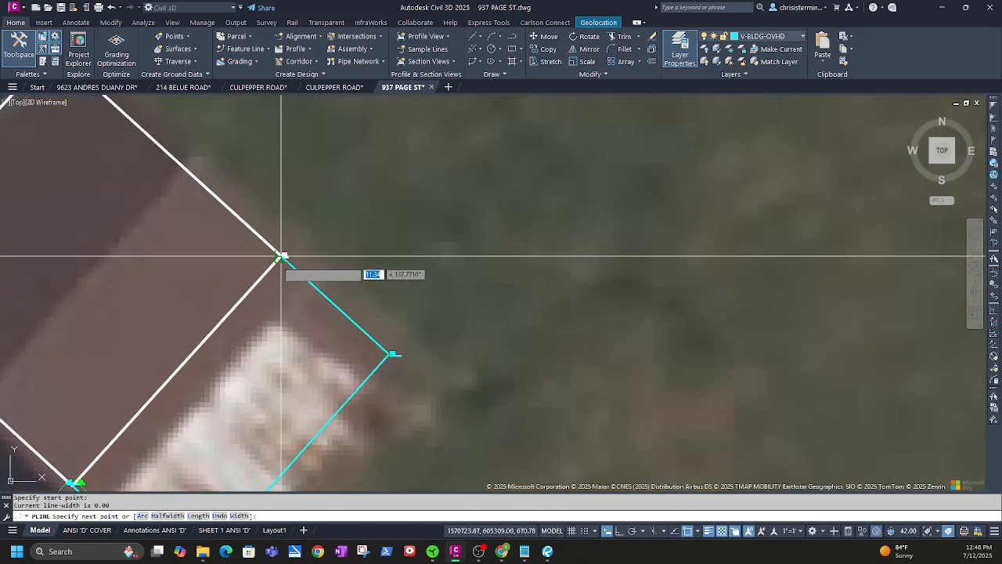
click(281, 256)
key(Escape)
middle_drag(259, 414, 482, 248)
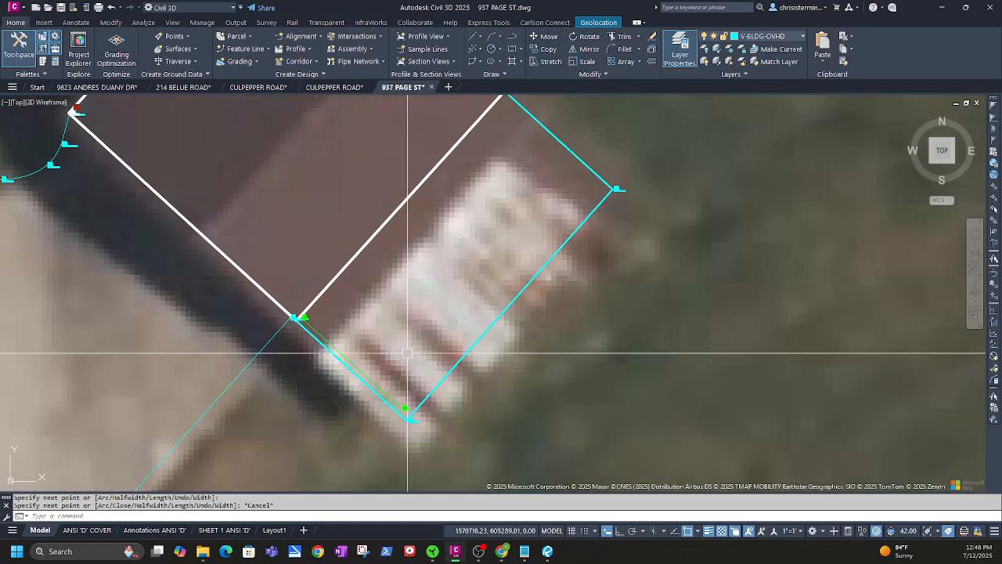
middle_drag(389, 373, 397, 349)
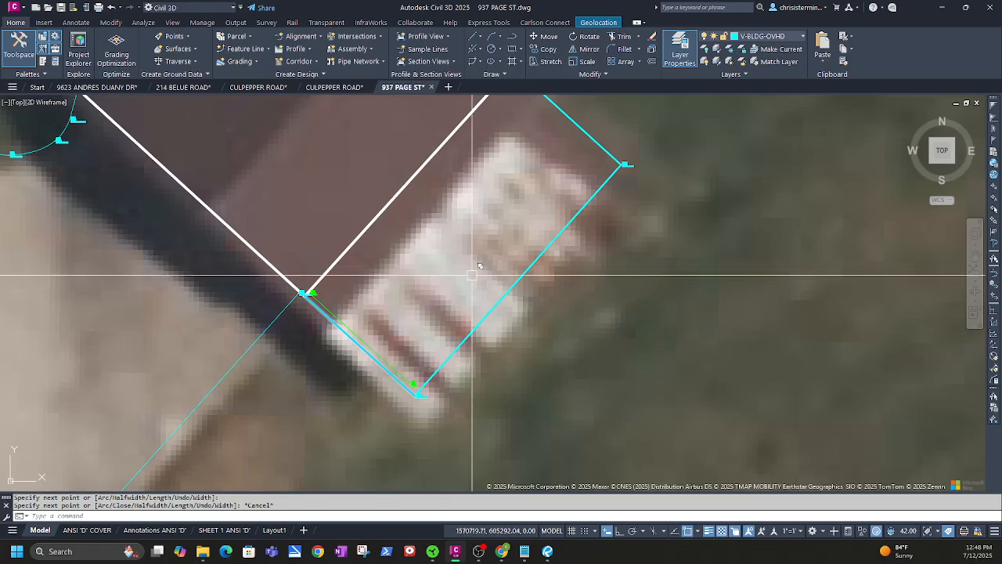
middle_drag(472, 274, 436, 302)
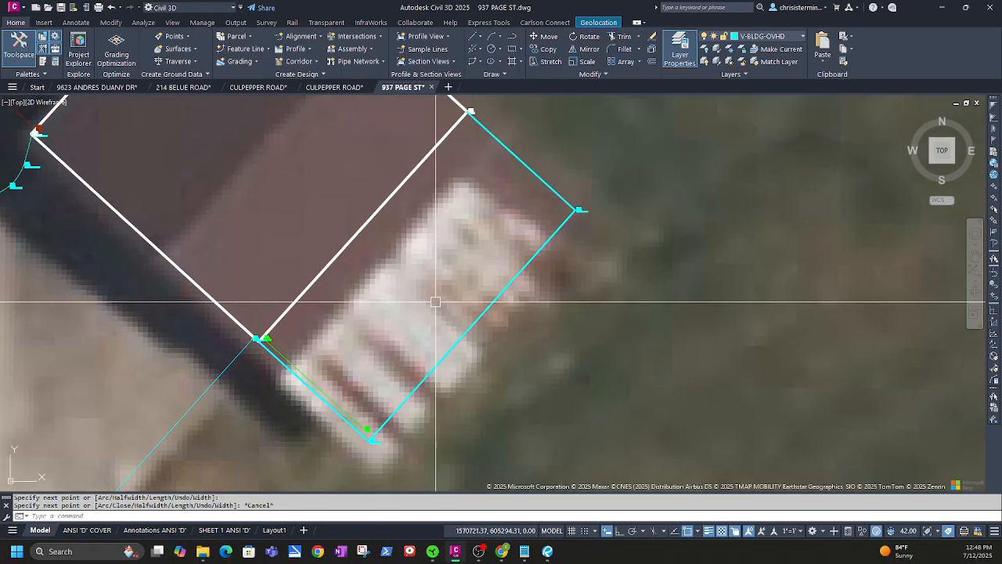
Make V-STRM-CHUT current by matching the concrete figure's layer with LAYMCUR
click(332, 399)
key(Escape)
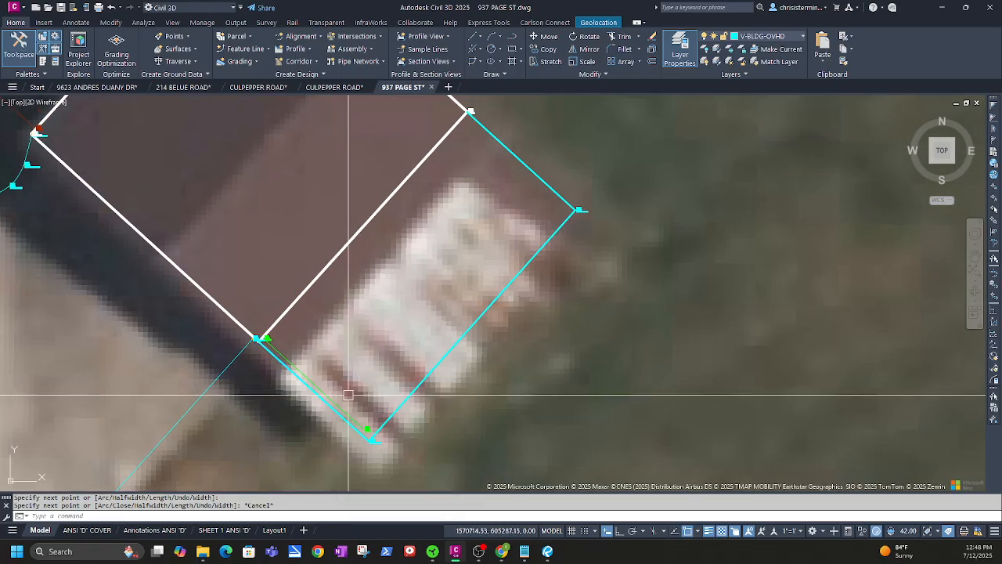
click(341, 406)
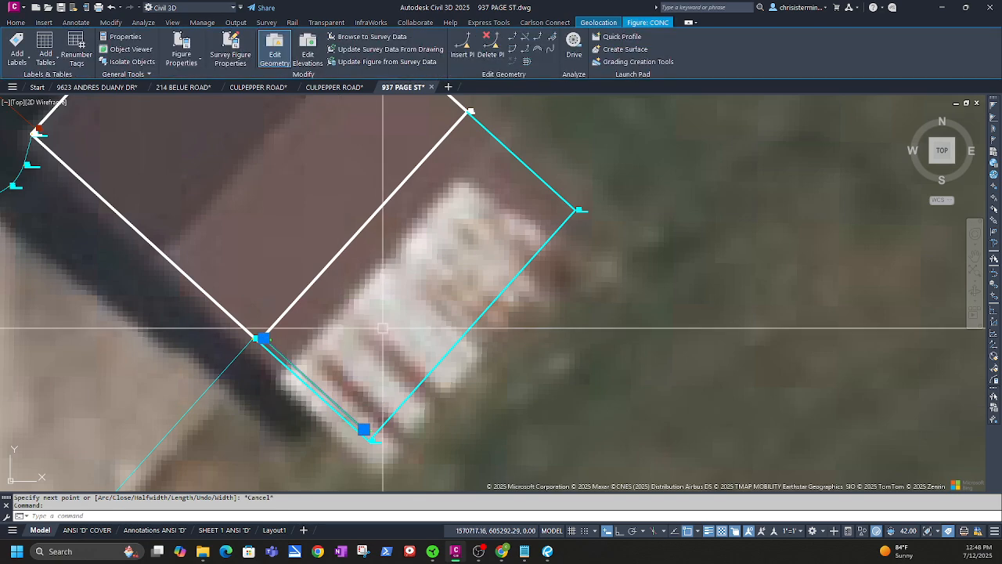
text(LAYMCUR)
key(Return)
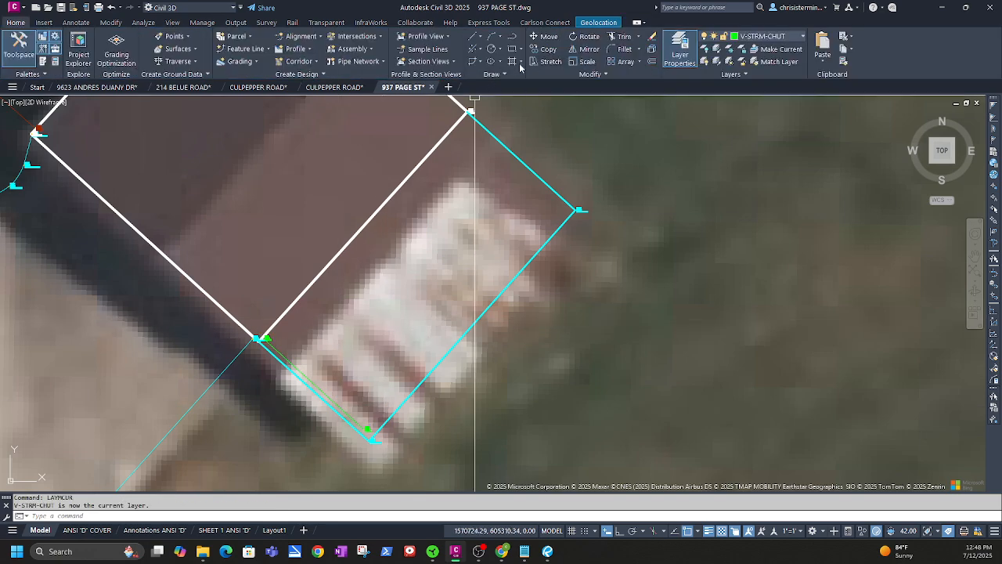
Trace a triangular polyline from the lower edge's endpoint to the overhang's right corner and the addition's top
click(505, 38)
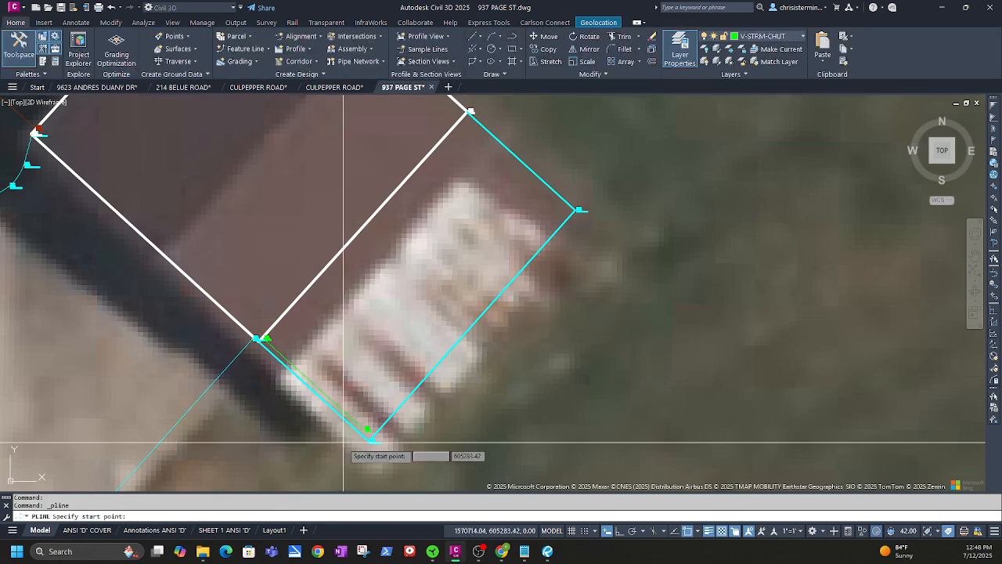
click(366, 428)
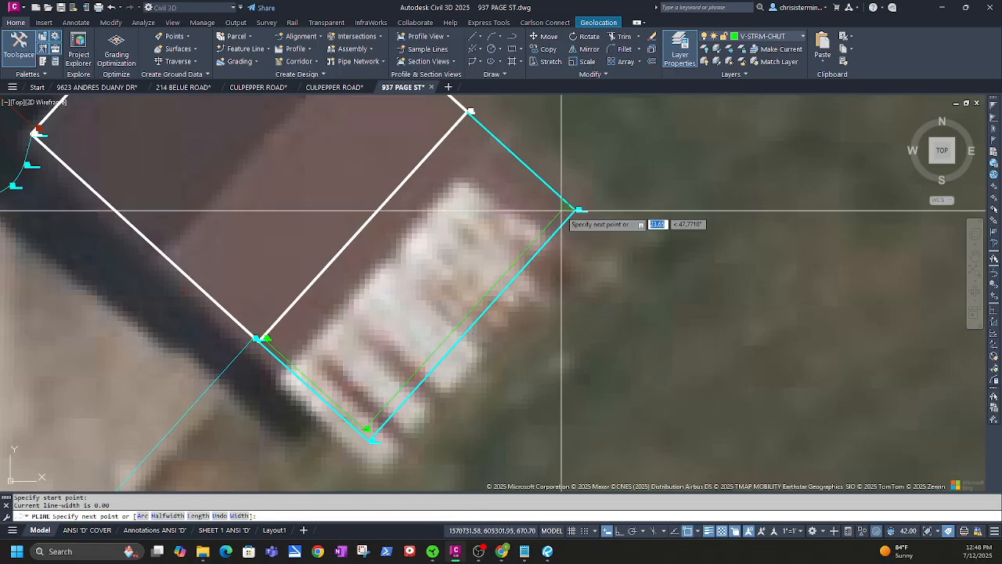
key(F3)
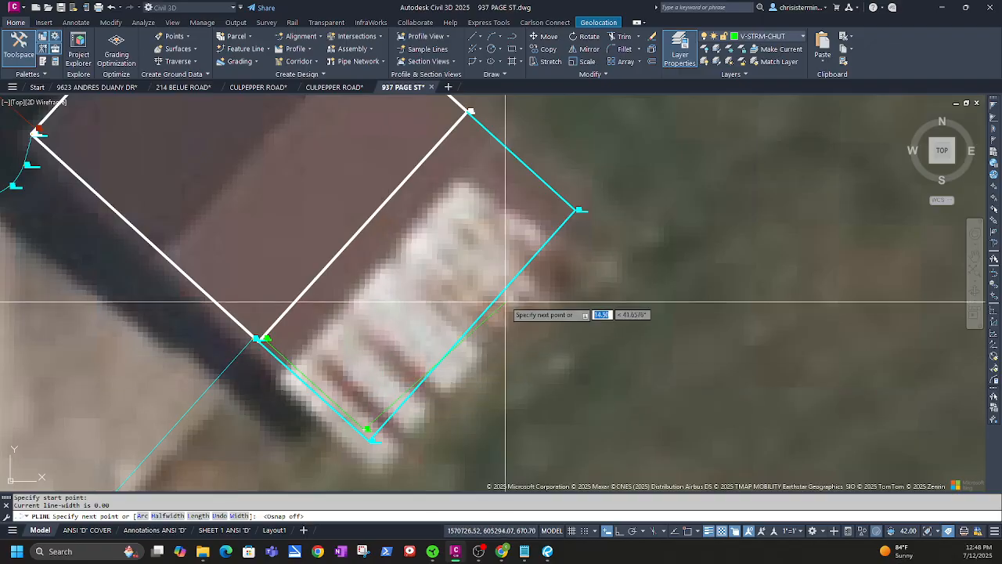
key(F10)
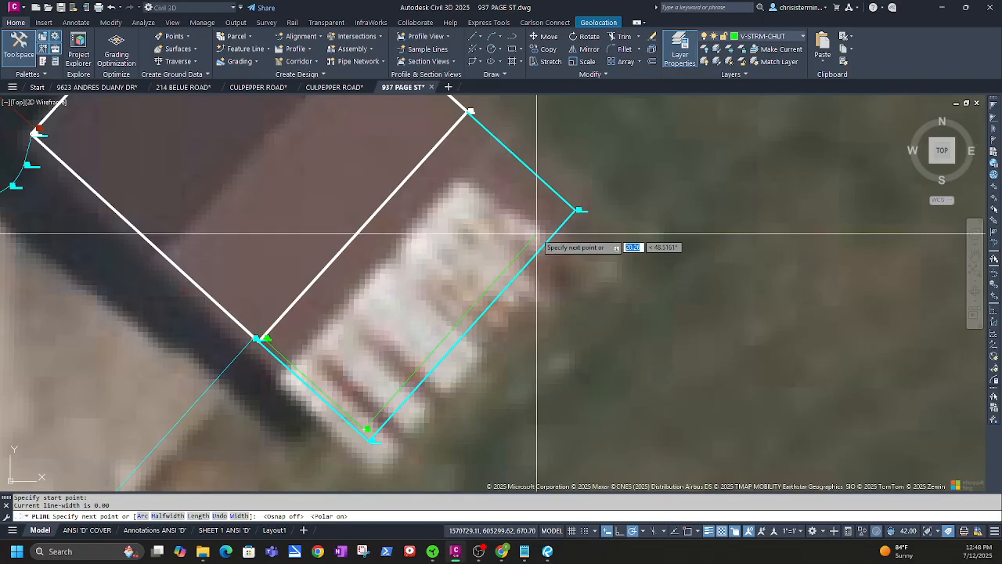
click(577, 210)
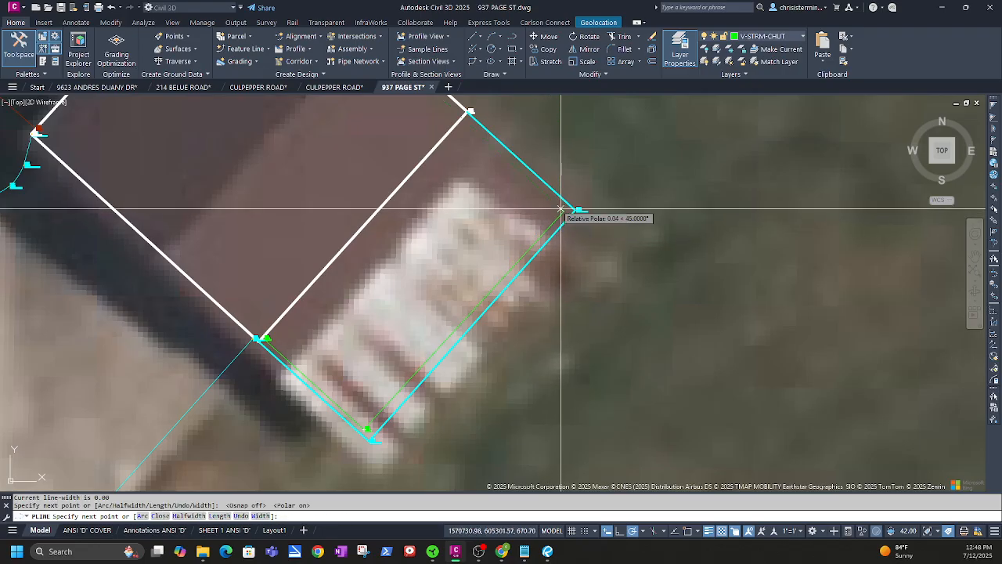
click(468, 113)
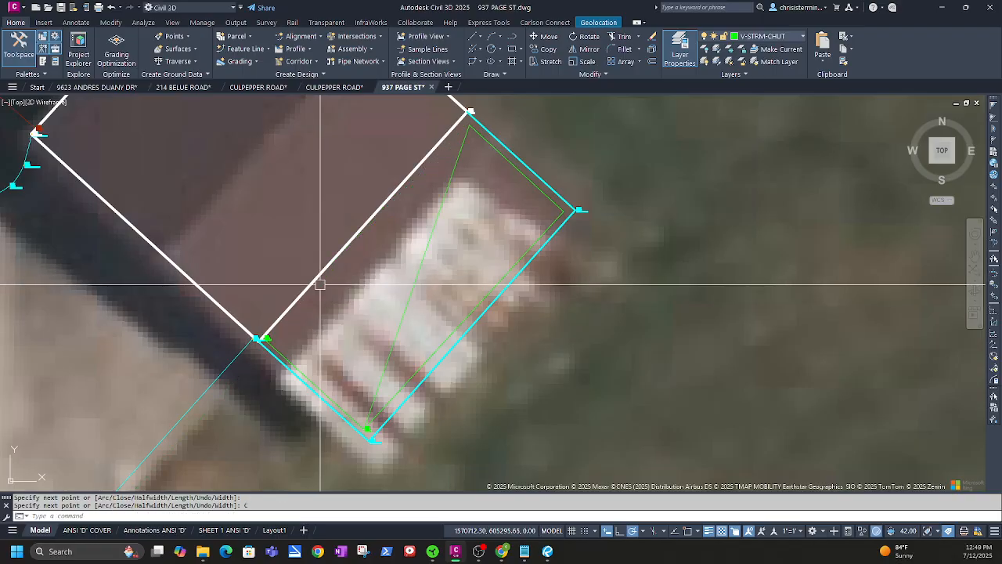
Add a vertex to the addition outline and snap a corner onto the house corner
click(389, 358)
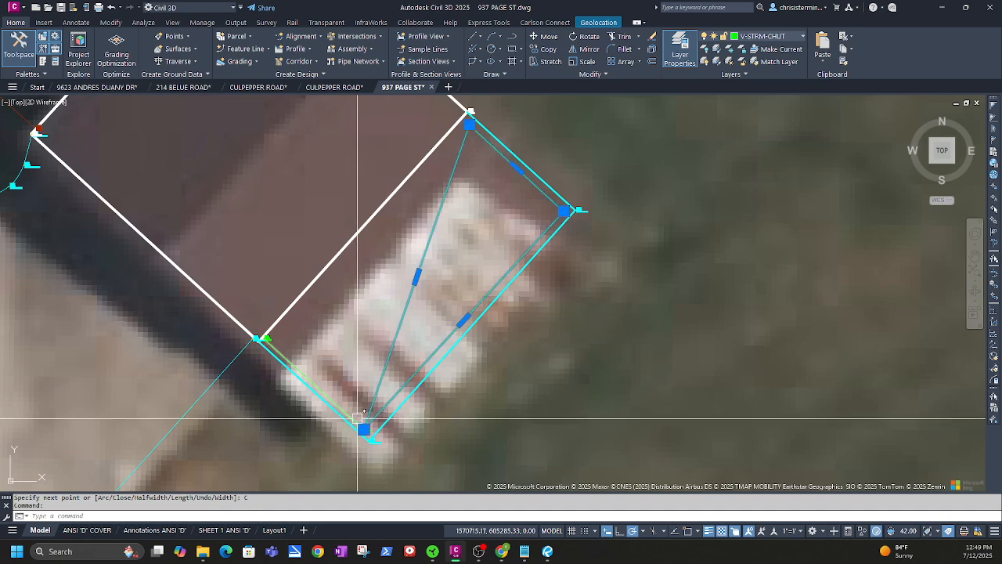
click(364, 429)
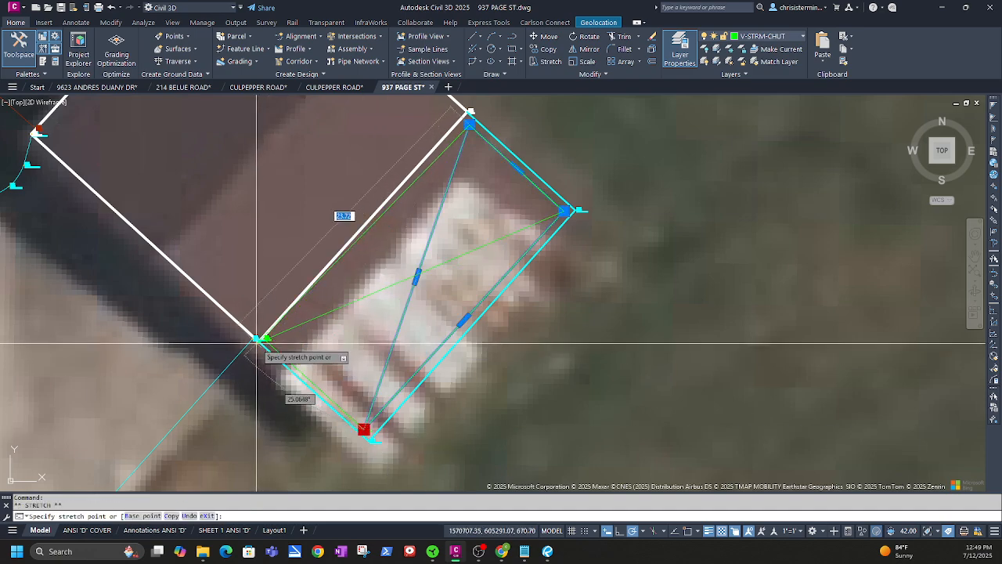
key(Escape)
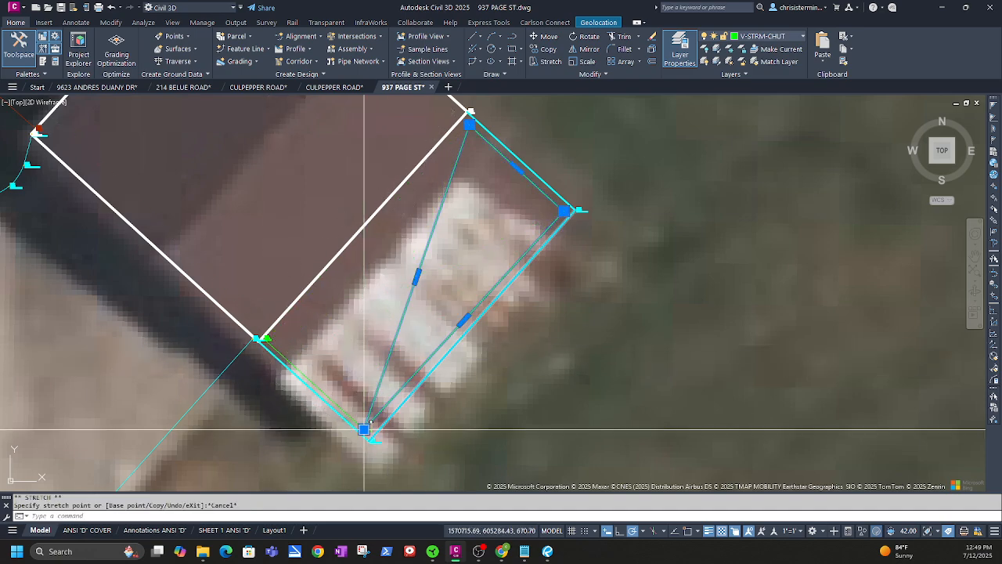
mouse_move(364, 429)
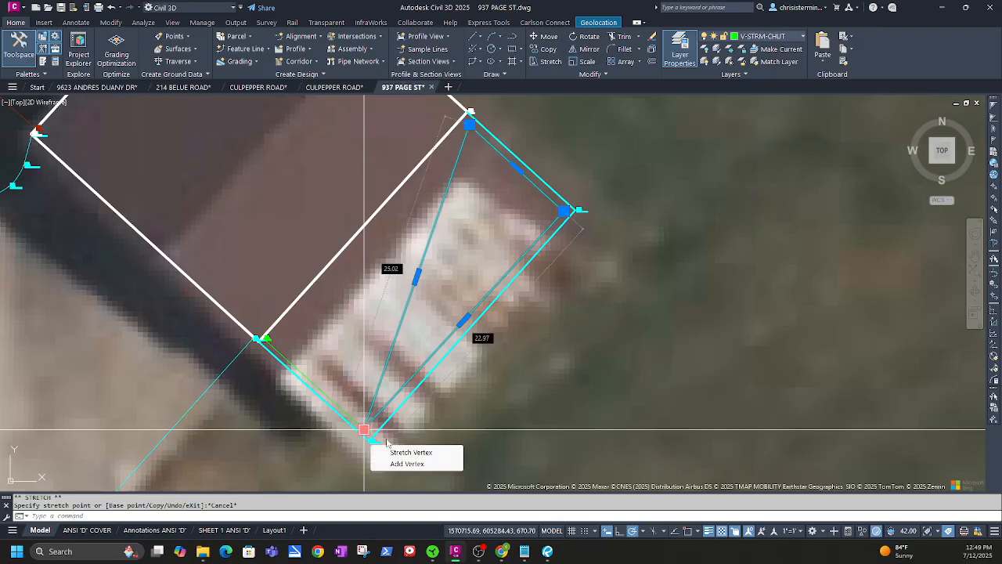
click(403, 463)
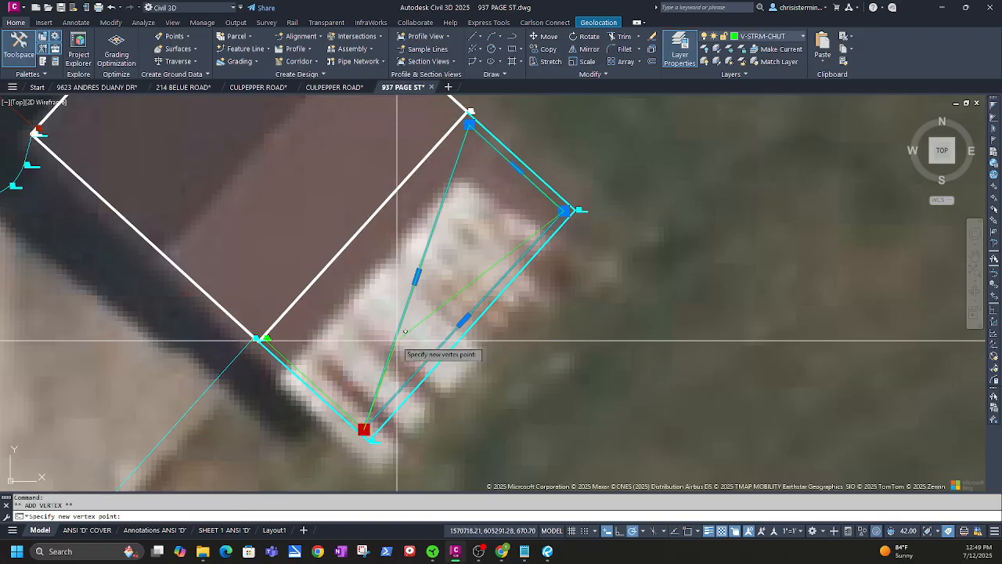
click(423, 325)
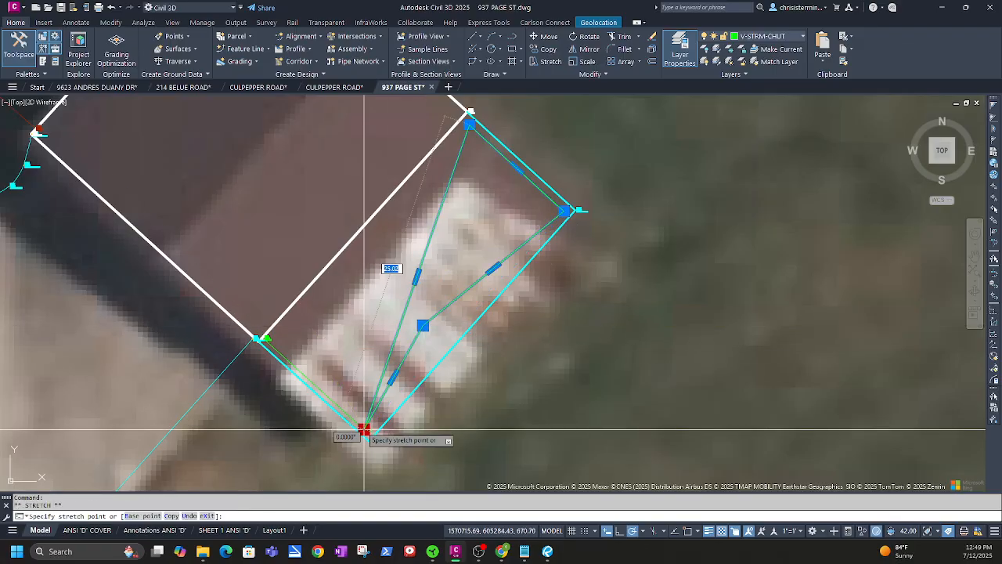
scroll(263, 343, up, 4)
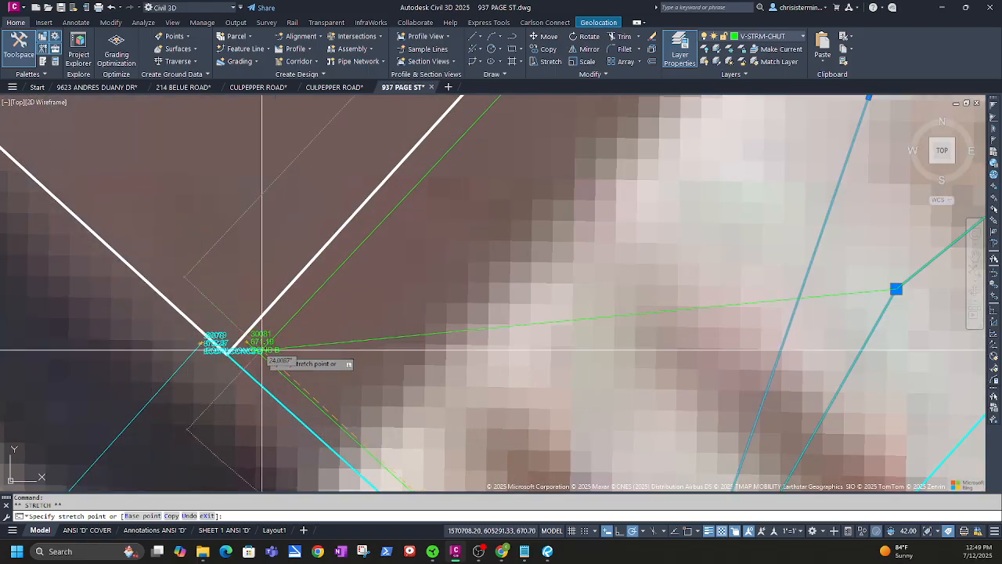
key(F3)
click(247, 342)
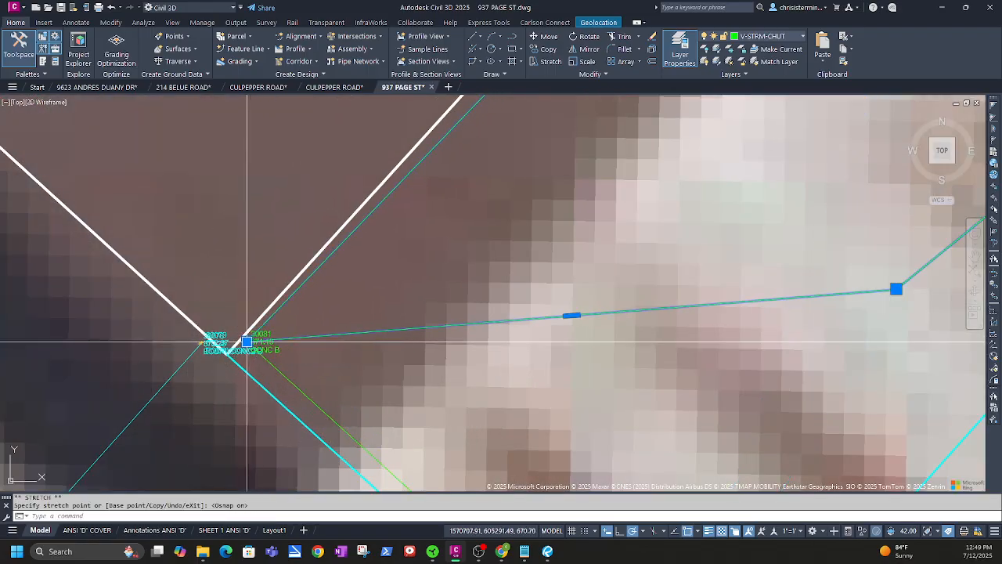
scroll(471, 370, down, 5)
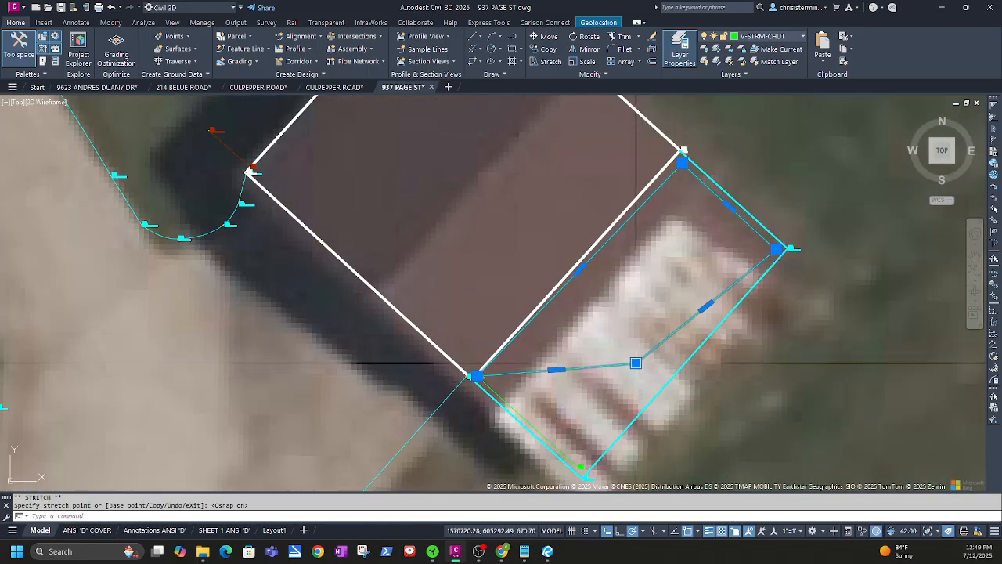
click(635, 362)
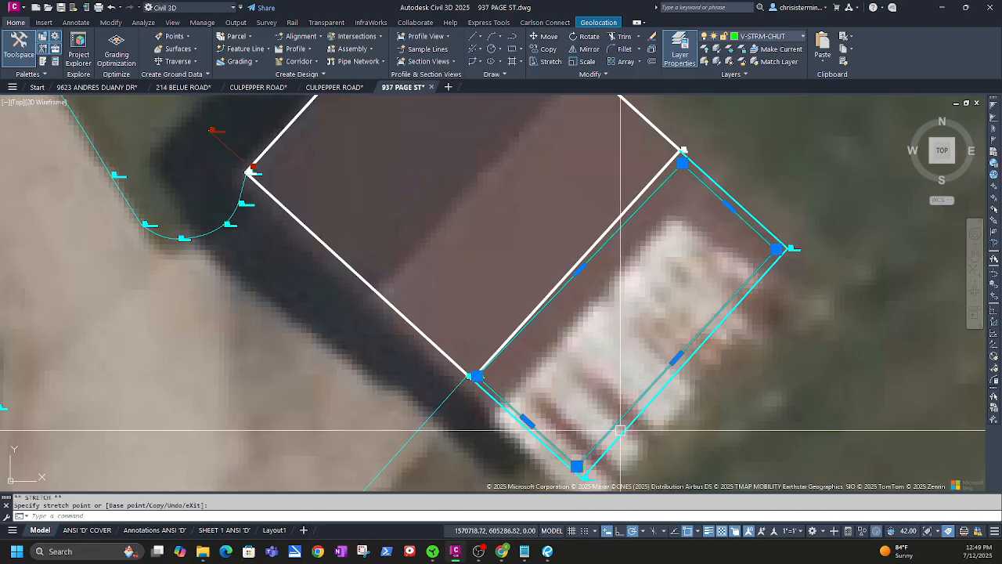
scroll(619, 339, down, 2)
scroll(542, 352, down, 2)
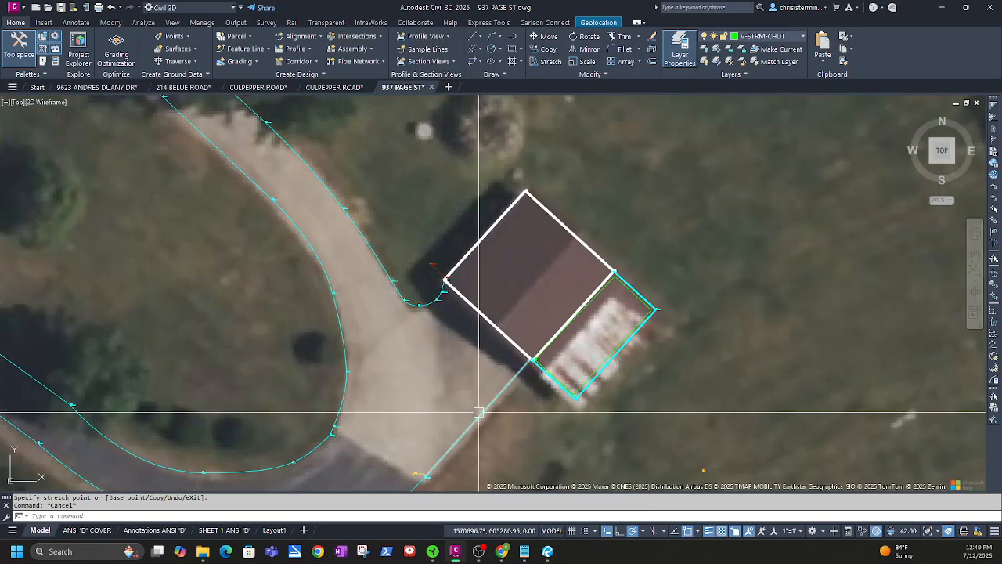
middle_drag(470, 434, 368, 185)
scroll(523, 348, down, 2)
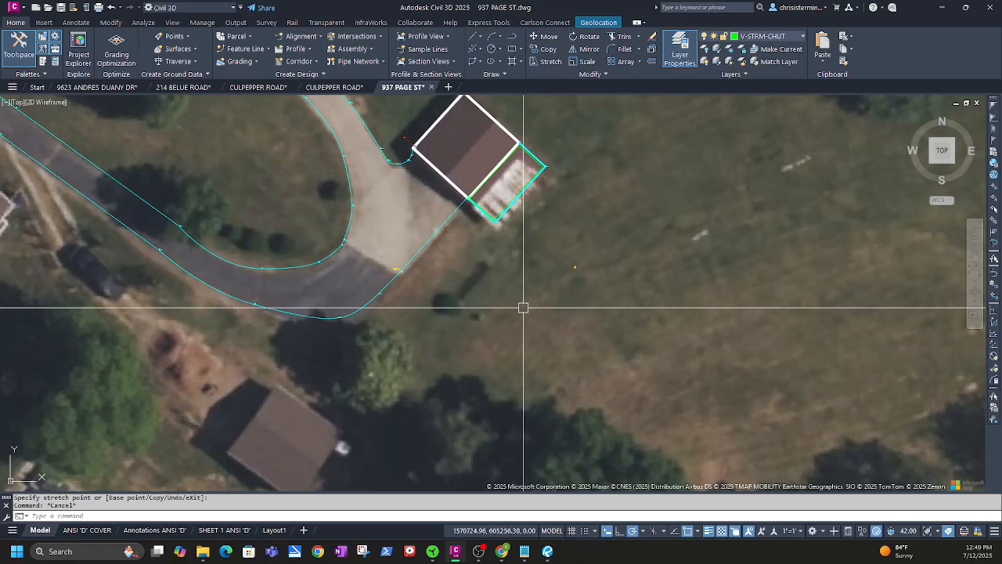
middle_drag(523, 308, 417, 453)
scroll(416, 453, down, 2)
middle_drag(452, 316, 497, 342)
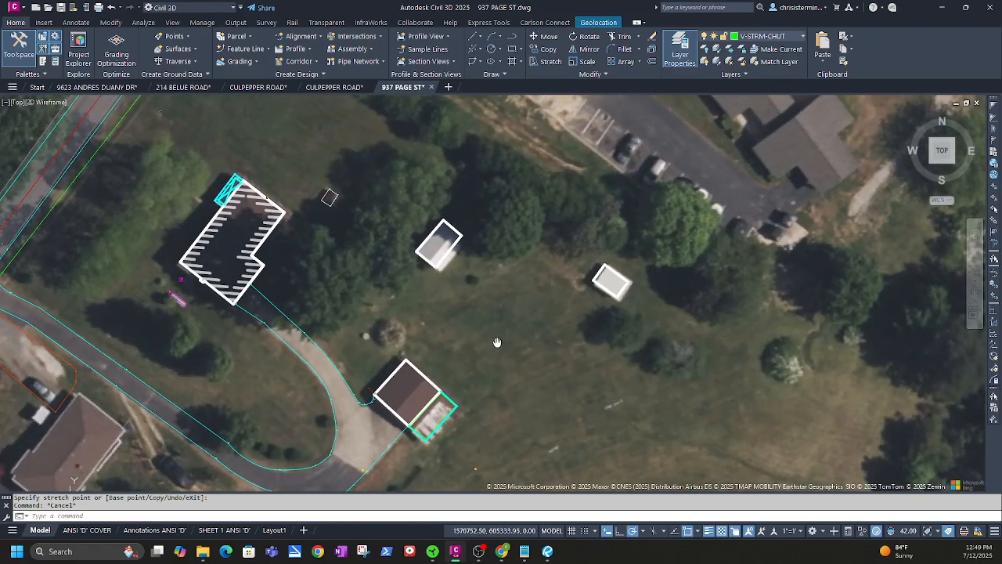
middle_drag(335, 278, 475, 210)
middle_drag(353, 301, 613, 217)
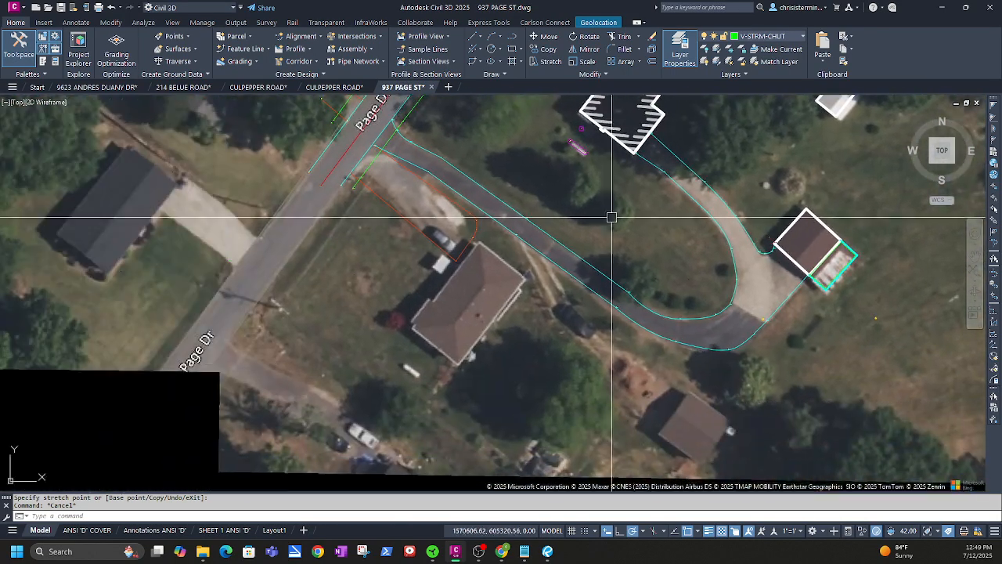
mouse_move(411, 182)
middle_down()
mouse_move(352, 277)
mouse_move(375, 279)
mouse_move(262, 413)
middle_up()
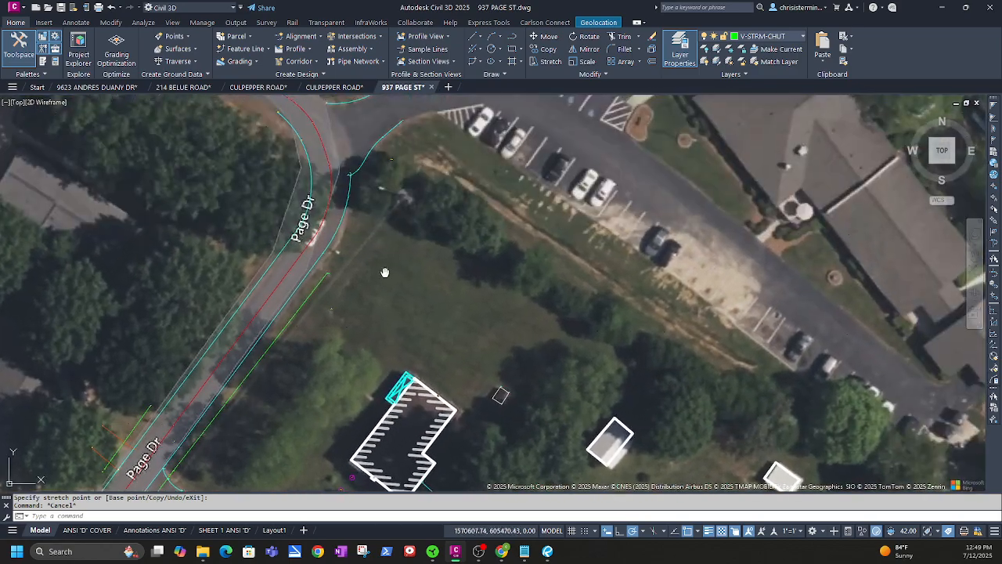
middle_drag(384, 273, 349, 387)
middle_drag(529, 429, 384, 130)
middle_drag(597, 378, 653, 185)
scroll(576, 325, down, 2)
scroll(576, 324, down, 2)
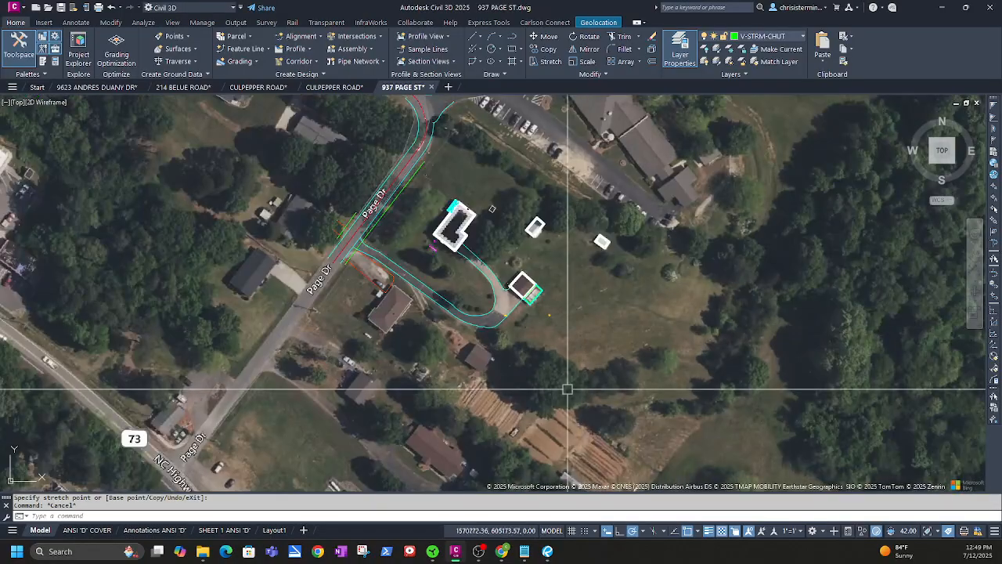
middle_drag(542, 389, 576, 353)
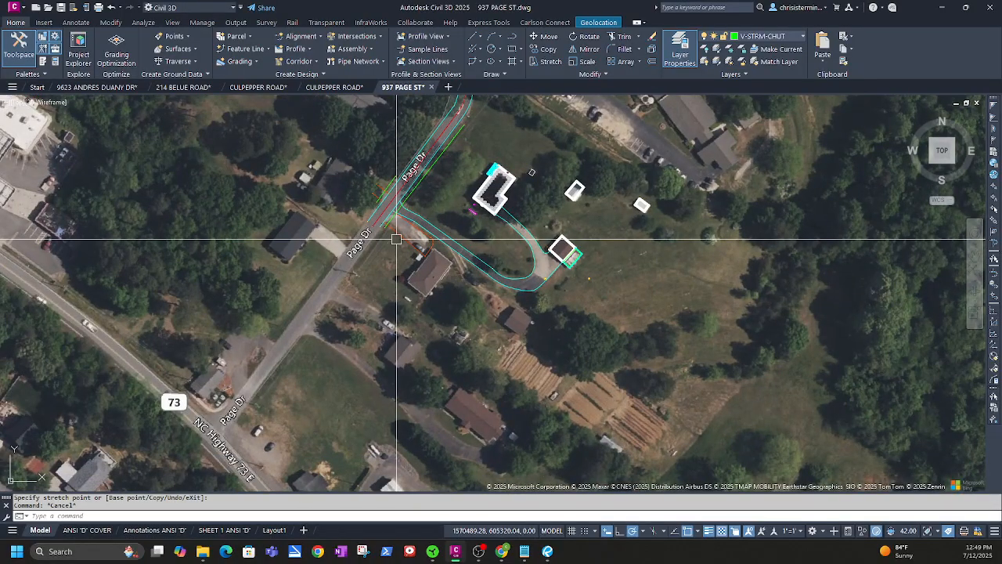
scroll(397, 239, up, 5)
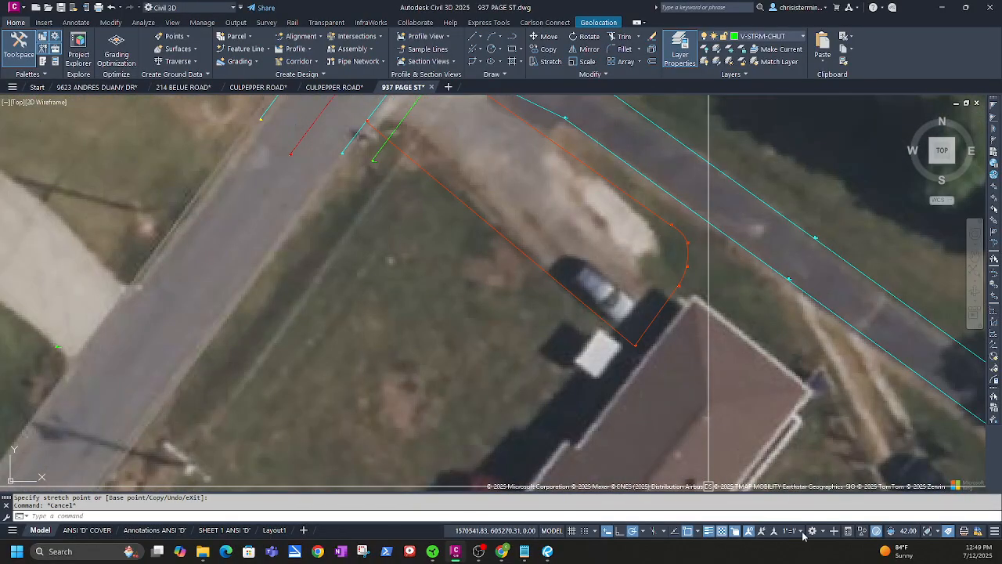
click(800, 532)
Set the annotation scale to 1"=20' and pan around the site to review the point labels
click(787, 304)
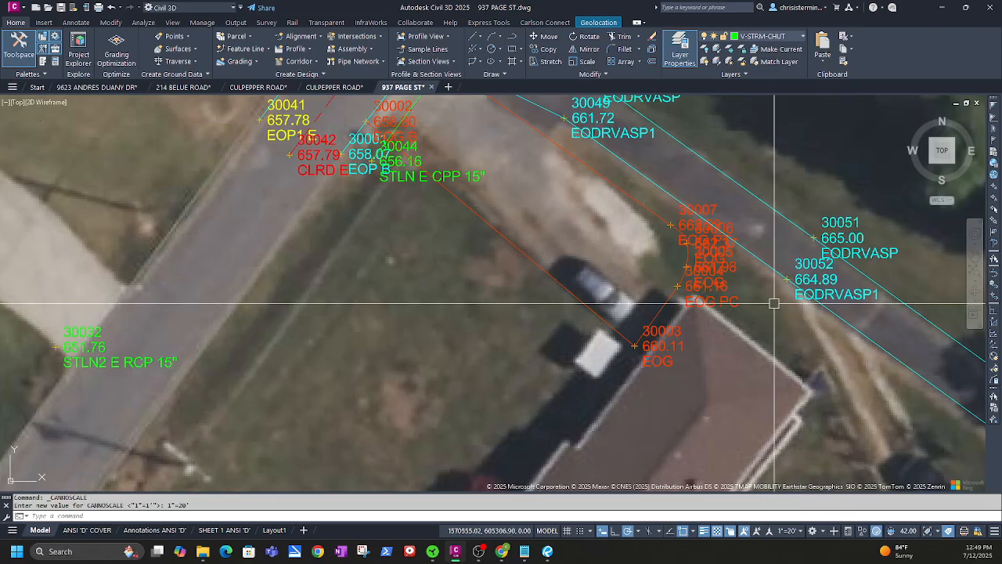
scroll(423, 285, down, 6)
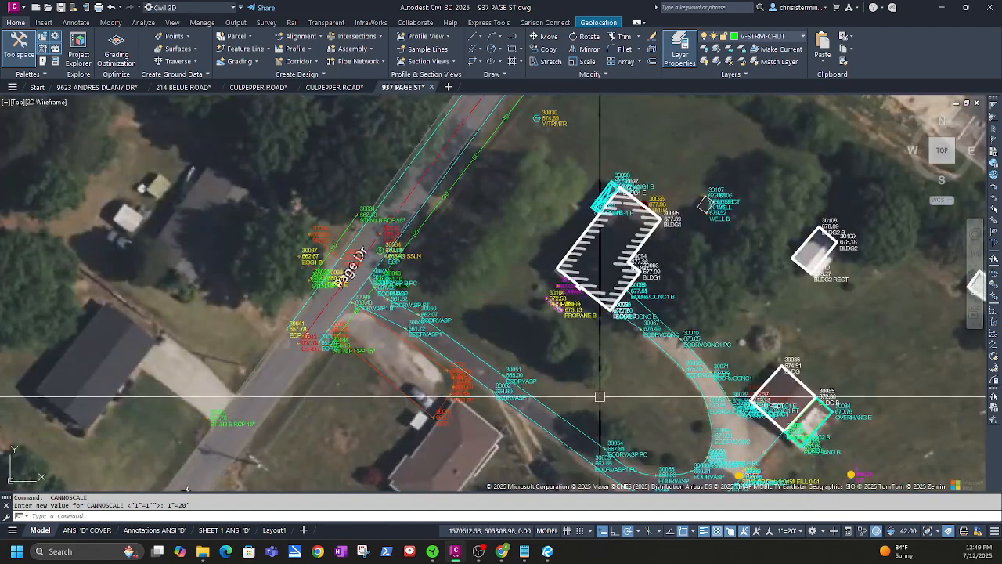
scroll(502, 282, up, 2)
middle_drag(539, 282, 449, 373)
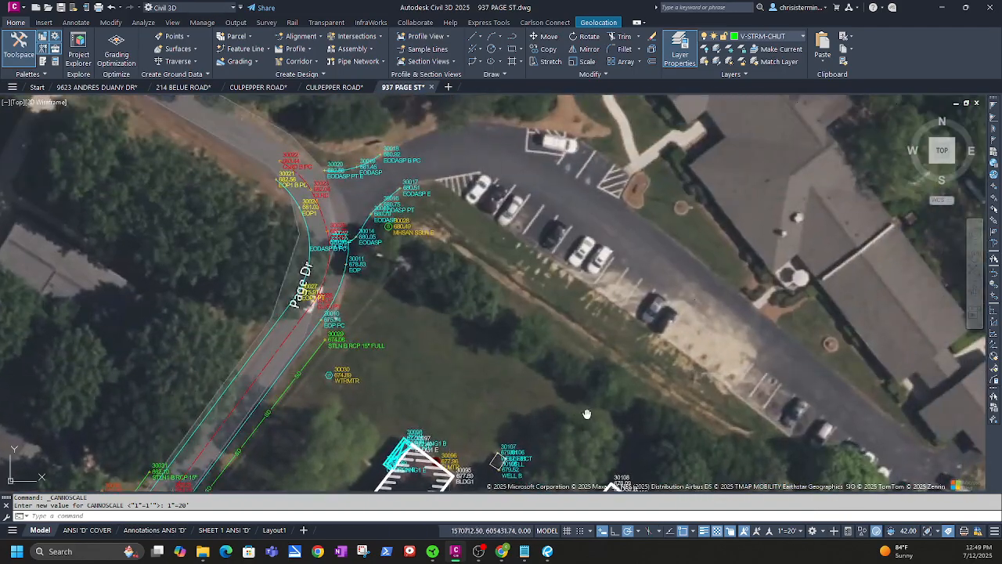
scroll(587, 414, down, 3)
middle_drag(604, 447, 582, 290)
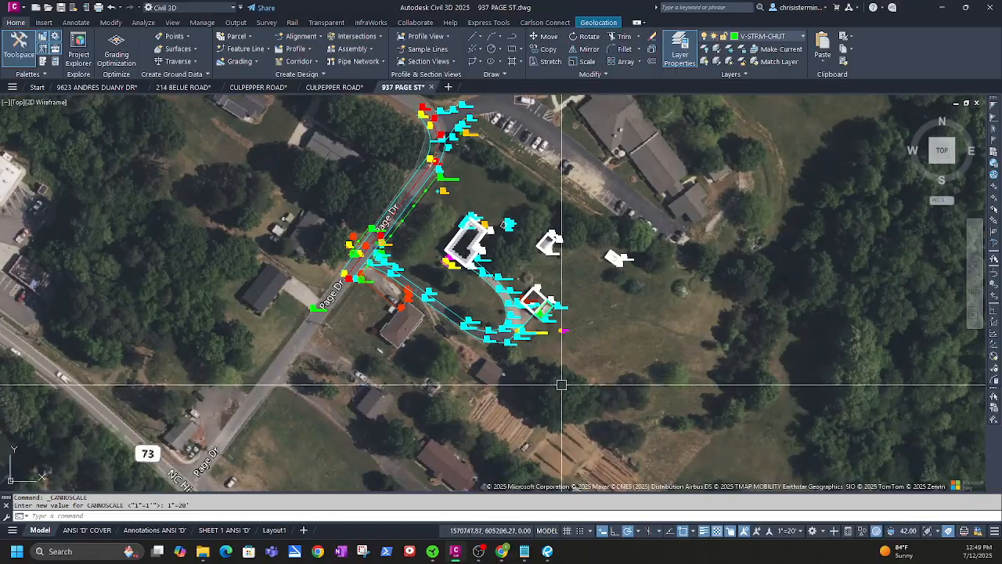
middle_drag(562, 385, 640, 212)
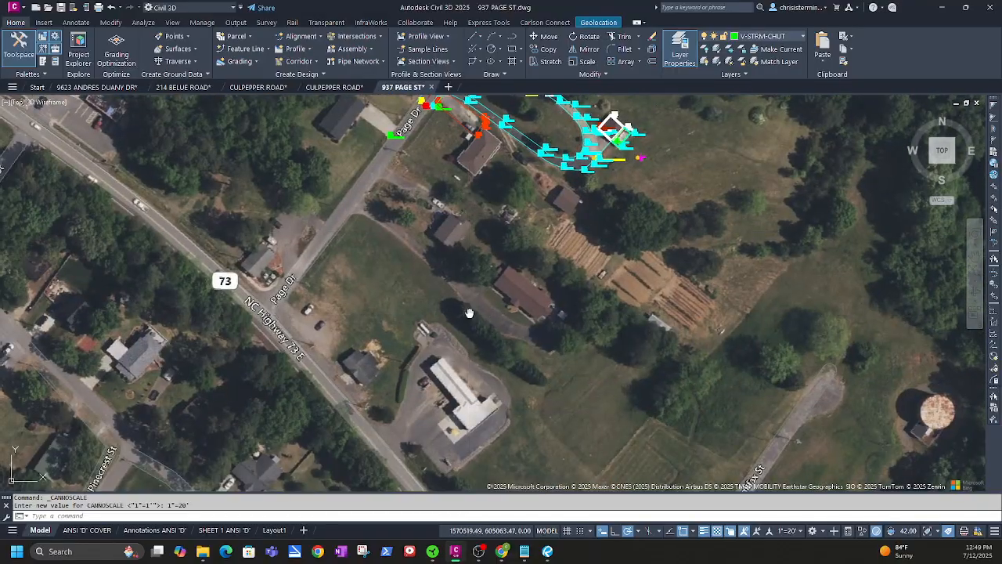
mouse_move(469, 313)
middle_down()
mouse_move(522, 435)
mouse_move(525, 488)
middle_up()
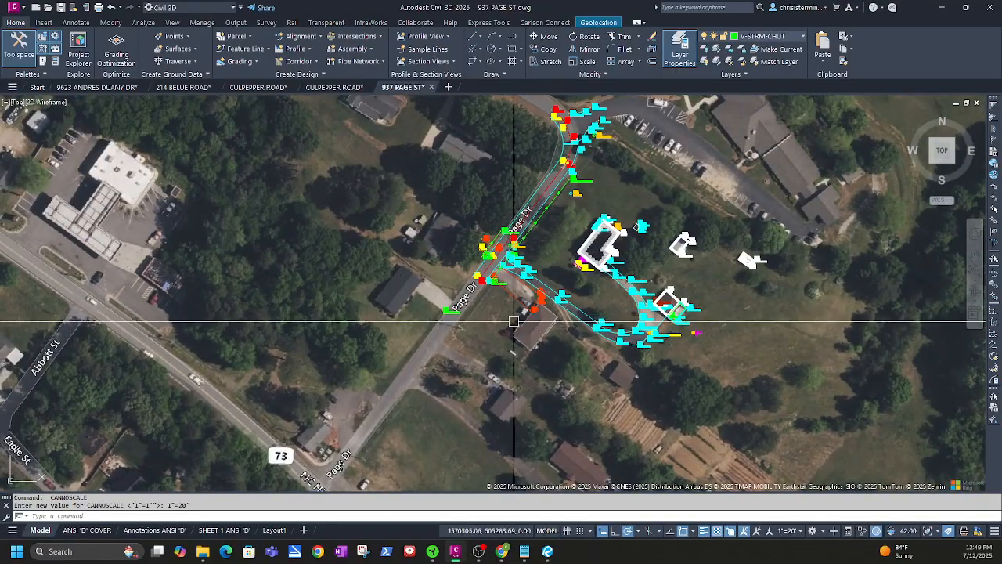
scroll(590, 304, up, 3)
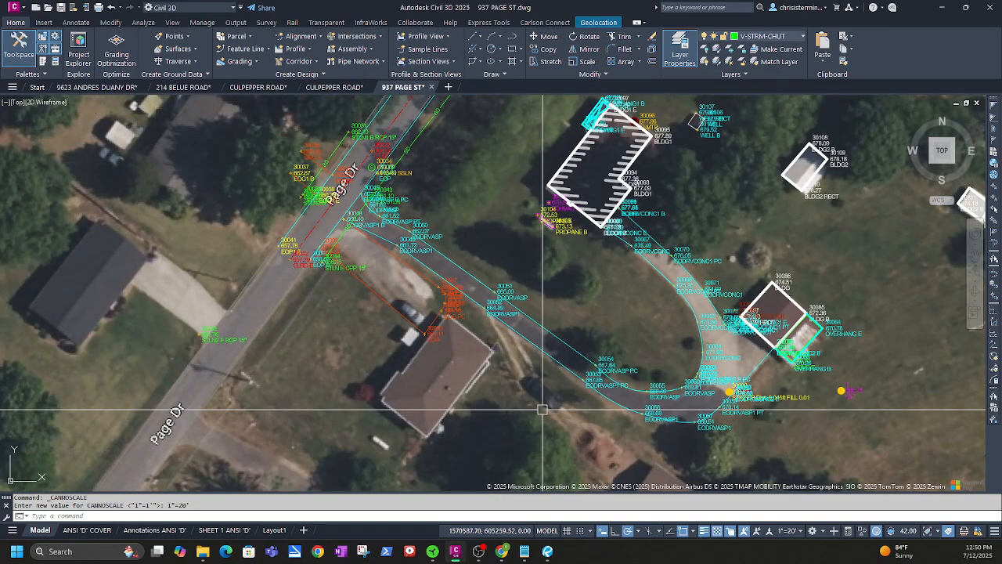
scroll(542, 408, down, 2)
middle_drag(542, 409, 562, 330)
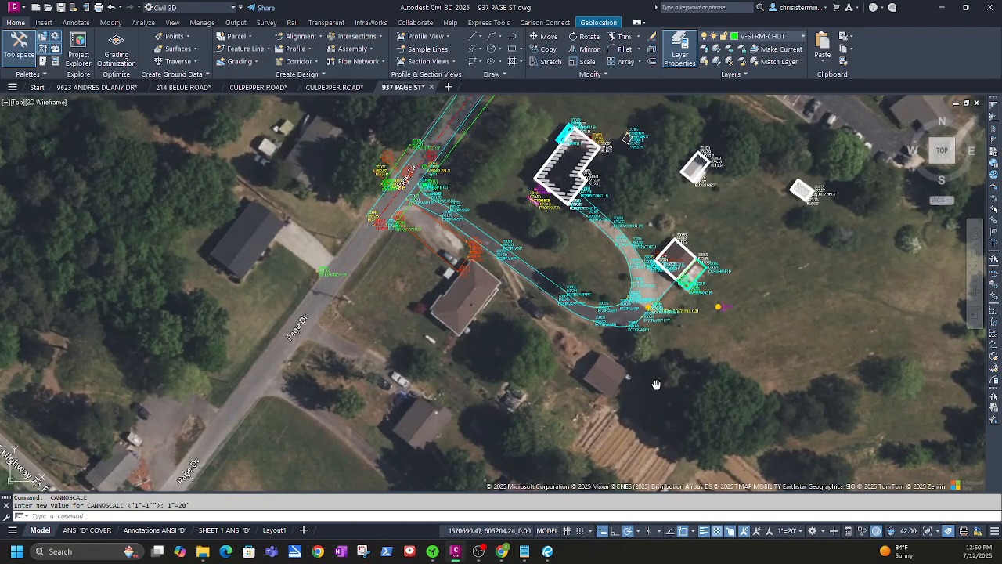
middle_drag(656, 384, 543, 297)
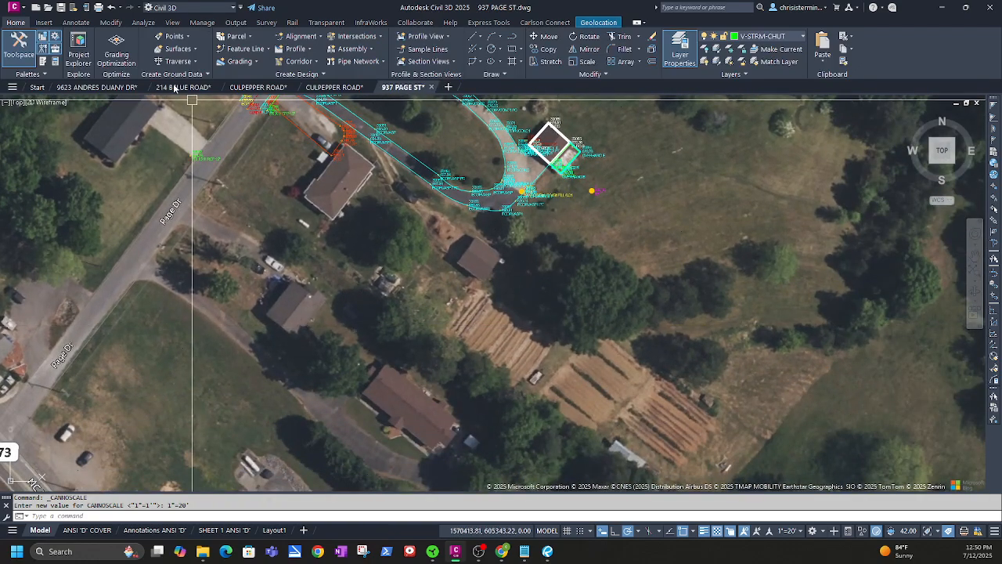